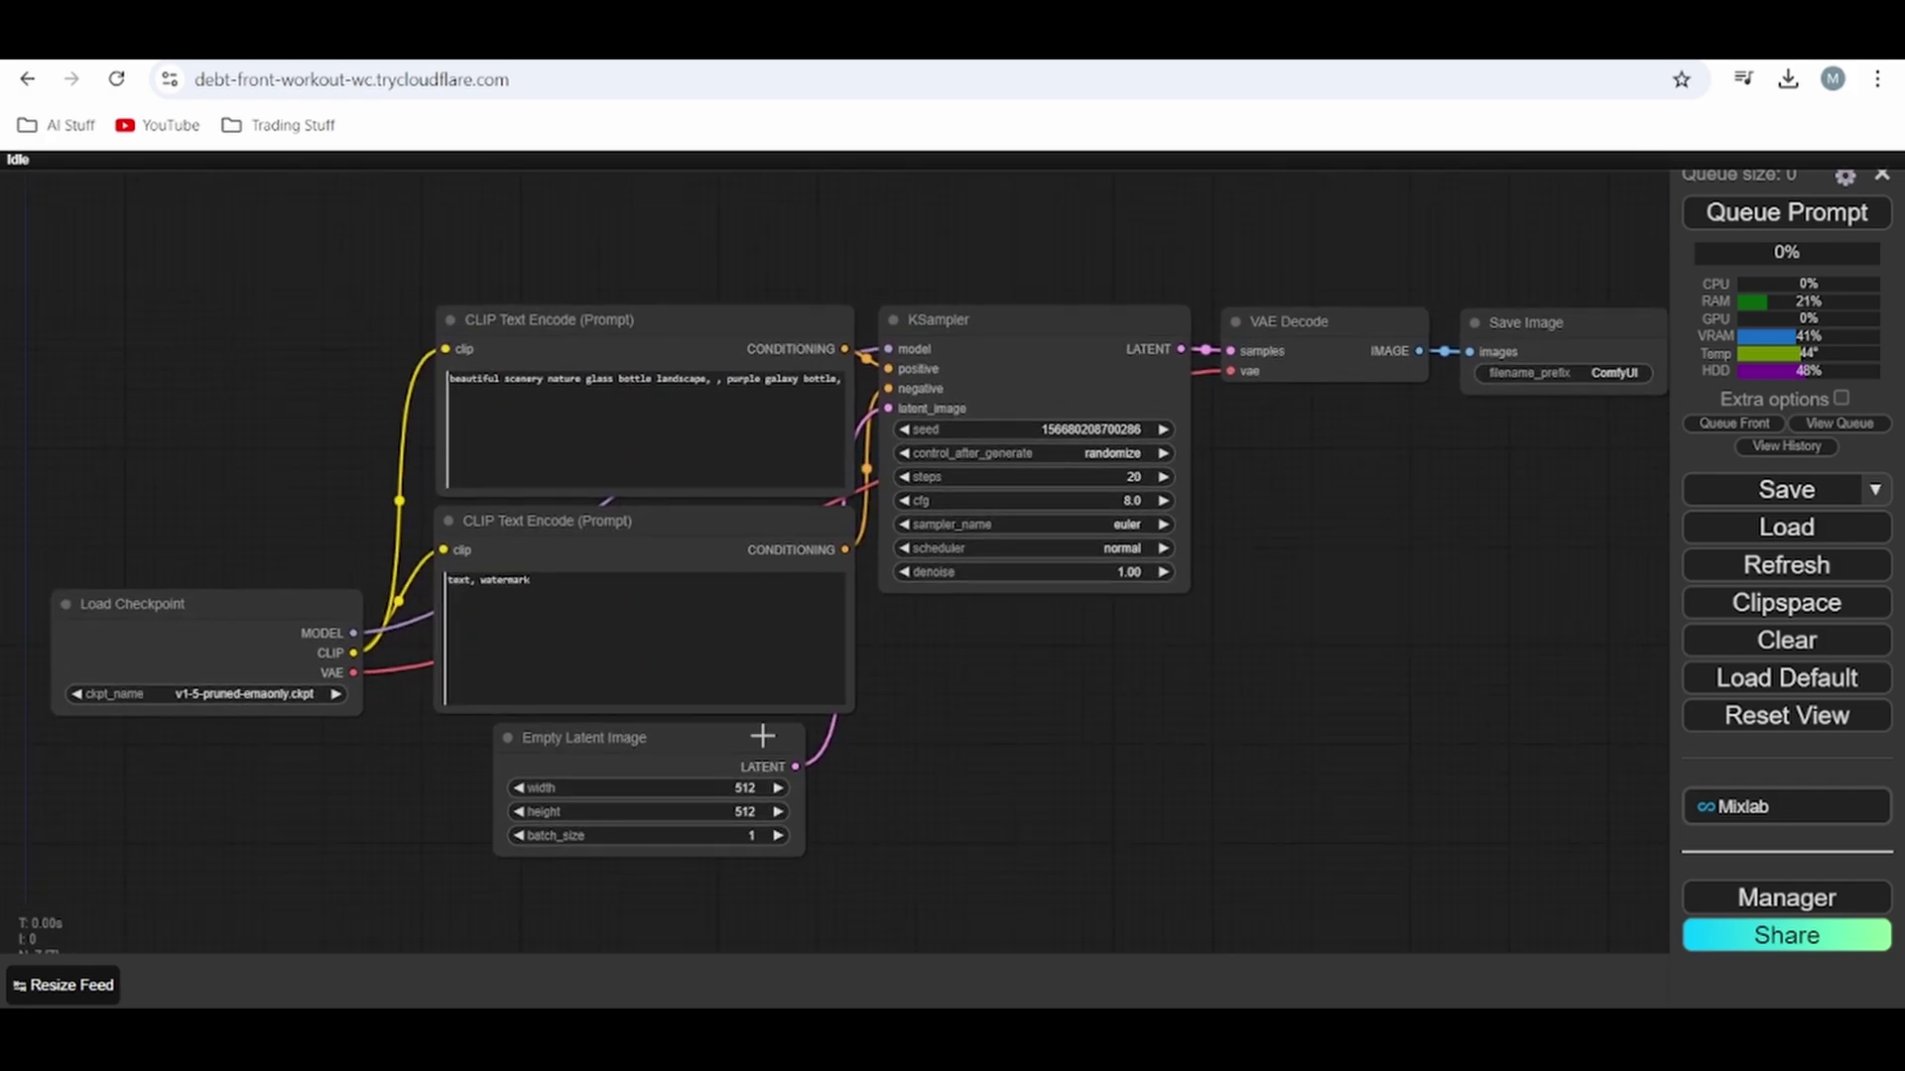
- Reload the default workflow, confirming the prompt, and bring its nodes into view
click(1808, 681)
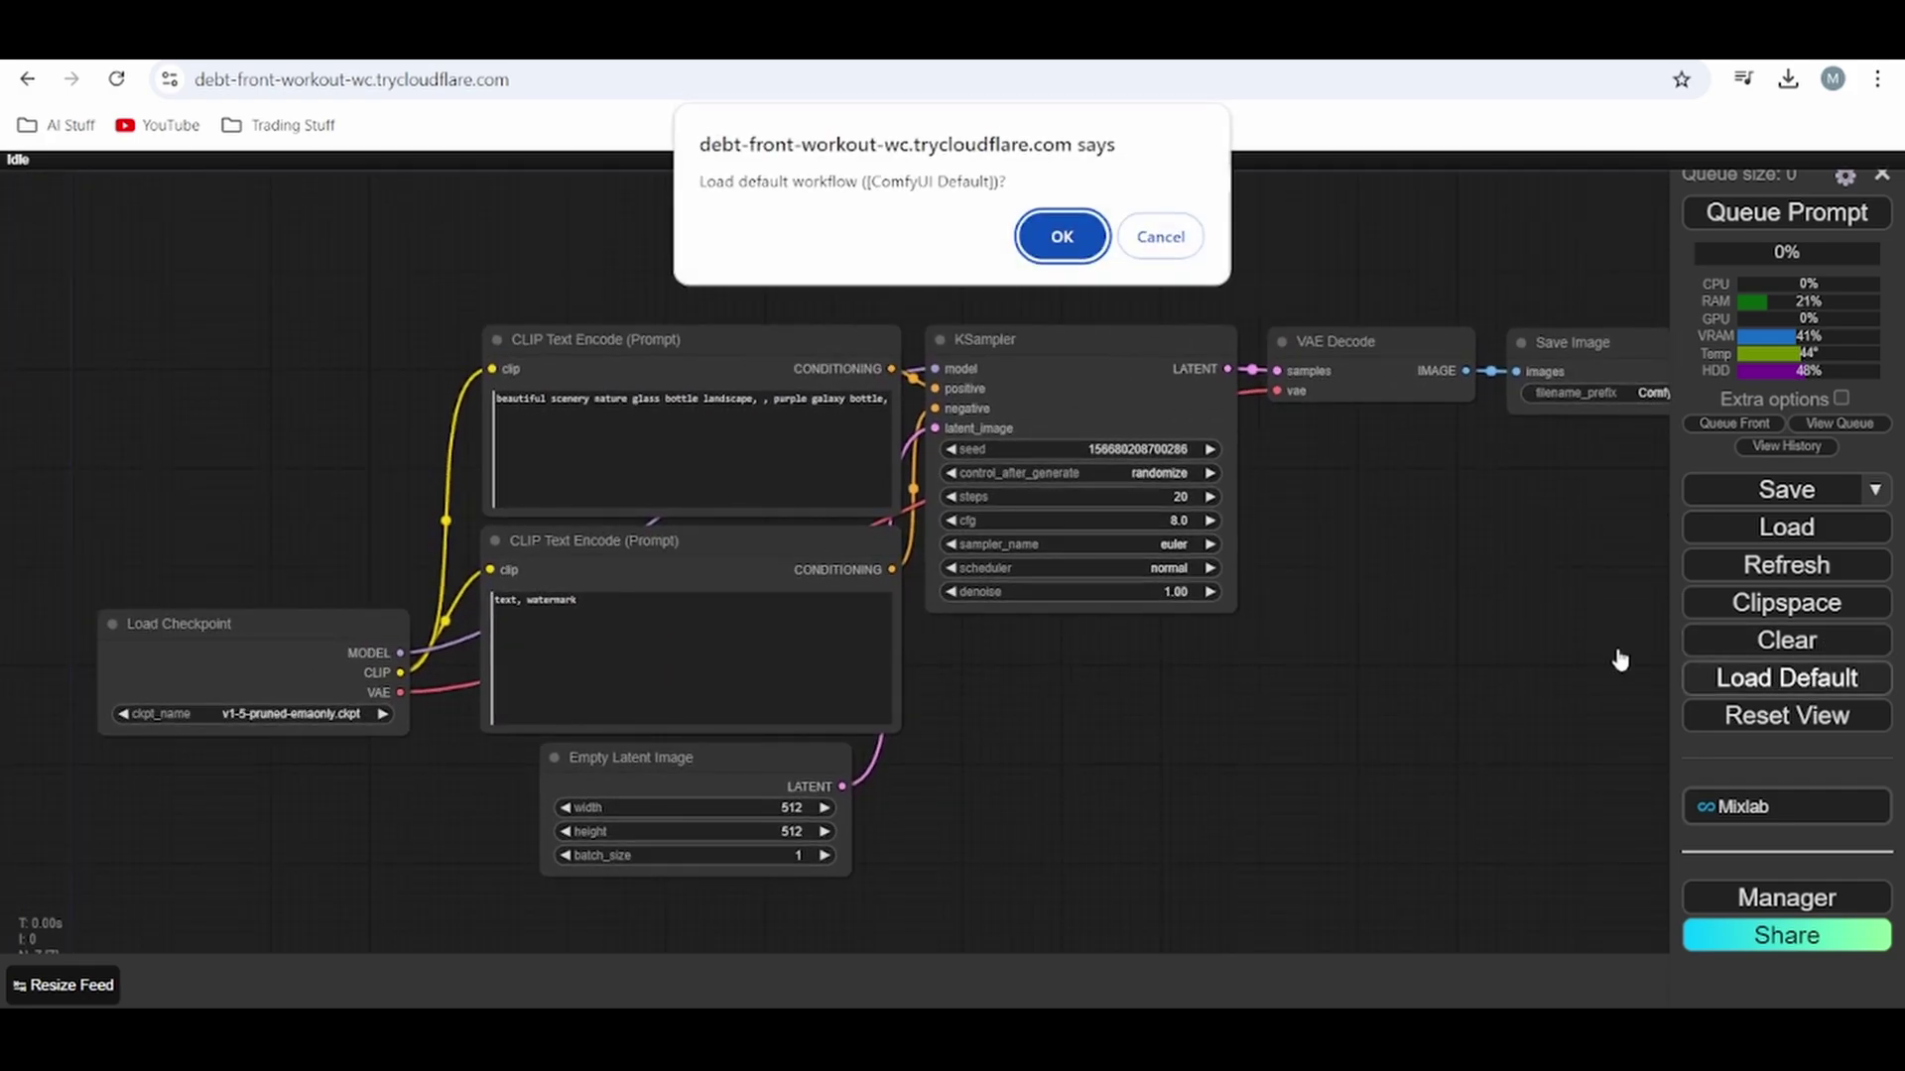
click(1062, 239)
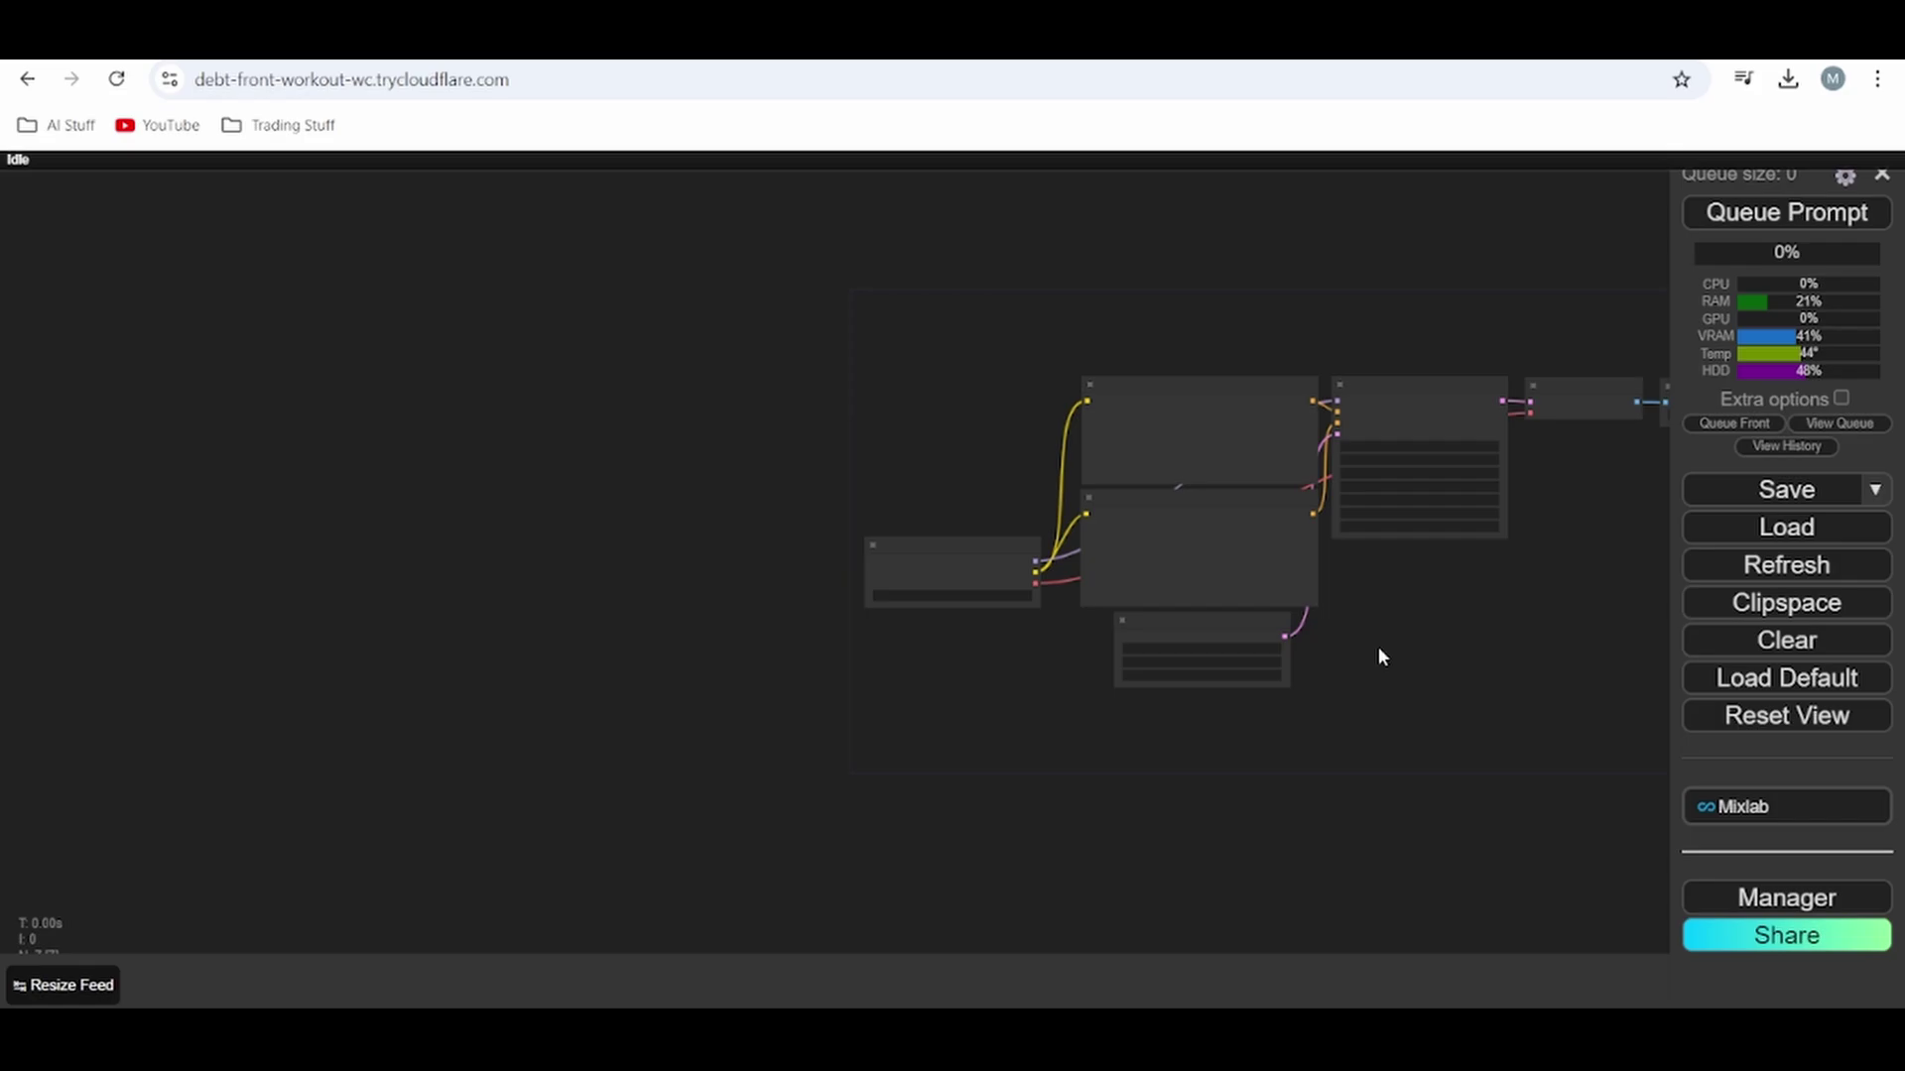
drag(1378, 655, 1112, 694)
scroll(1264, 646, up, 3)
scroll(1264, 646, up, 2)
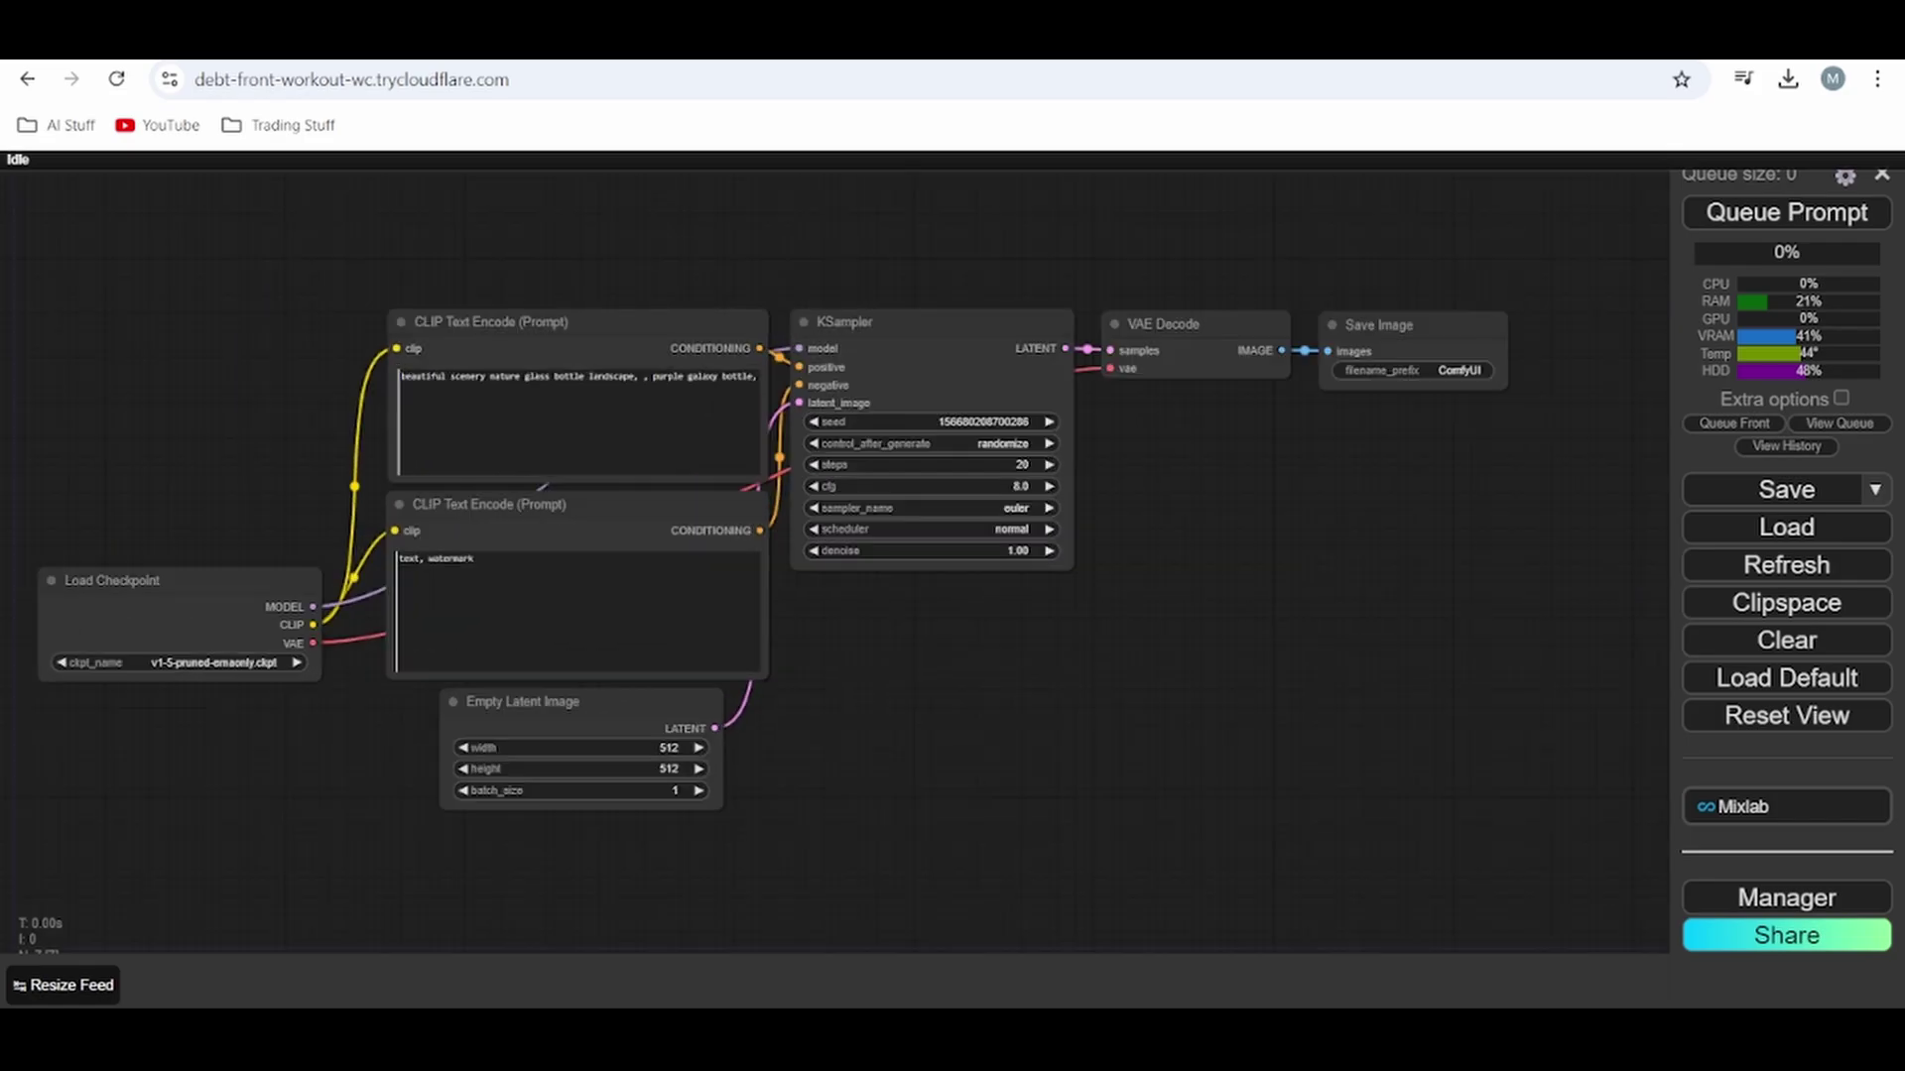
- Set Load Checkpoint to realDream_sdxlPony11.safetensors and widen the node to show the full name
drag(838, 697, 1320, 633)
scroll(1097, 656, up, 3)
click(358, 596)
click(405, 712)
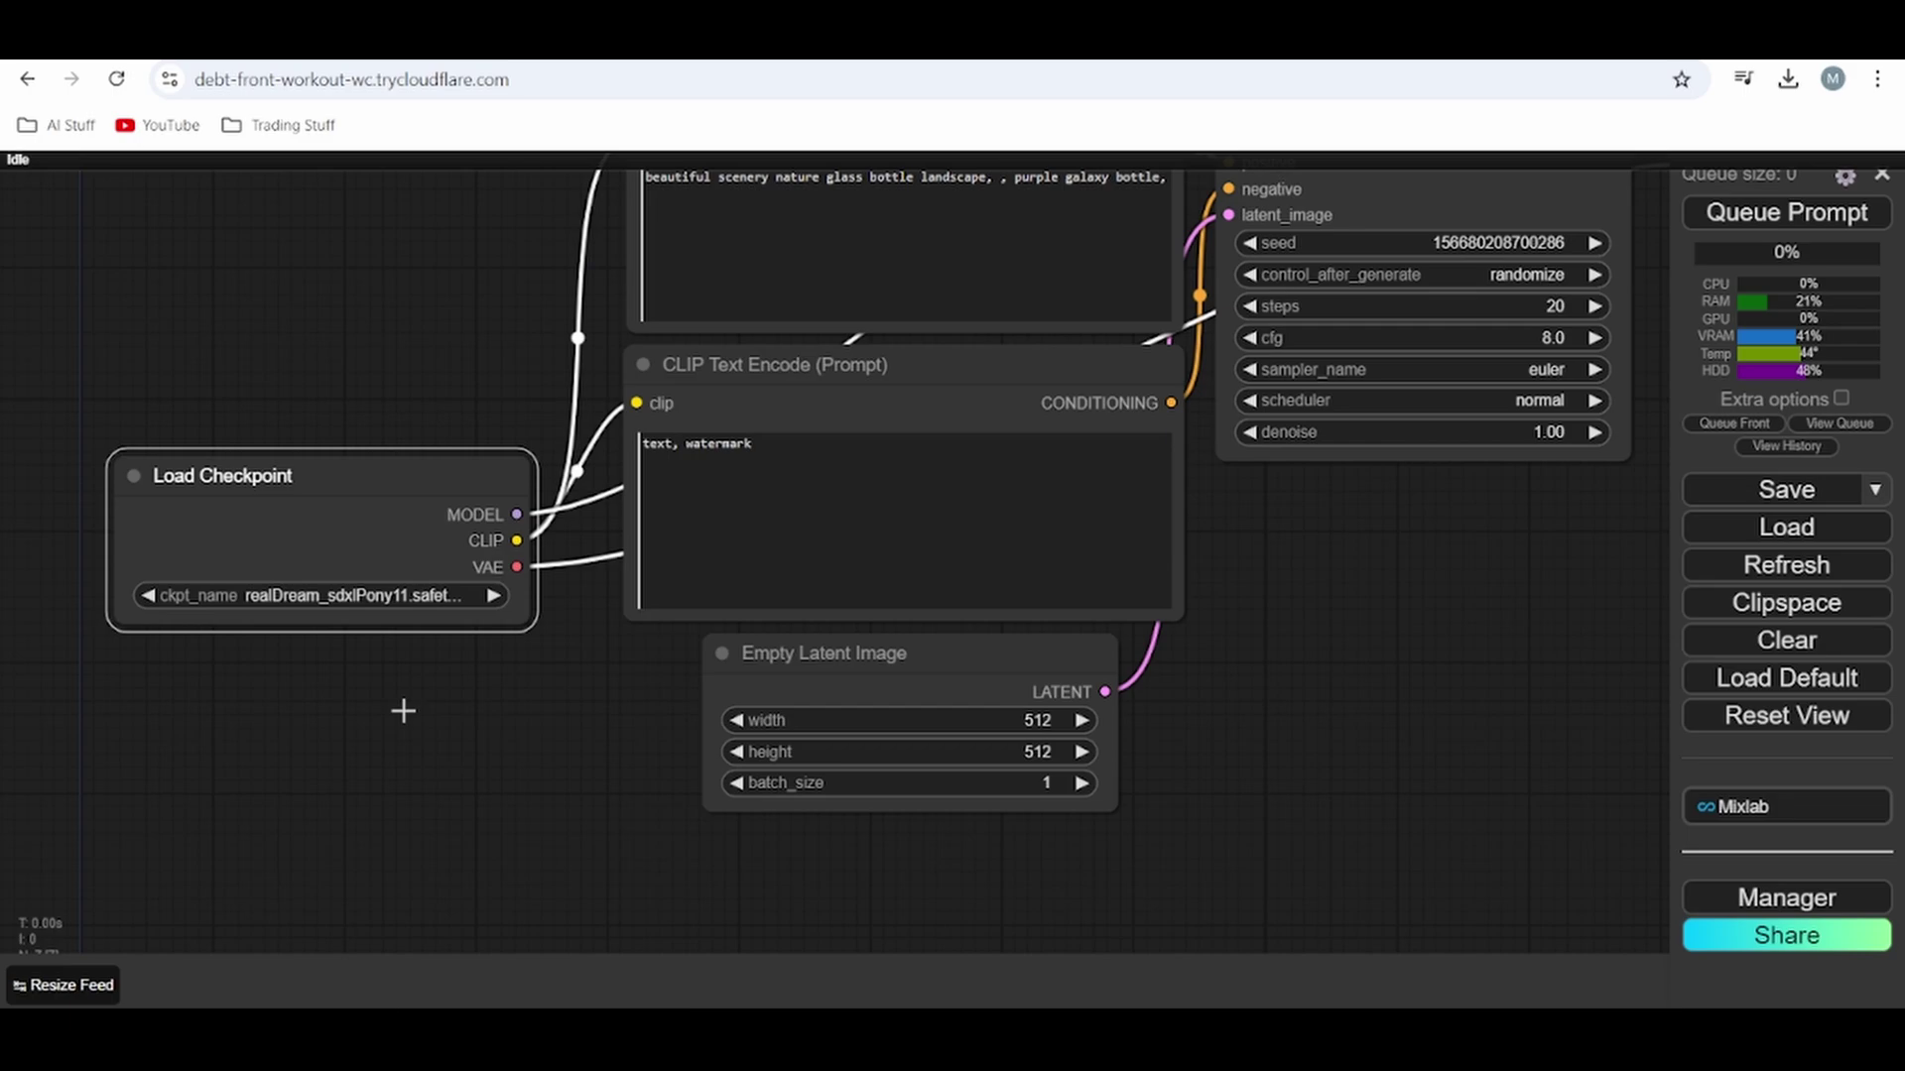
drag(373, 503, 340, 507)
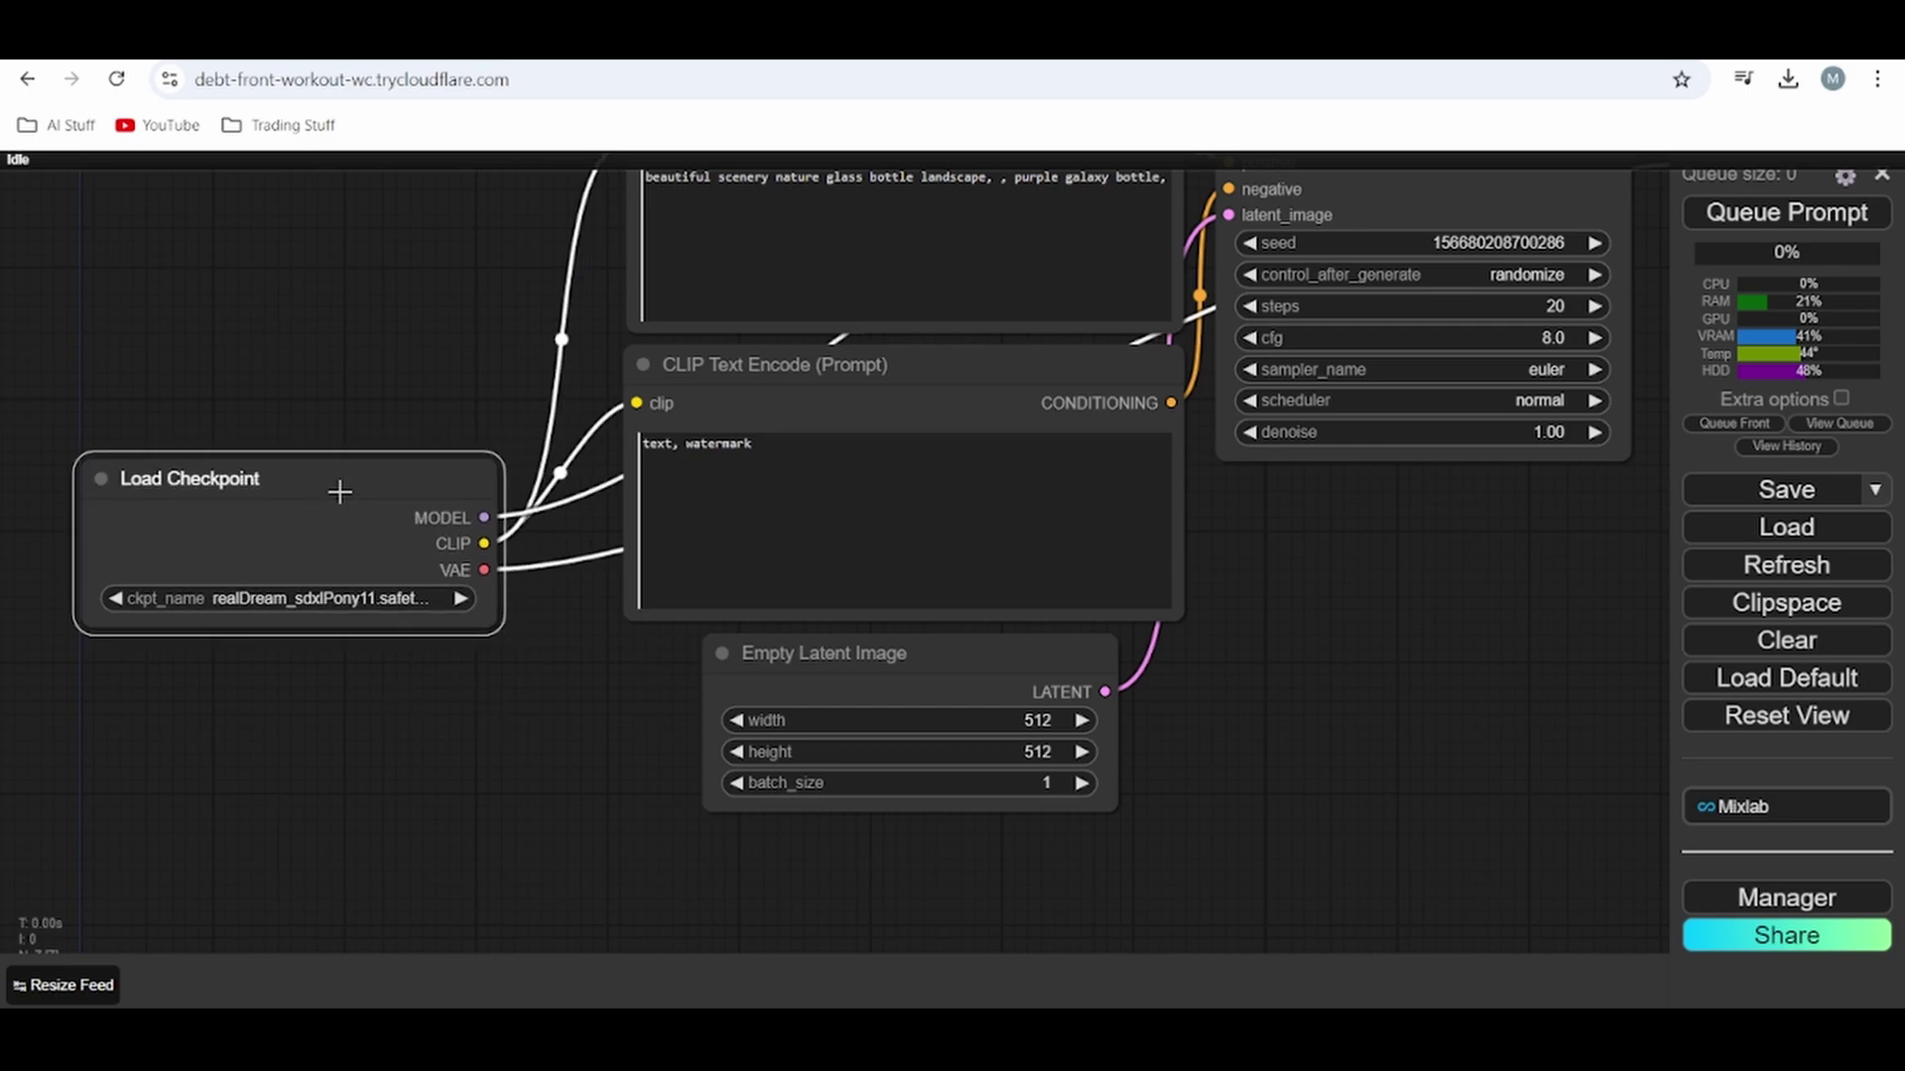
drag(484, 625, 548, 645)
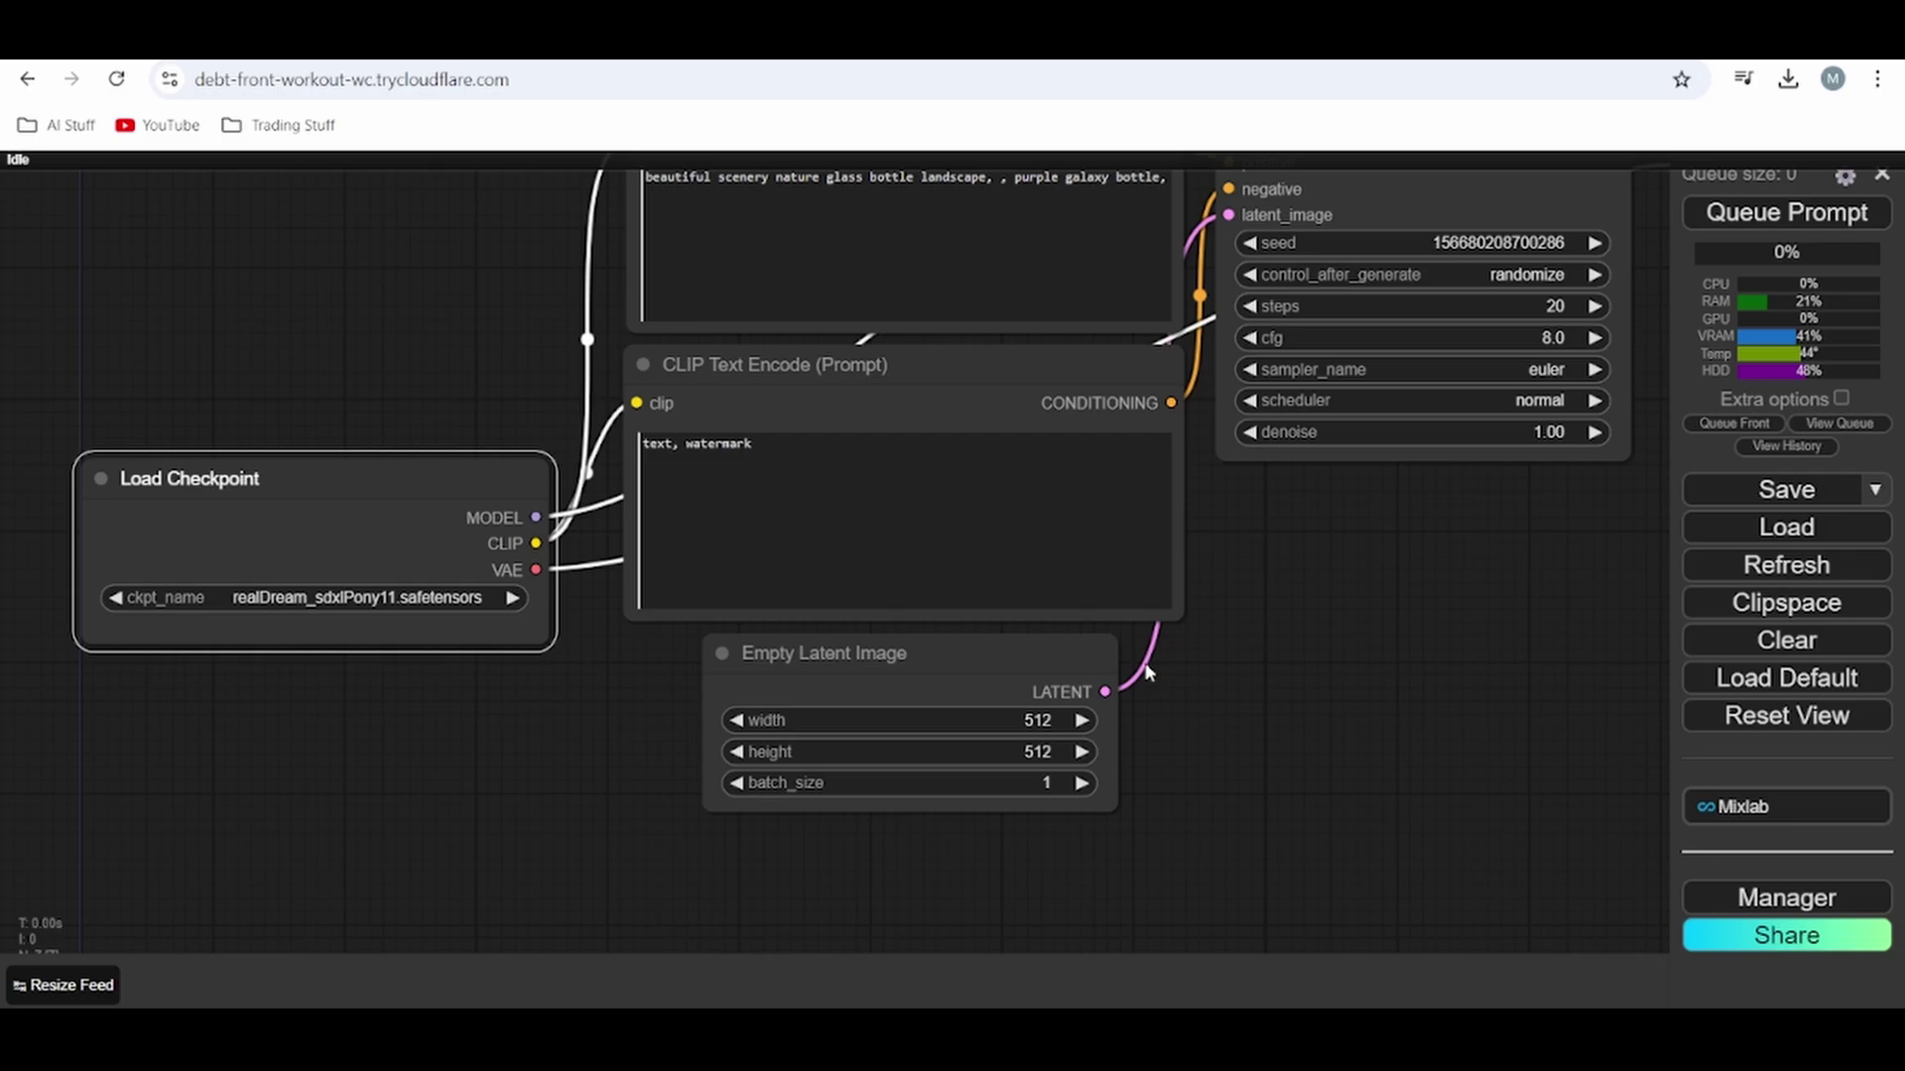
scroll(1139, 659, down, 3)
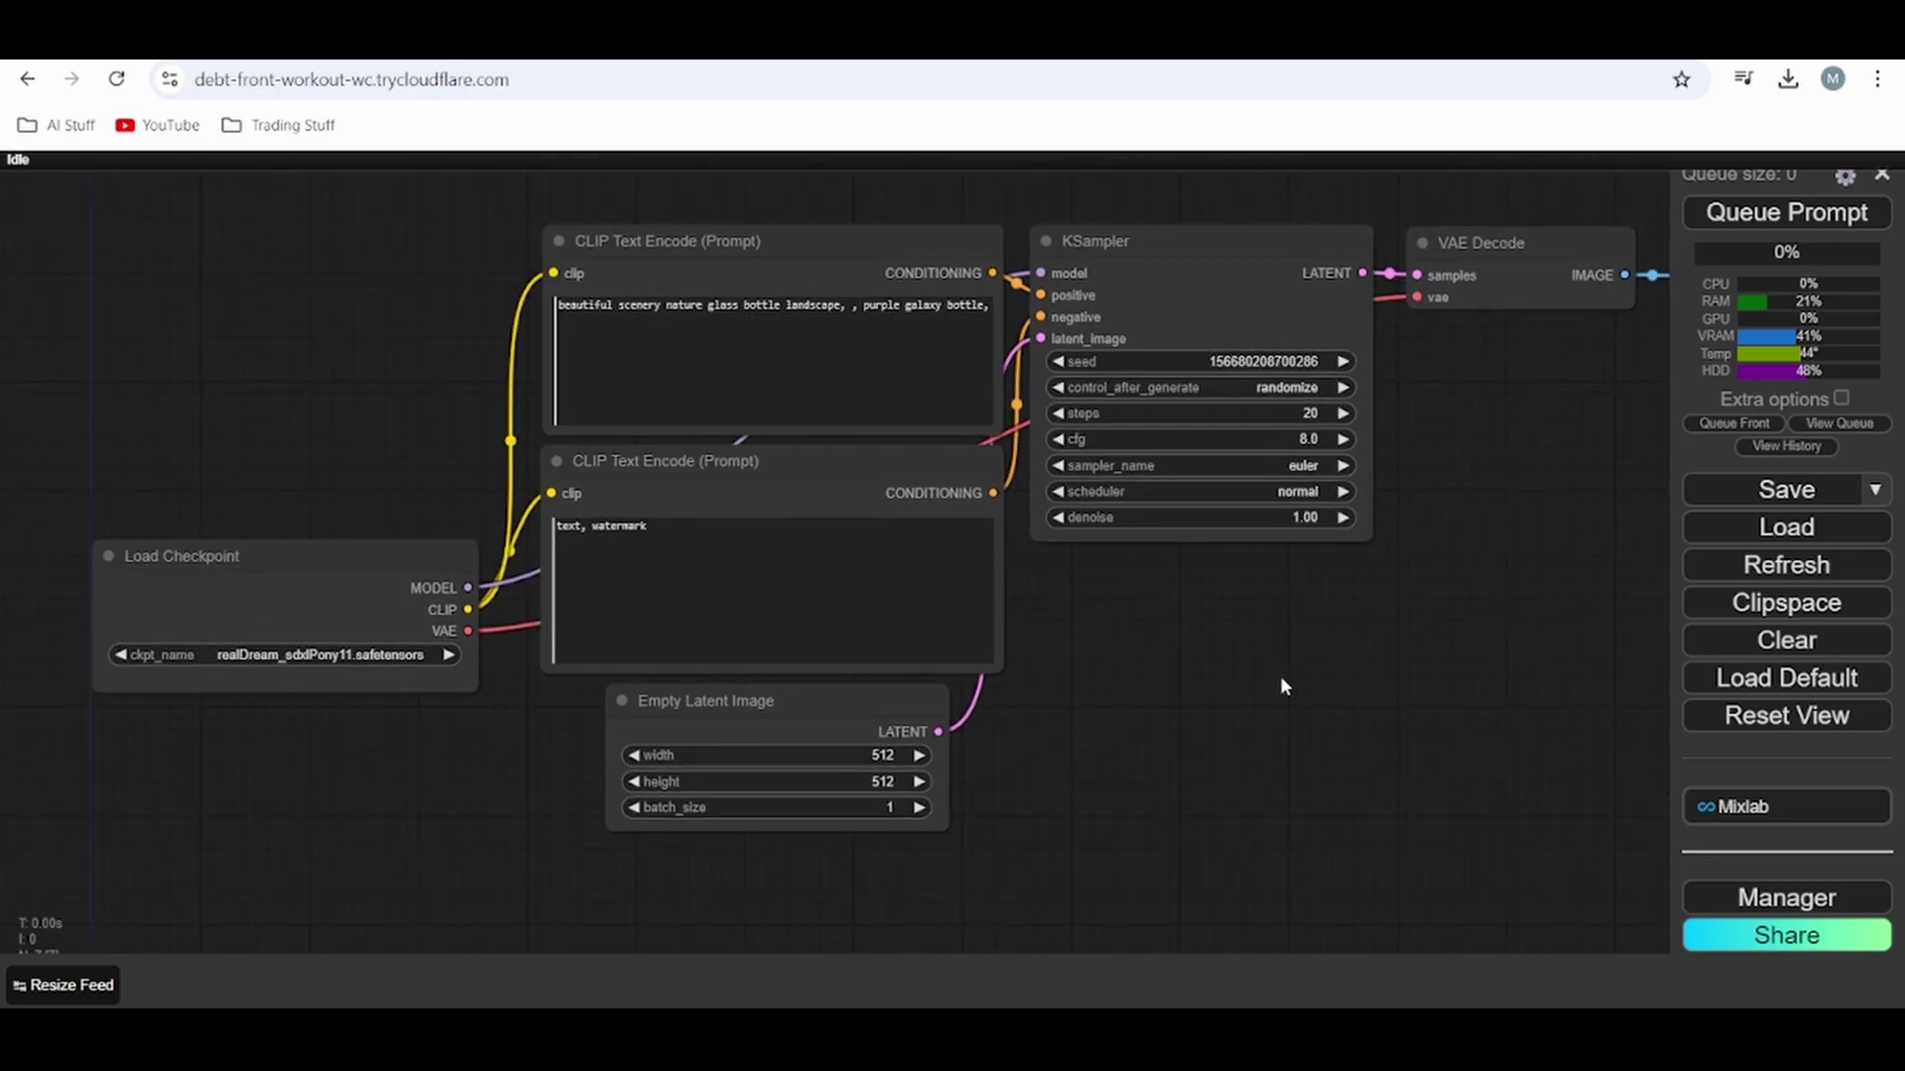
drag(1280, 686, 1215, 685)
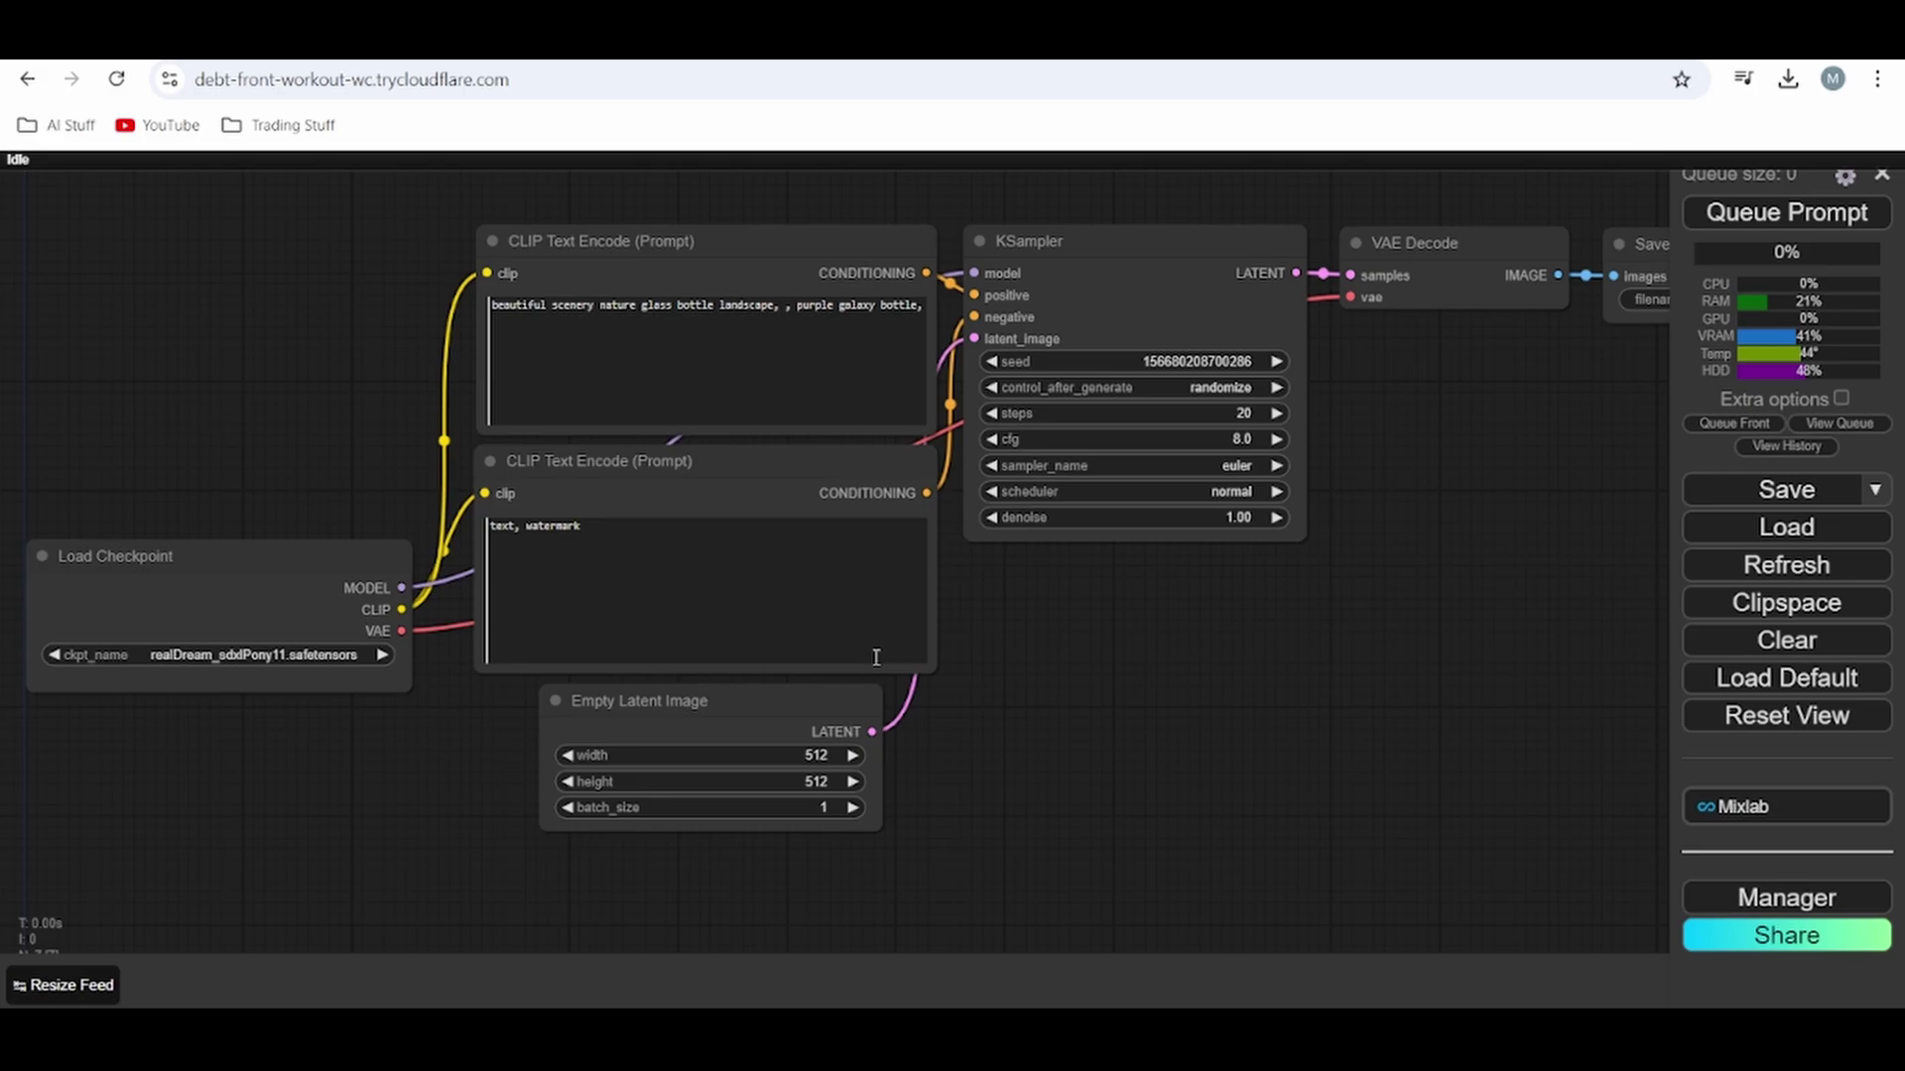
- Colour the top CLIP Text Encode node green and the bottom one red
right_click(702, 269)
click(818, 725)
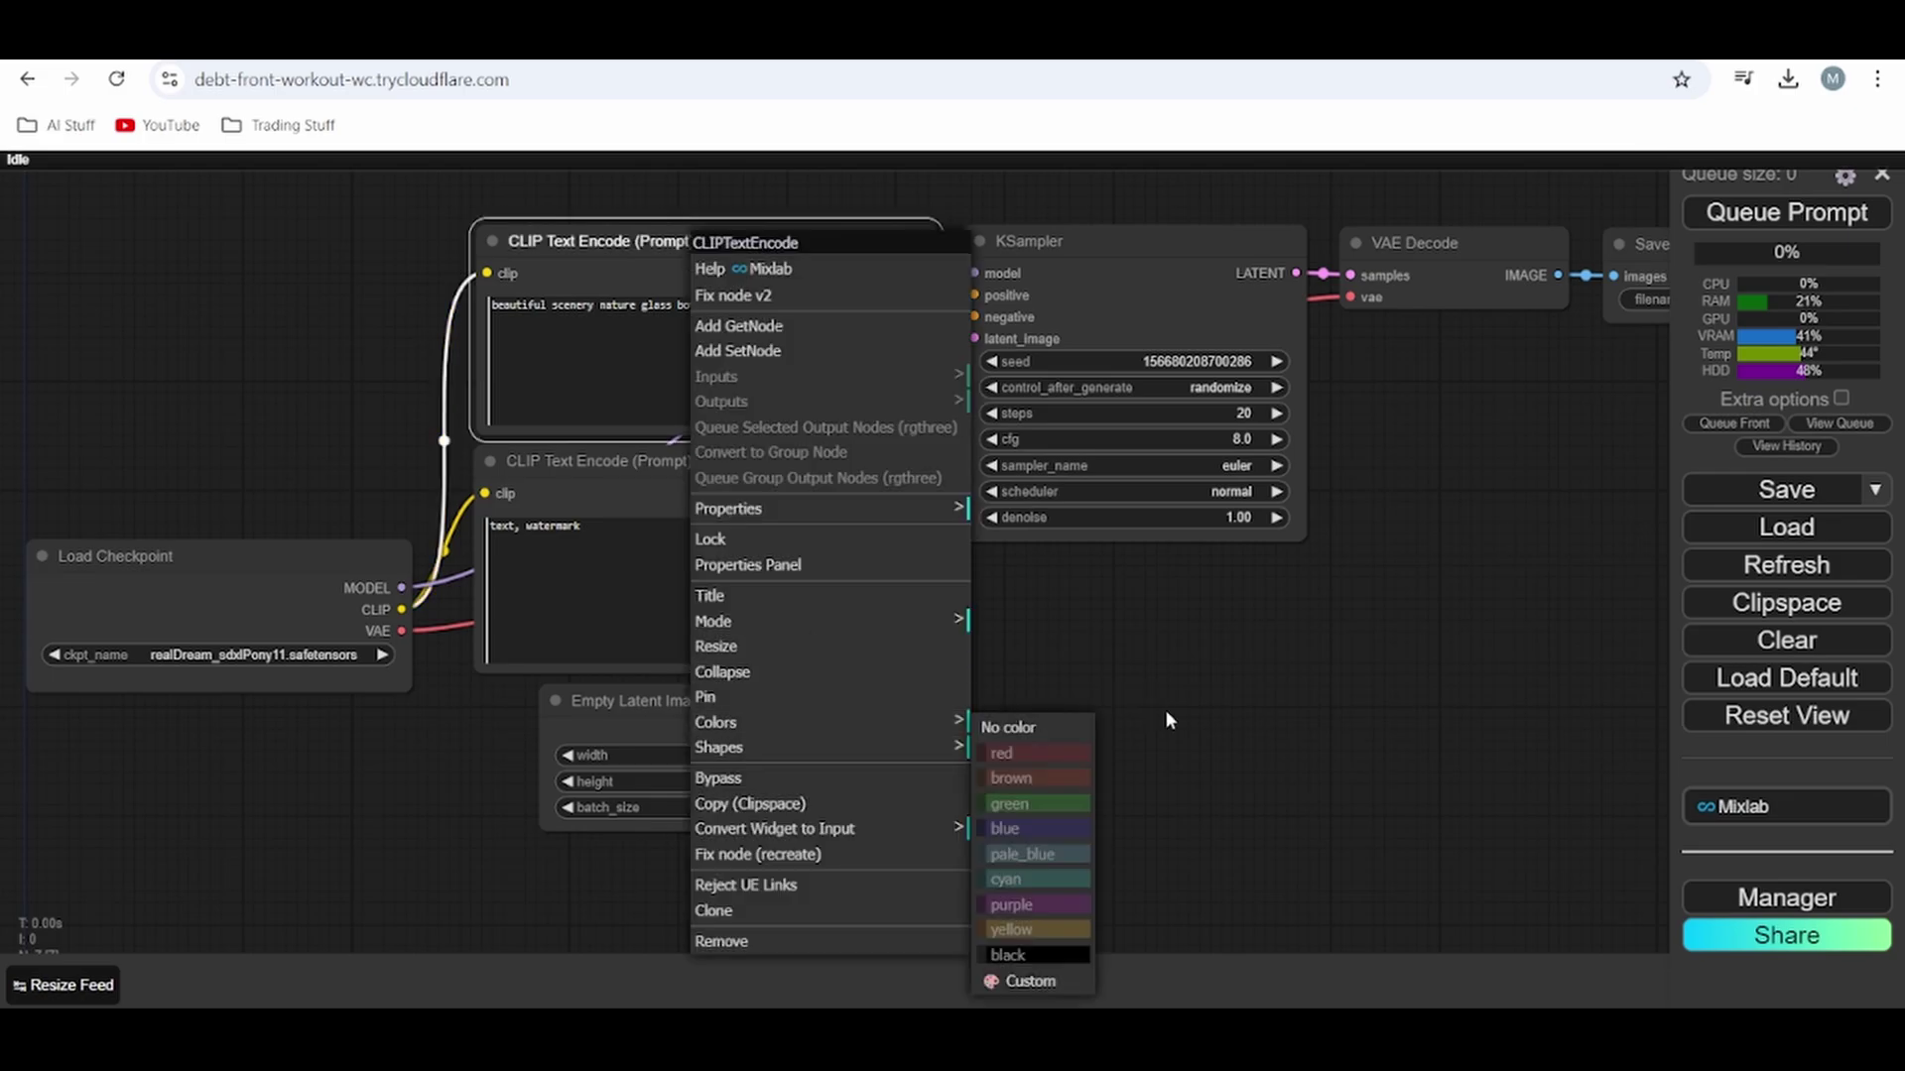
click(1026, 811)
right_click(736, 500)
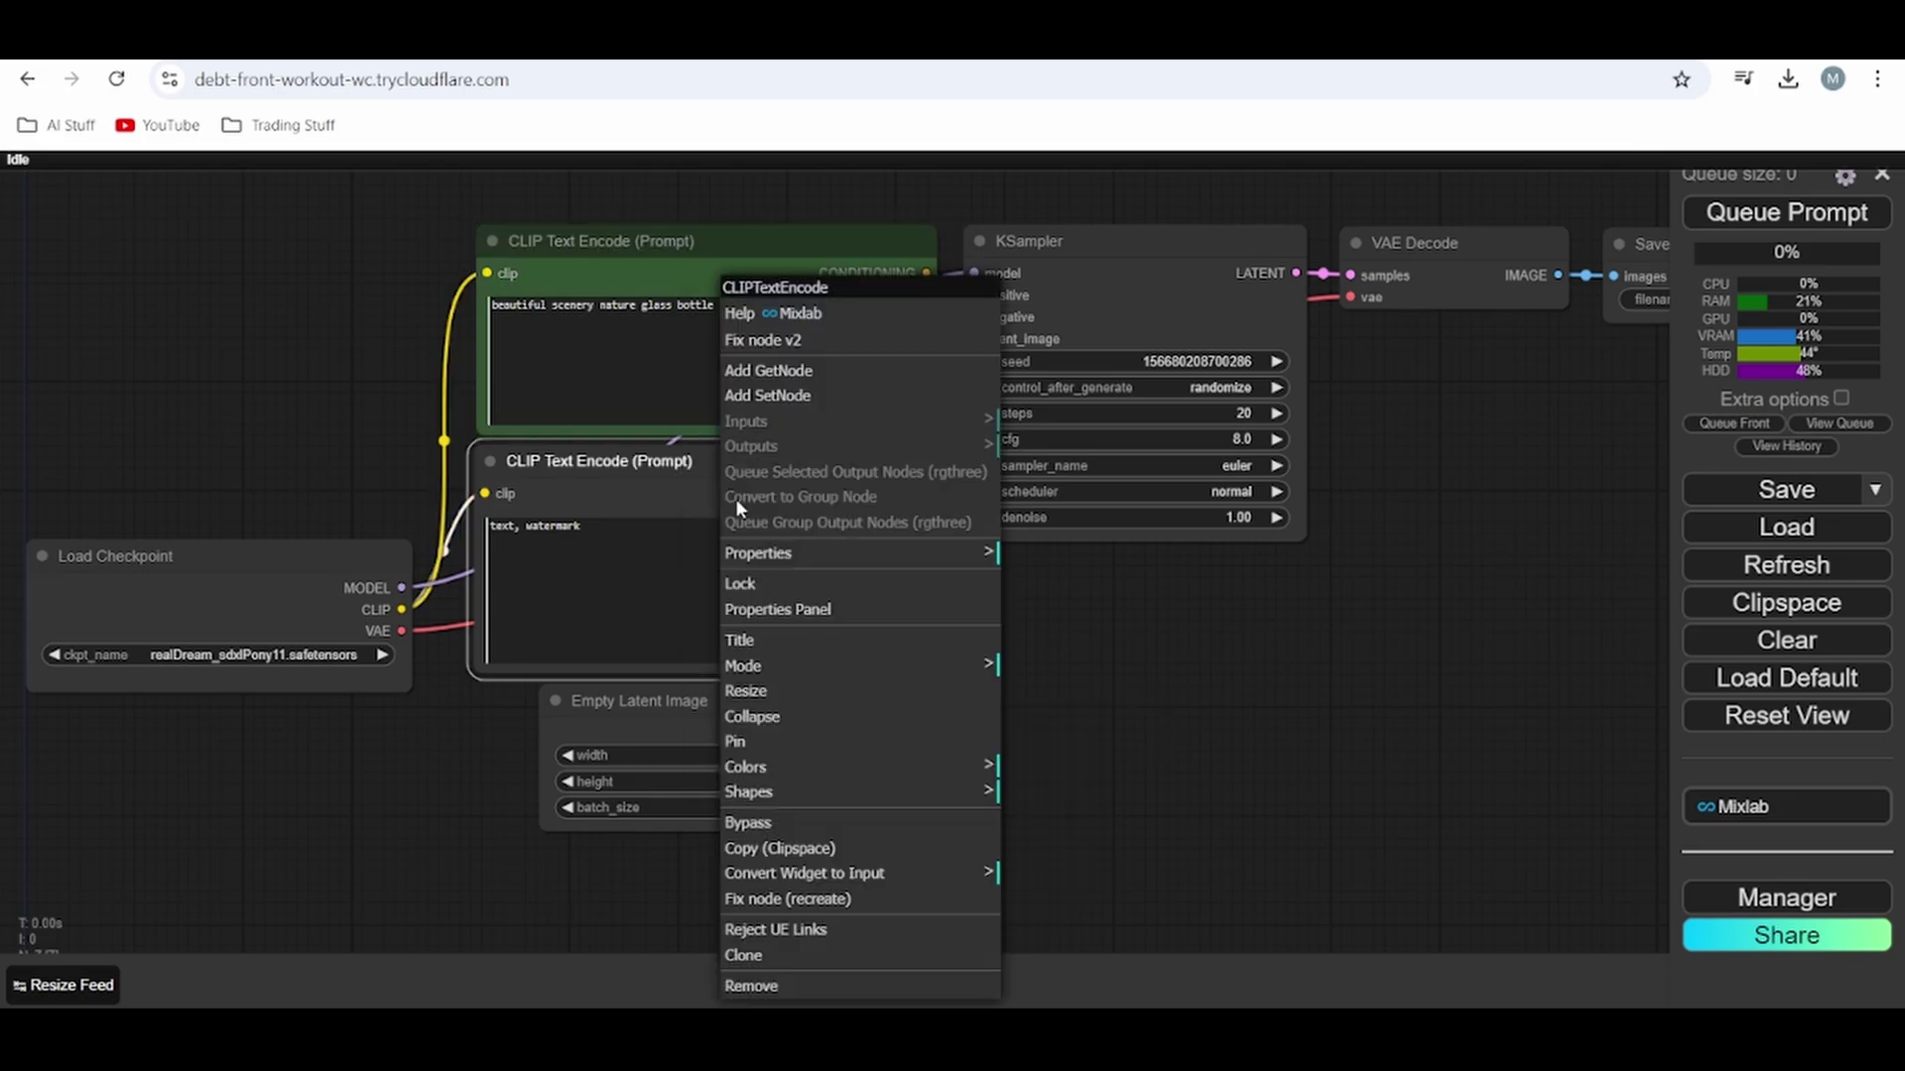
click(919, 762)
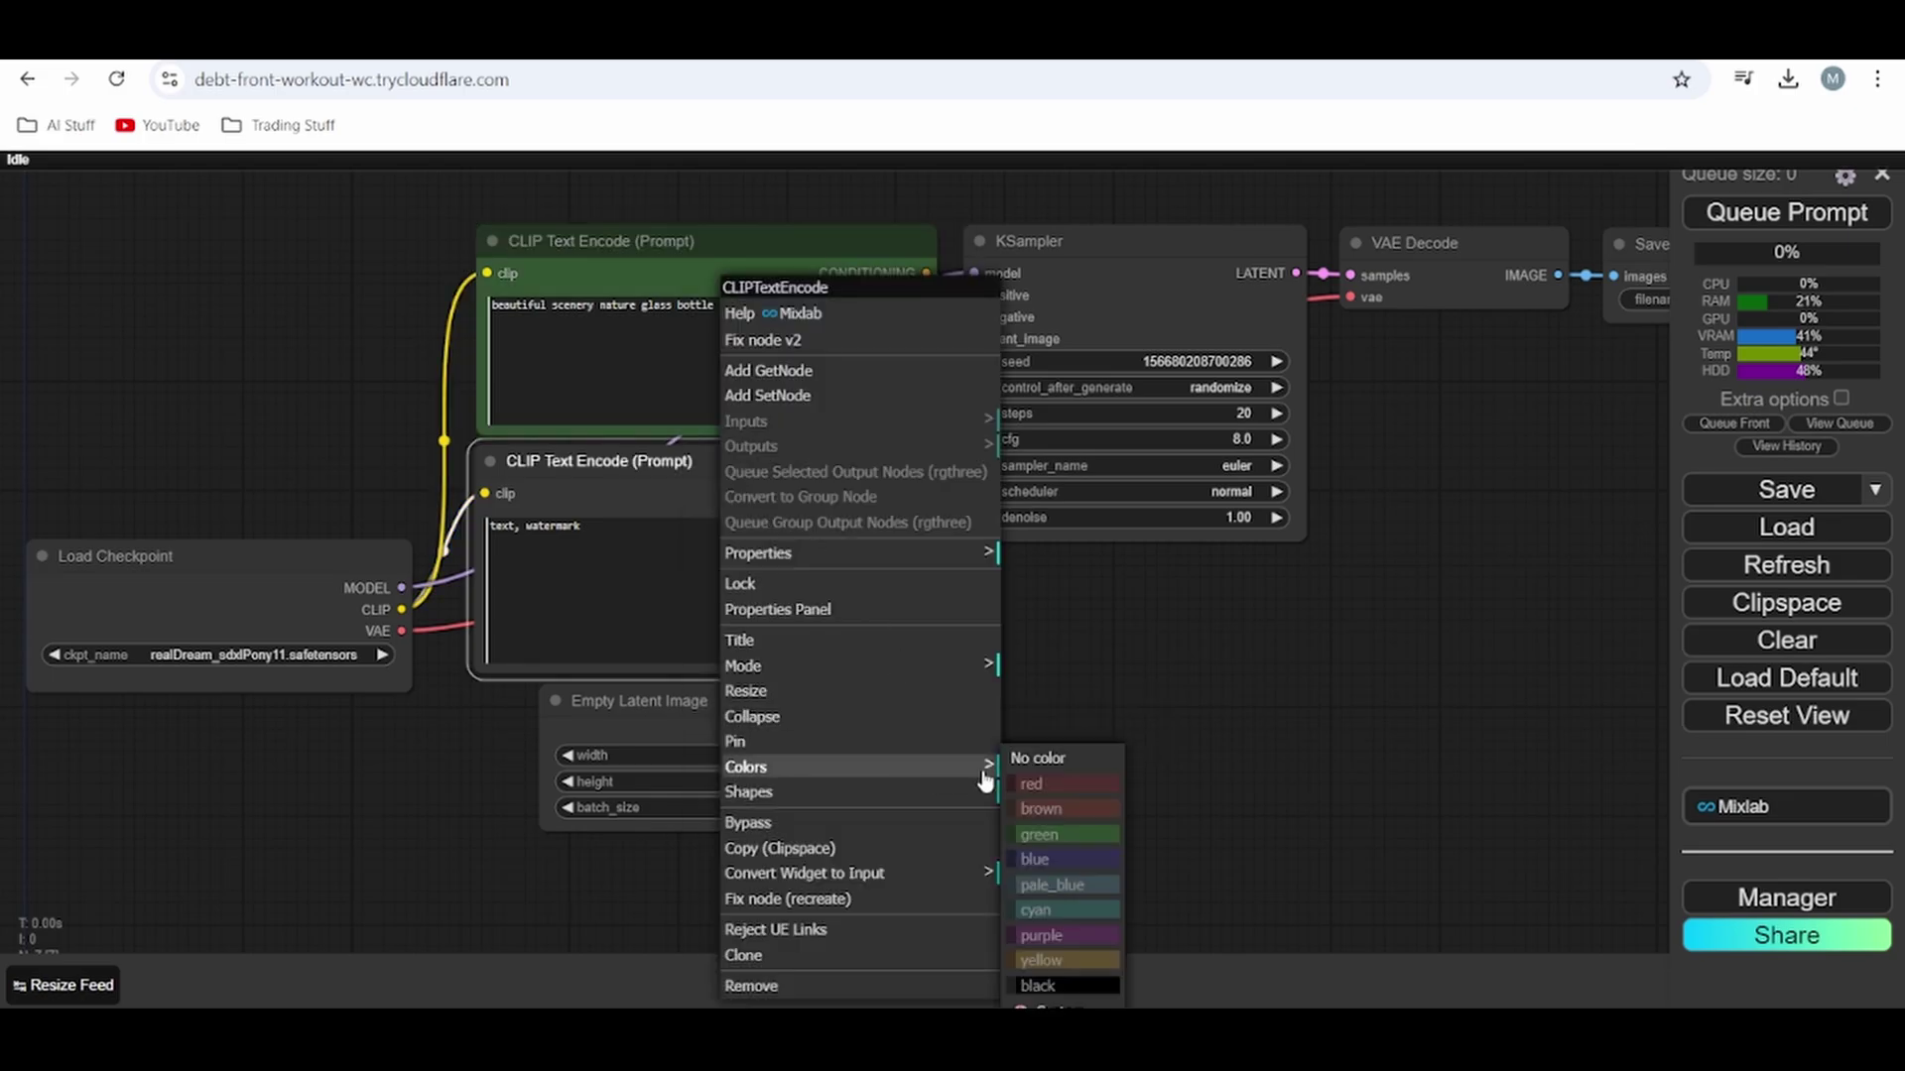
click(1080, 785)
drag(788, 729, 810, 755)
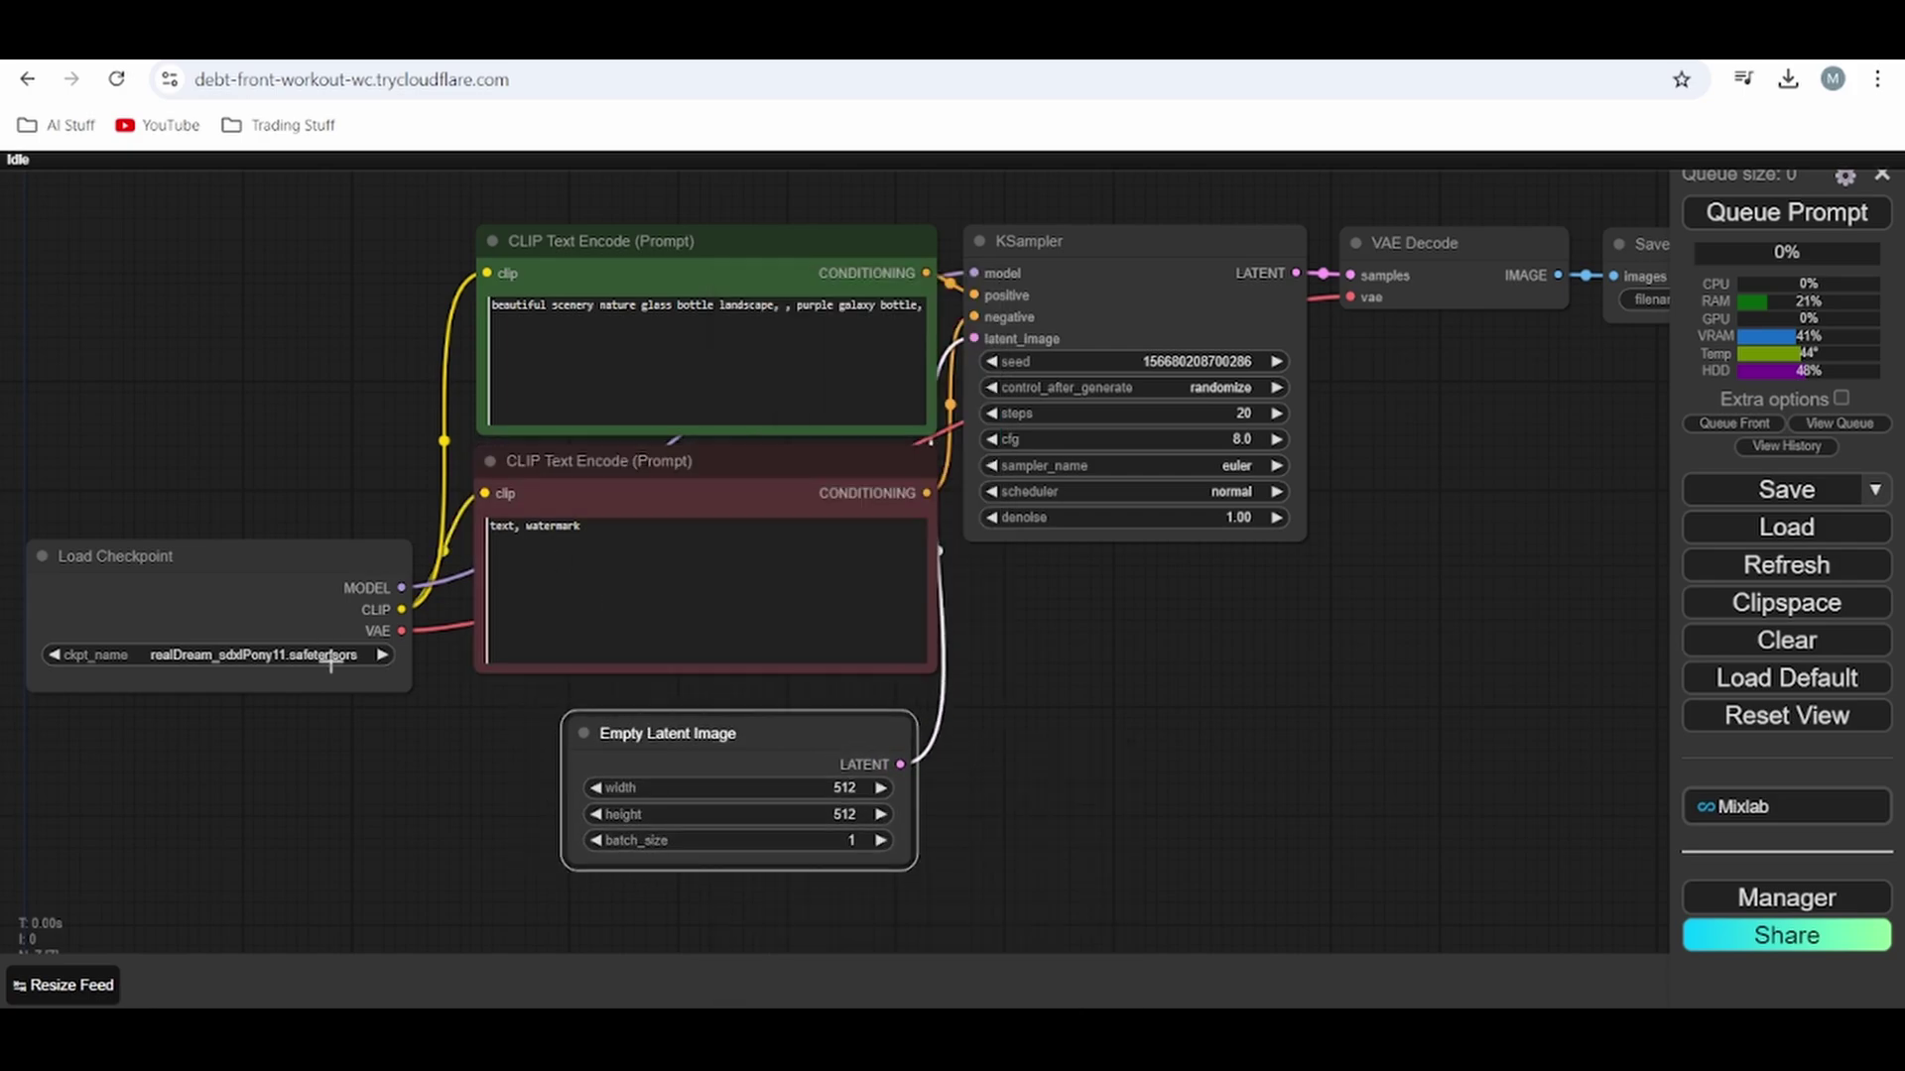
- Set the Empty Latent Image width and height to 1024
click(842, 789)
text(1024)
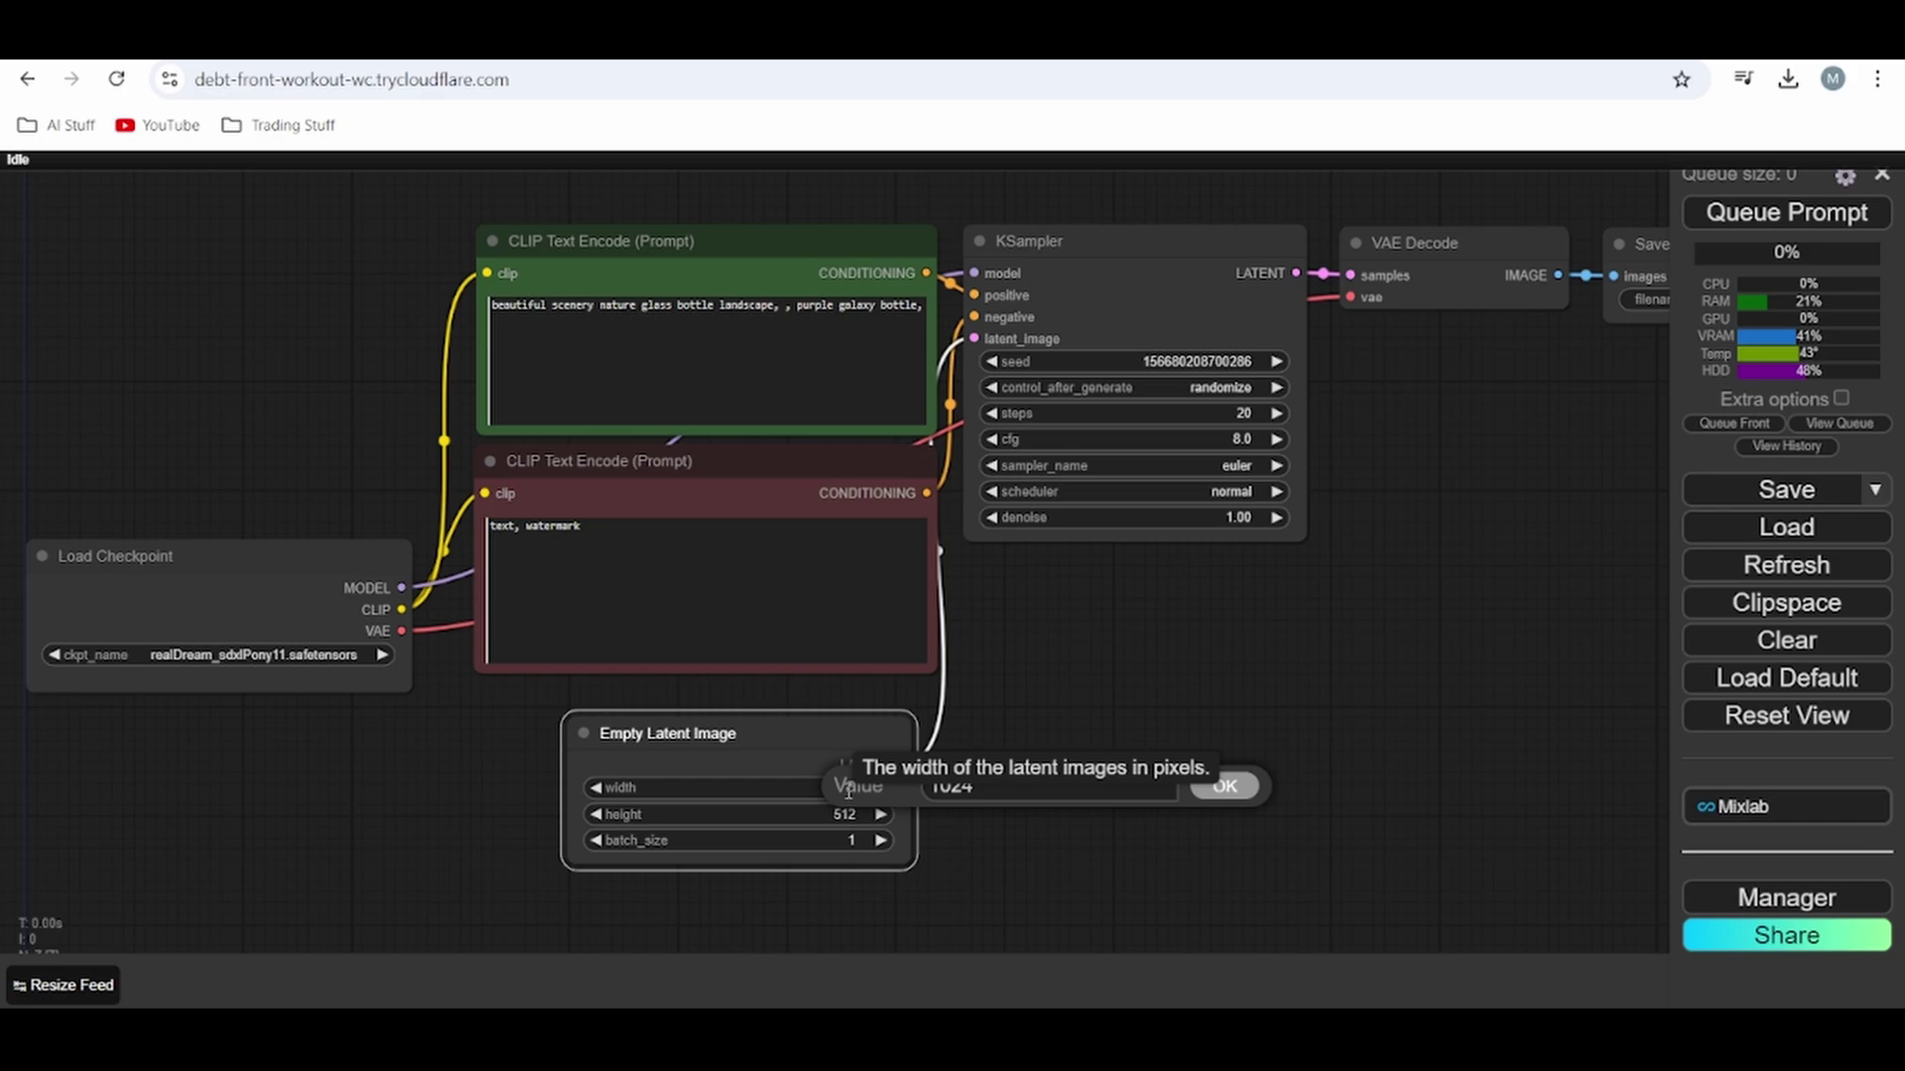
key(Return)
click(826, 815)
text(1024)
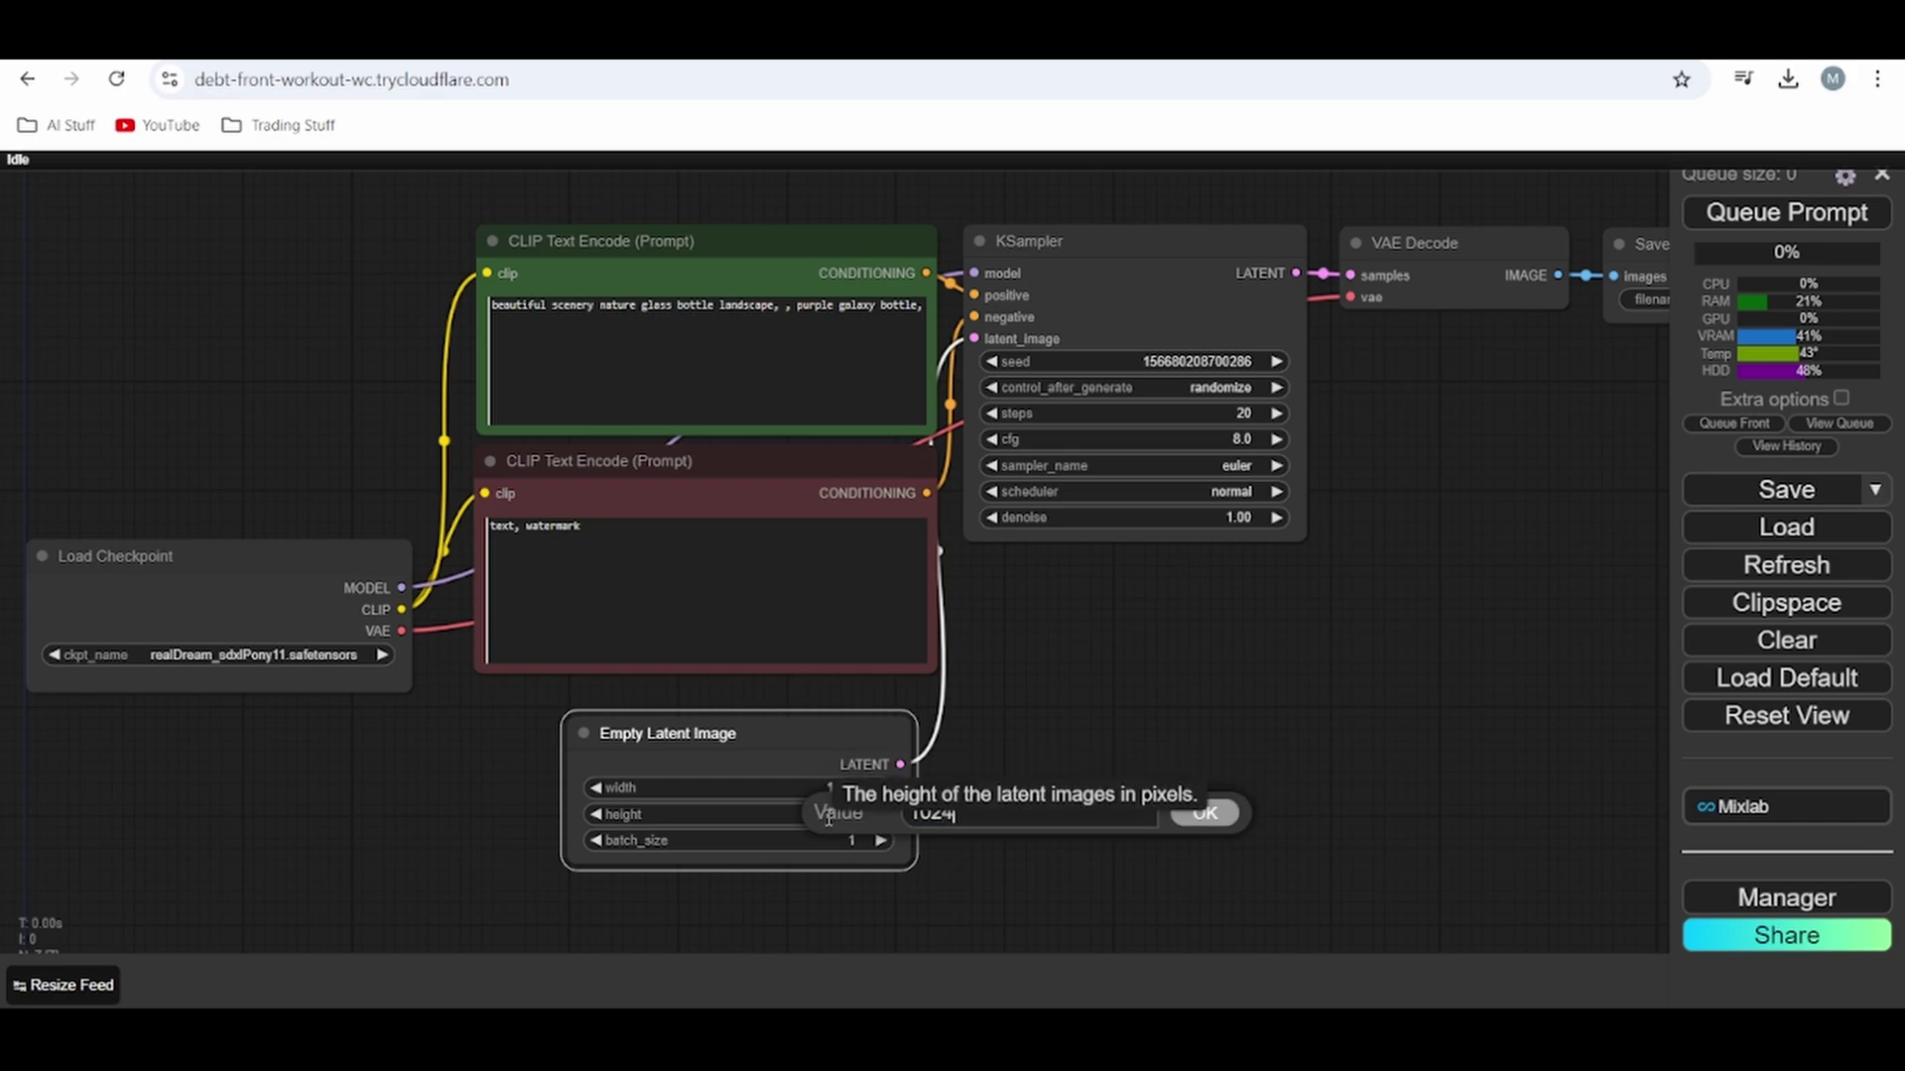
key(Return)
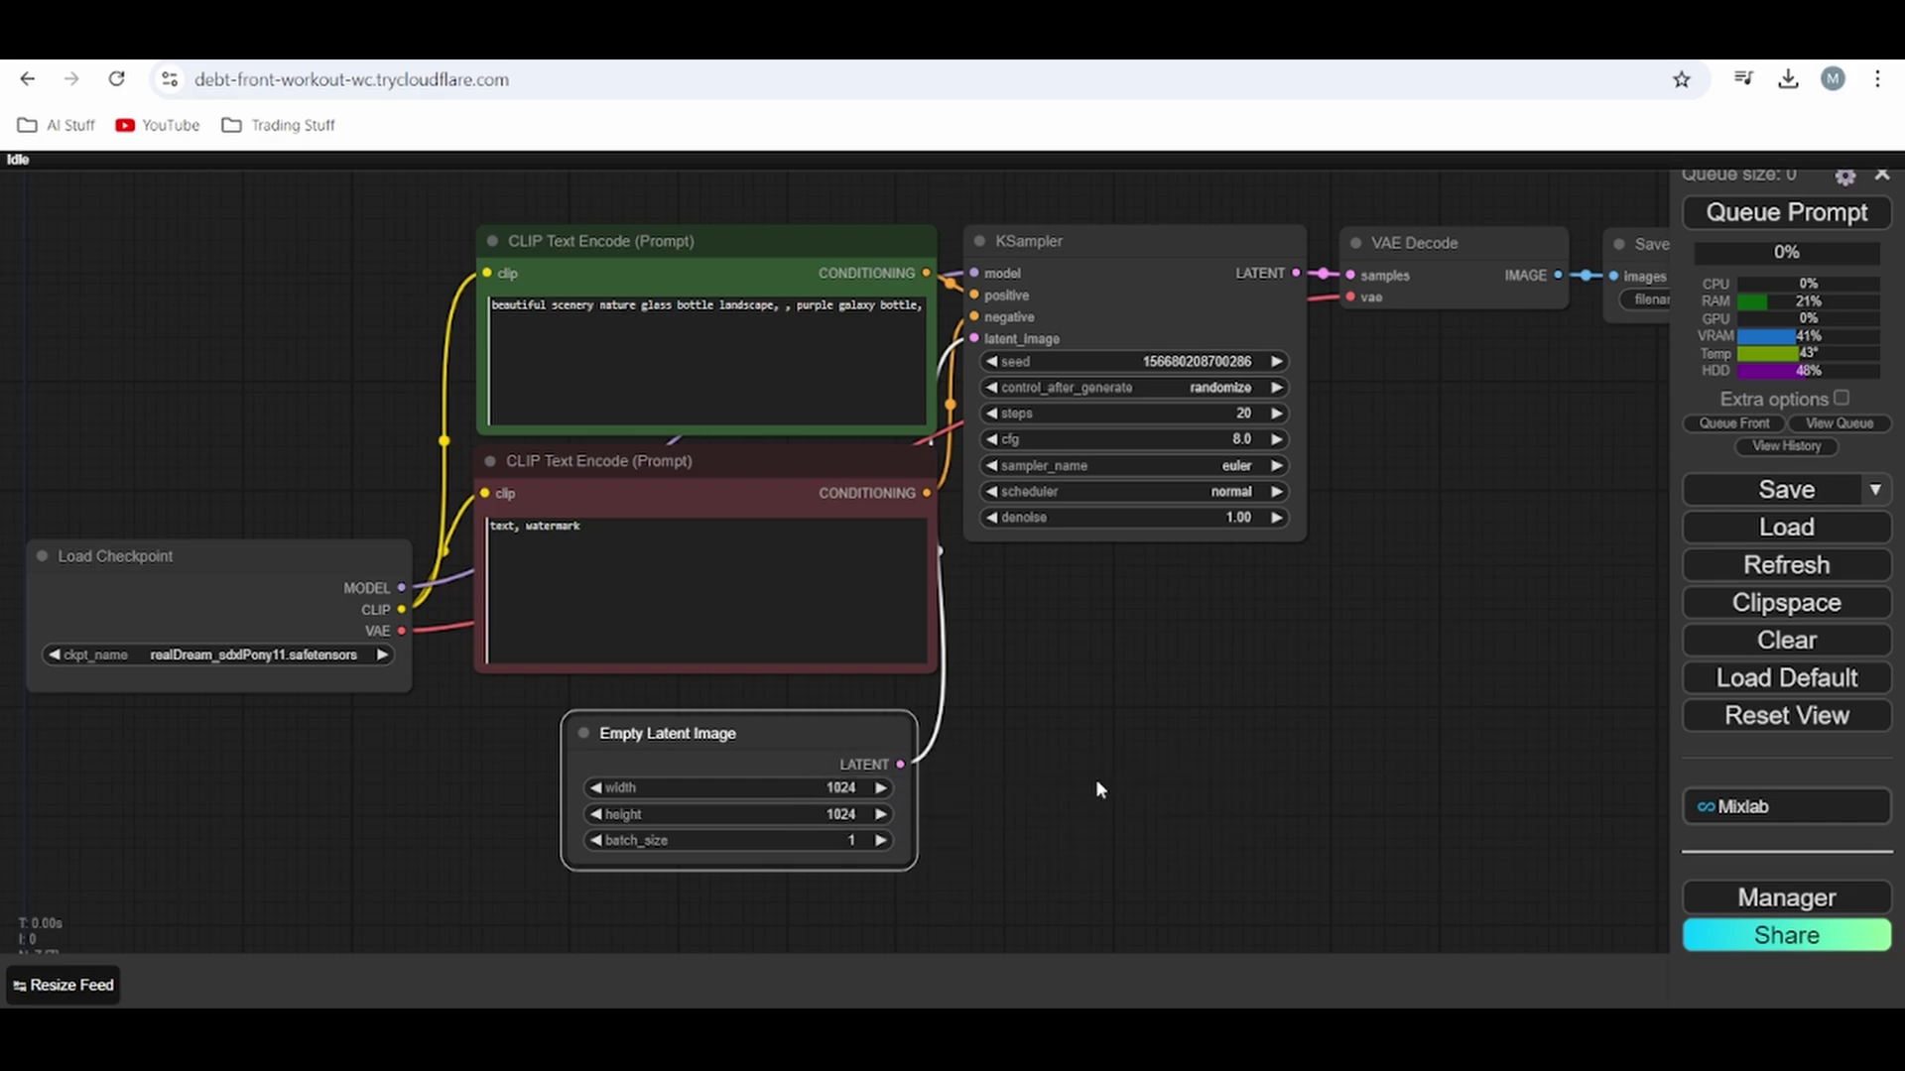
drag(1095, 779, 1059, 767)
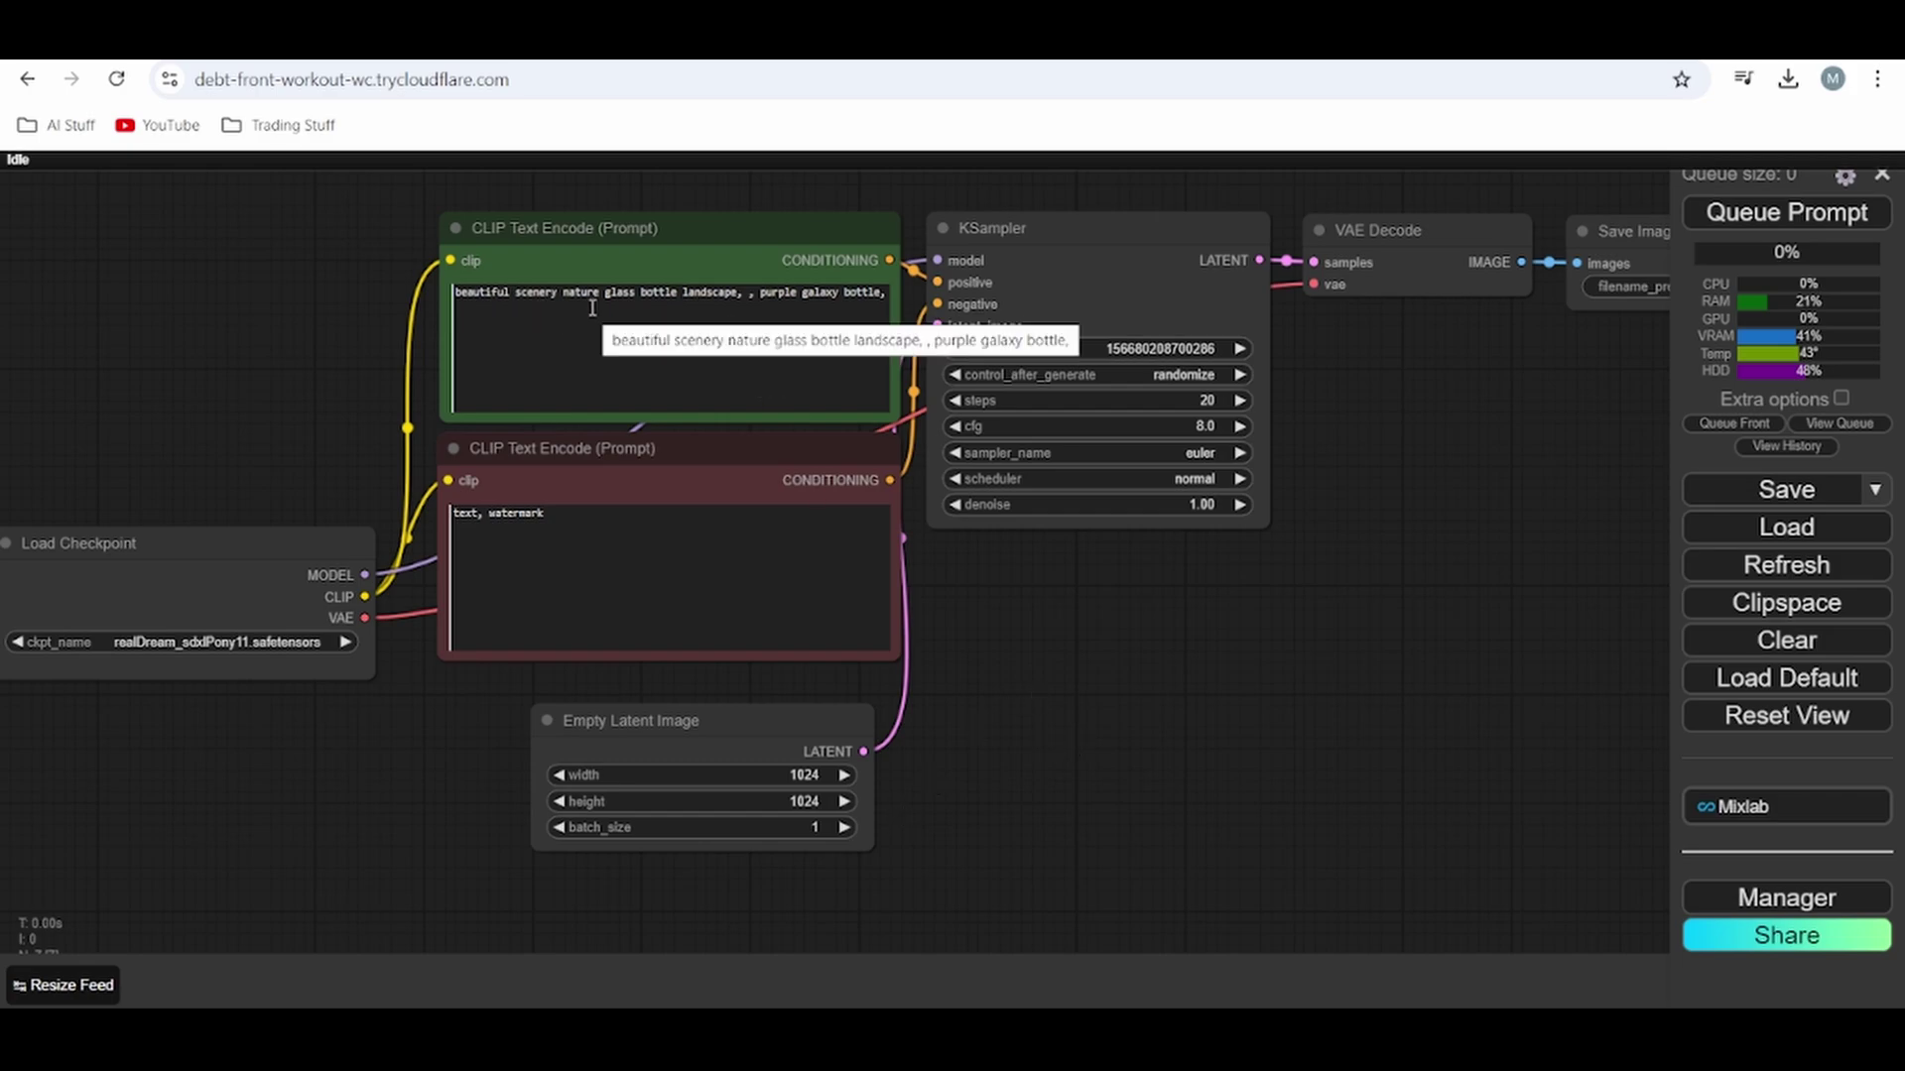
- Change the latent width and height back to 512
click(806, 776)
text(512)
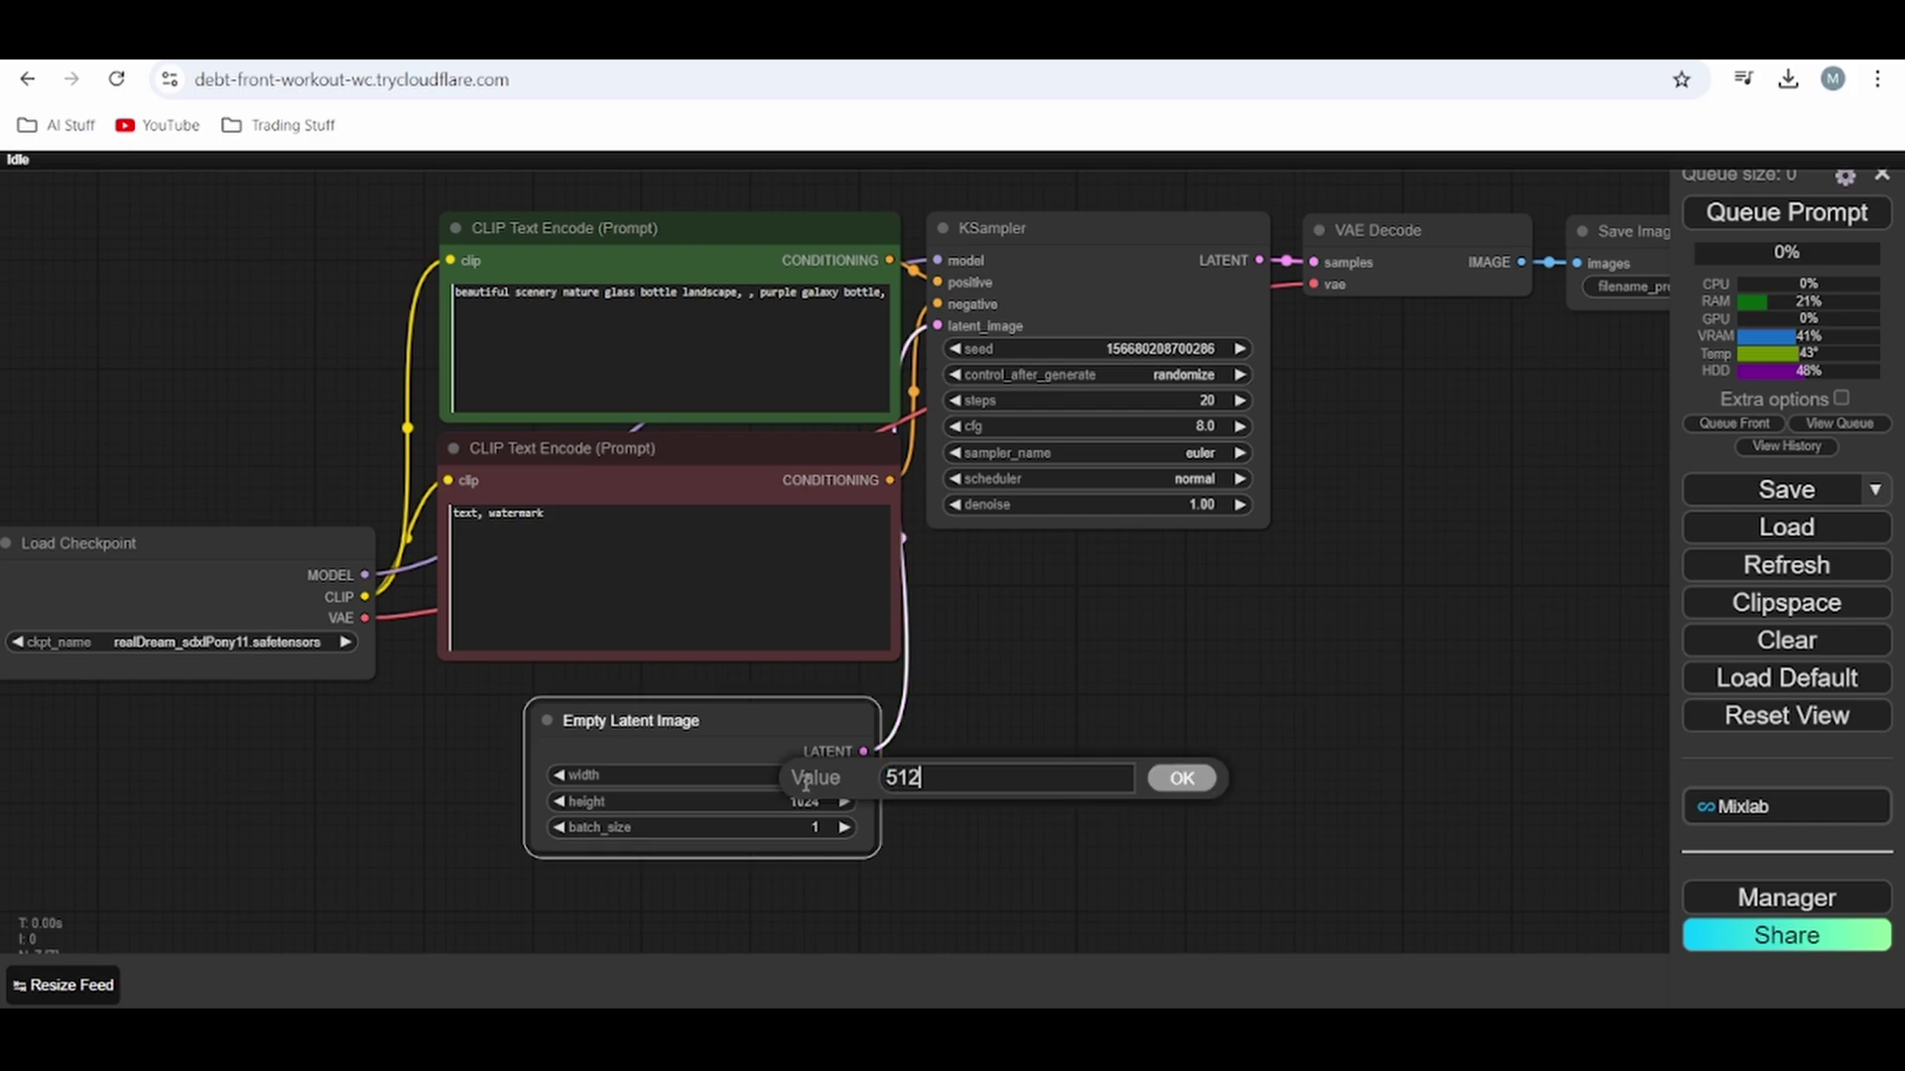
key(Return)
click(816, 801)
text(512)
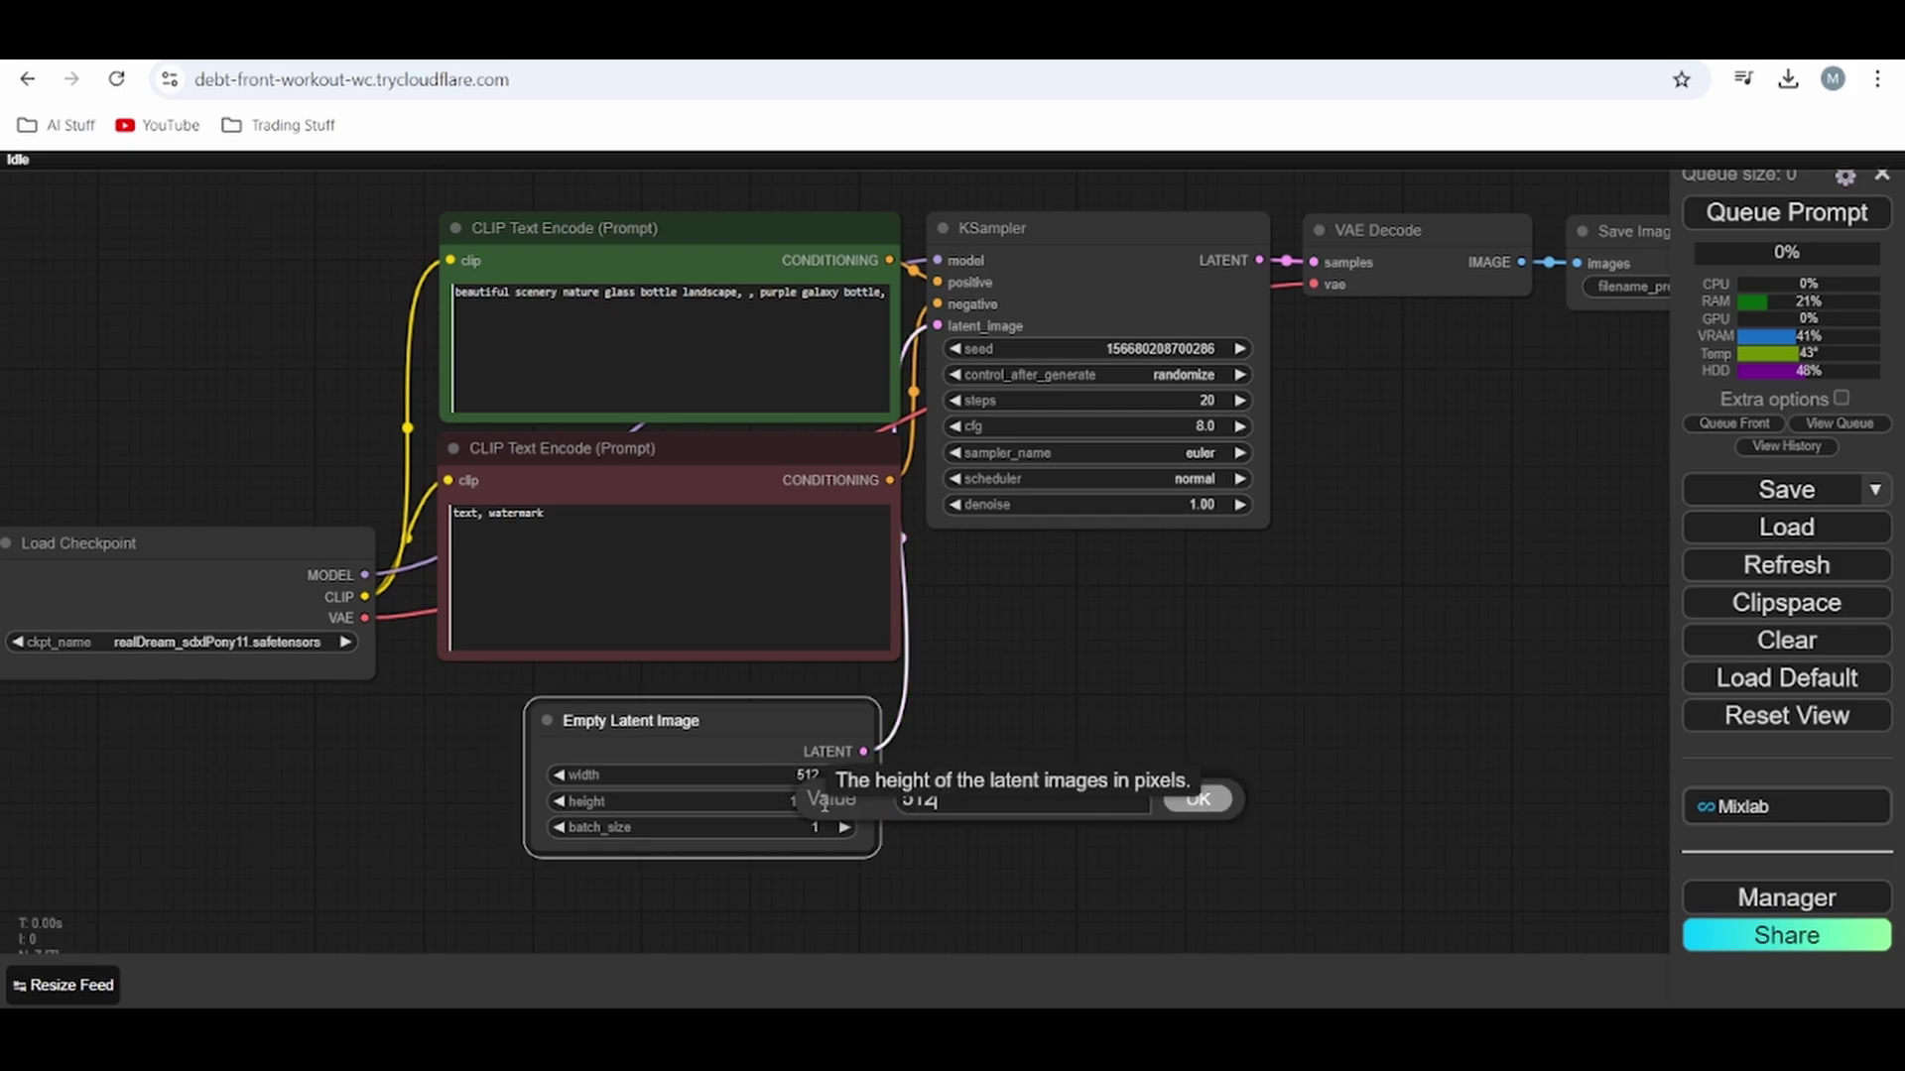
click(1195, 804)
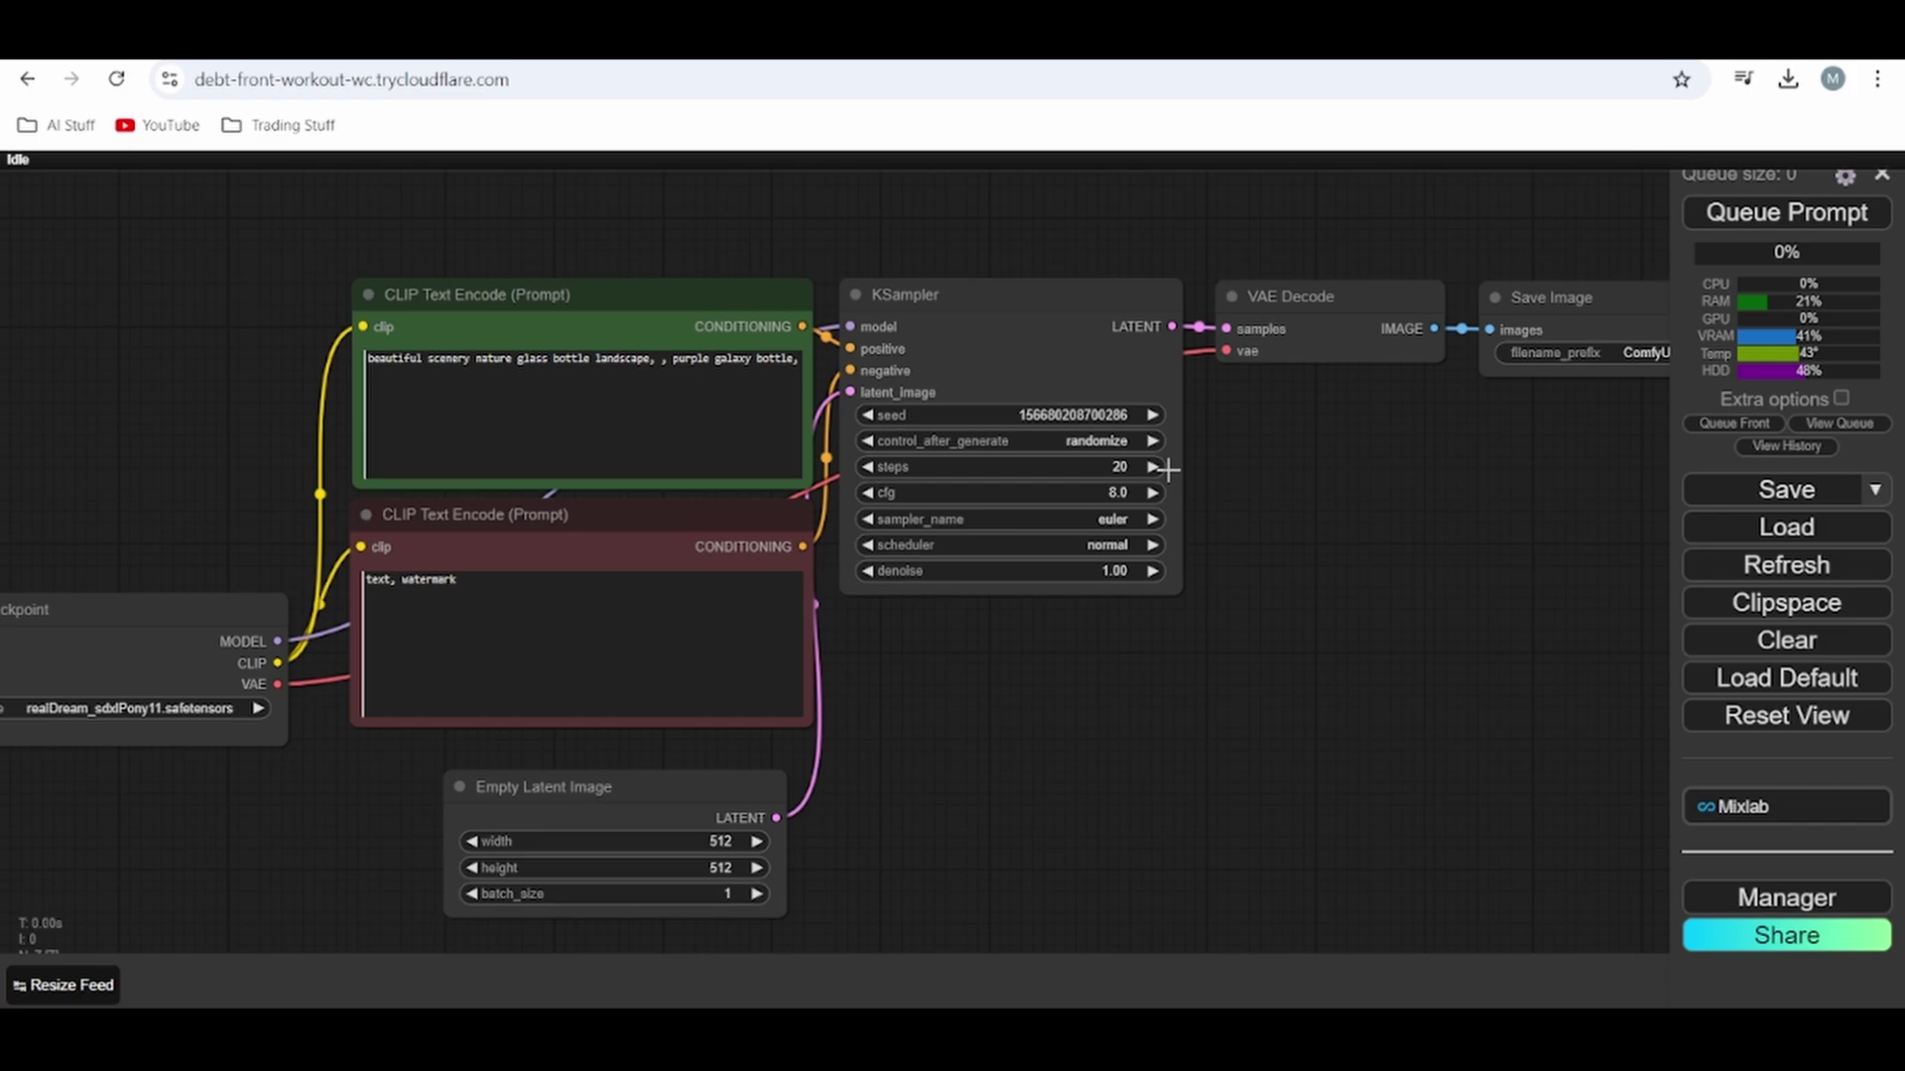
- Queue the prompt and view the purple bottle result in Save Image
click(1786, 211)
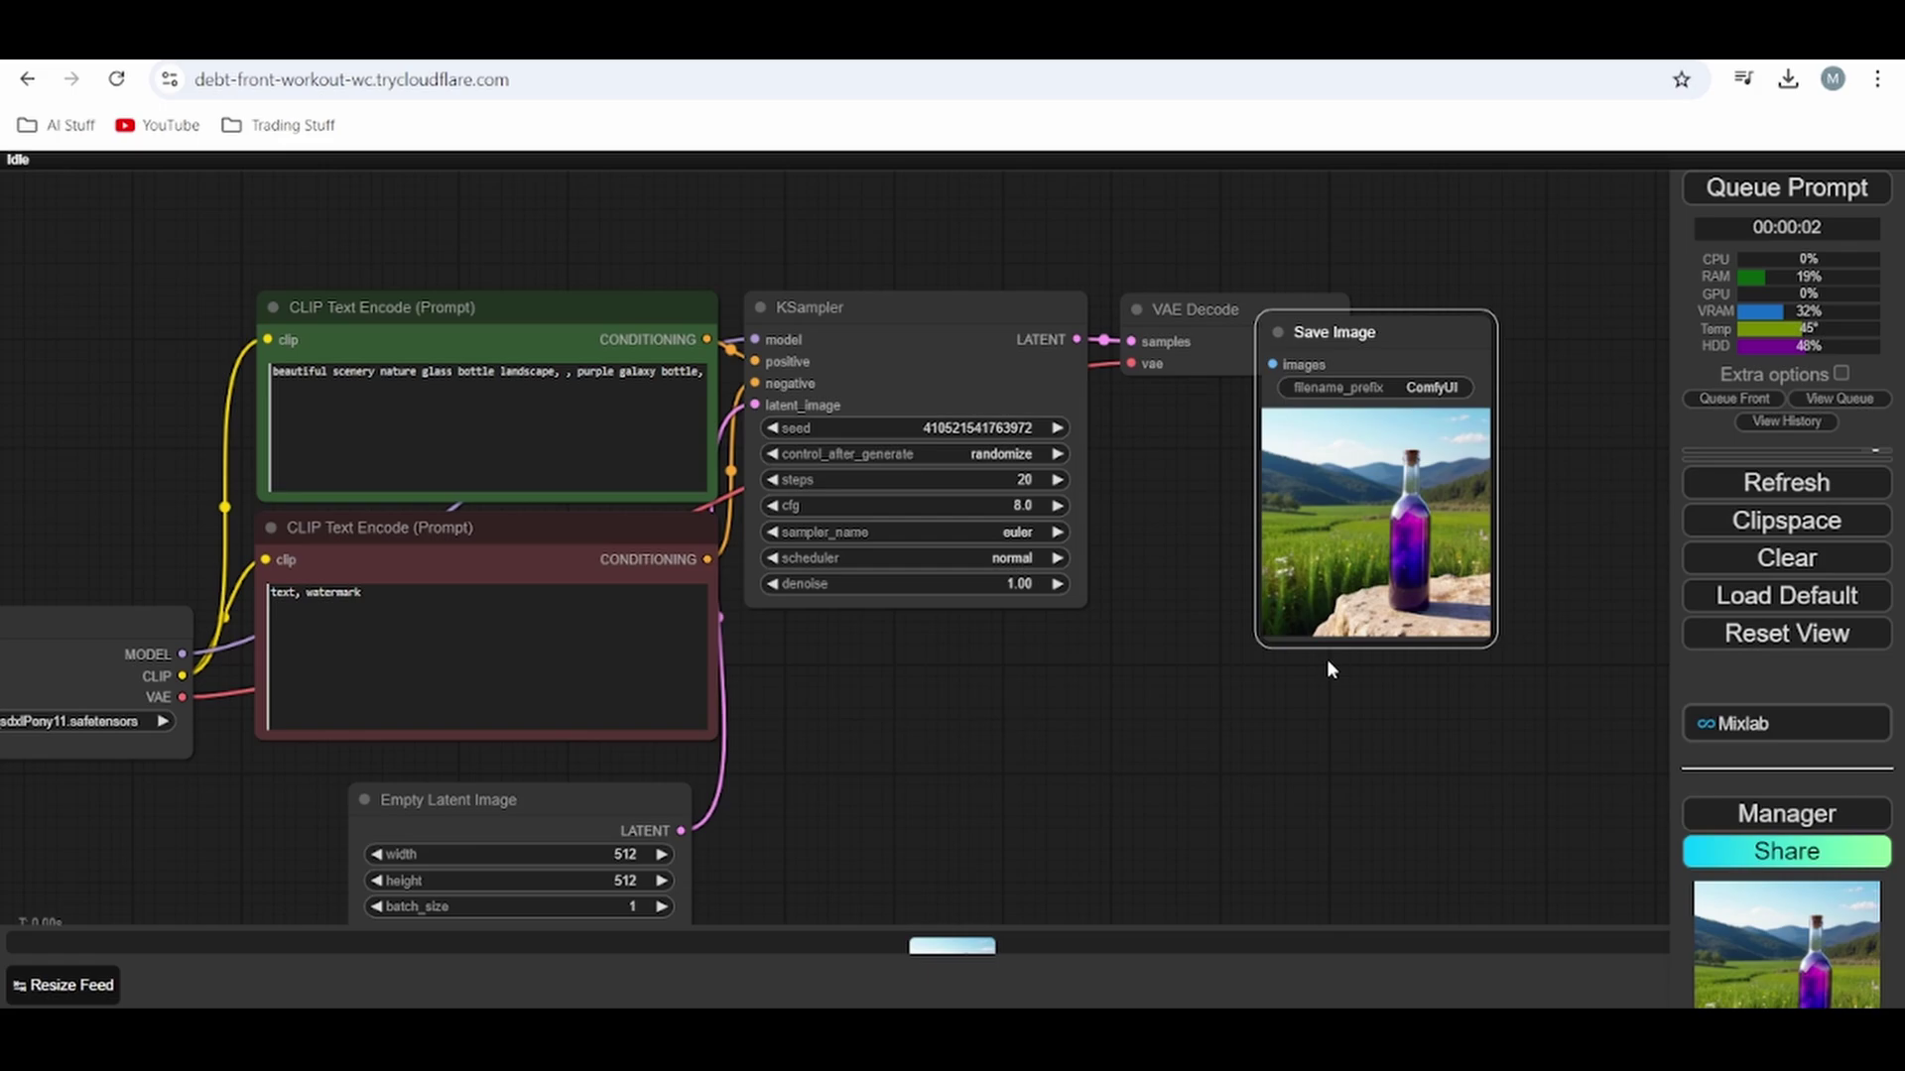
drag(1303, 718, 1116, 698)
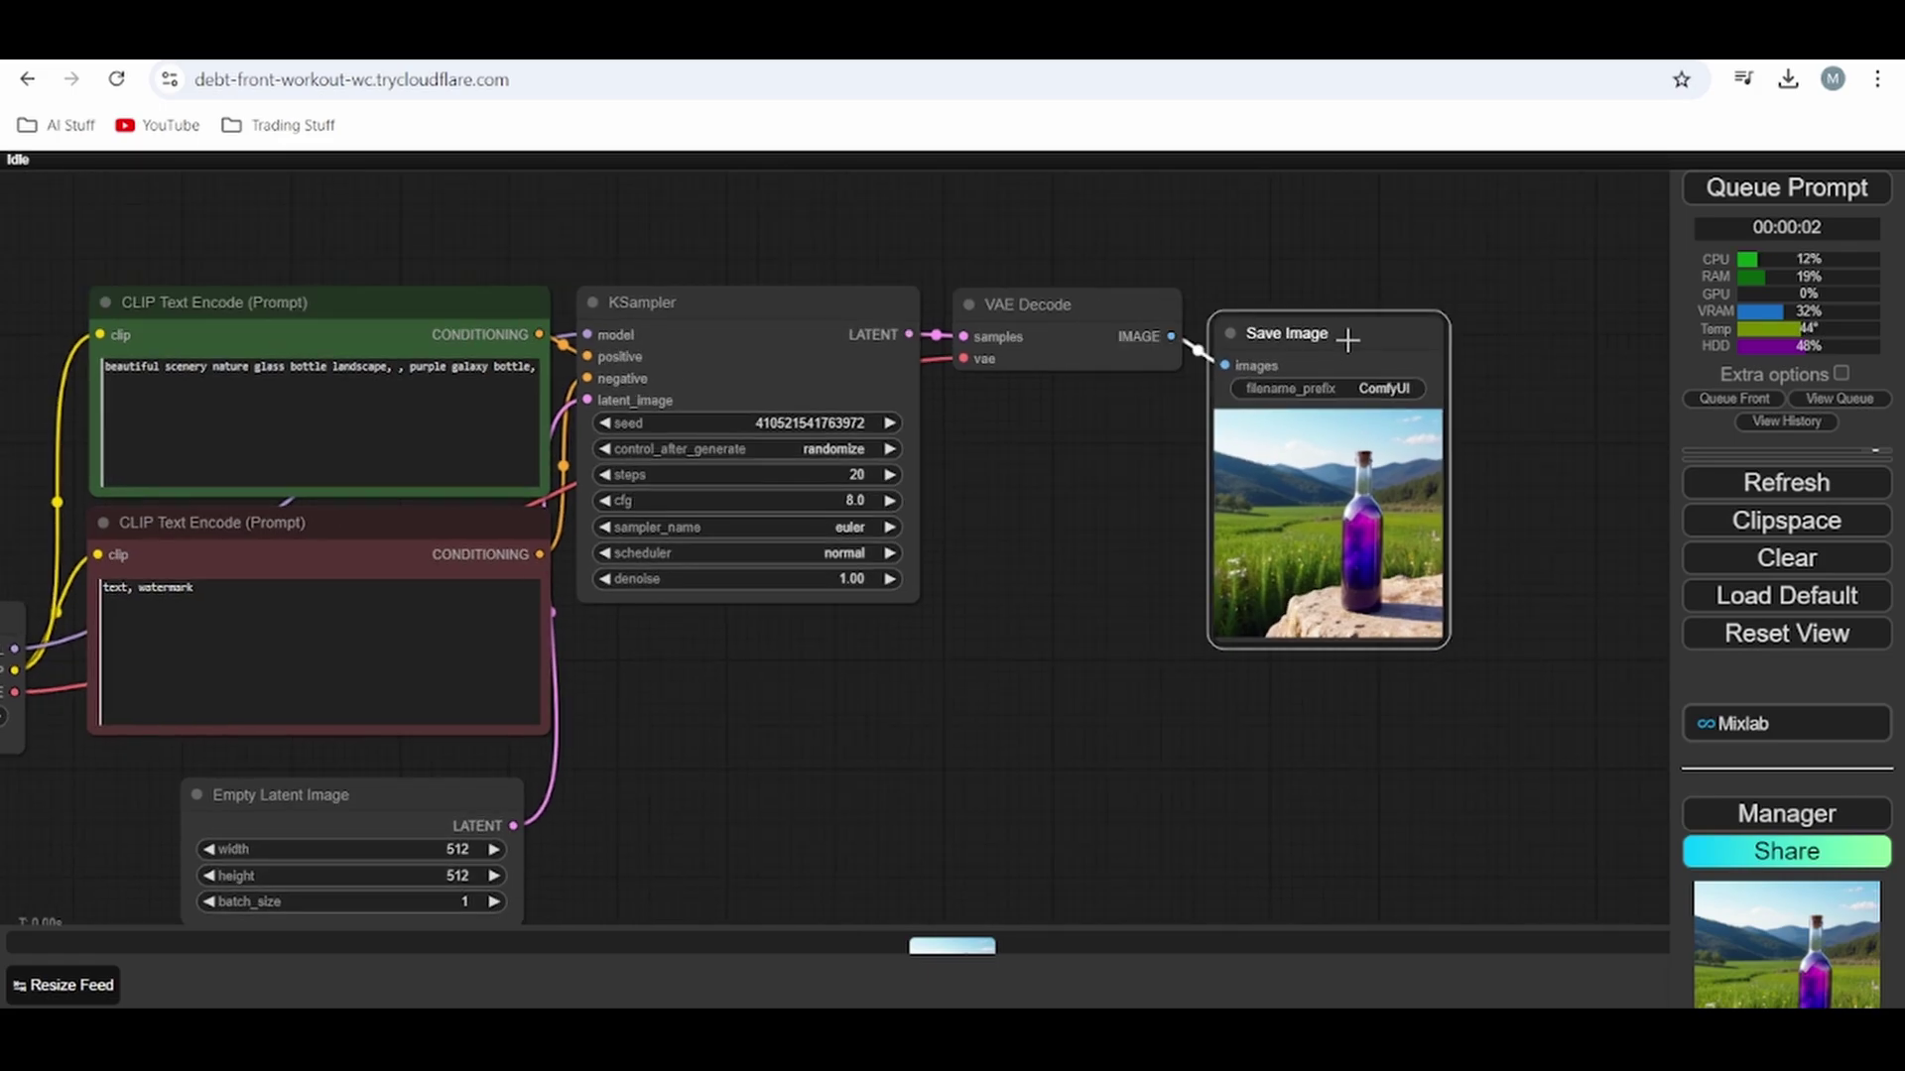
drag(941, 621, 955, 614)
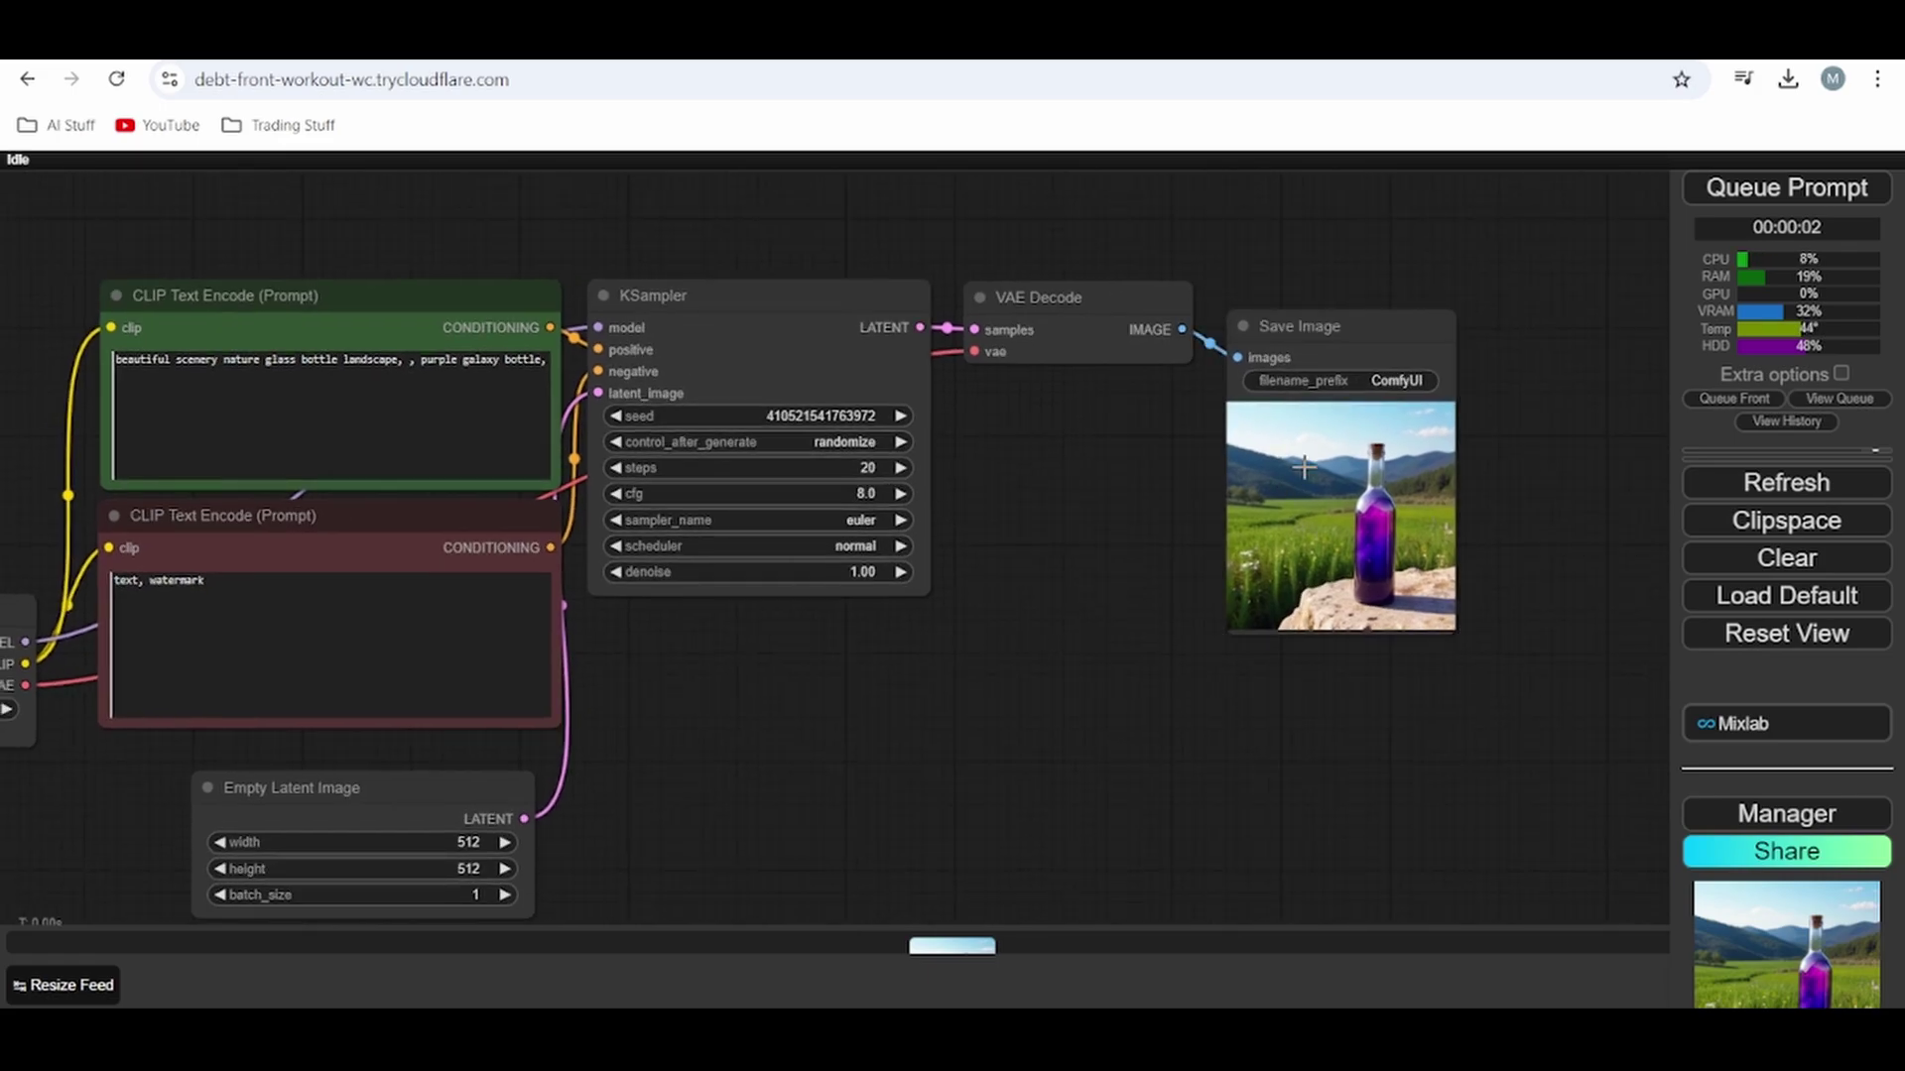
- Replace the positive prompt text with 'a women'
click(486, 377)
key(ctrl+a)
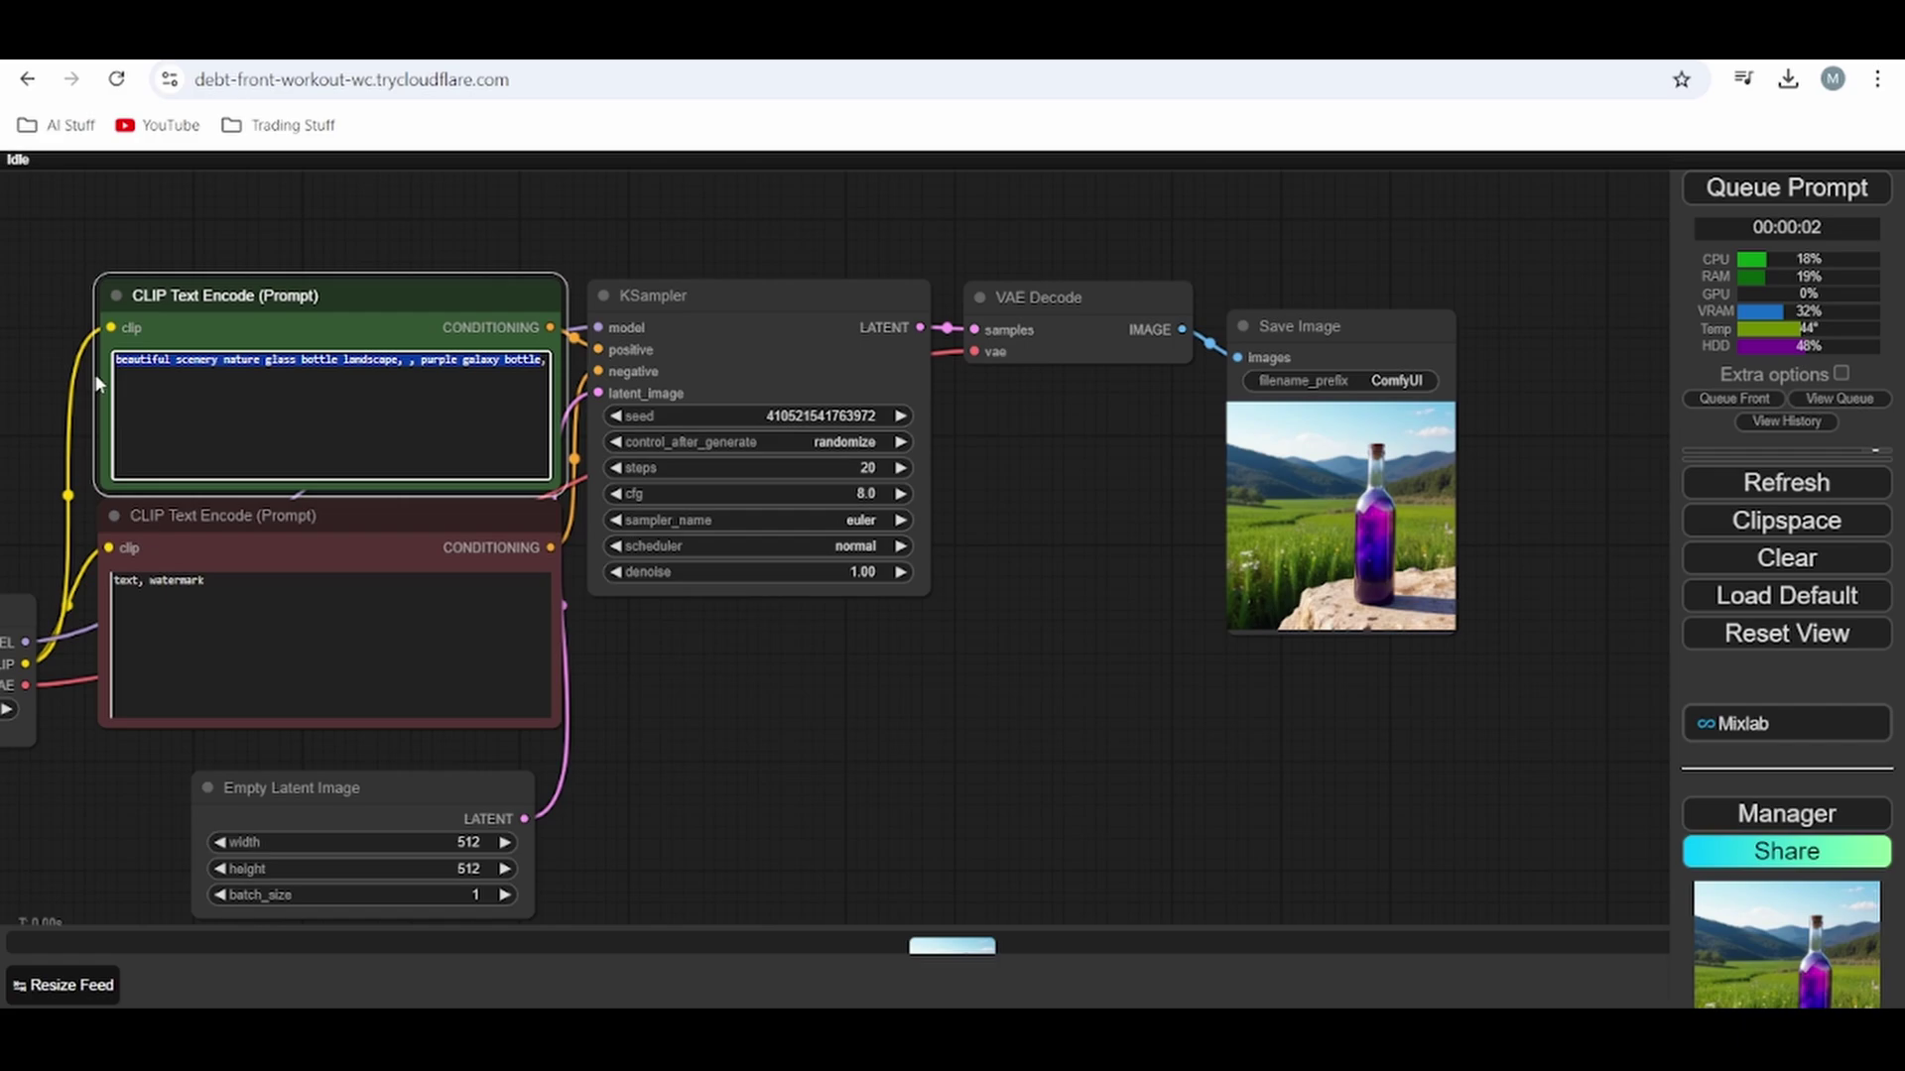
key(BackSpace)
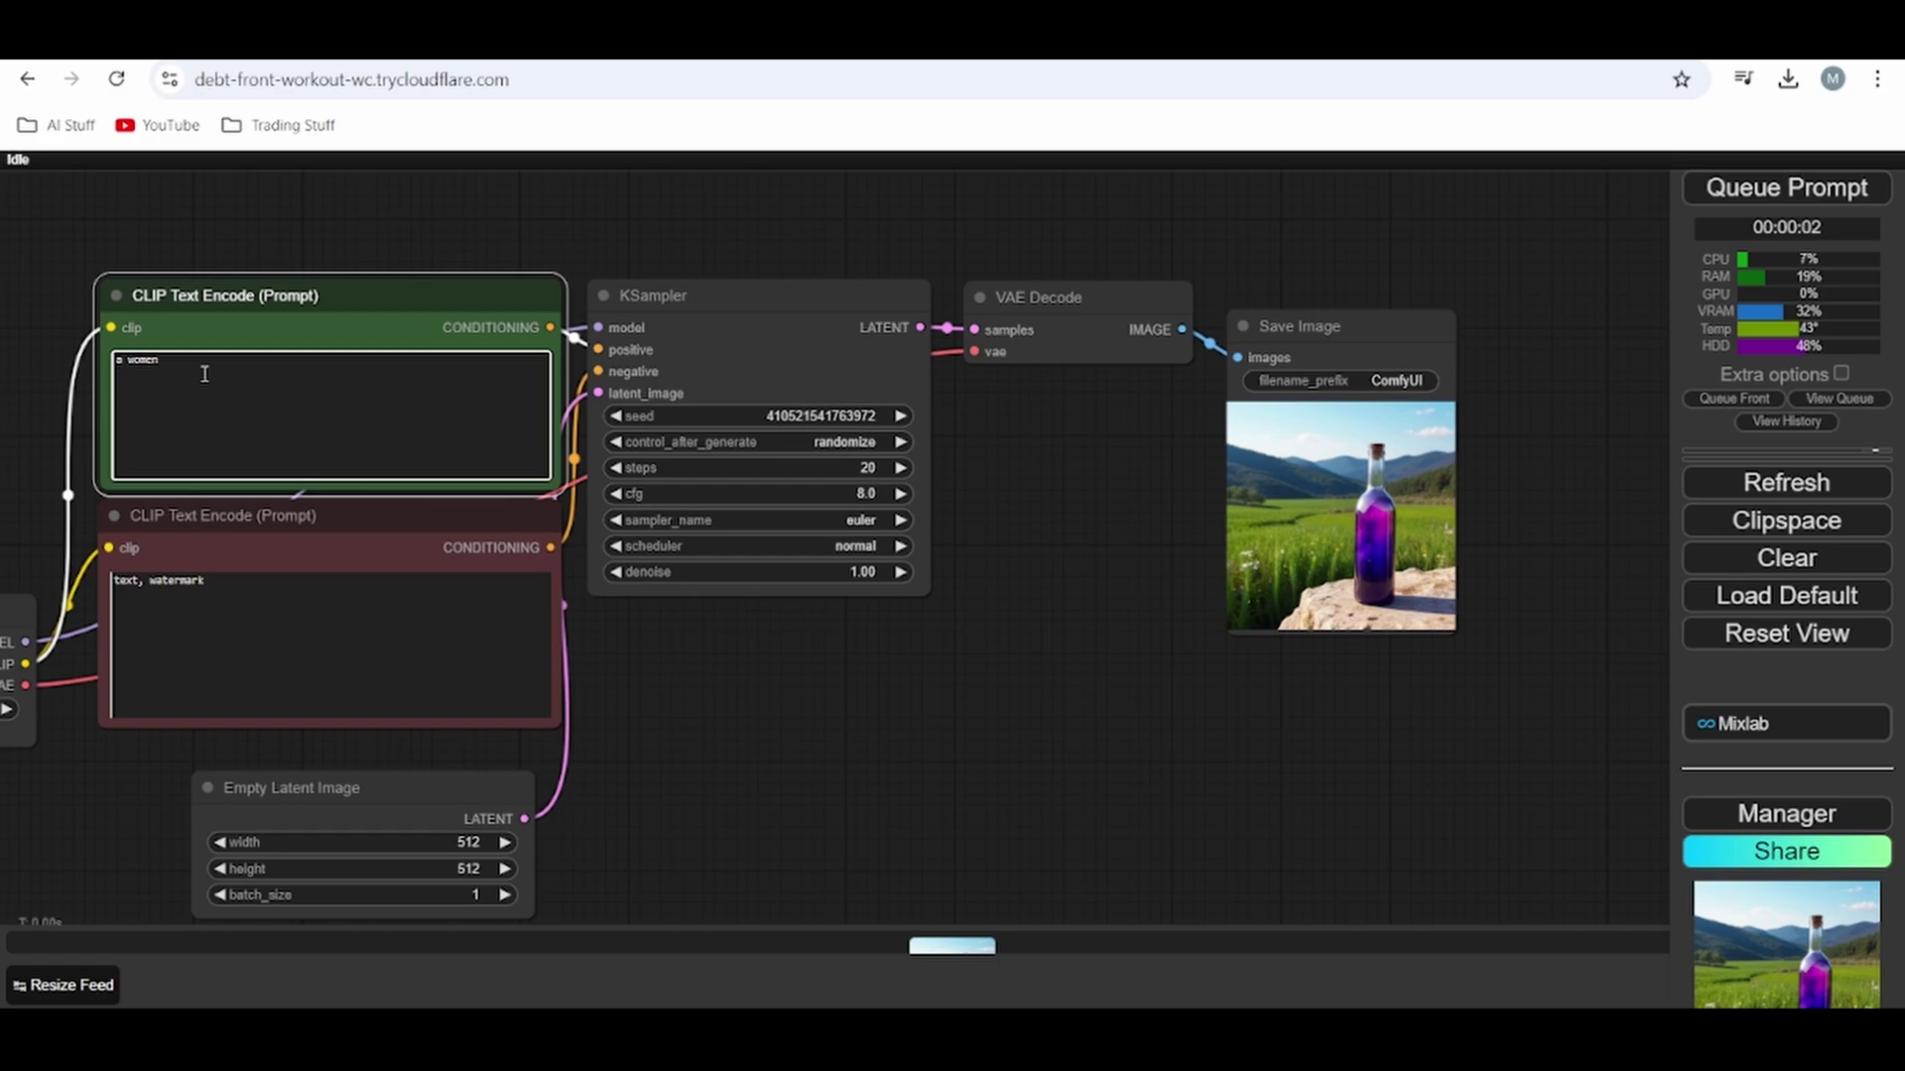
- Queue the prompt and pan across the graph to see the two-women image
click(1785, 189)
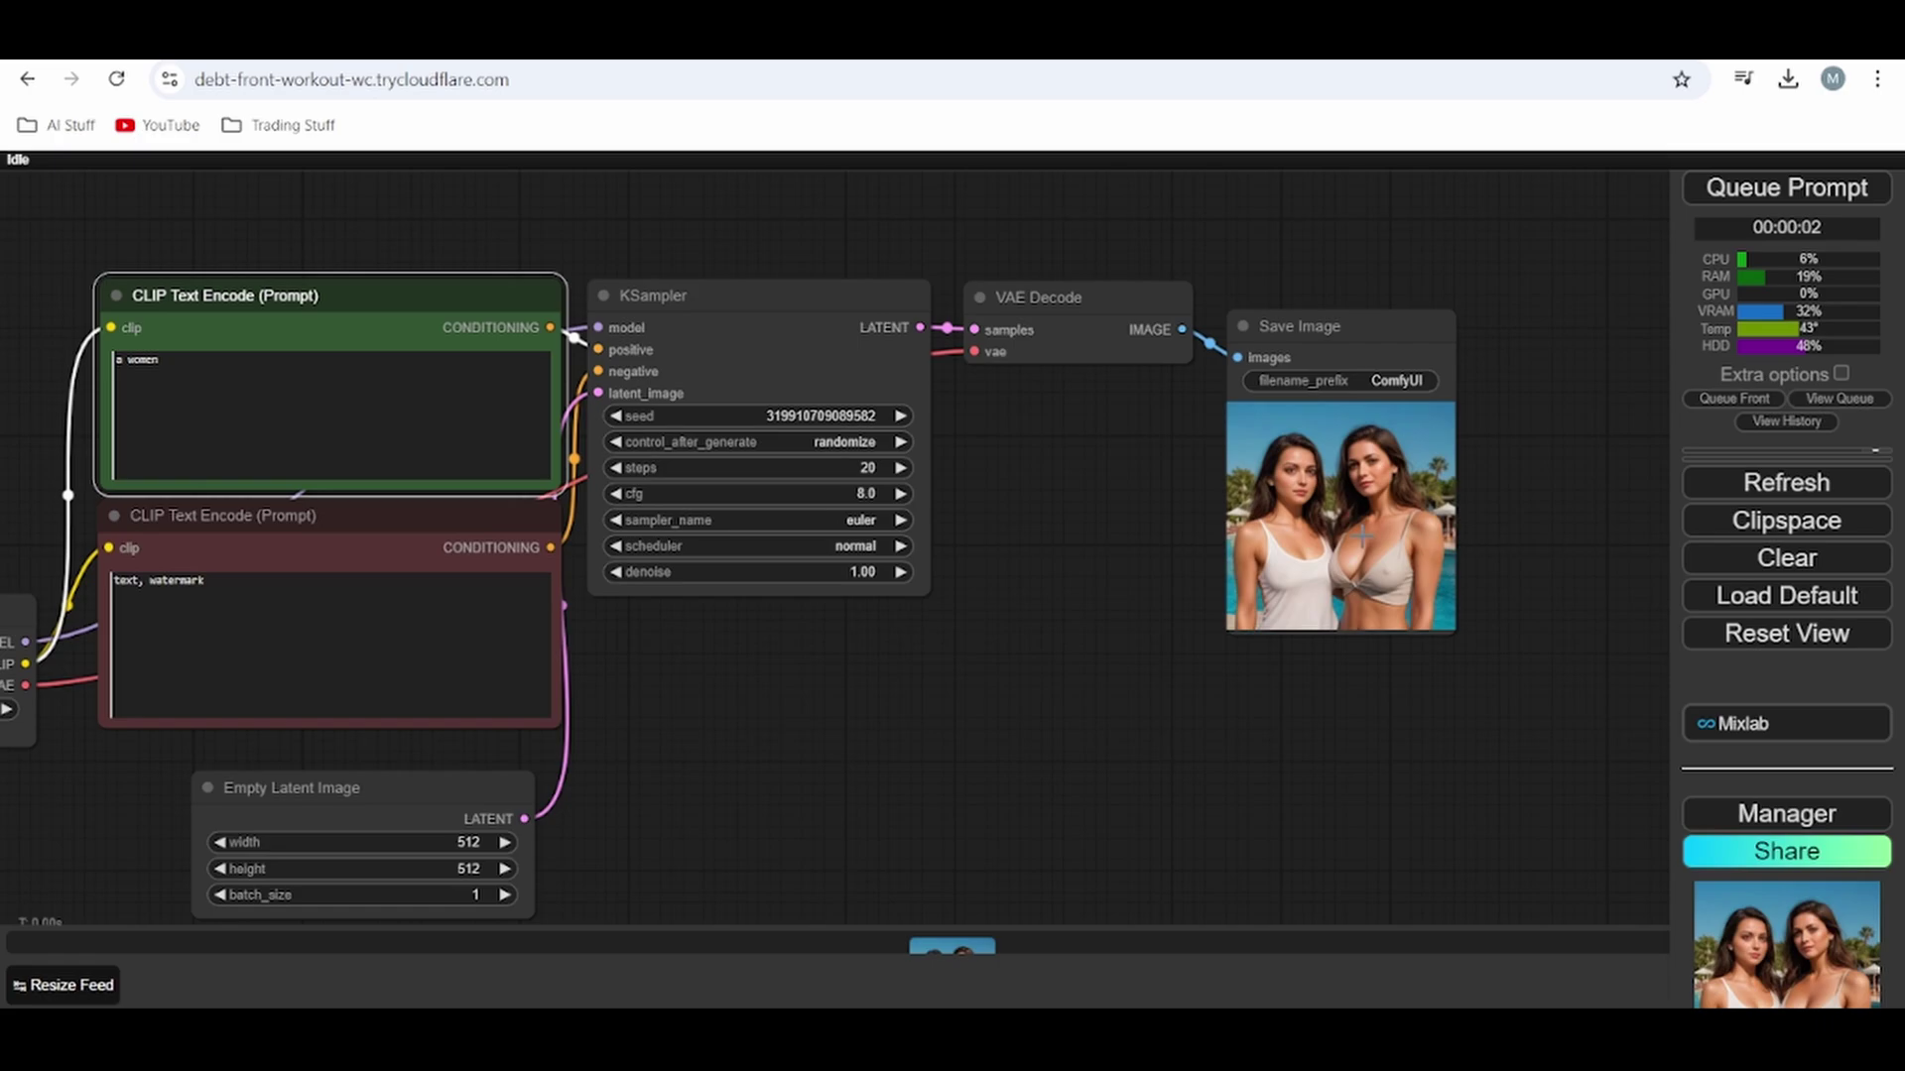
scroll(1369, 532, up, 5)
scroll(905, 516, down, 5)
drag(728, 651, 1309, 774)
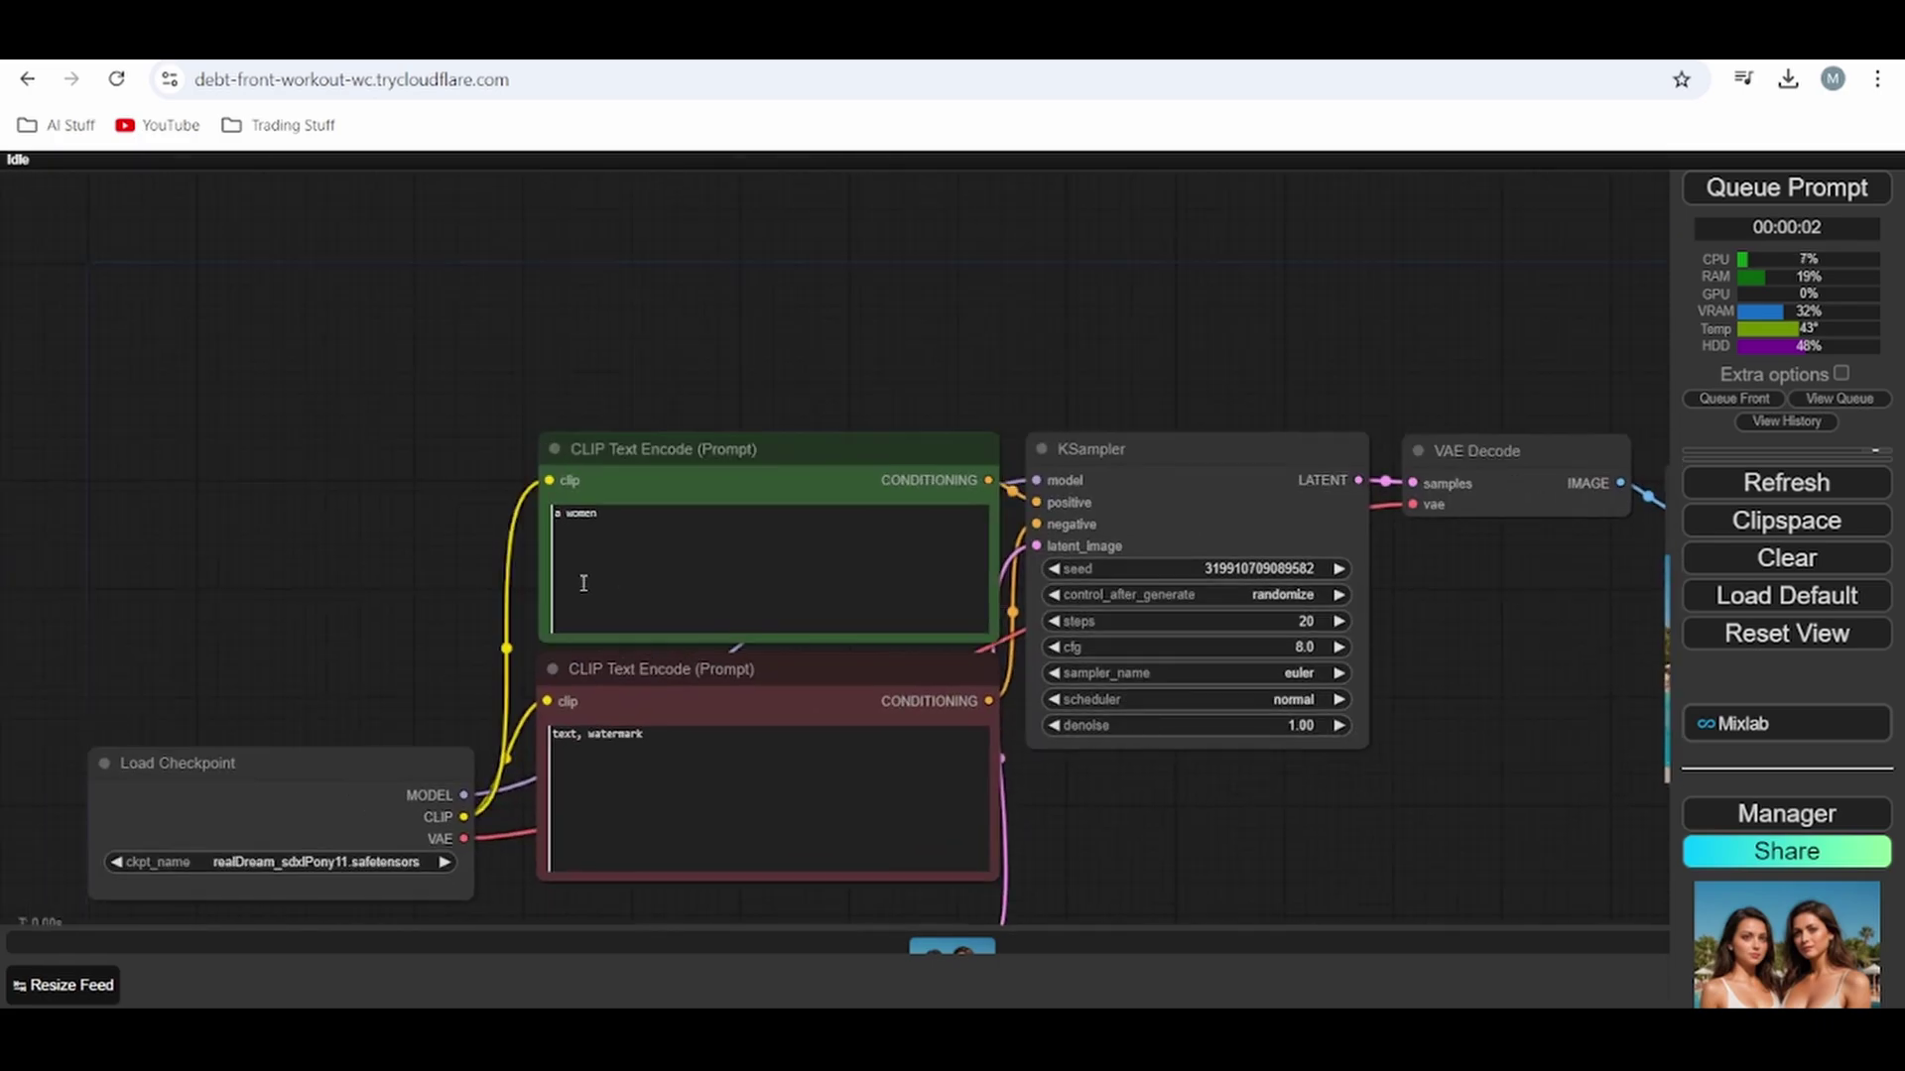
scroll(687, 522, up, 5)
drag(1347, 279, 518, 294)
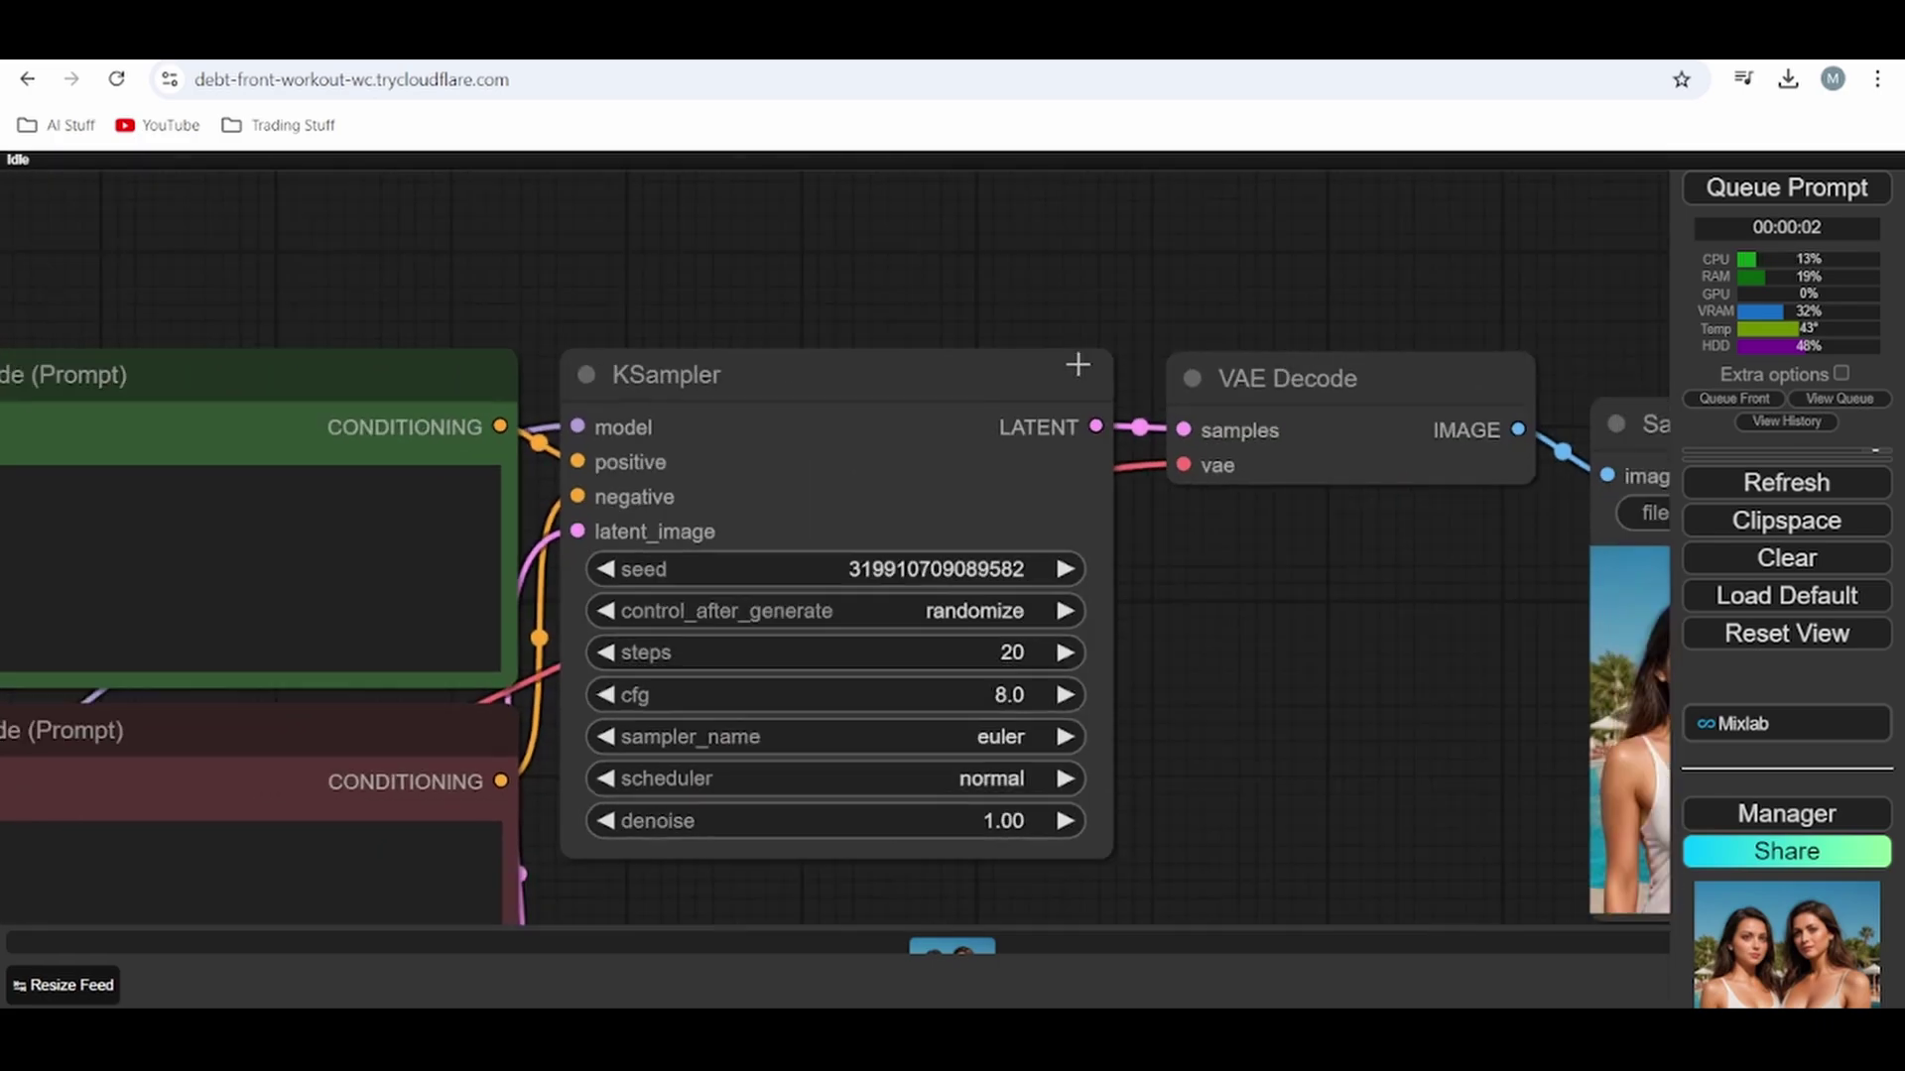
scroll(1076, 677, down, 2)
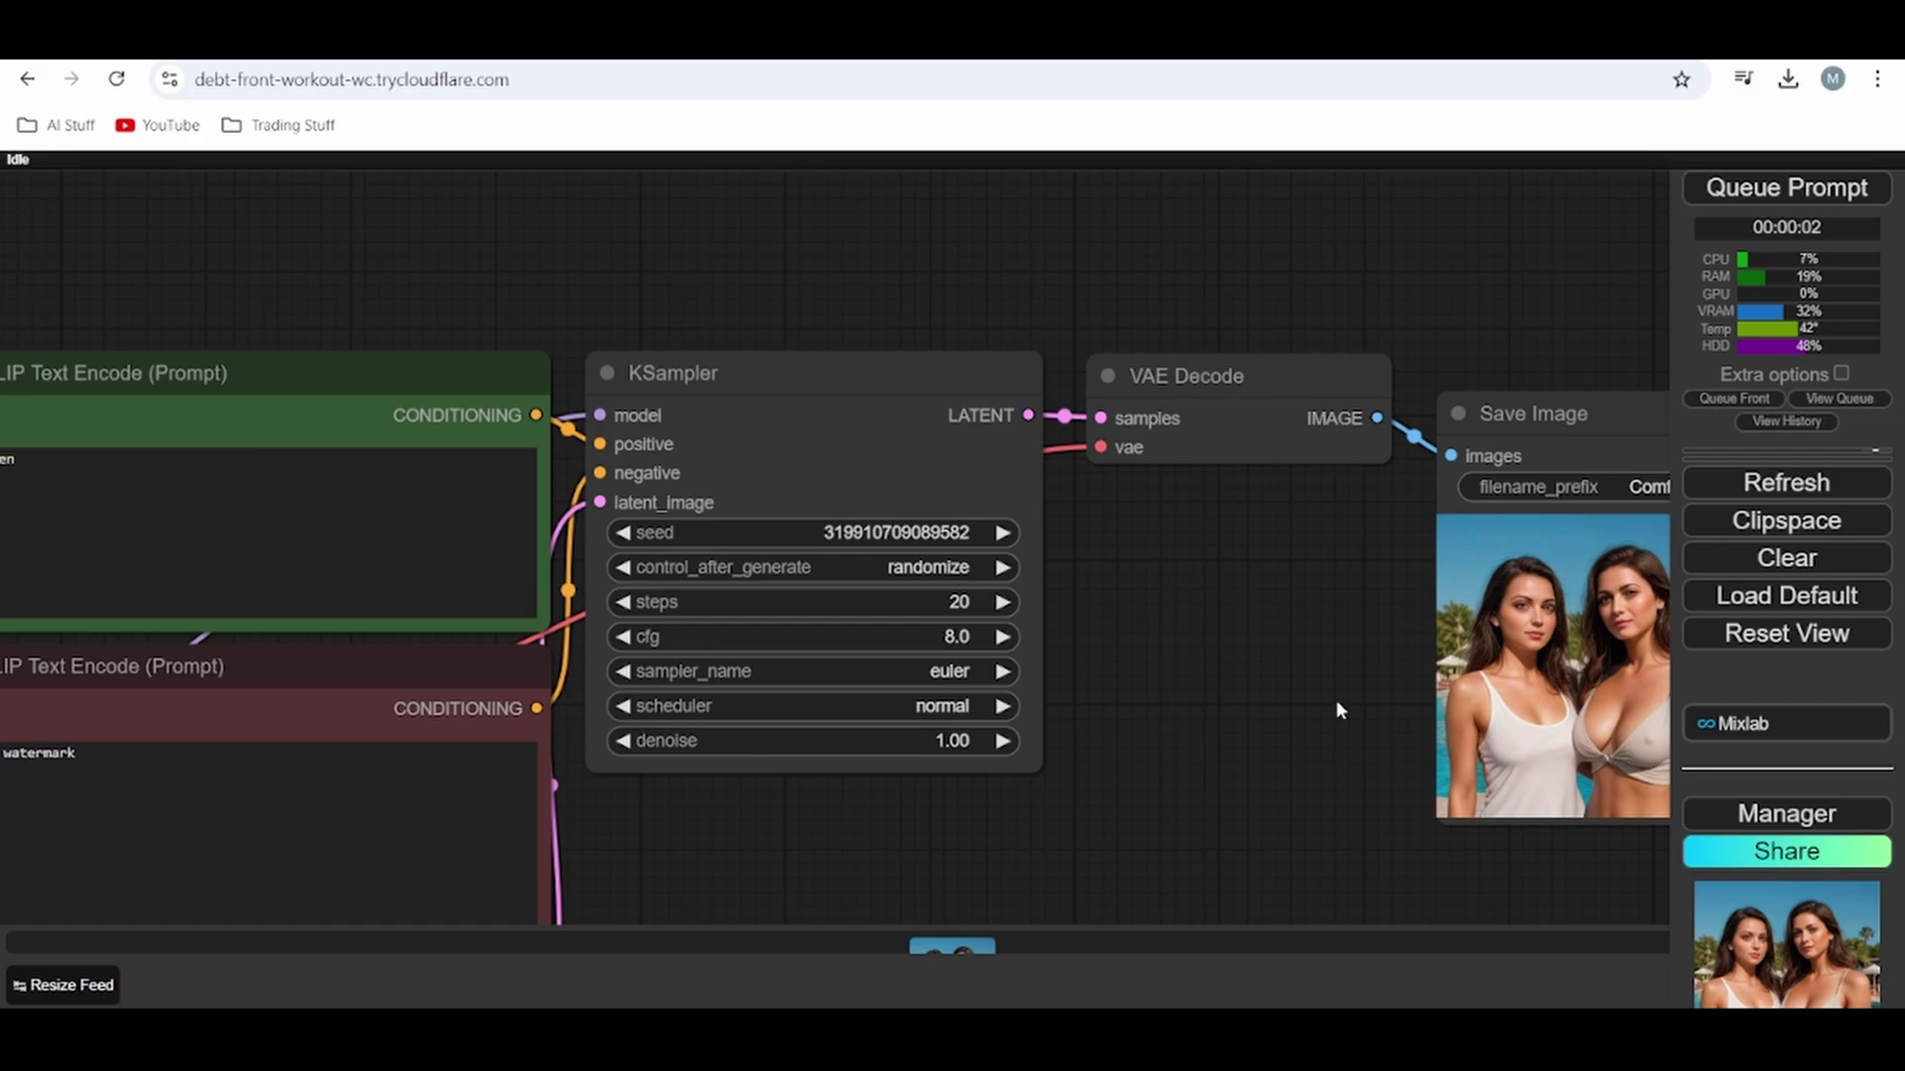
drag(1335, 710, 1213, 454)
- Enter 1024 for both width and height in the Empty Latent Image node
drag(876, 783, 780, 680)
click(752, 679)
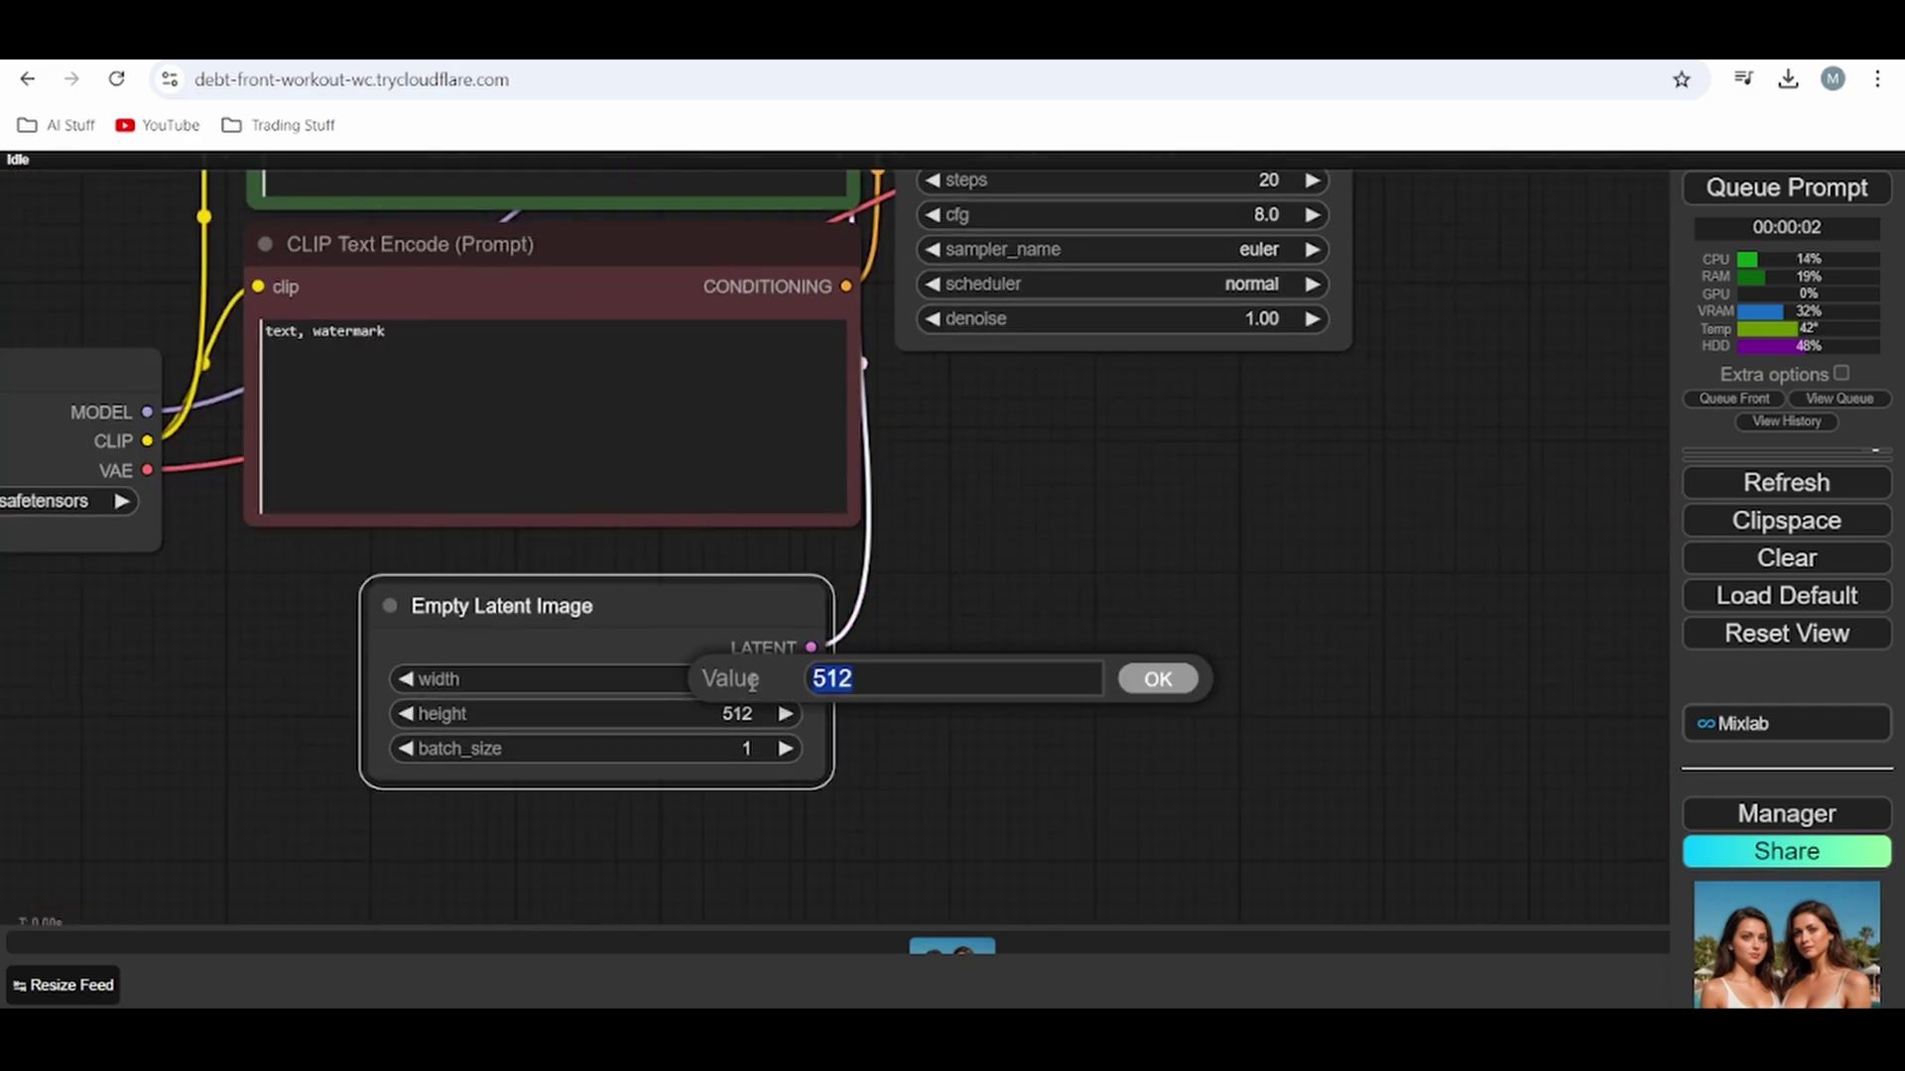
text(1024)
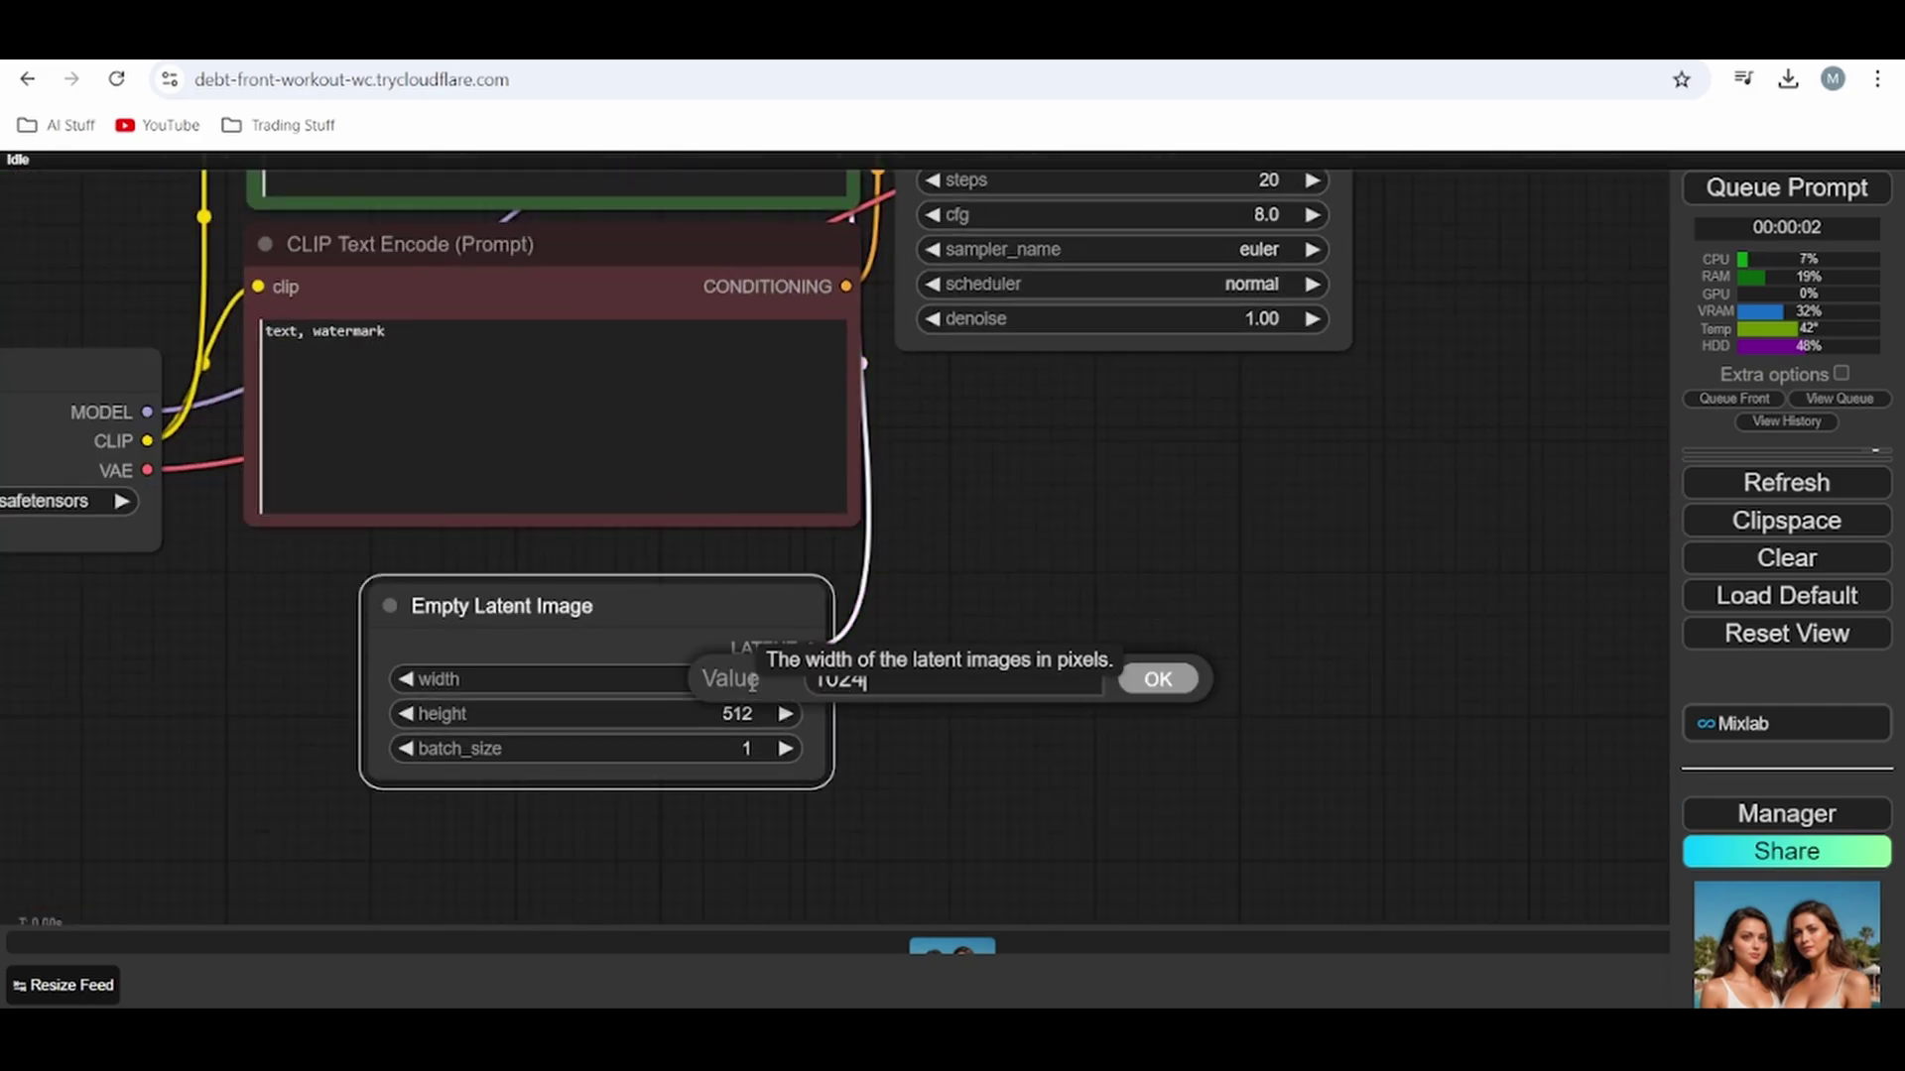
click(1157, 682)
click(751, 715)
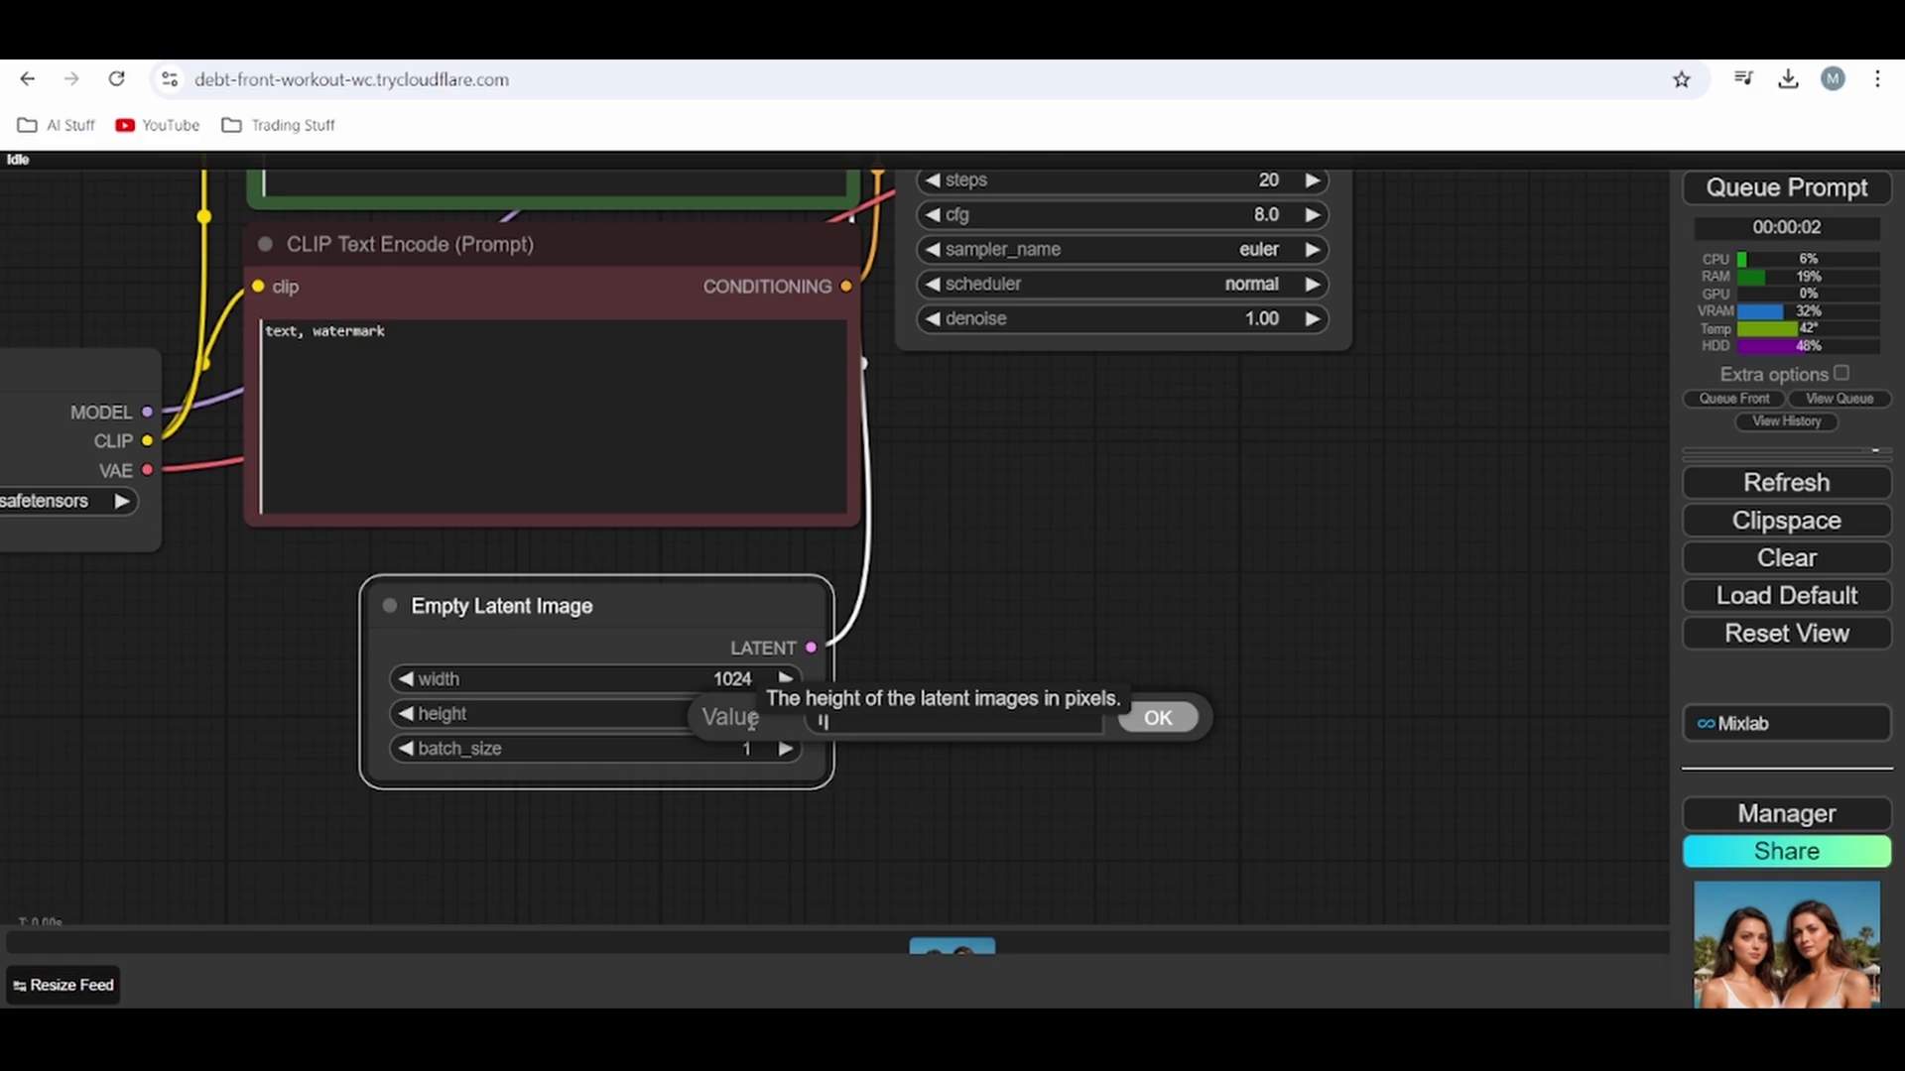
text(1024)
key(Return)
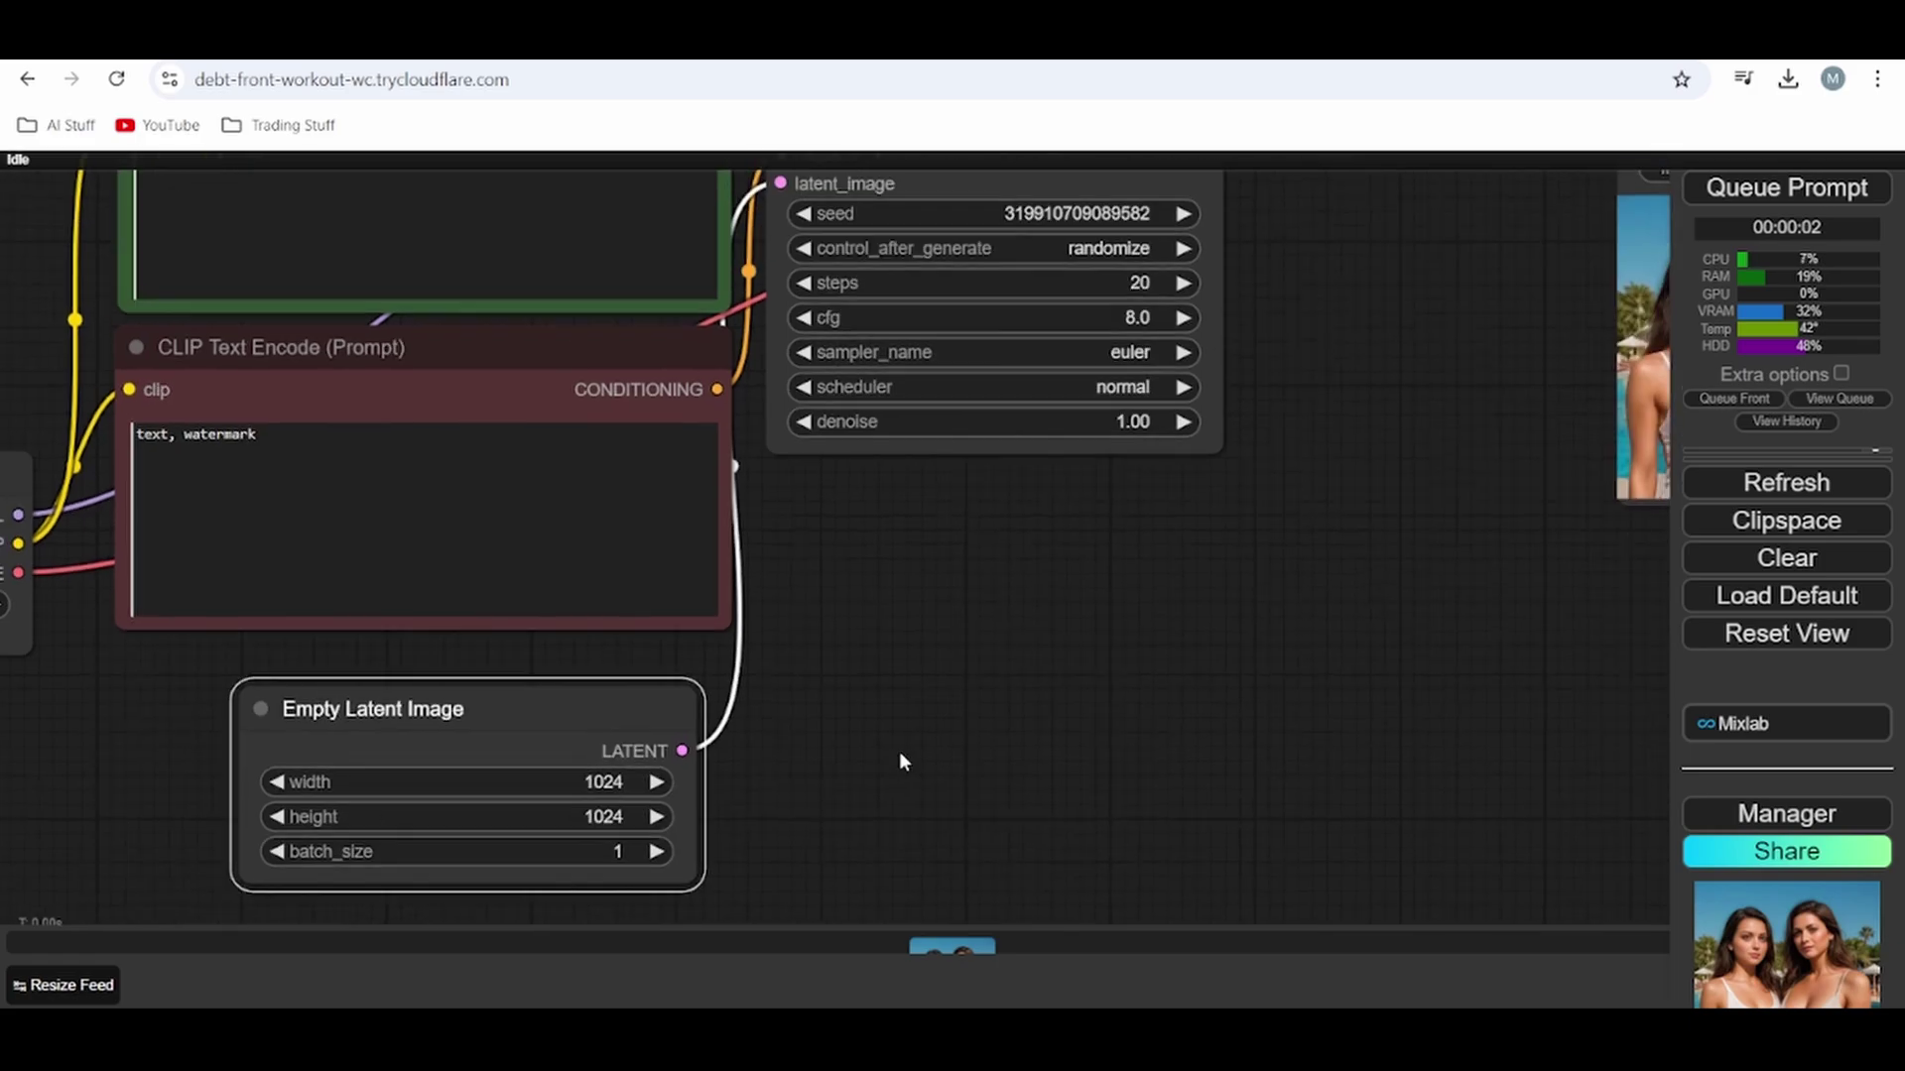
scroll(1075, 714, down, 3)
- Change the positive prompt to 'one women' and queue a new generation
drag(1041, 640, 1189, 703)
click(655, 462)
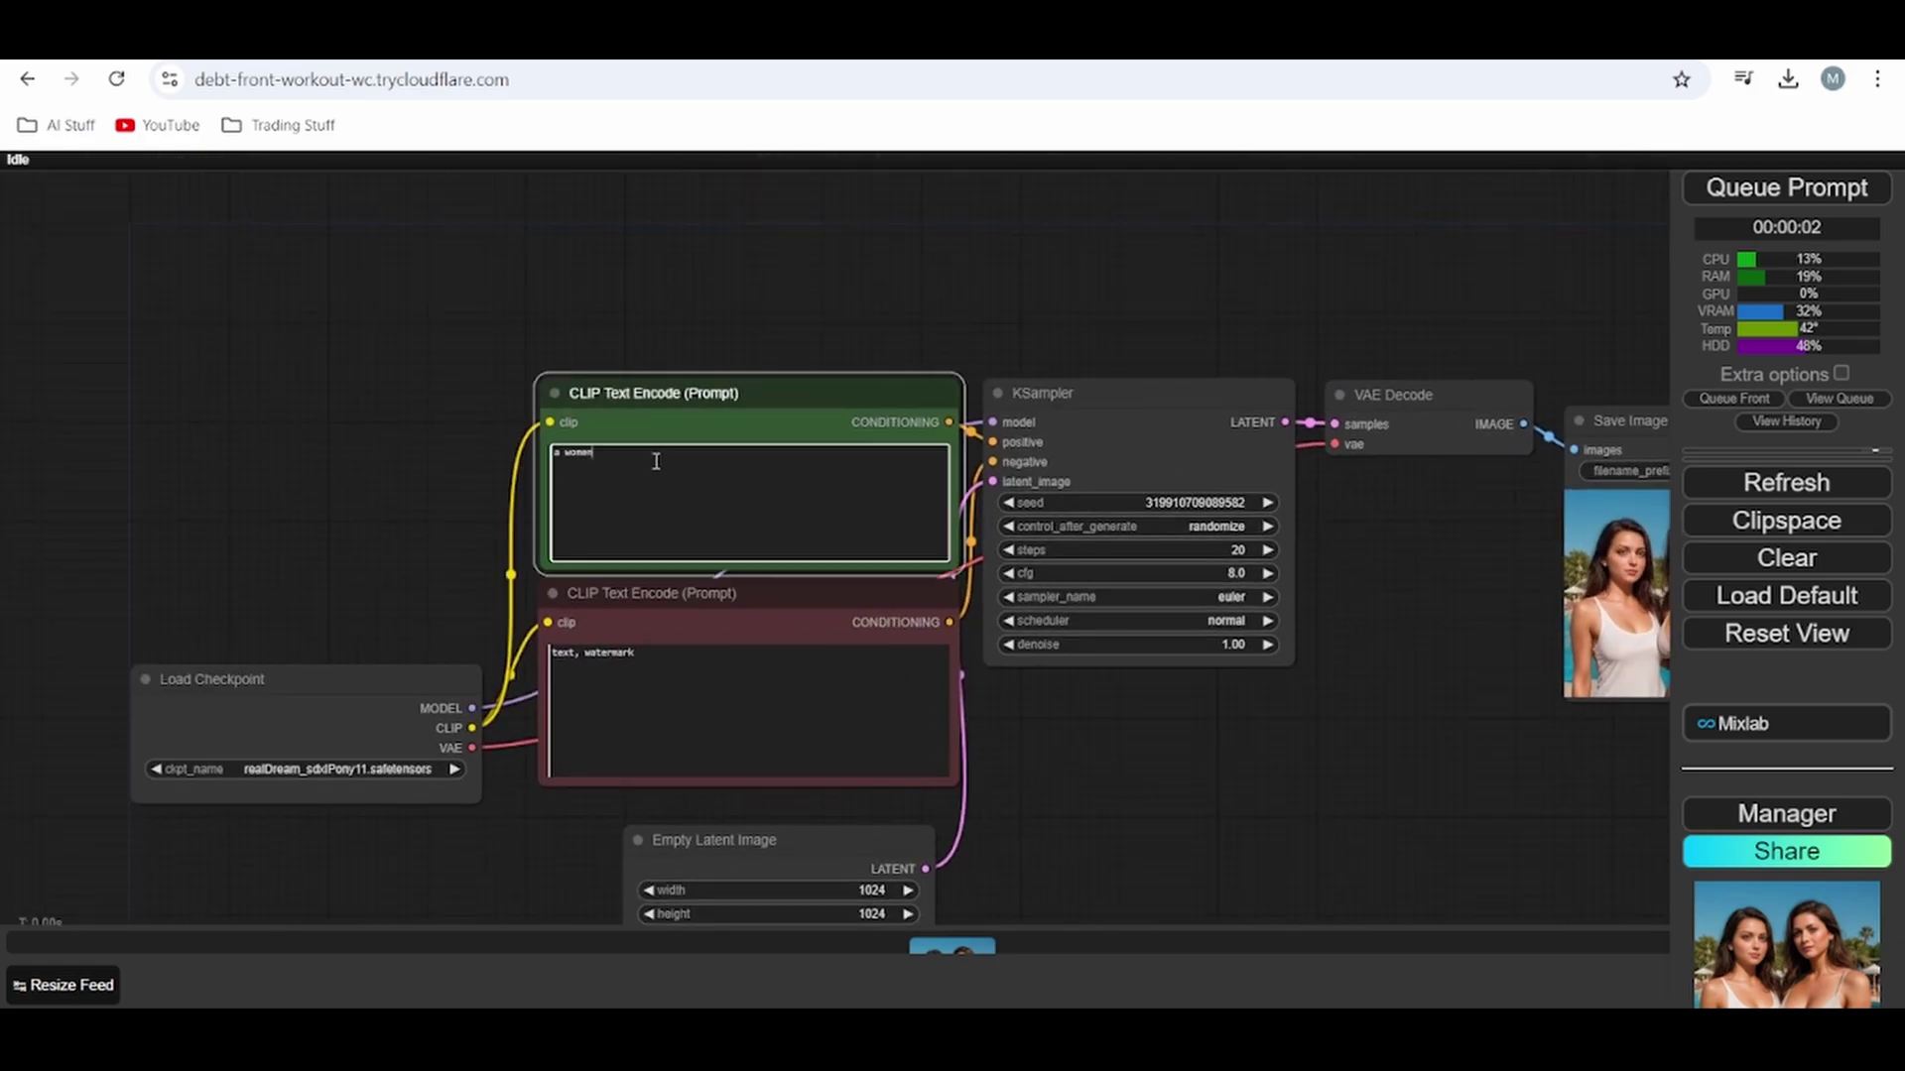
text(a)
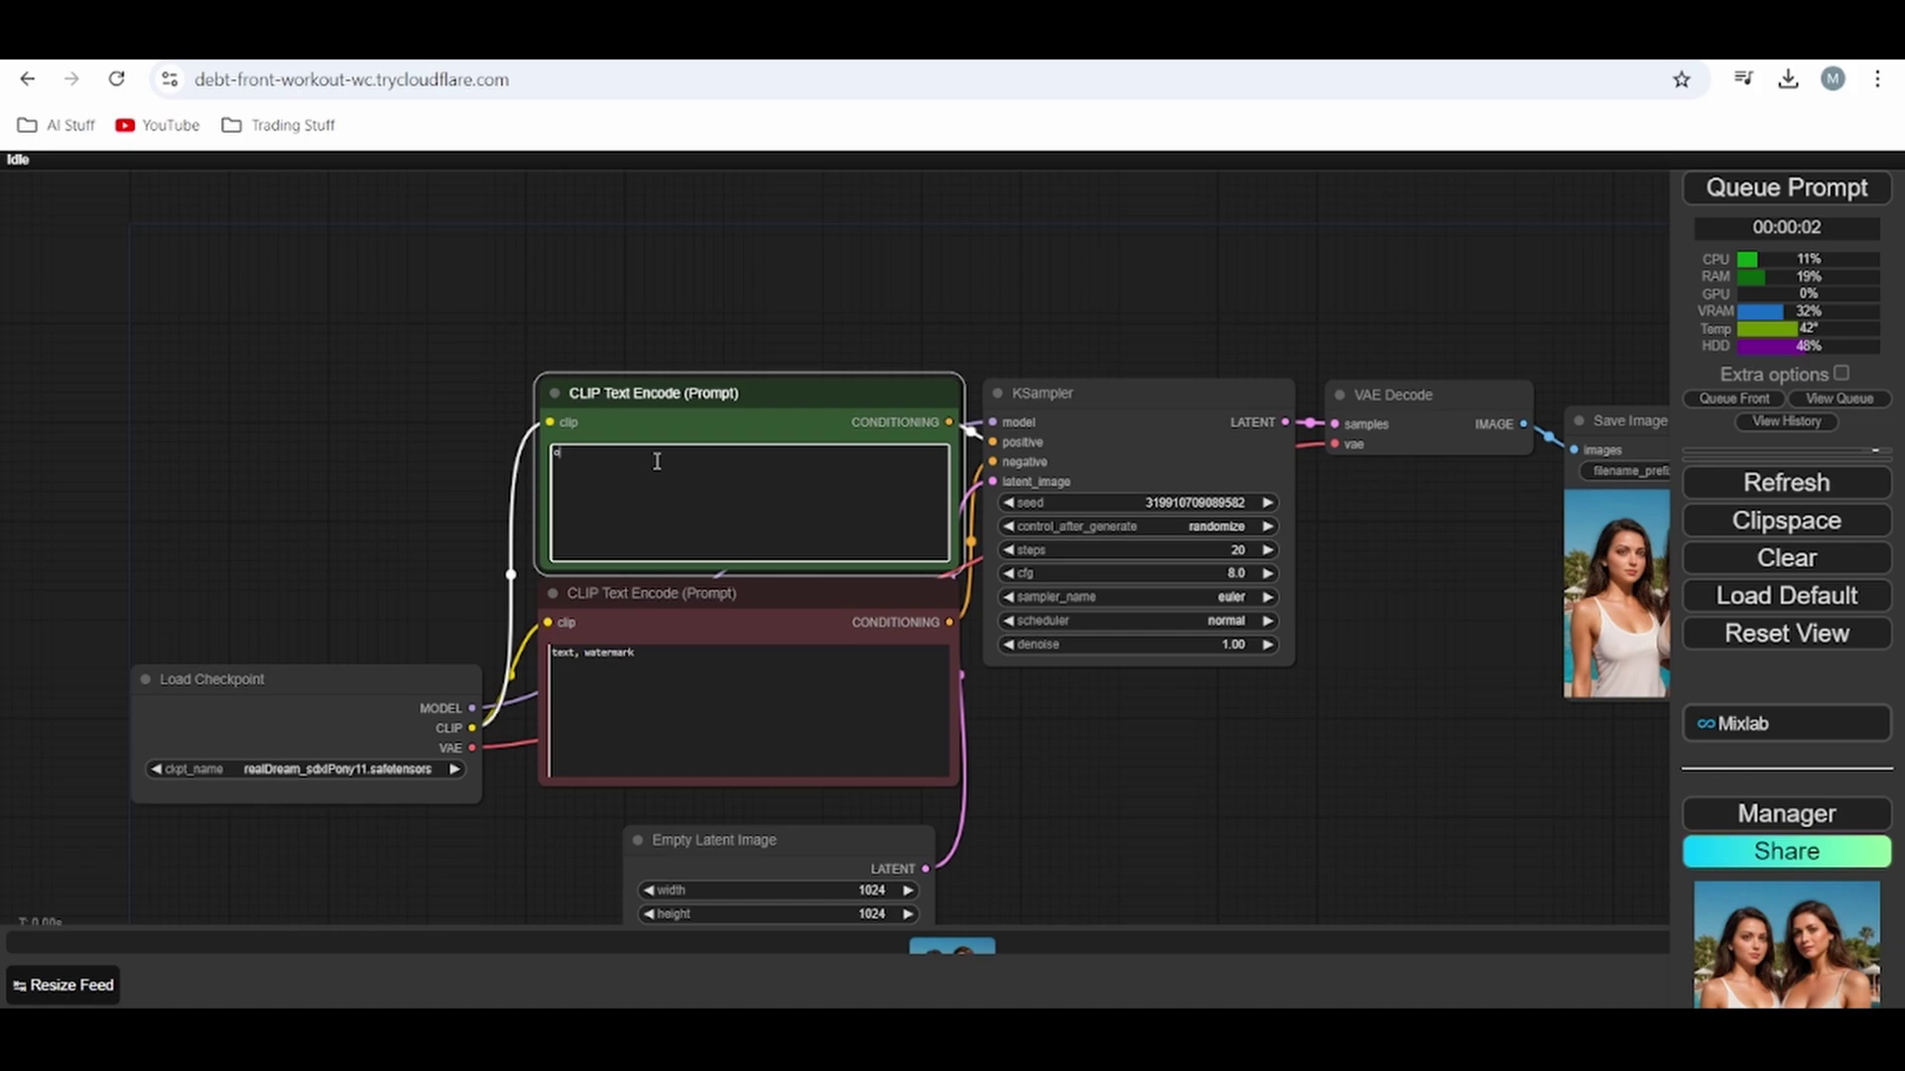
text(en)
click(1785, 187)
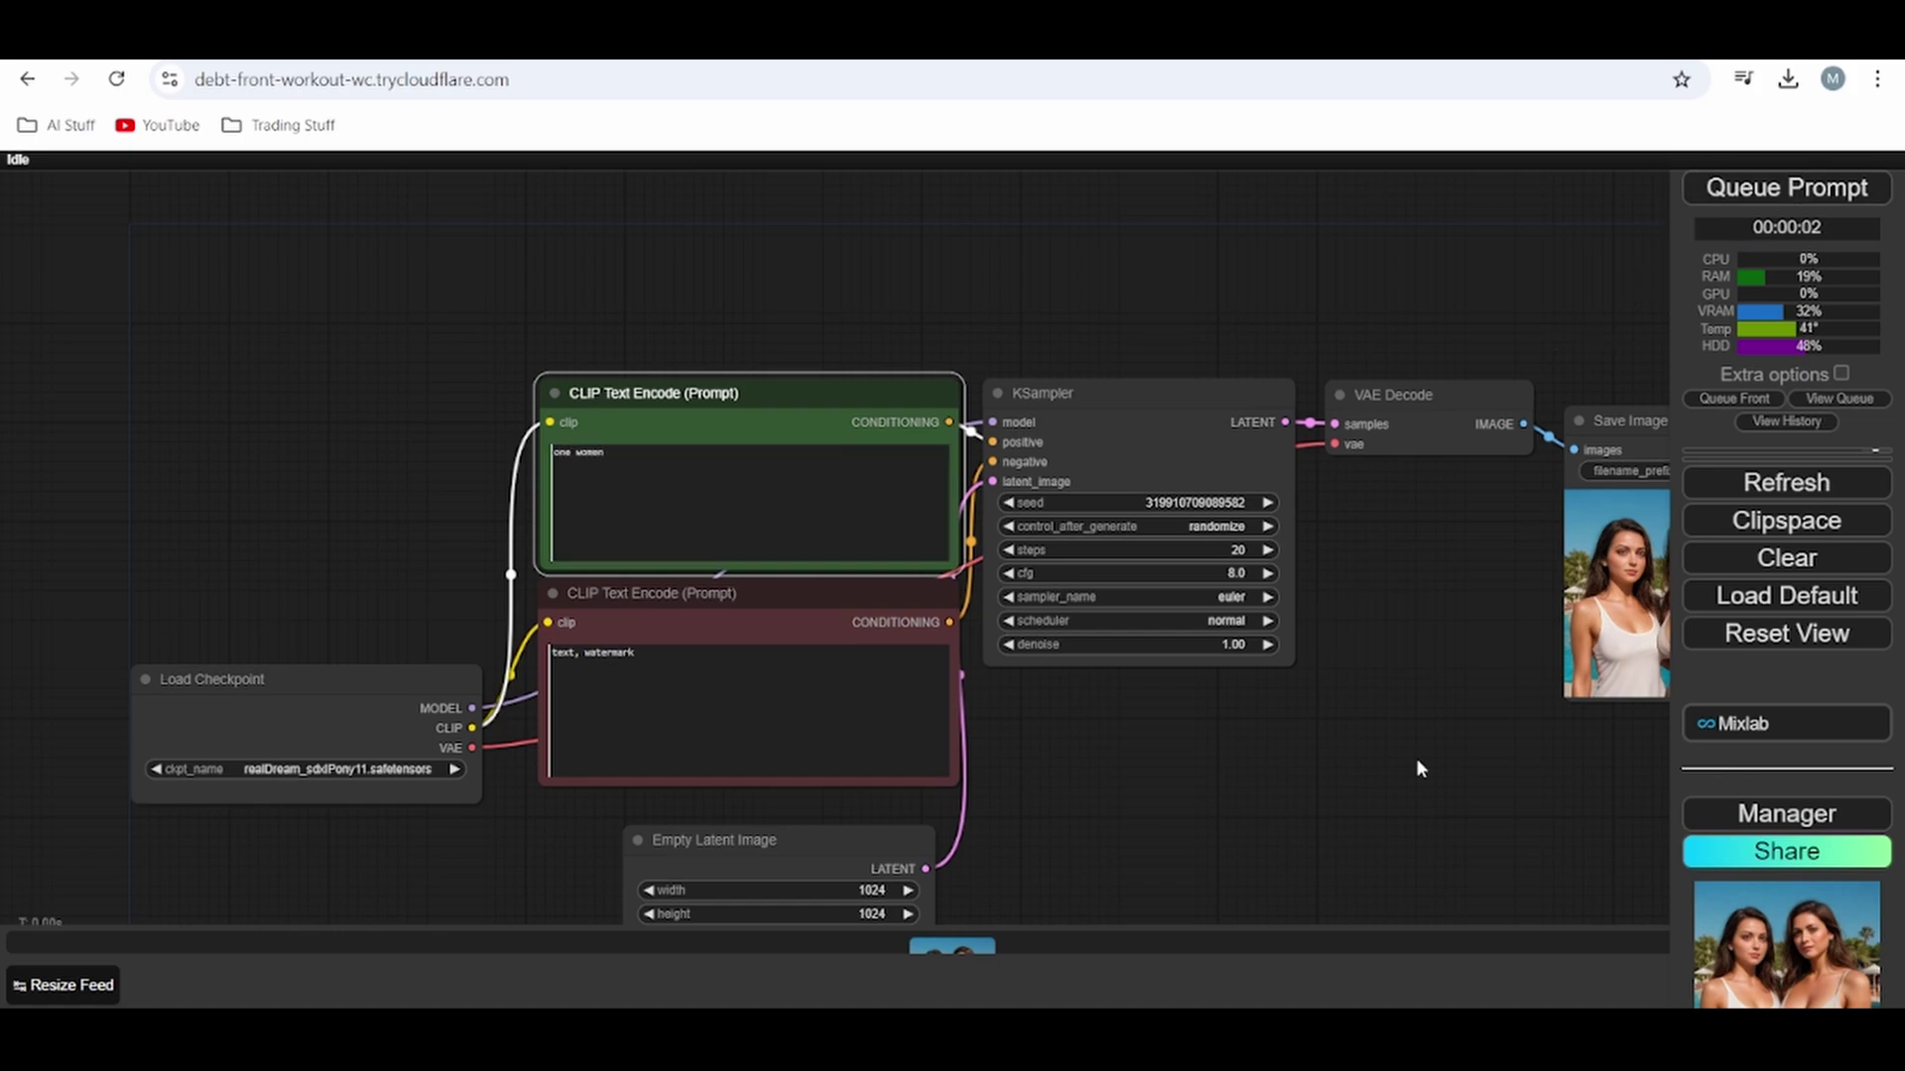
drag(1473, 701, 1321, 712)
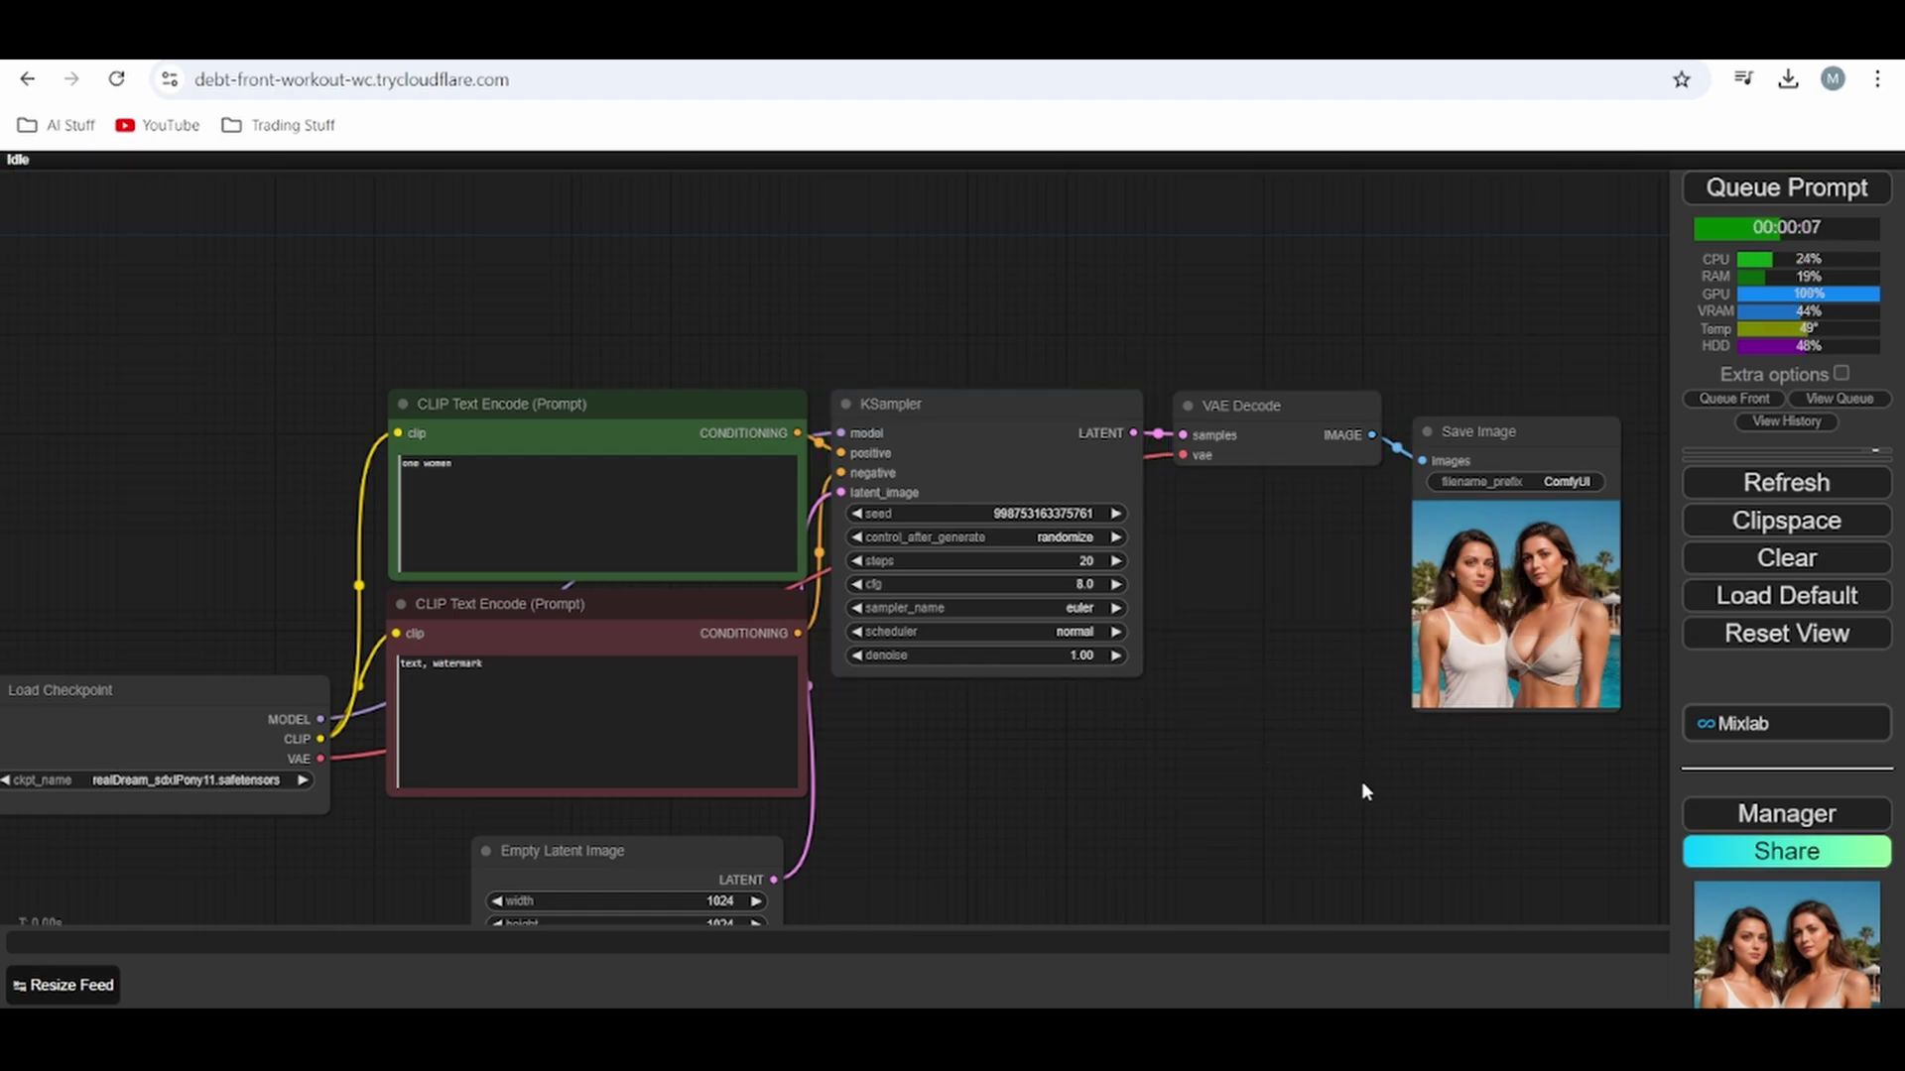
- Add an IPAdapter Style & Composition SDXL node above the workflow
drag(1380, 688, 1267, 667)
drag(1101, 710, 1280, 566)
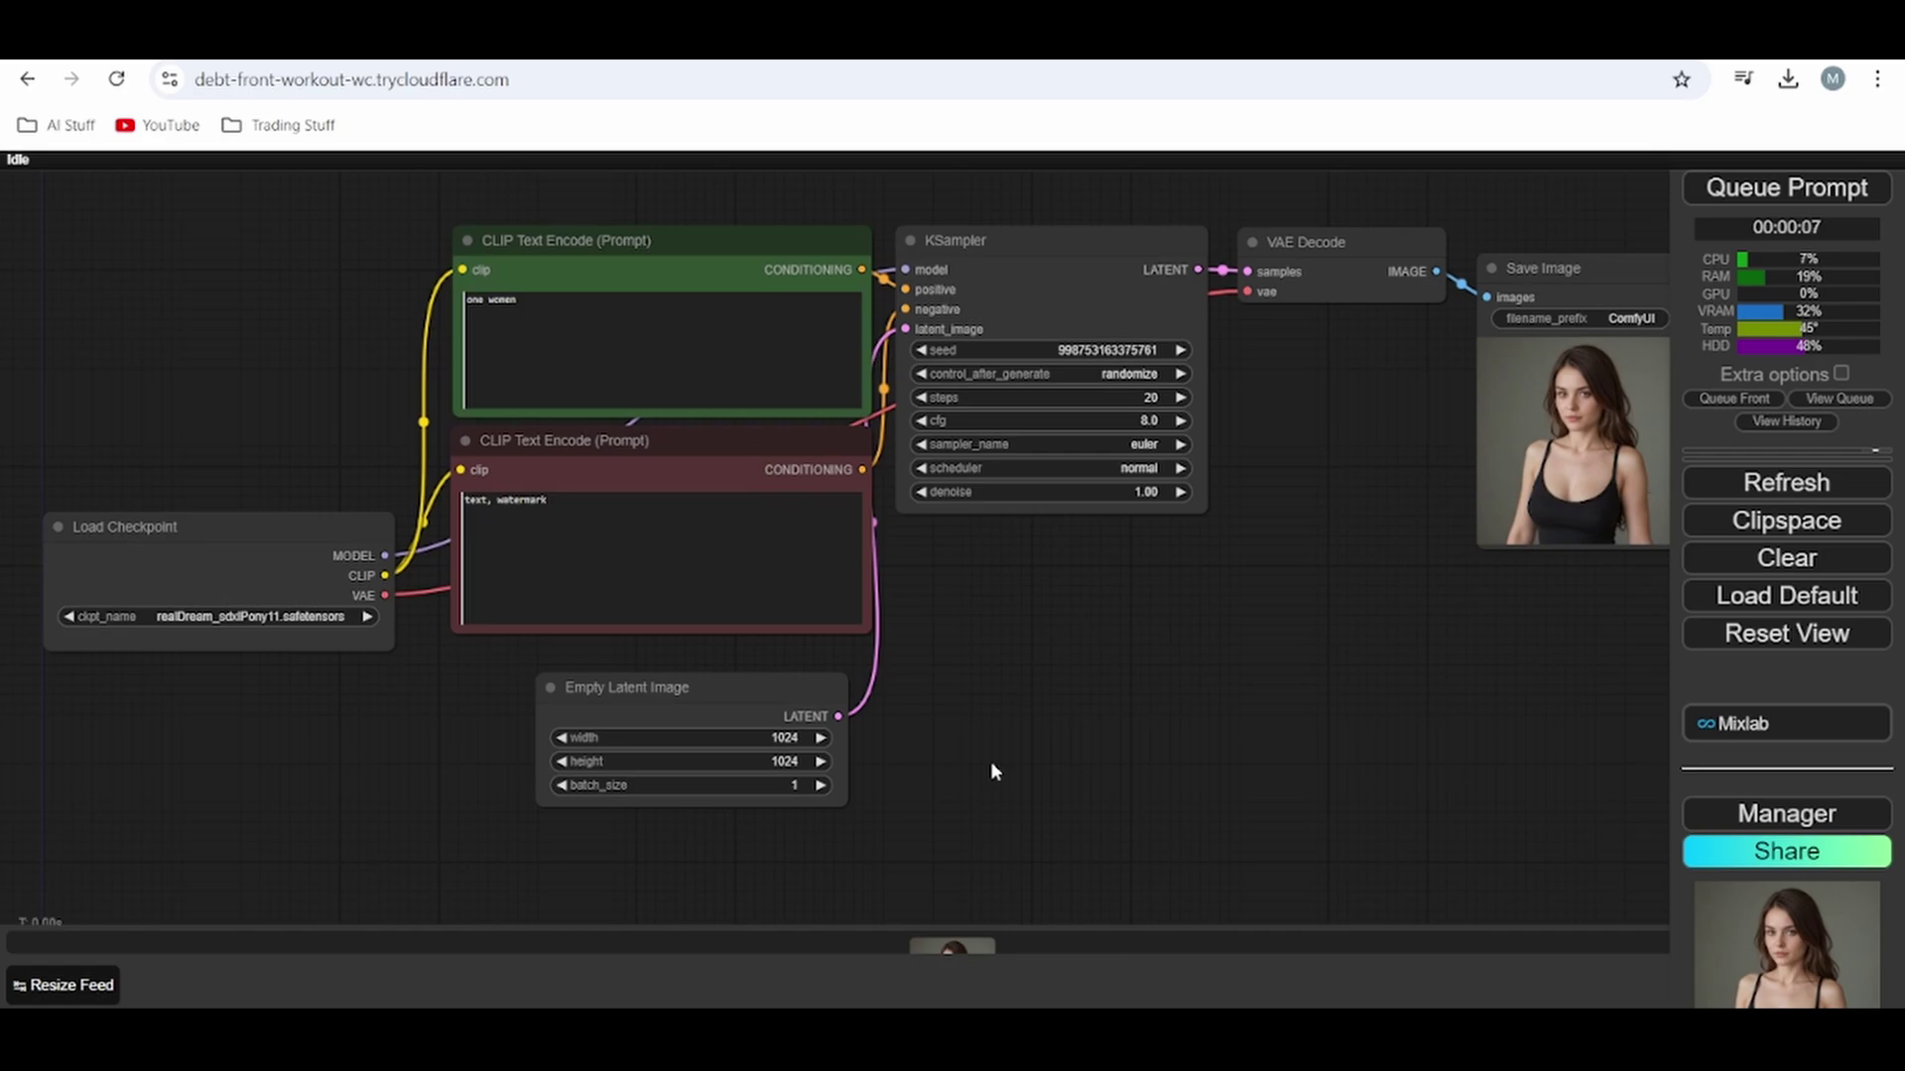
drag(732, 711, 704, 709)
scroll(1178, 736, up, 2)
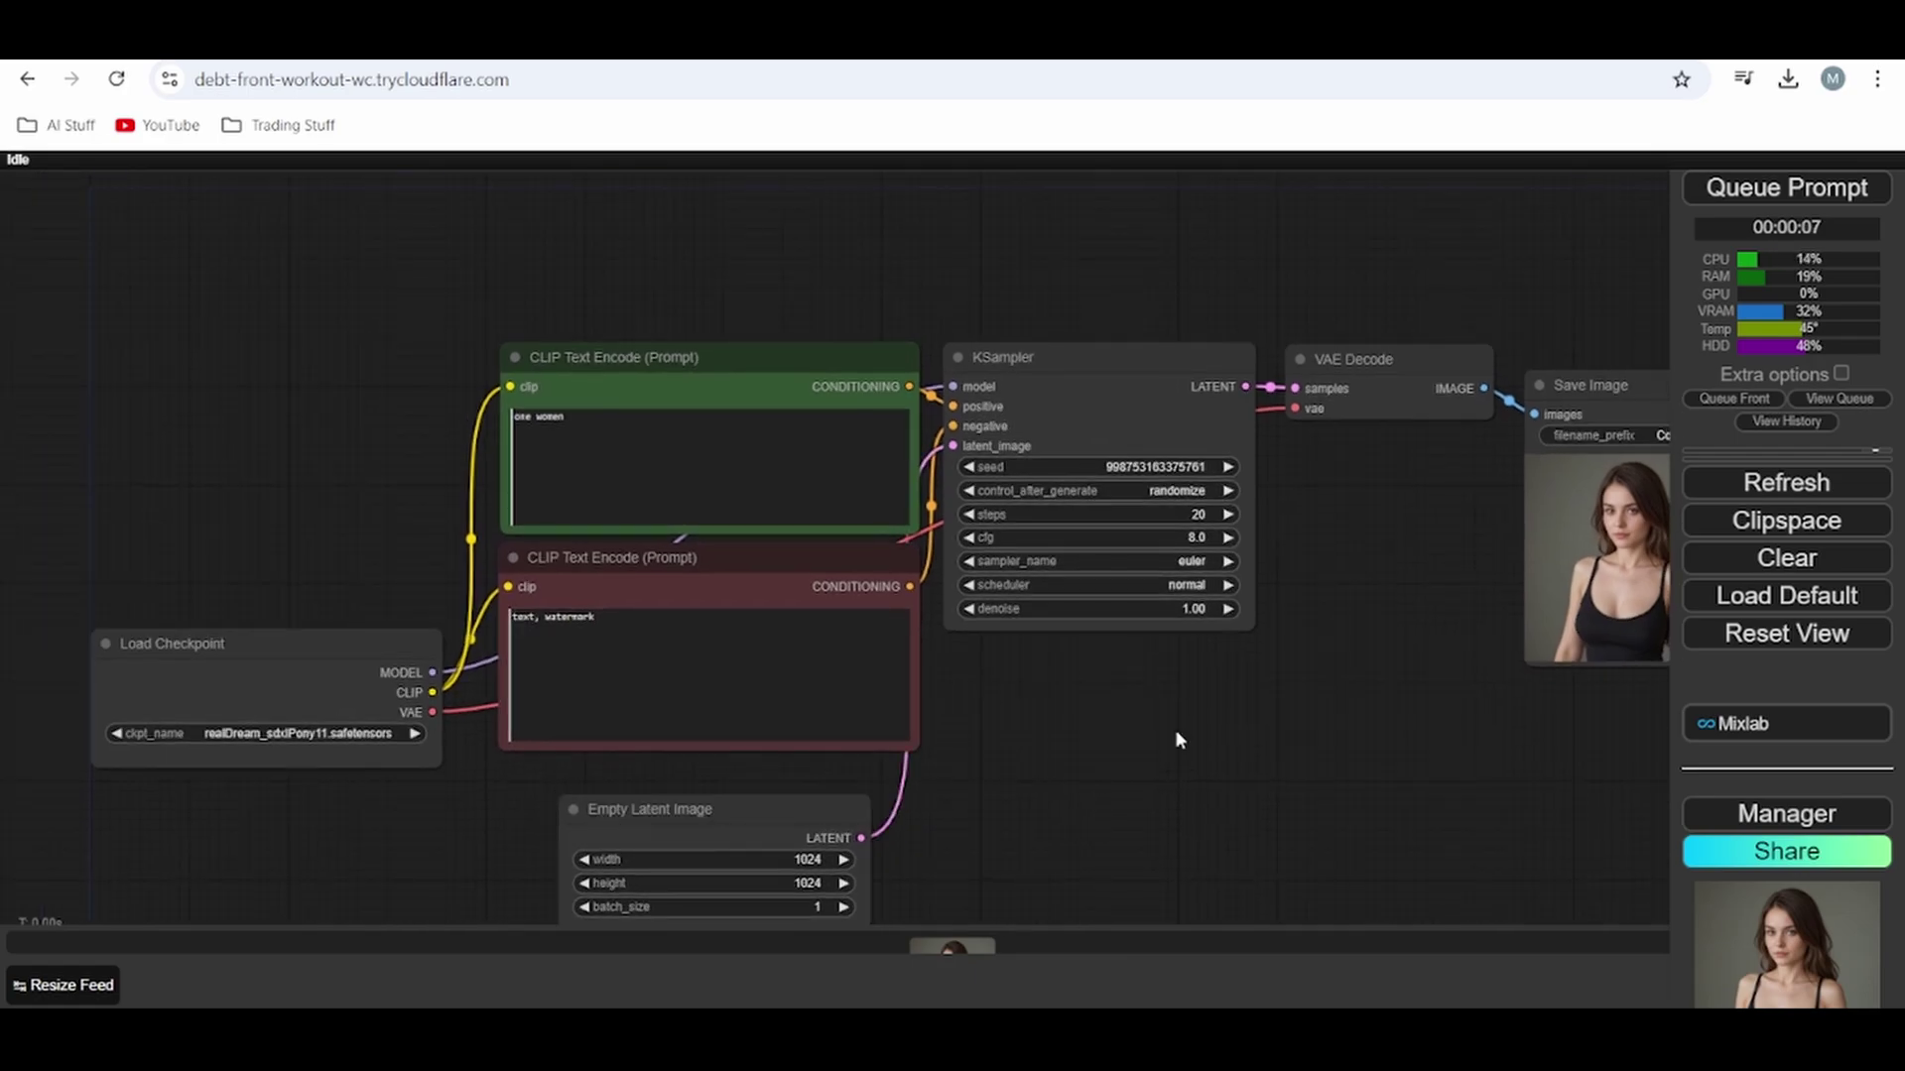
scroll(1063, 476, up, 4)
double_click(1054, 430)
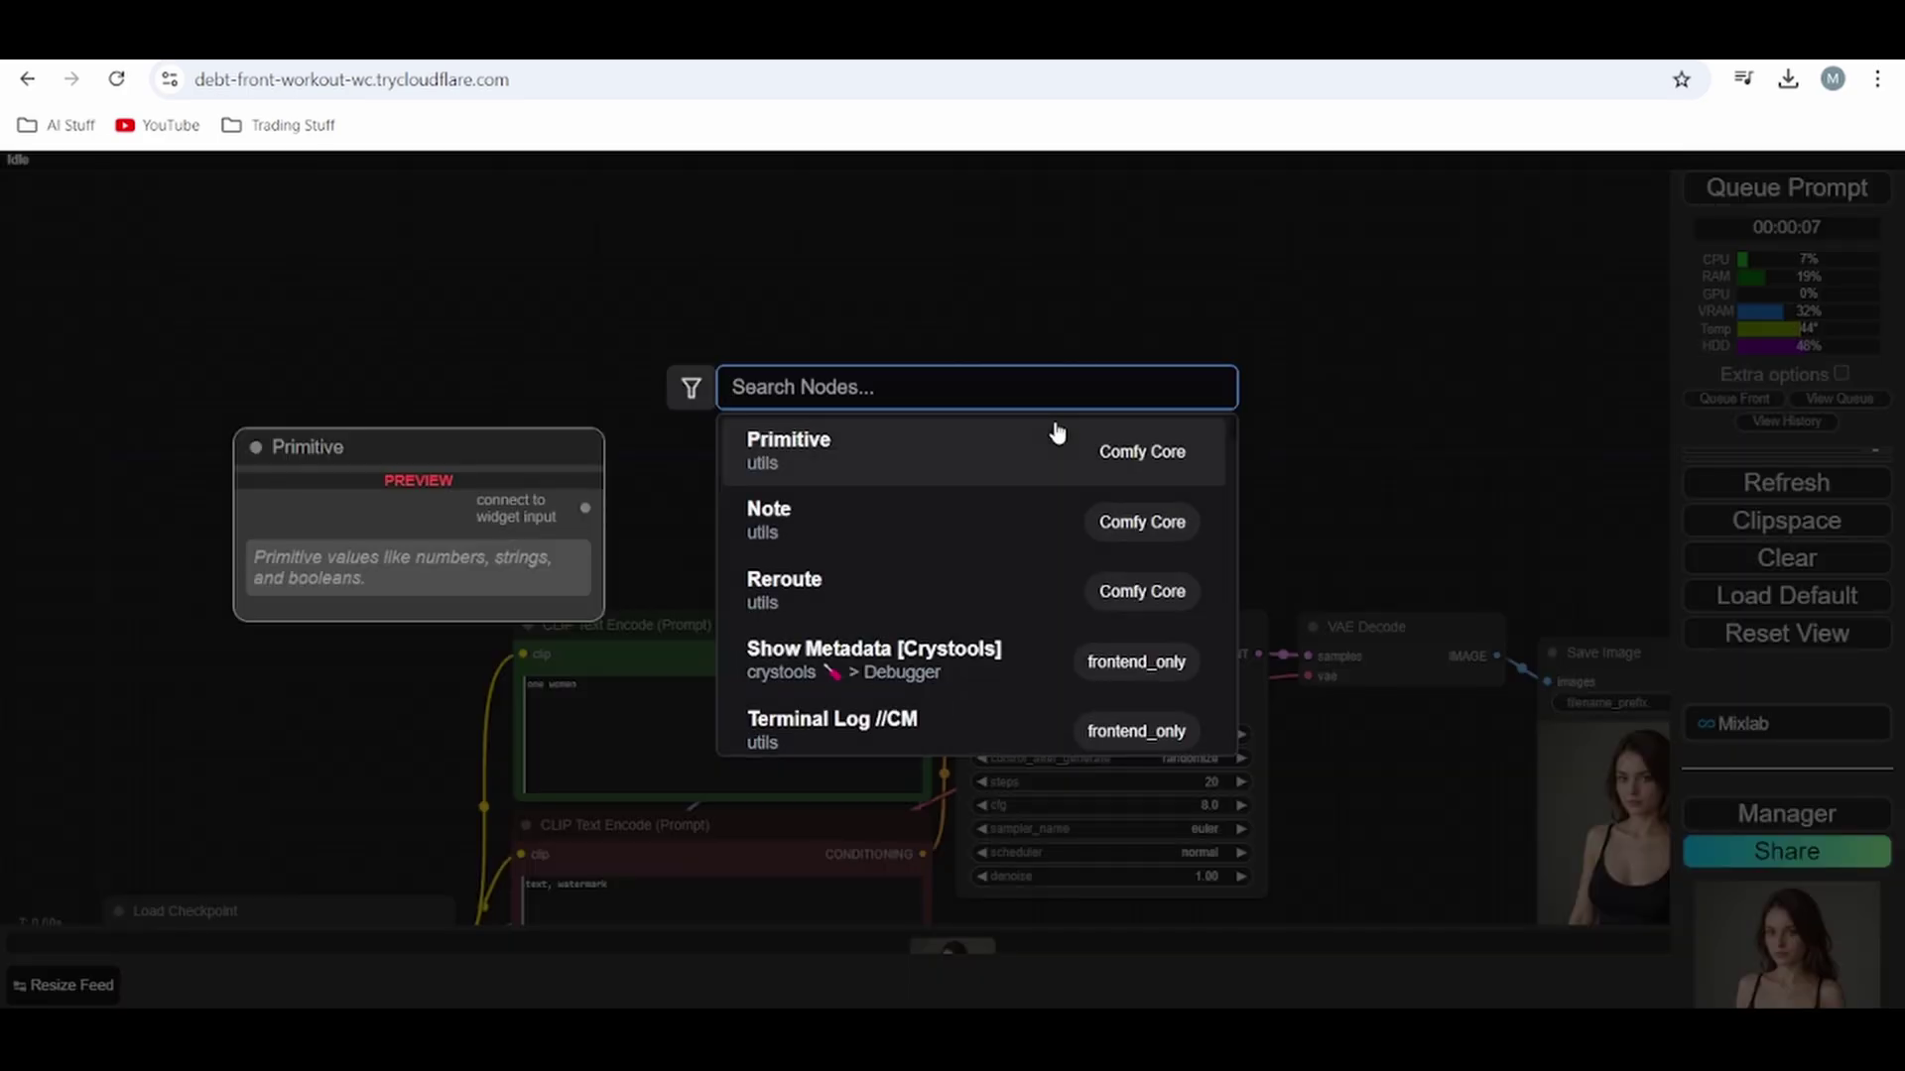
text(ipadapter sty)
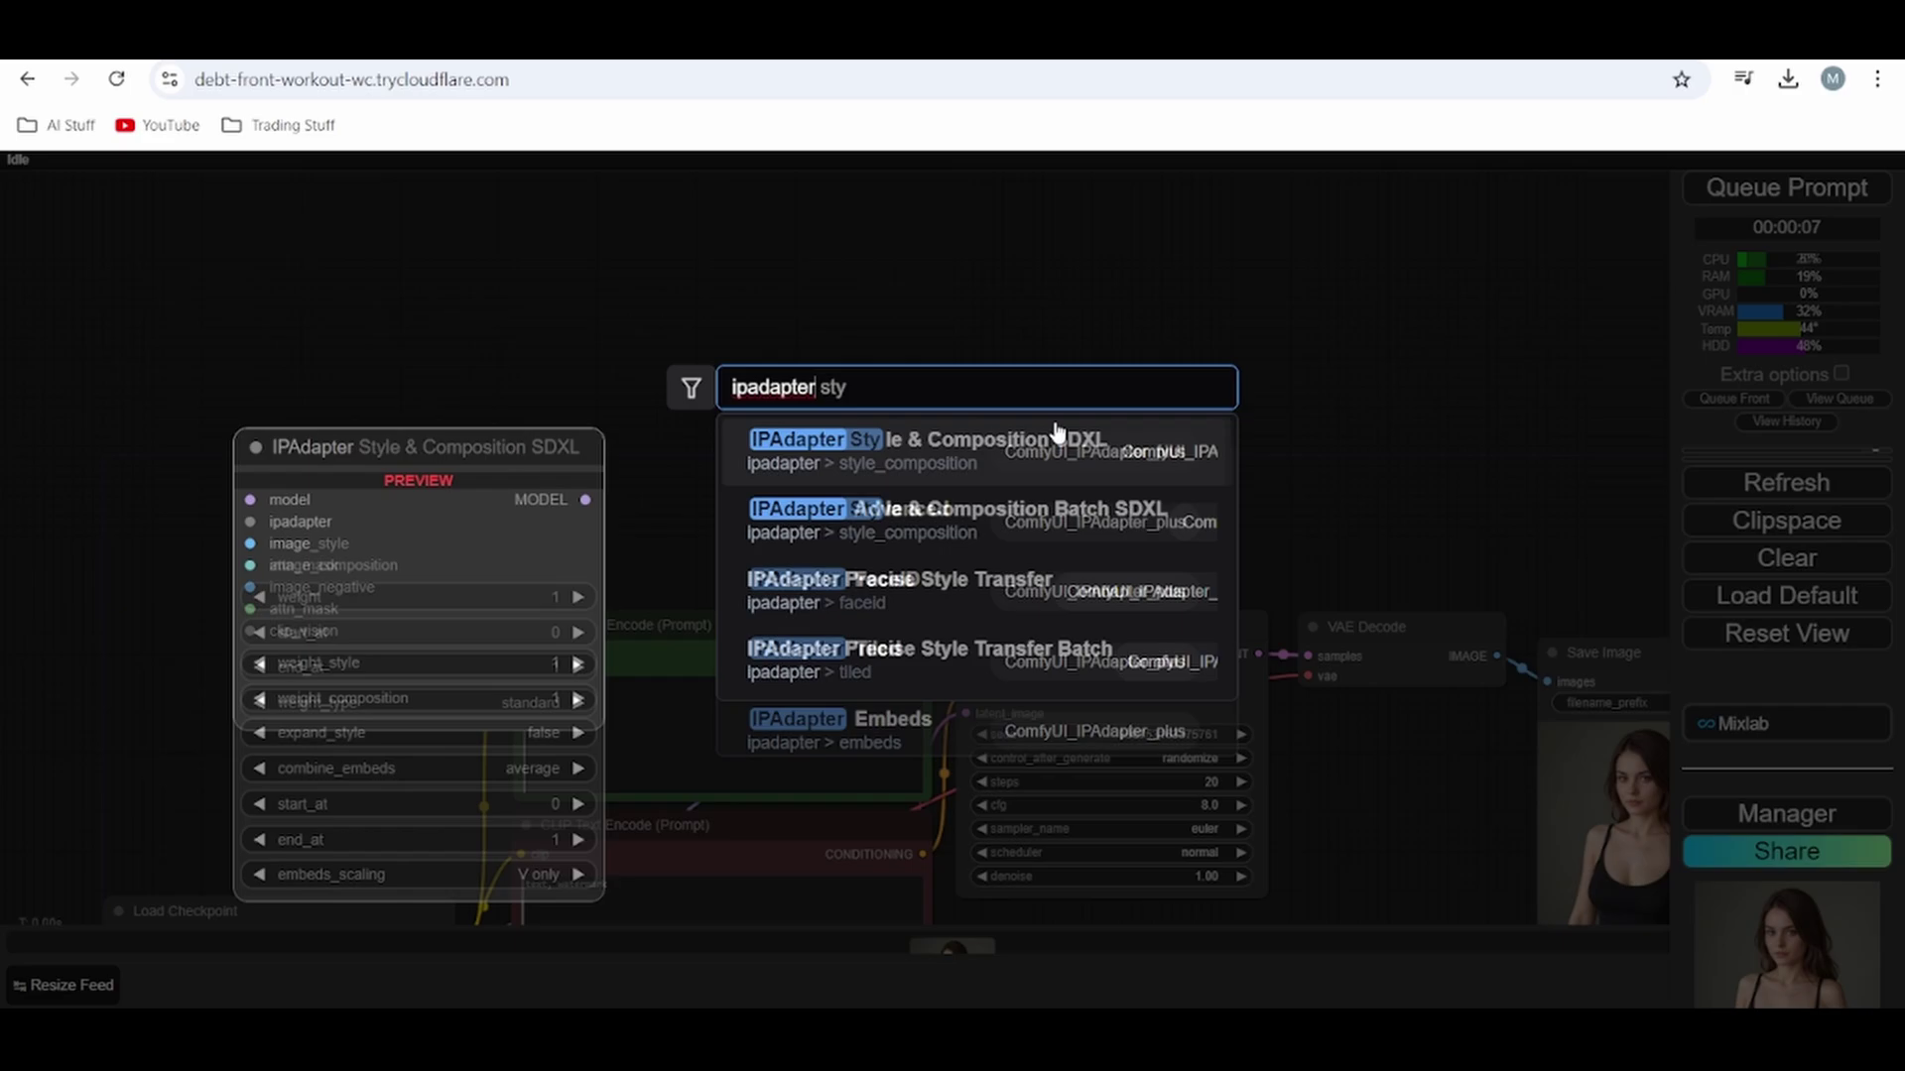
click(985, 474)
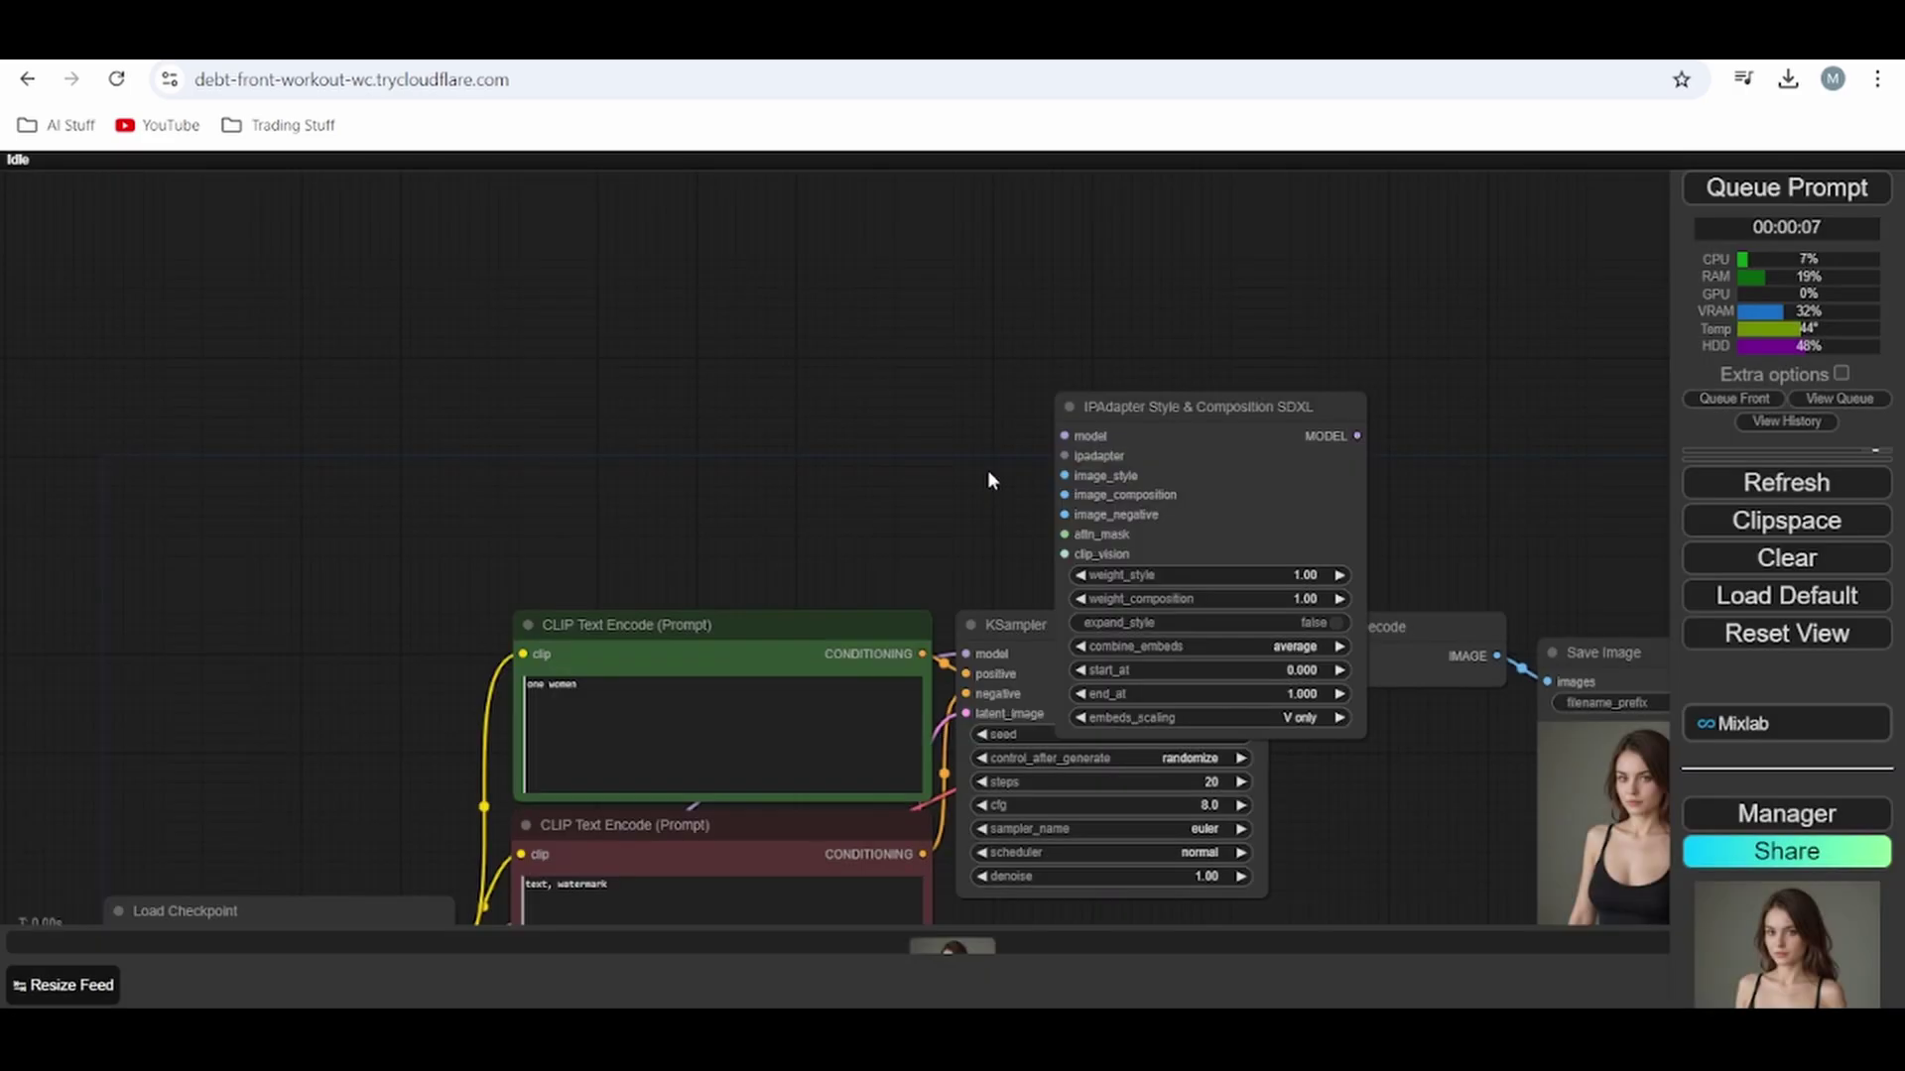
- Reposition the style node and try pulling links from its model and ipadapter inputs
drag(1191, 446, 1134, 292)
scroll(1380, 543, up, 3)
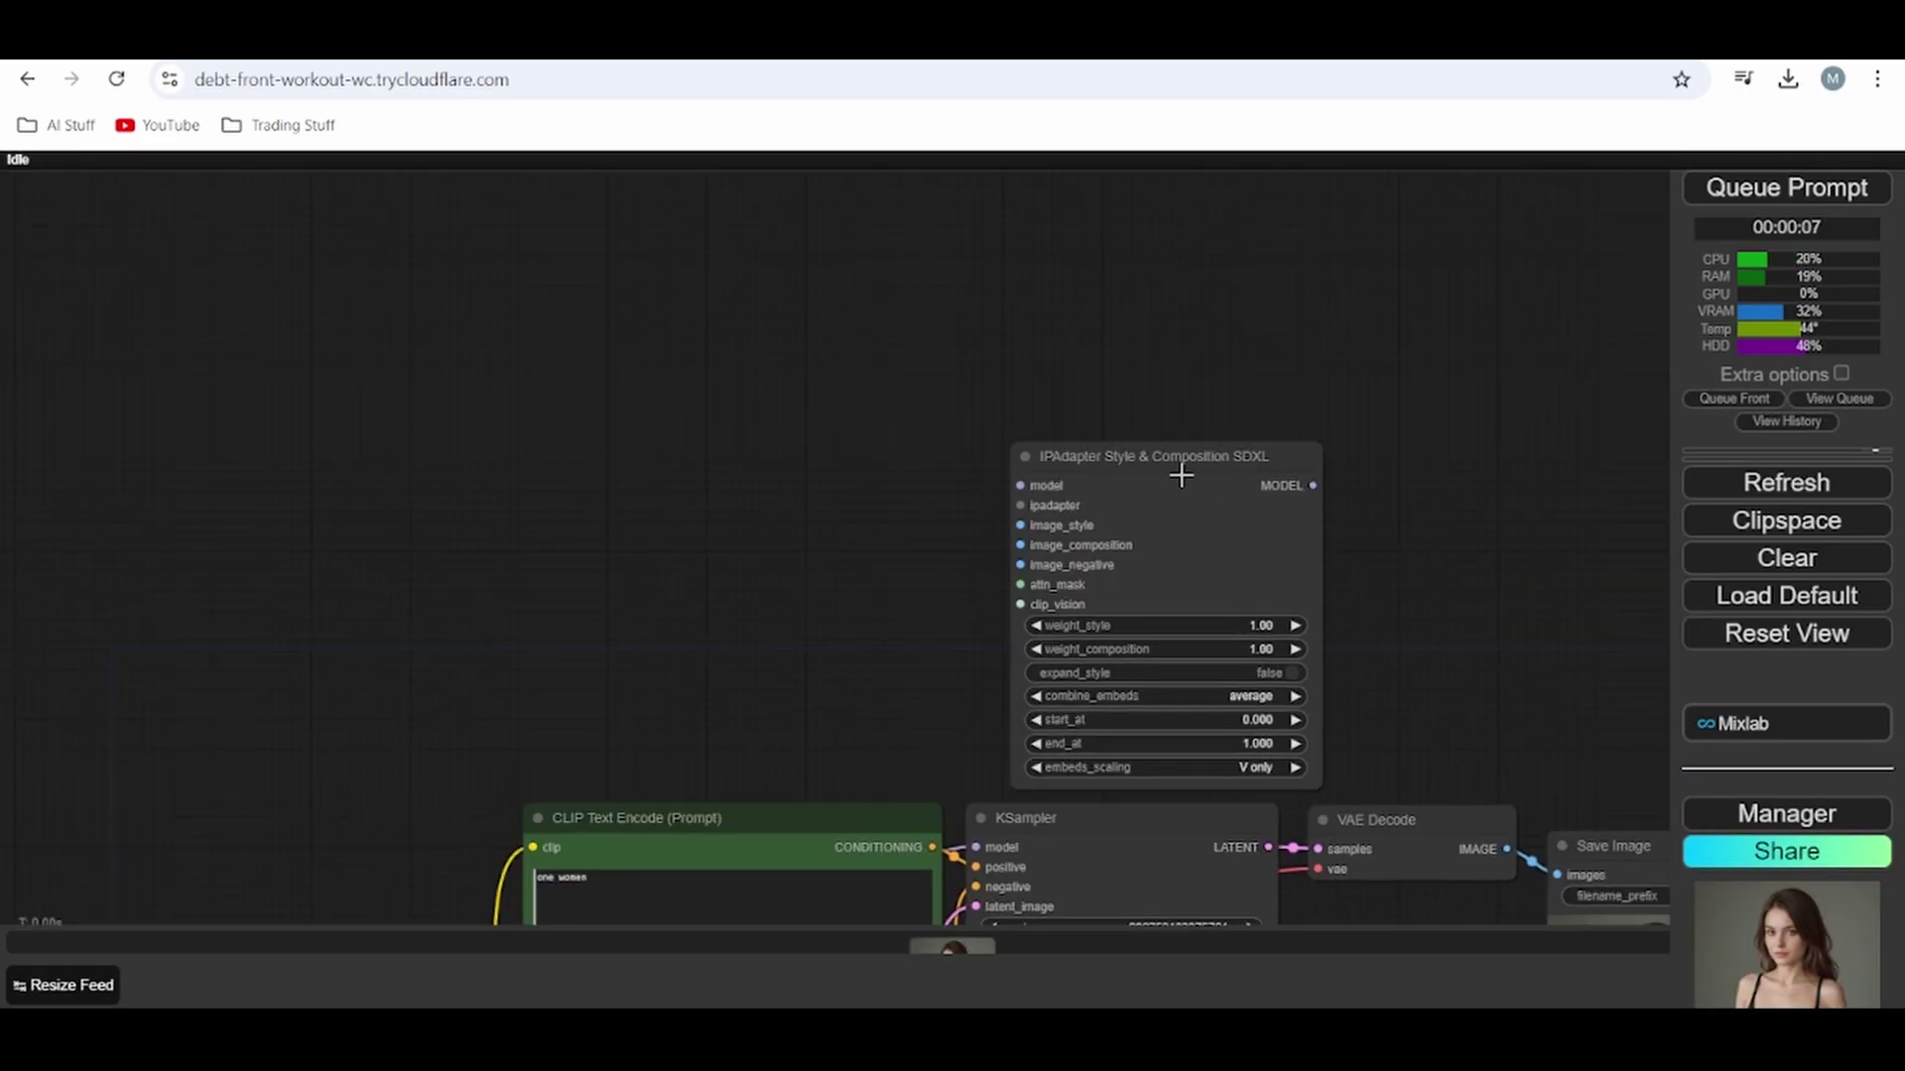
scroll(1178, 472, up, 2)
scroll(1212, 460, up, 4)
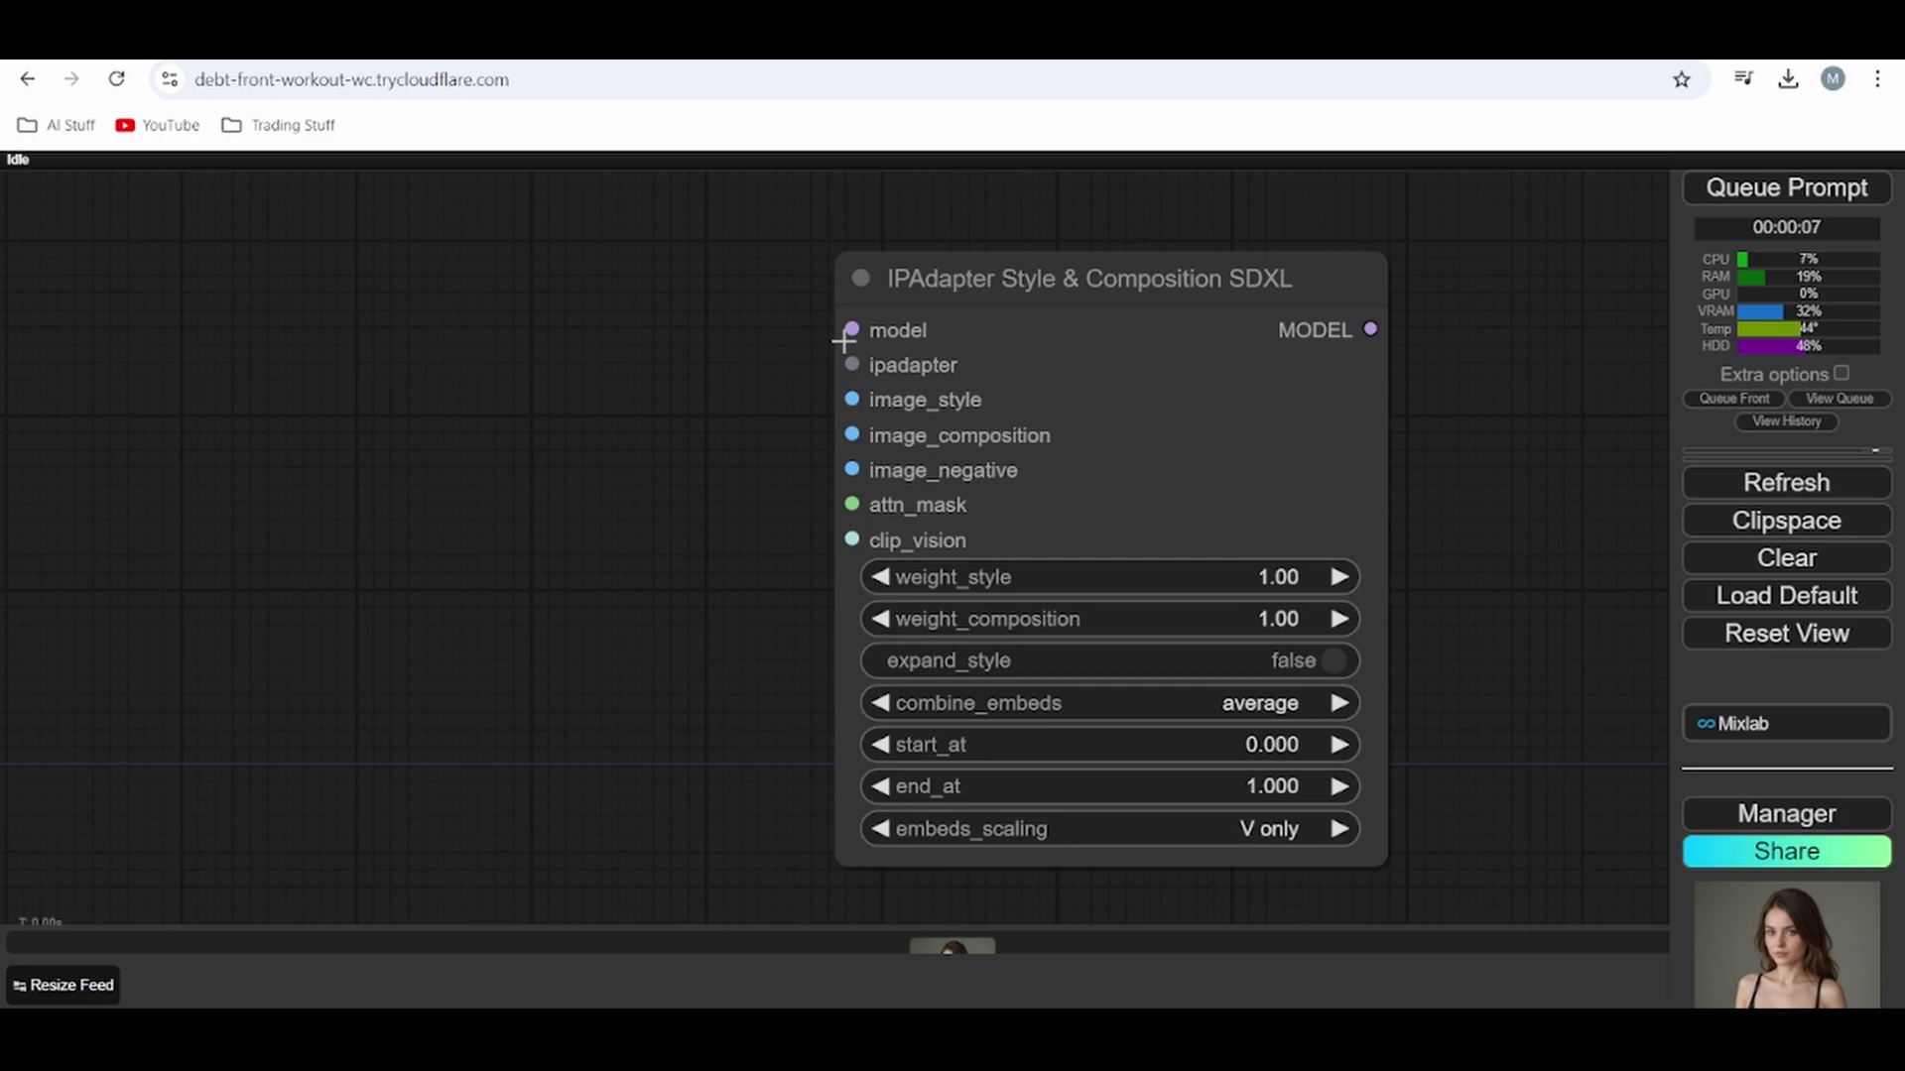
drag(851, 331, 572, 332)
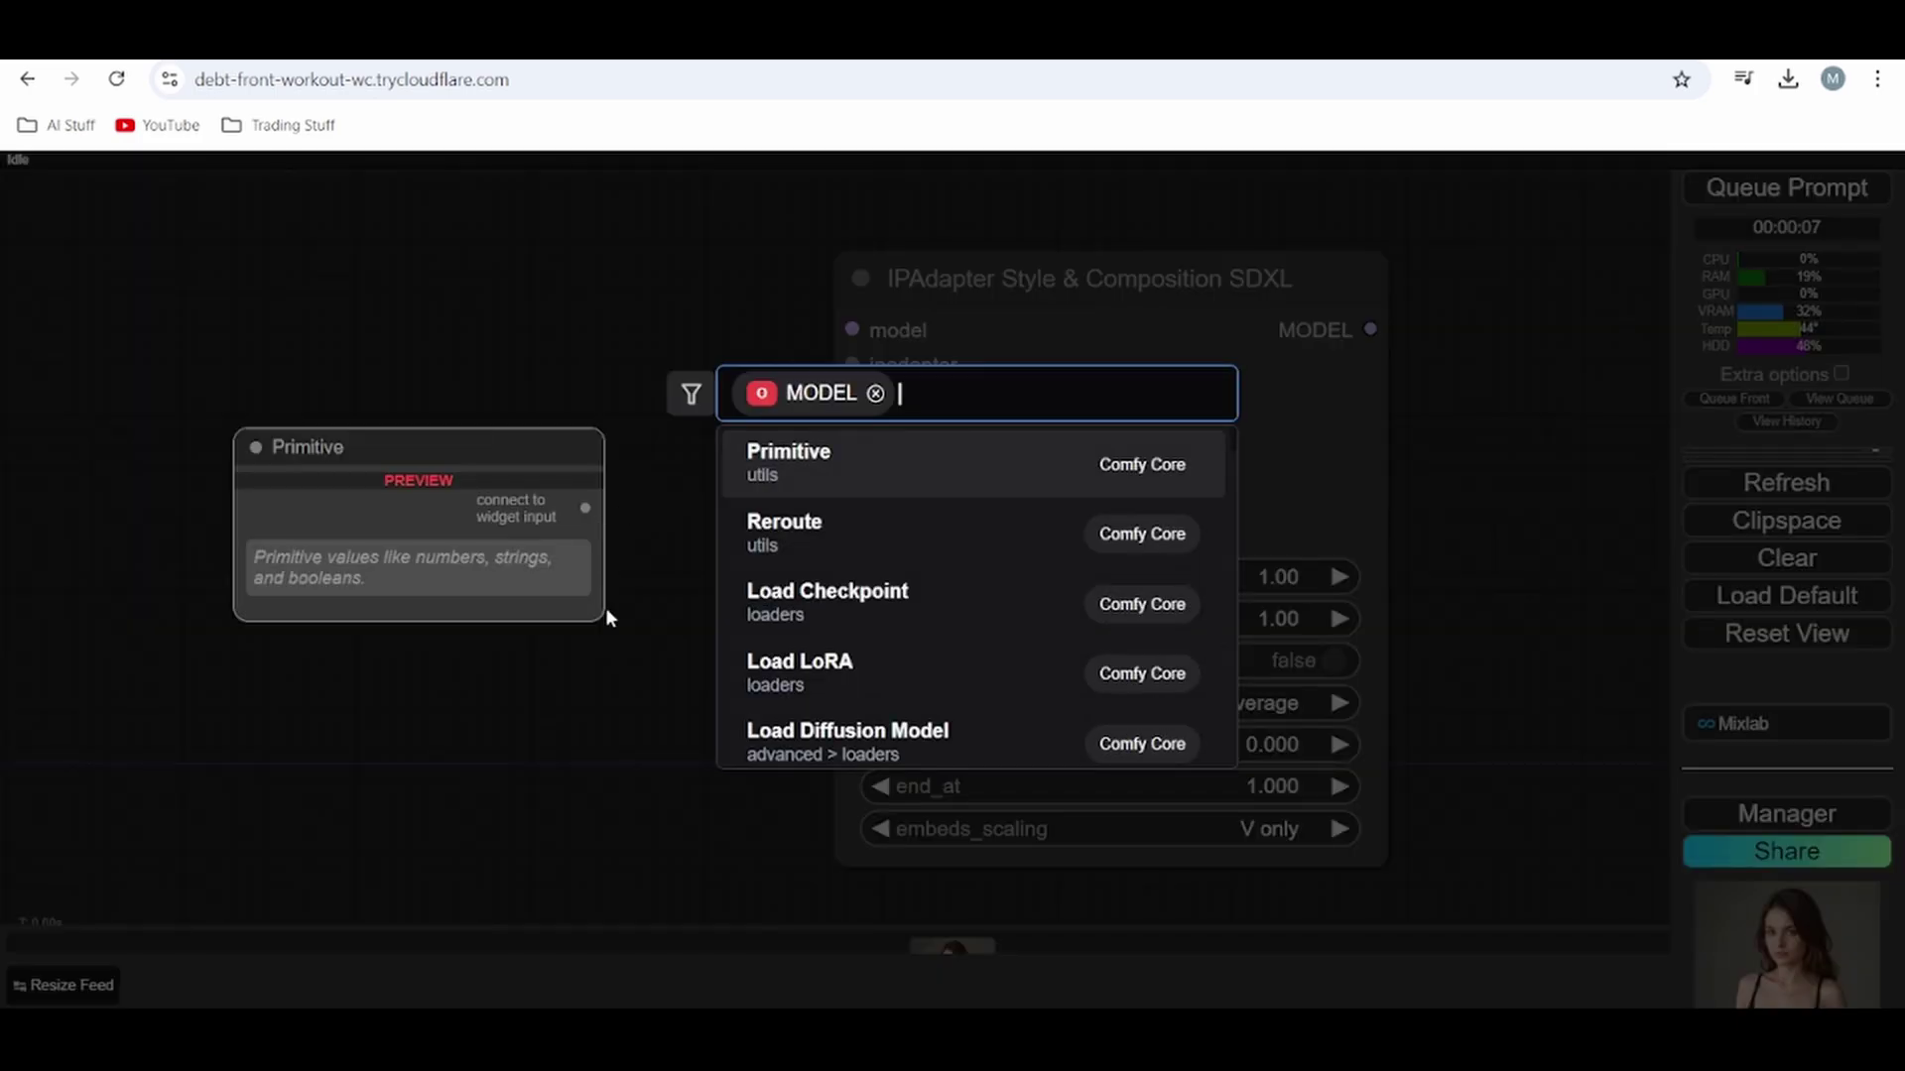
click(558, 357)
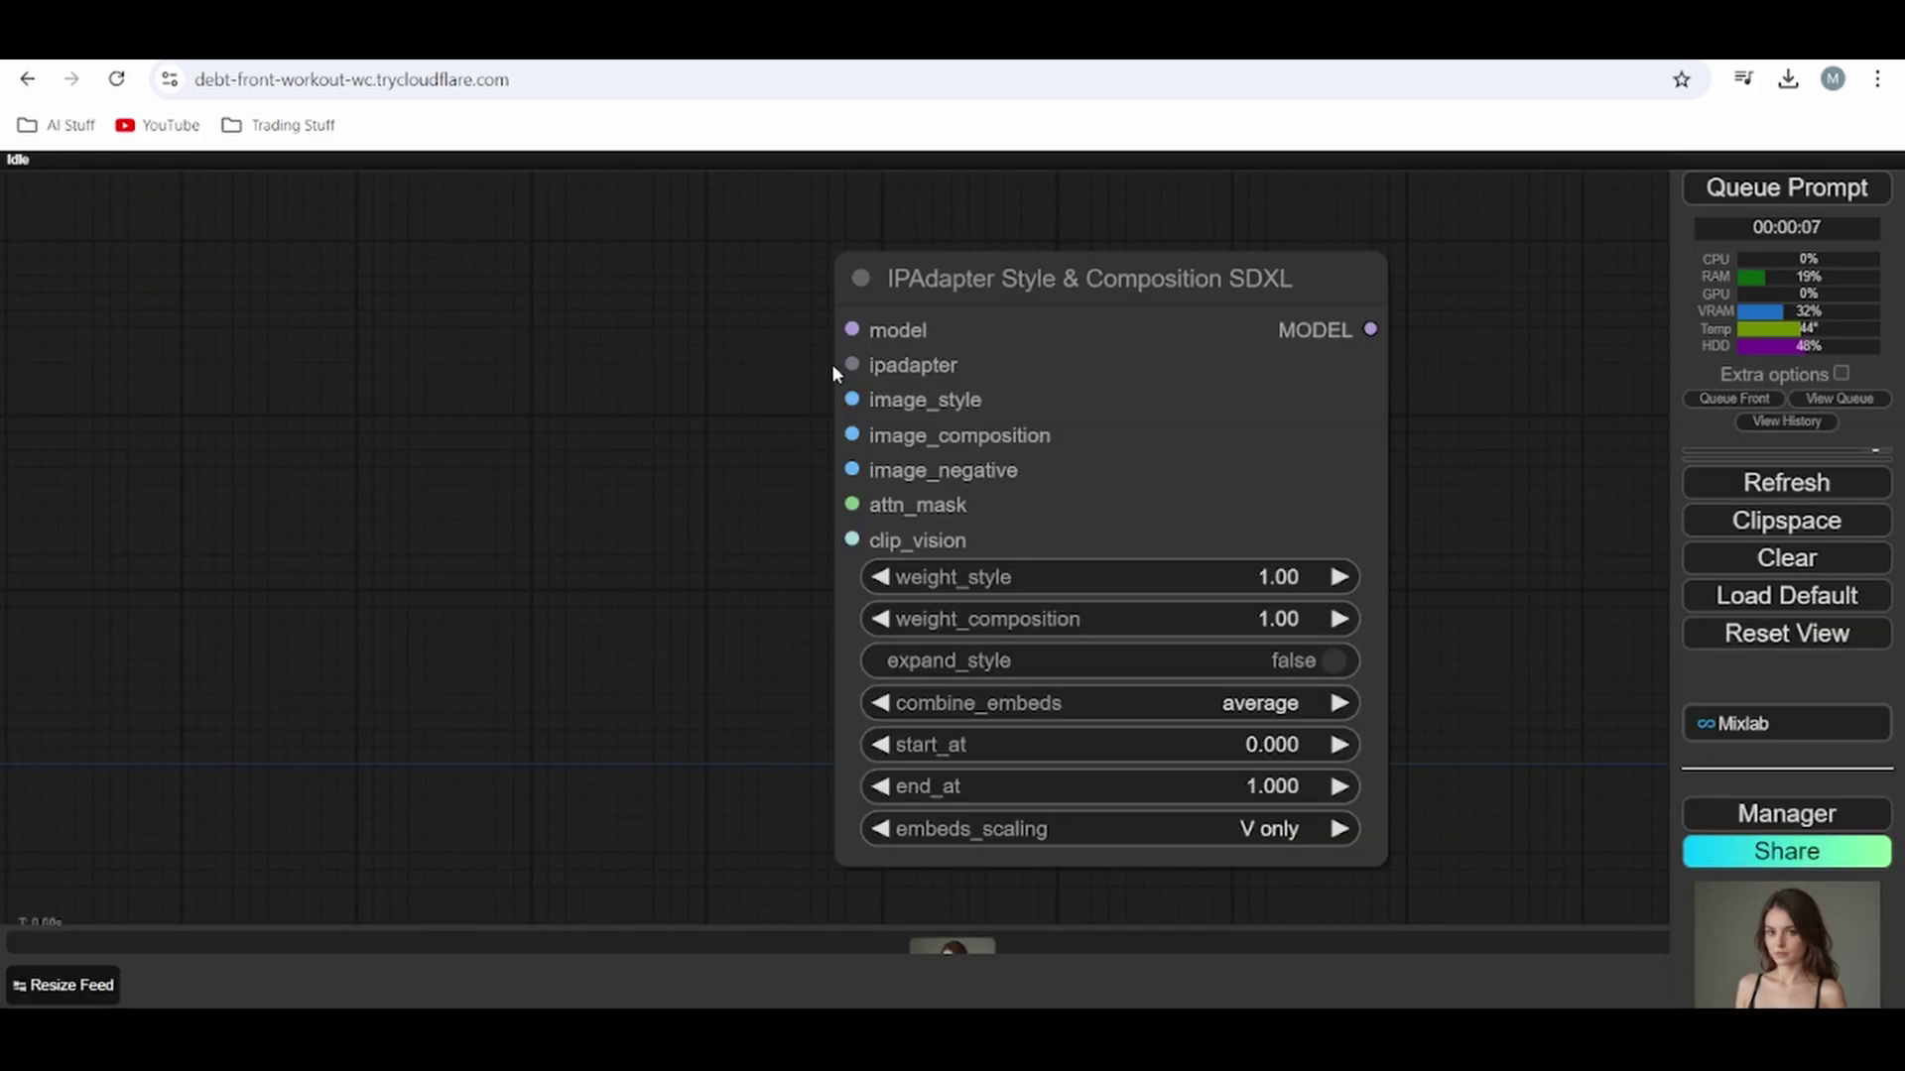
drag(862, 364, 558, 360)
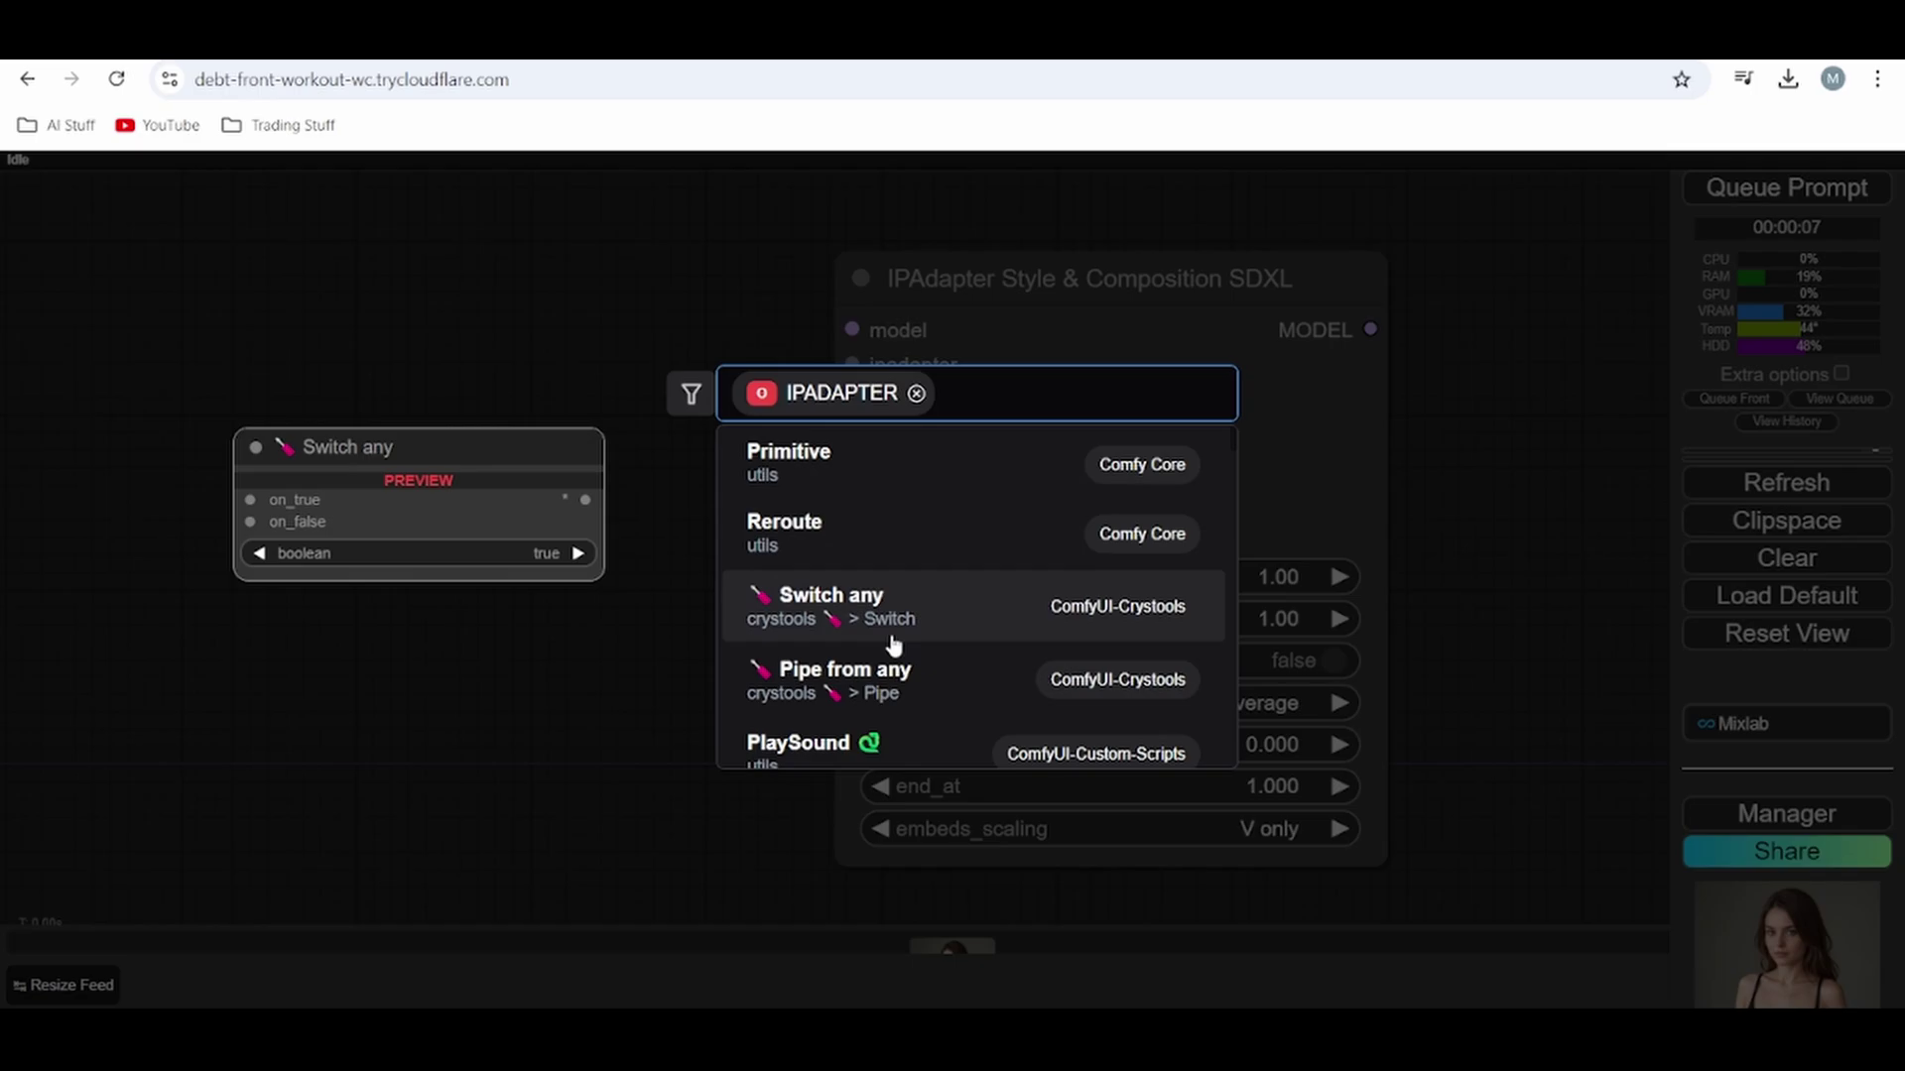
click(430, 325)
- Add an IPAdapter Unified Loader and connect its model and ipadapter outputs to the style node
double_click(427, 325)
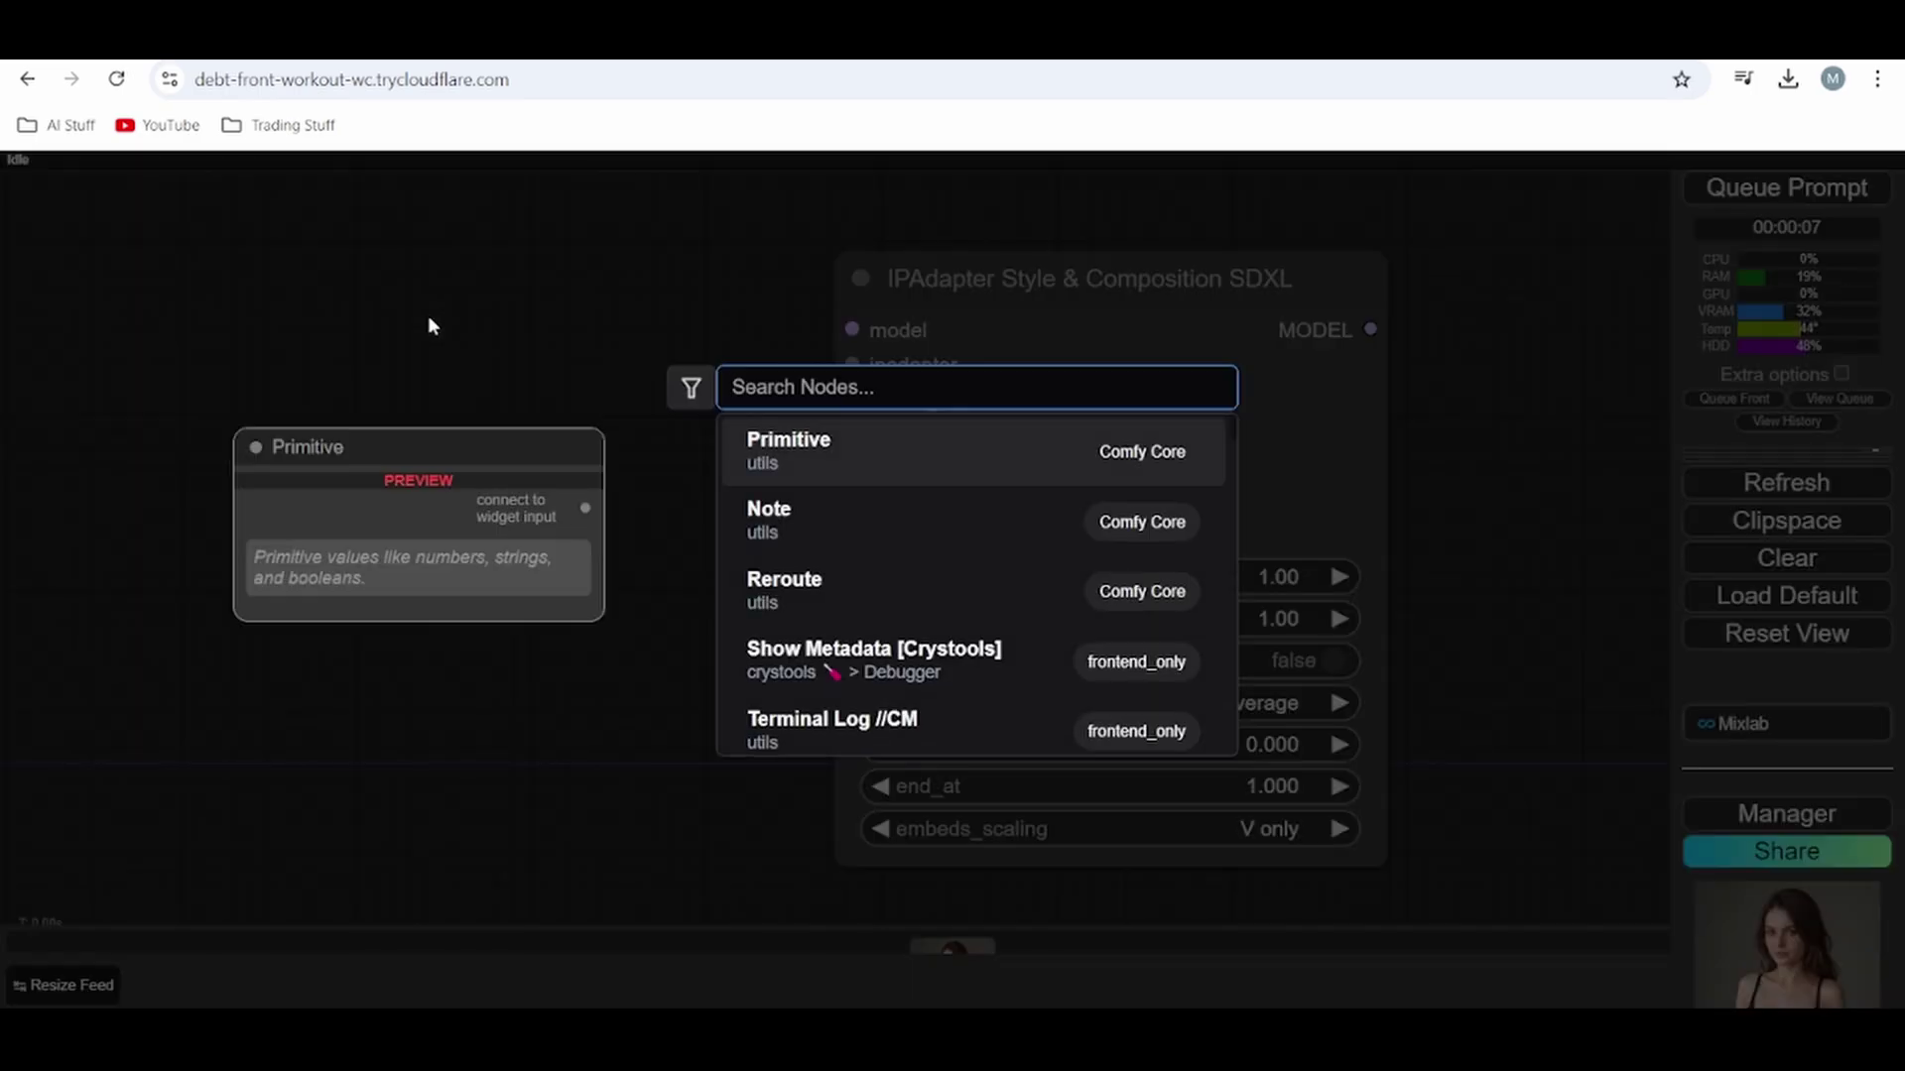
text(ipadap)
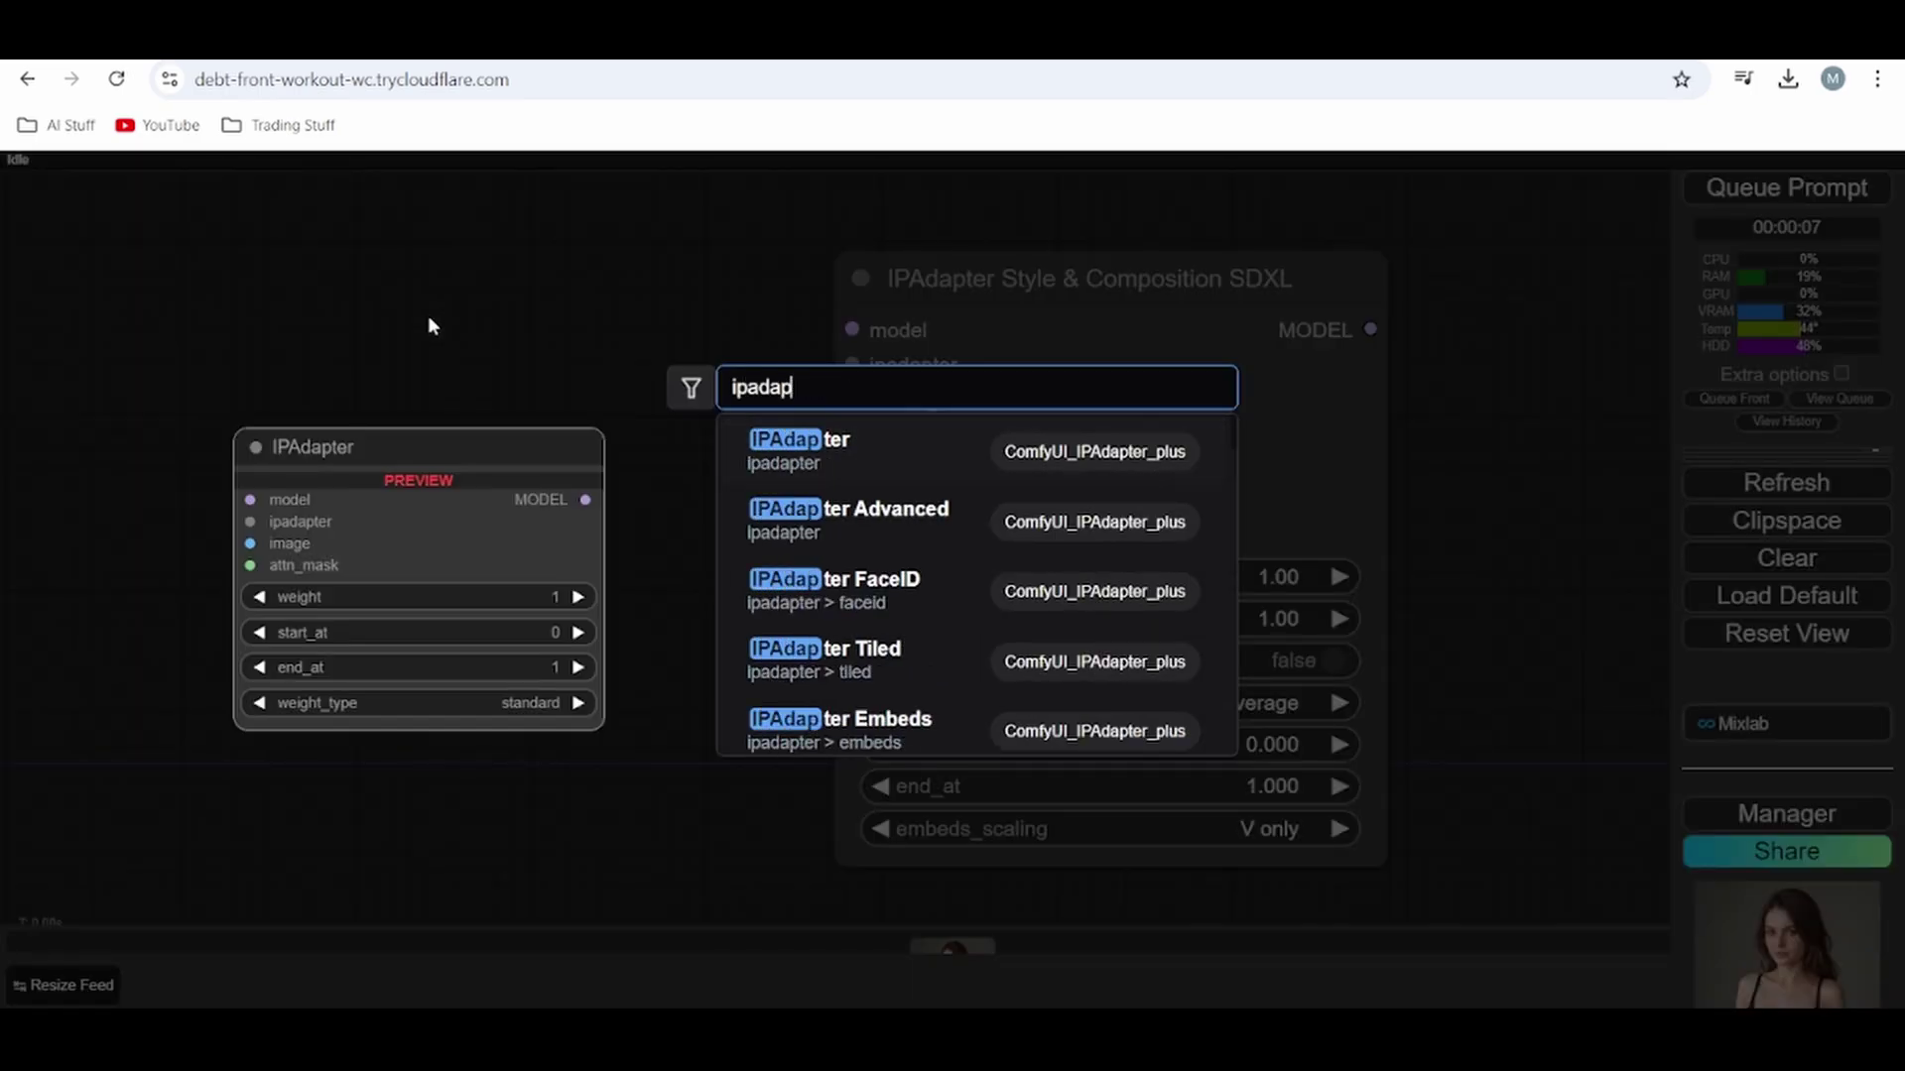
text(ter)
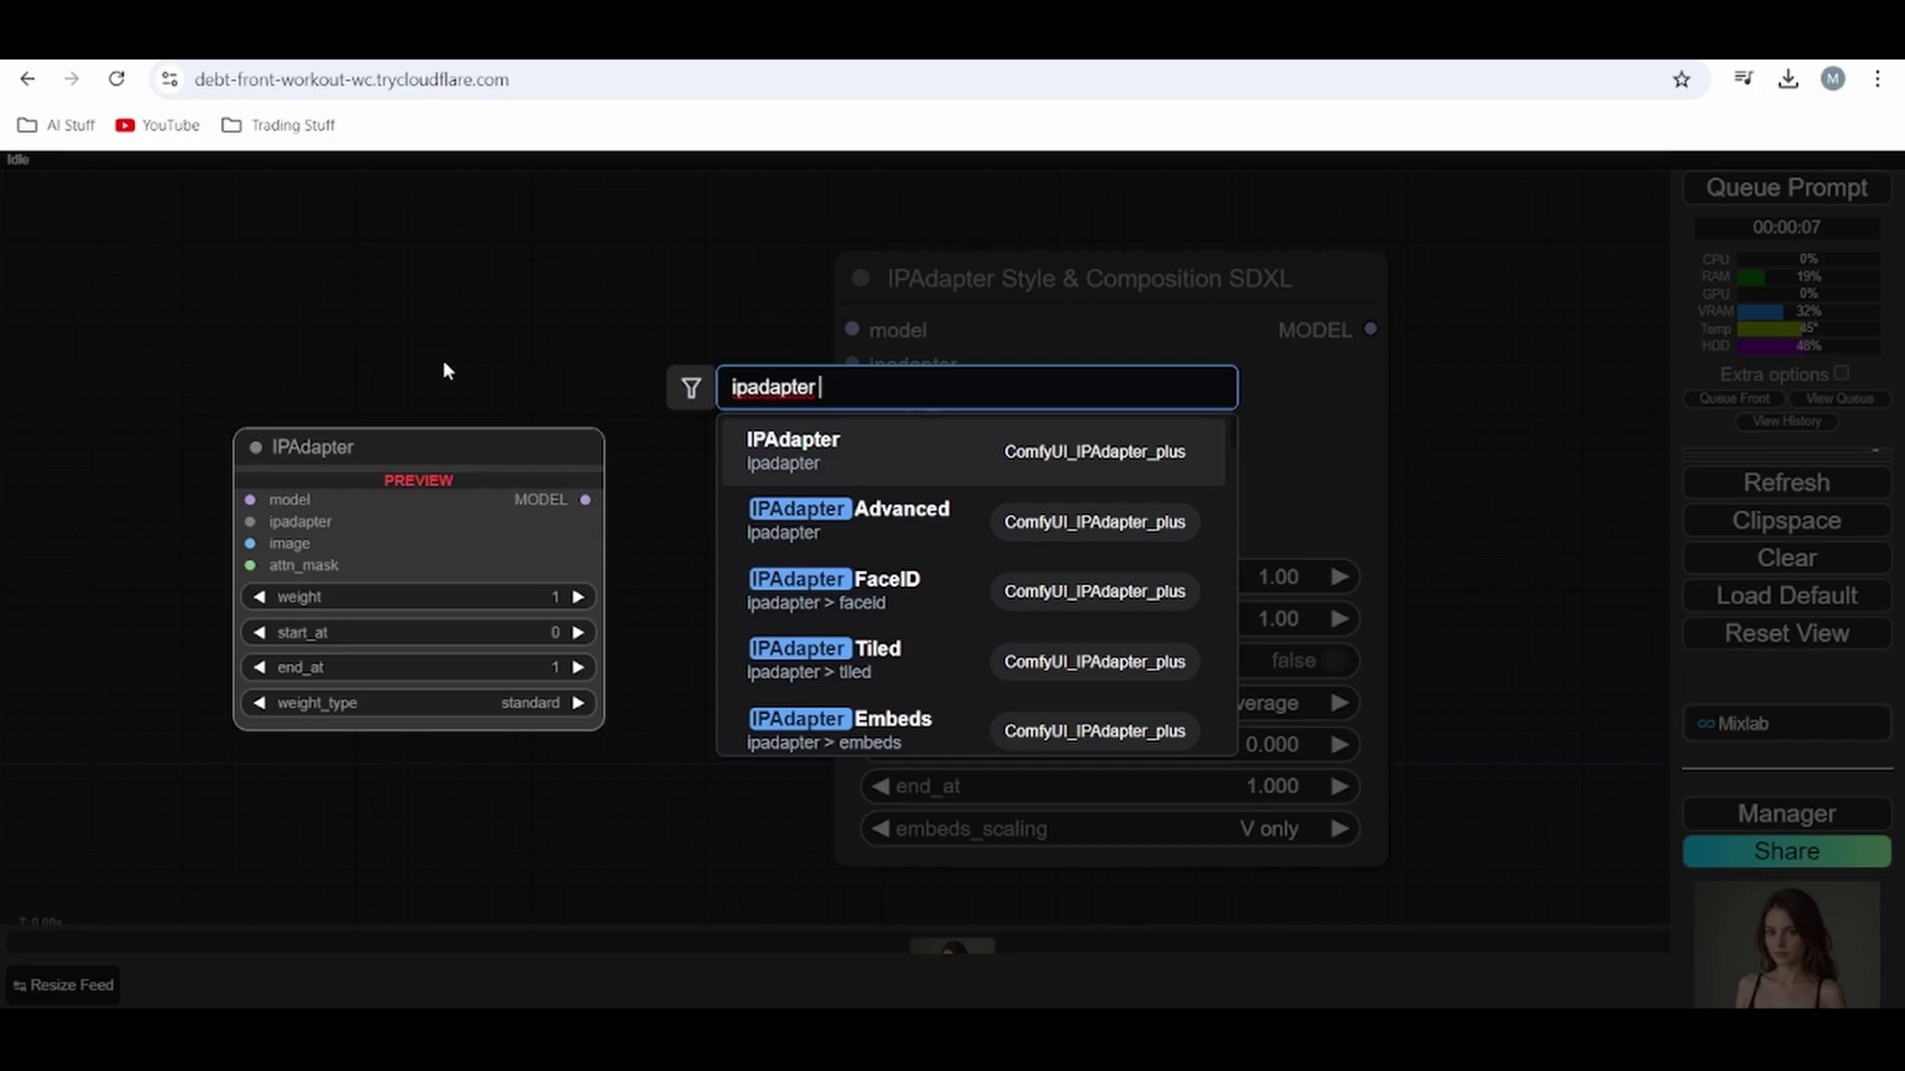
text( u)
key(Return)
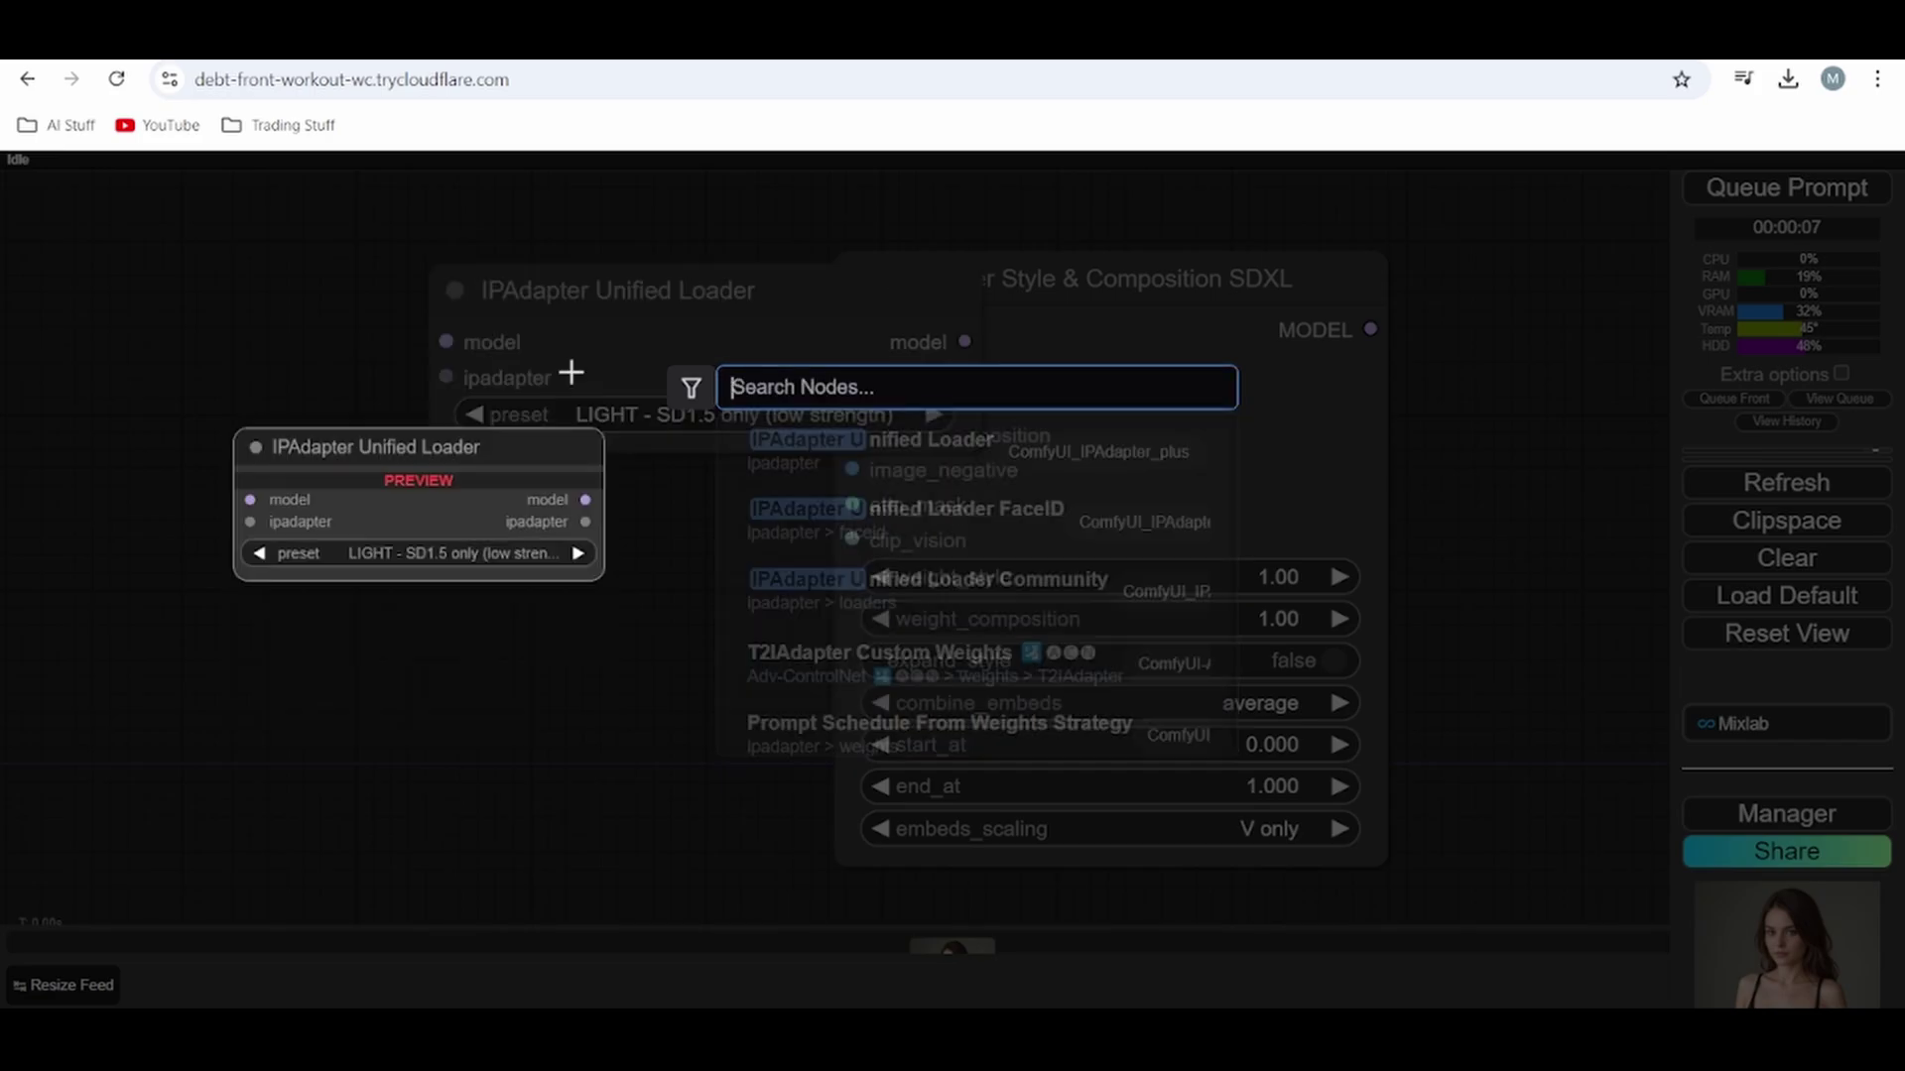
drag(671, 309, 851, 329)
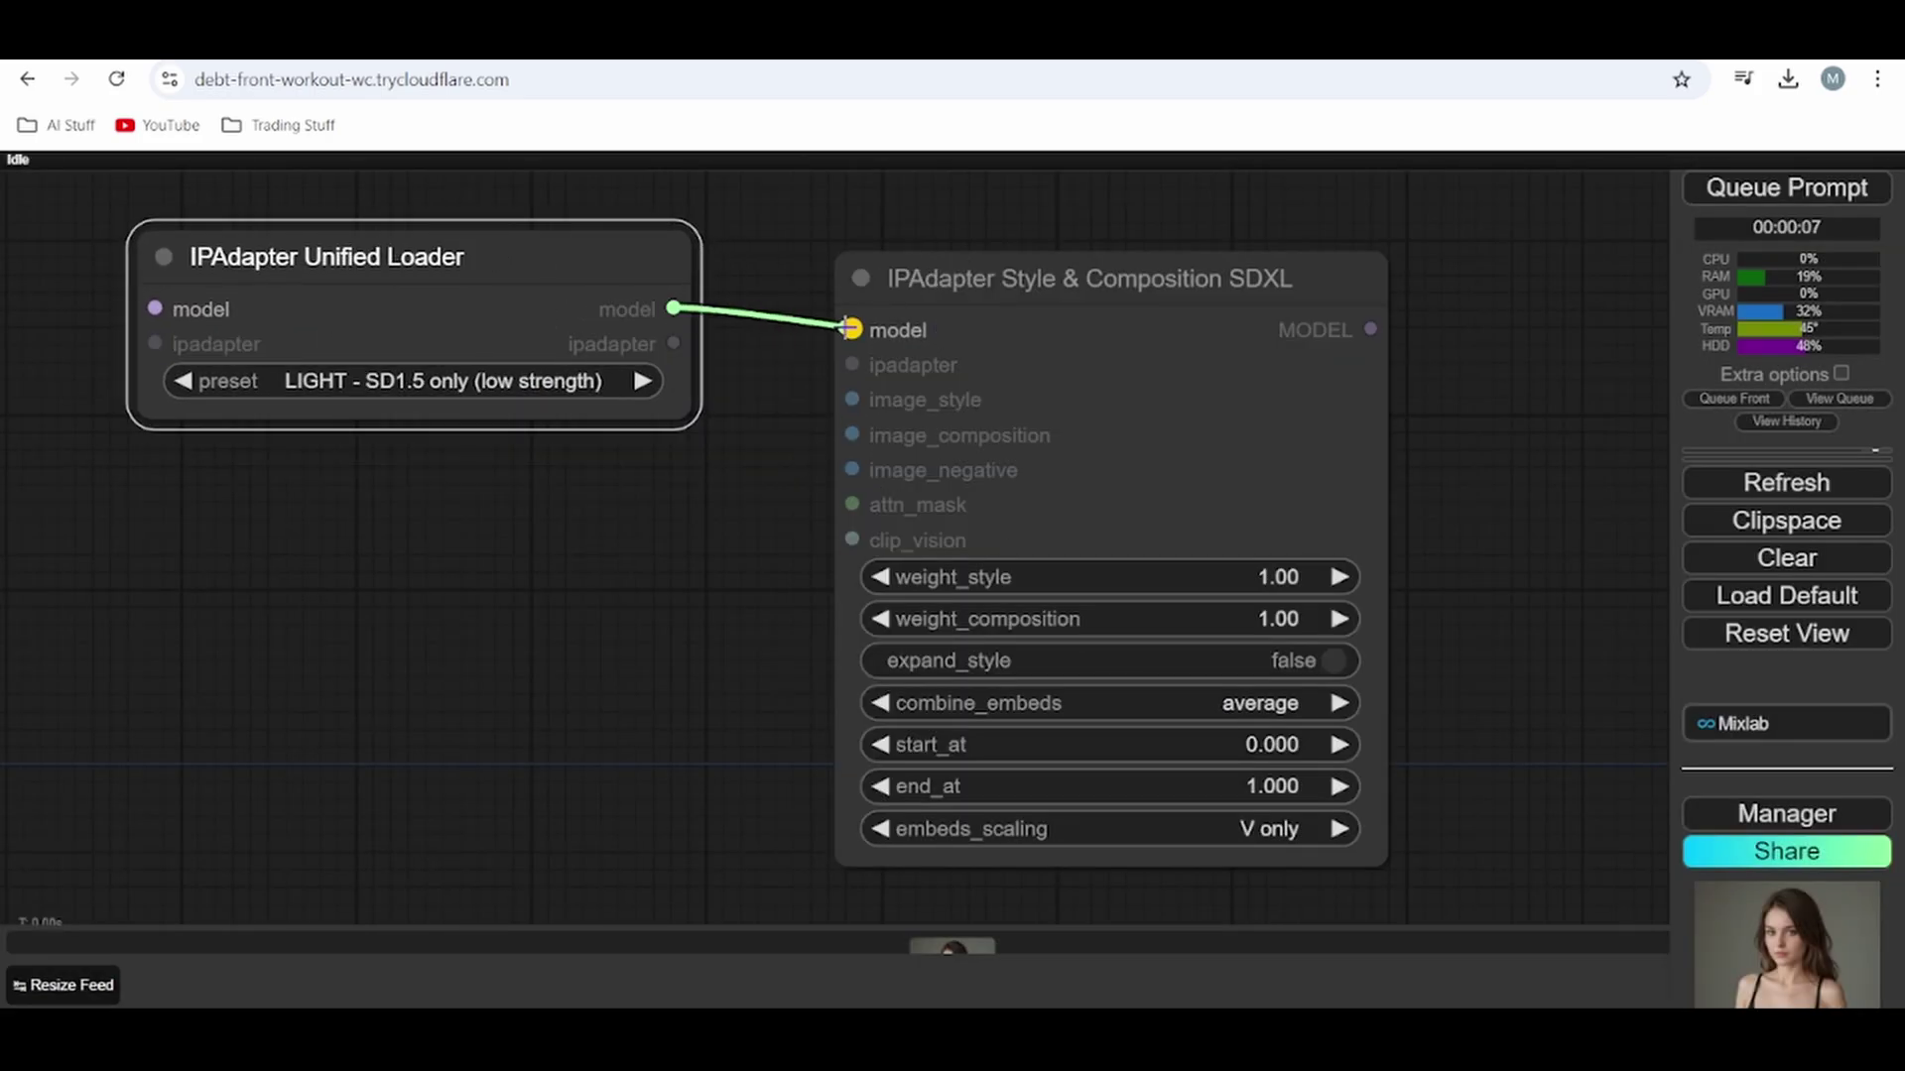
drag(673, 345, 852, 364)
scroll(732, 497, down, 3)
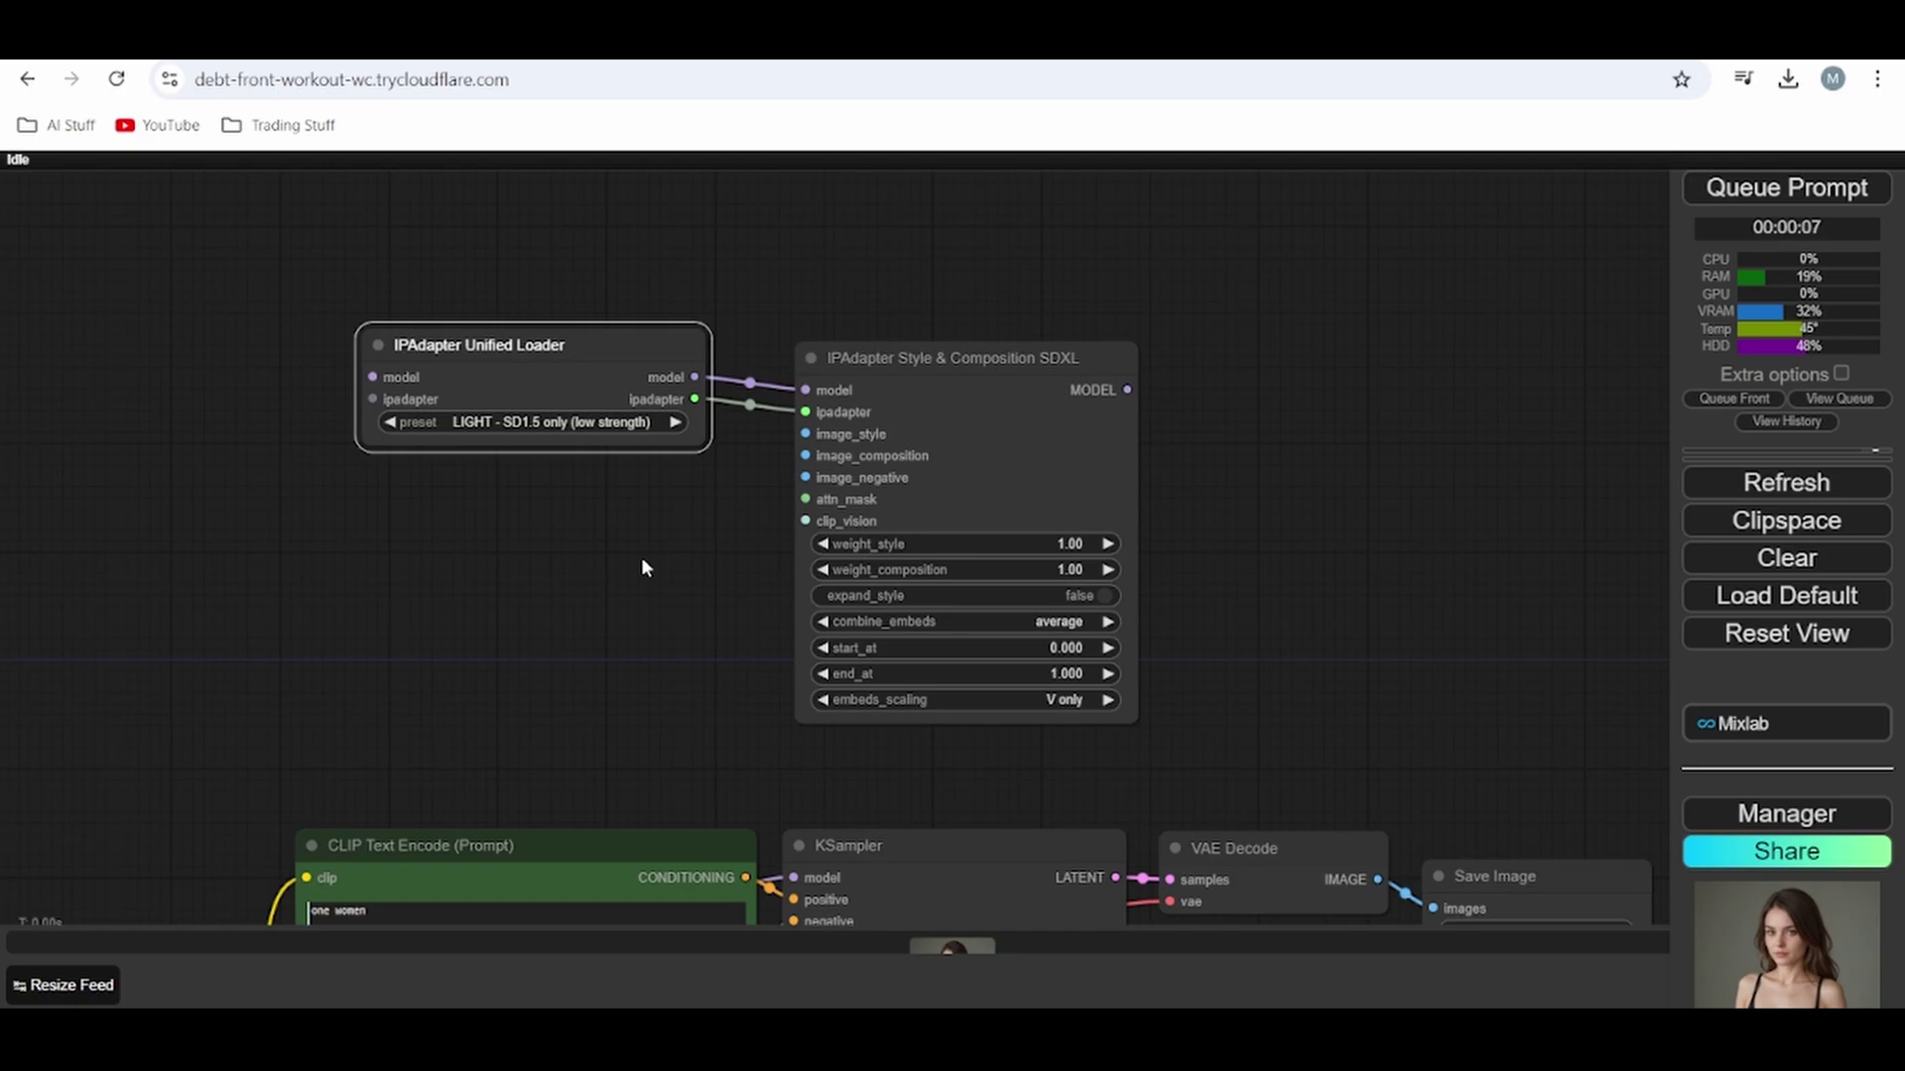
drag(642, 557, 763, 429)
scroll(547, 634, down, 5)
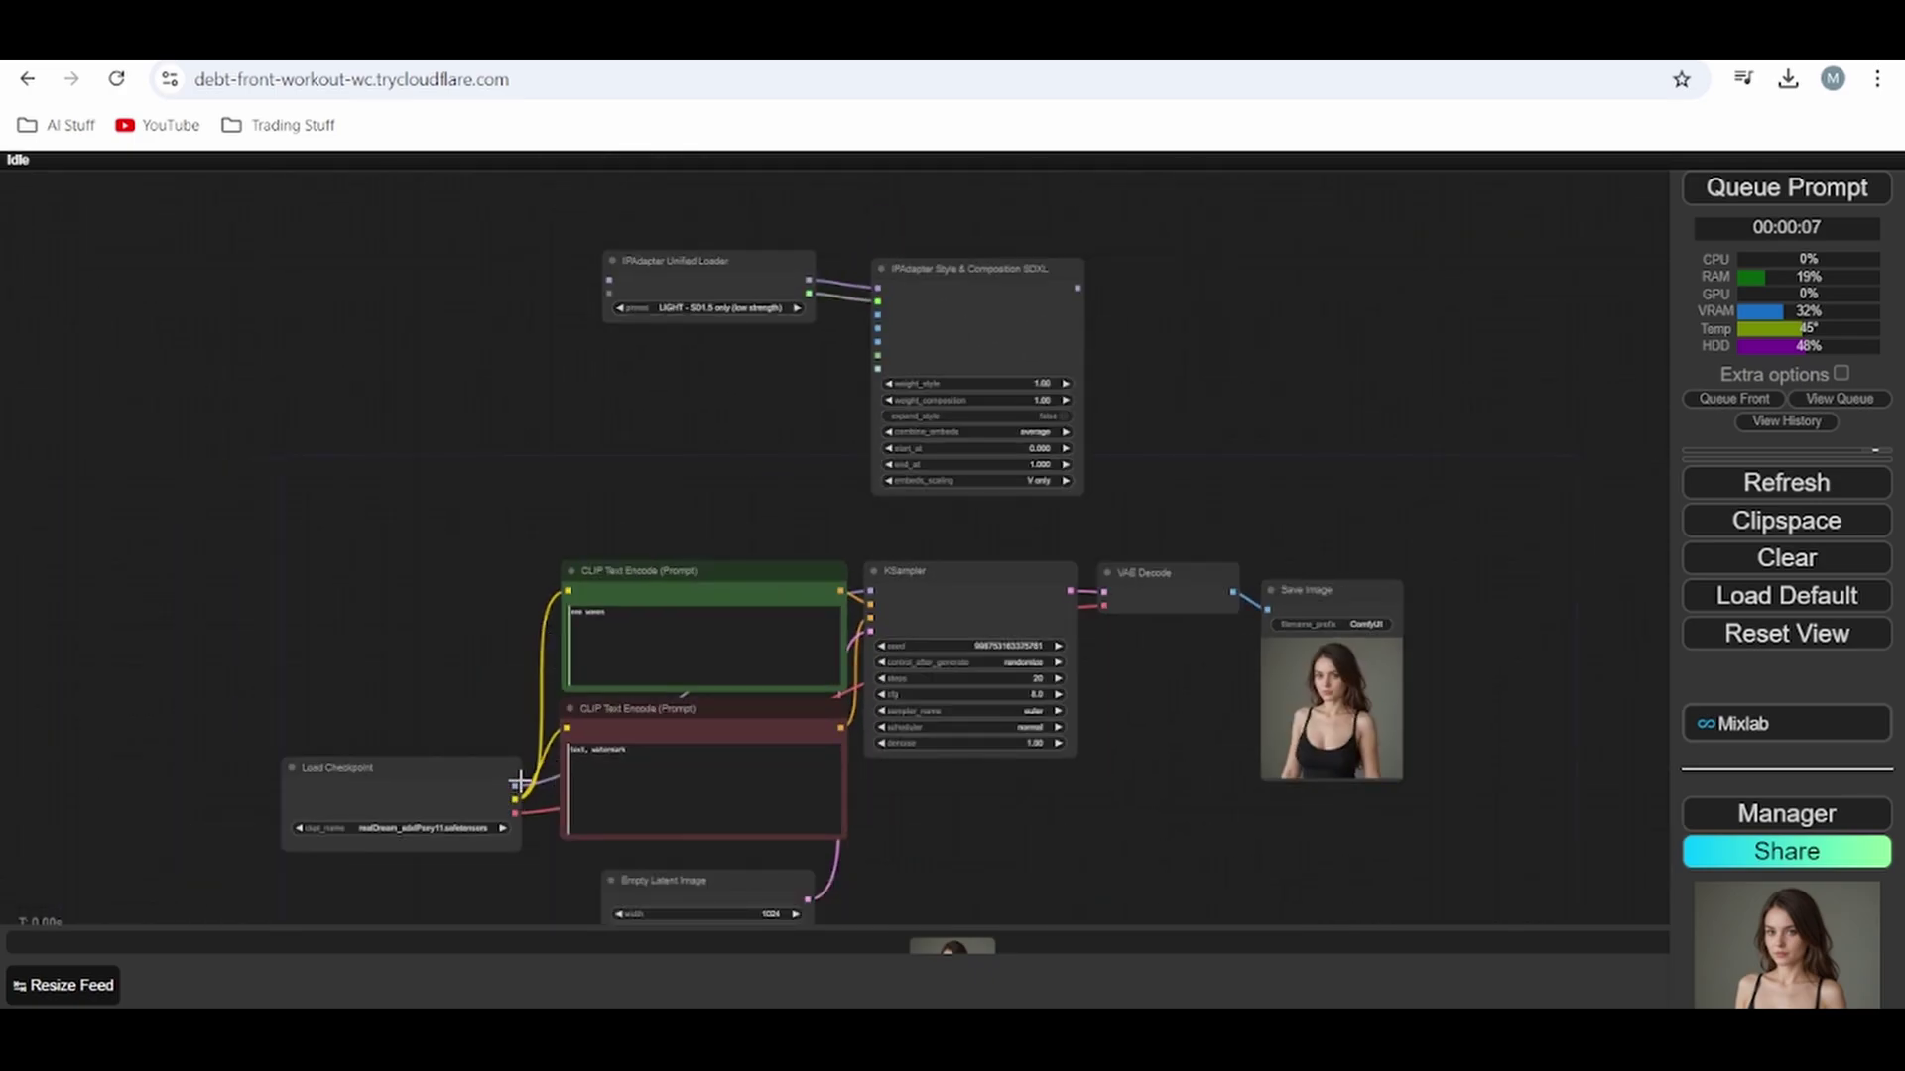
- Connect Load Checkpoint's MODEL to the Unified Loader and choose the PLUS (high strength) preset
drag(515, 785, 609, 279)
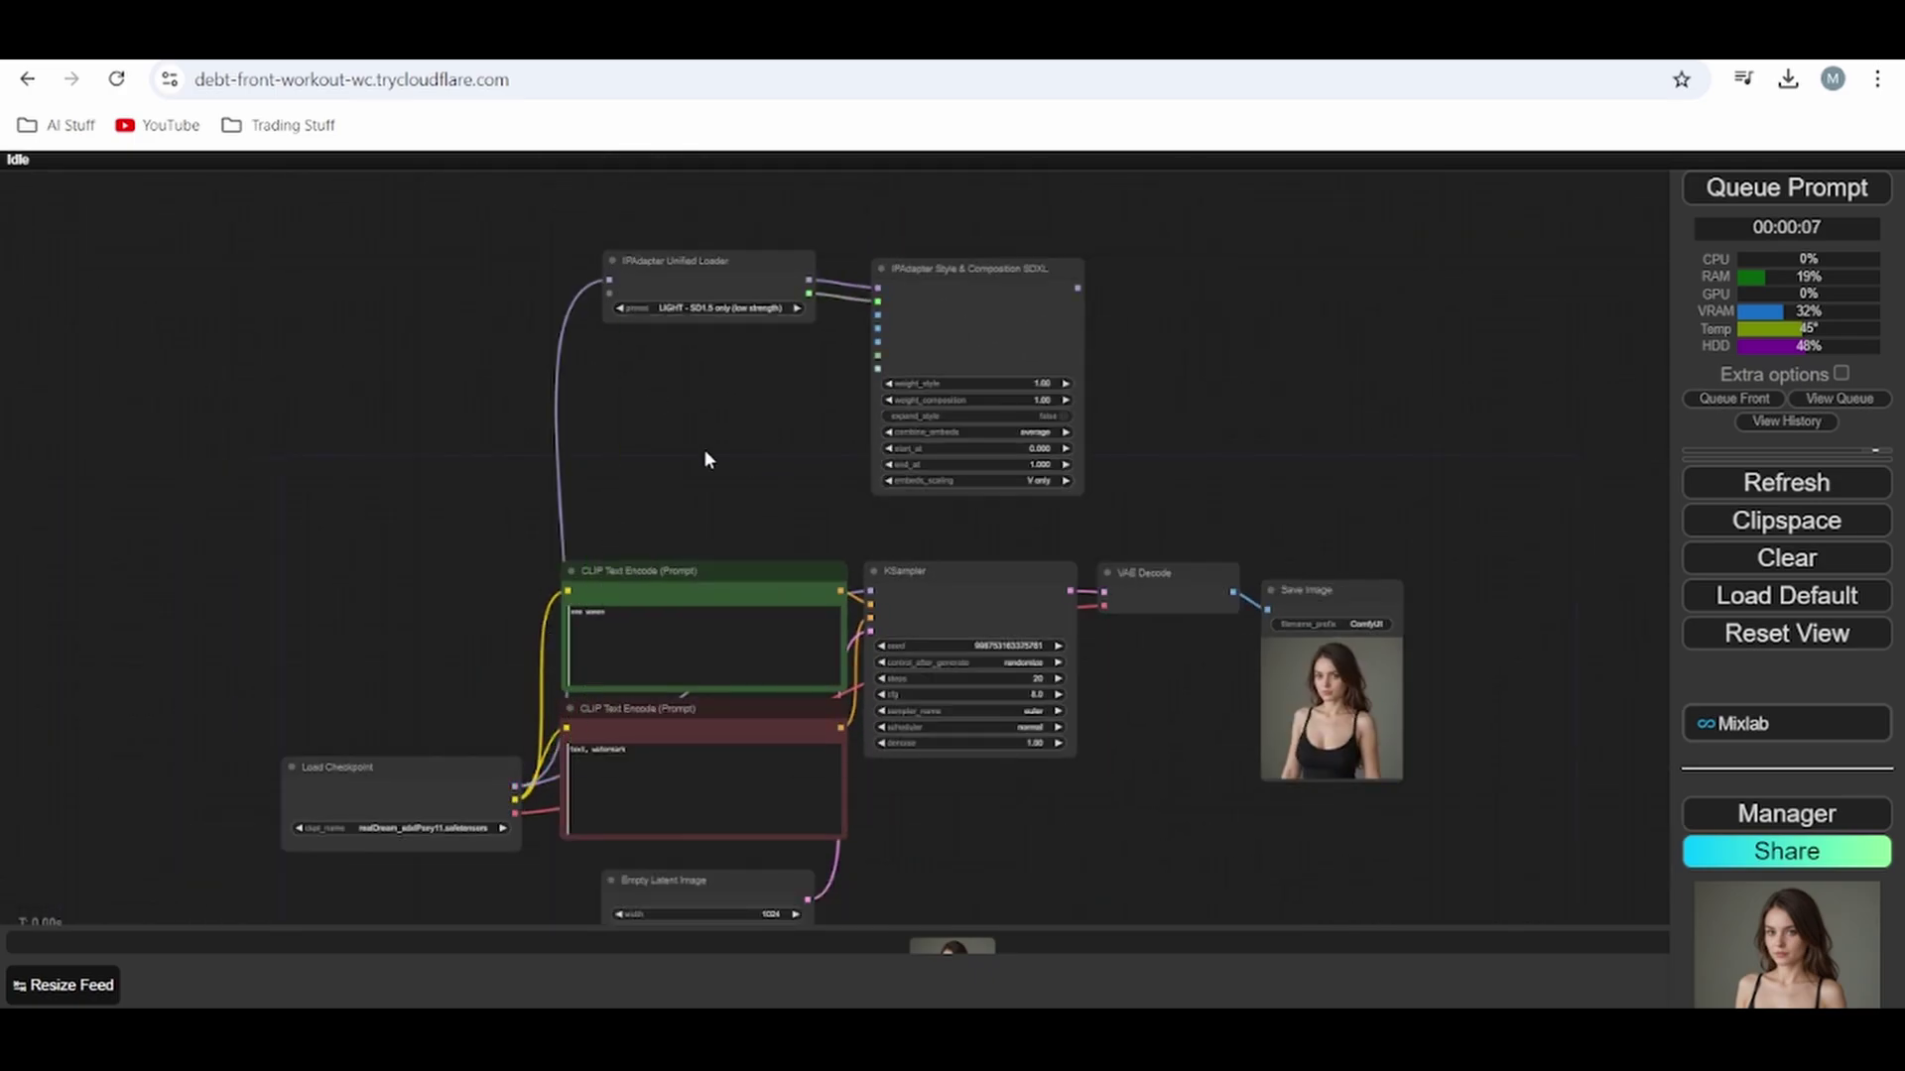
scroll(705, 461, up, 3)
scroll(820, 390, up, 3)
scroll(833, 587, up, 1)
click(736, 452)
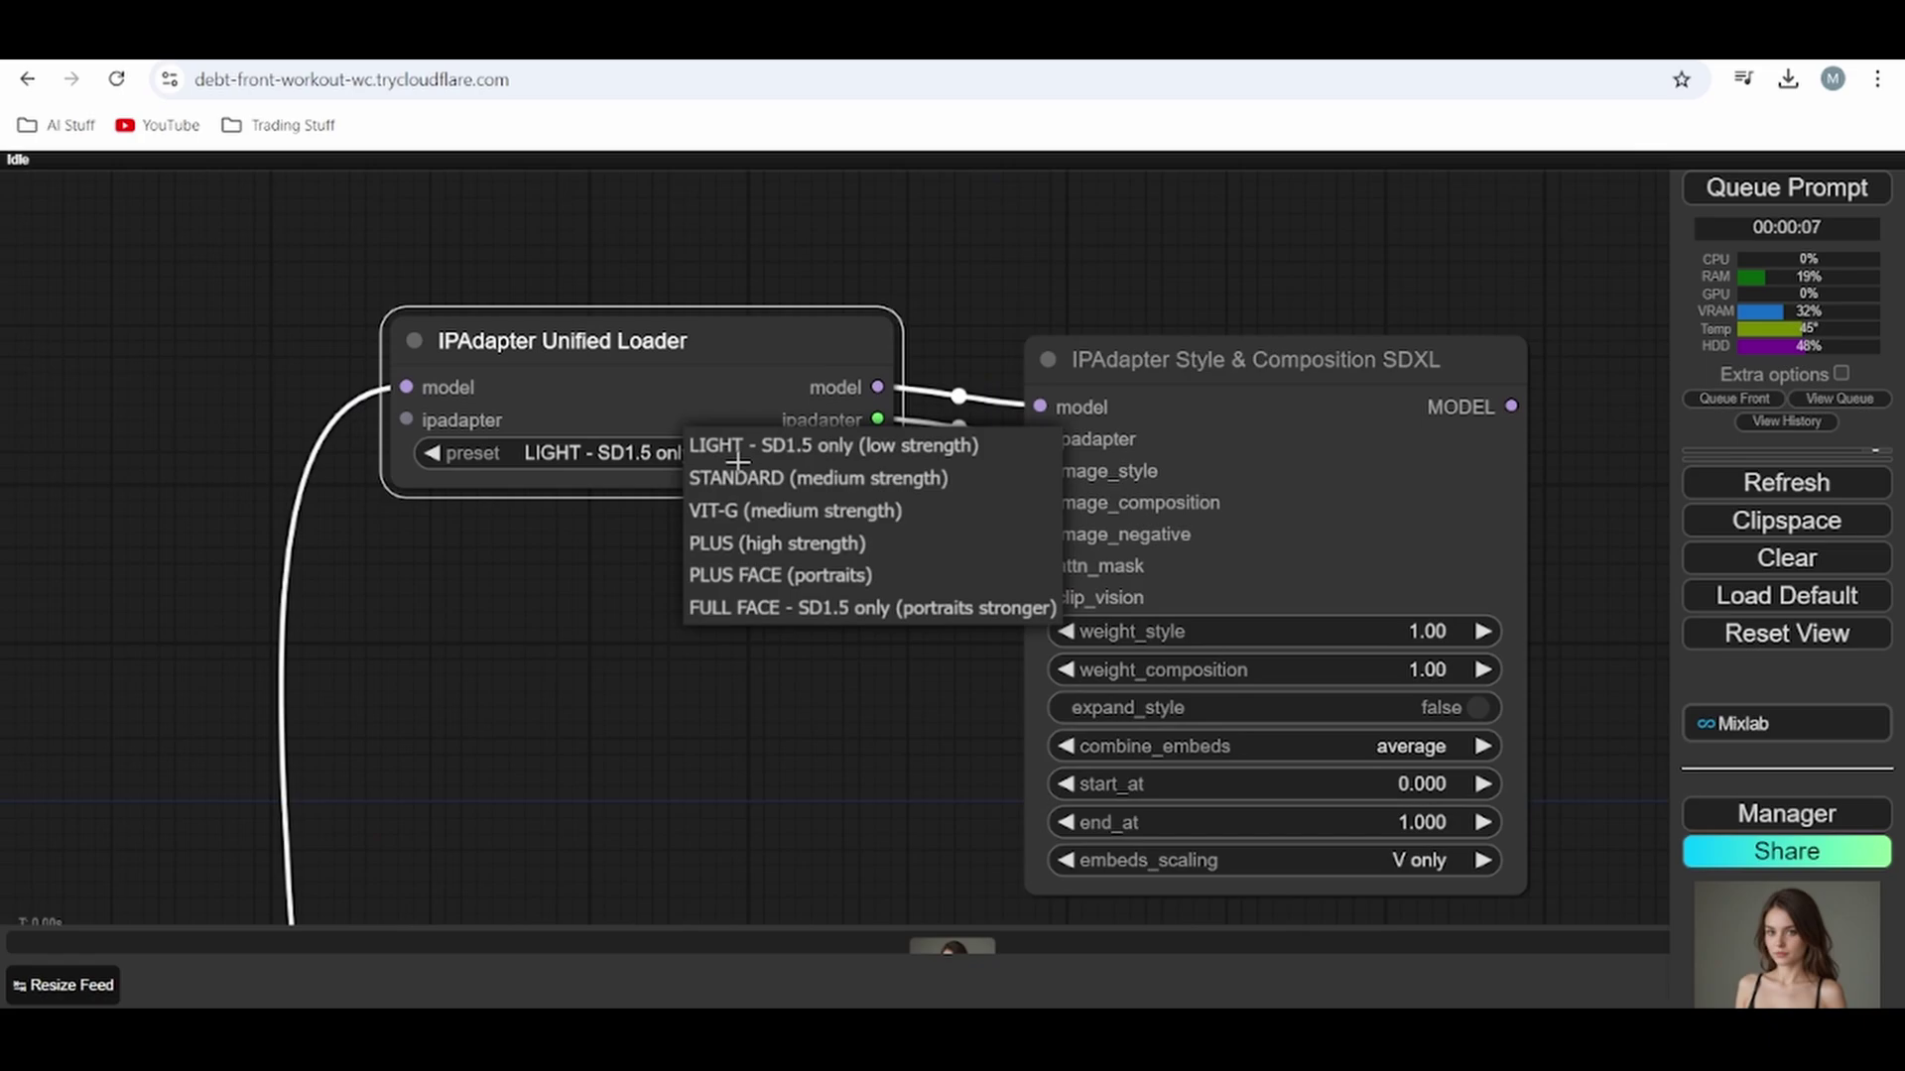
click(795, 545)
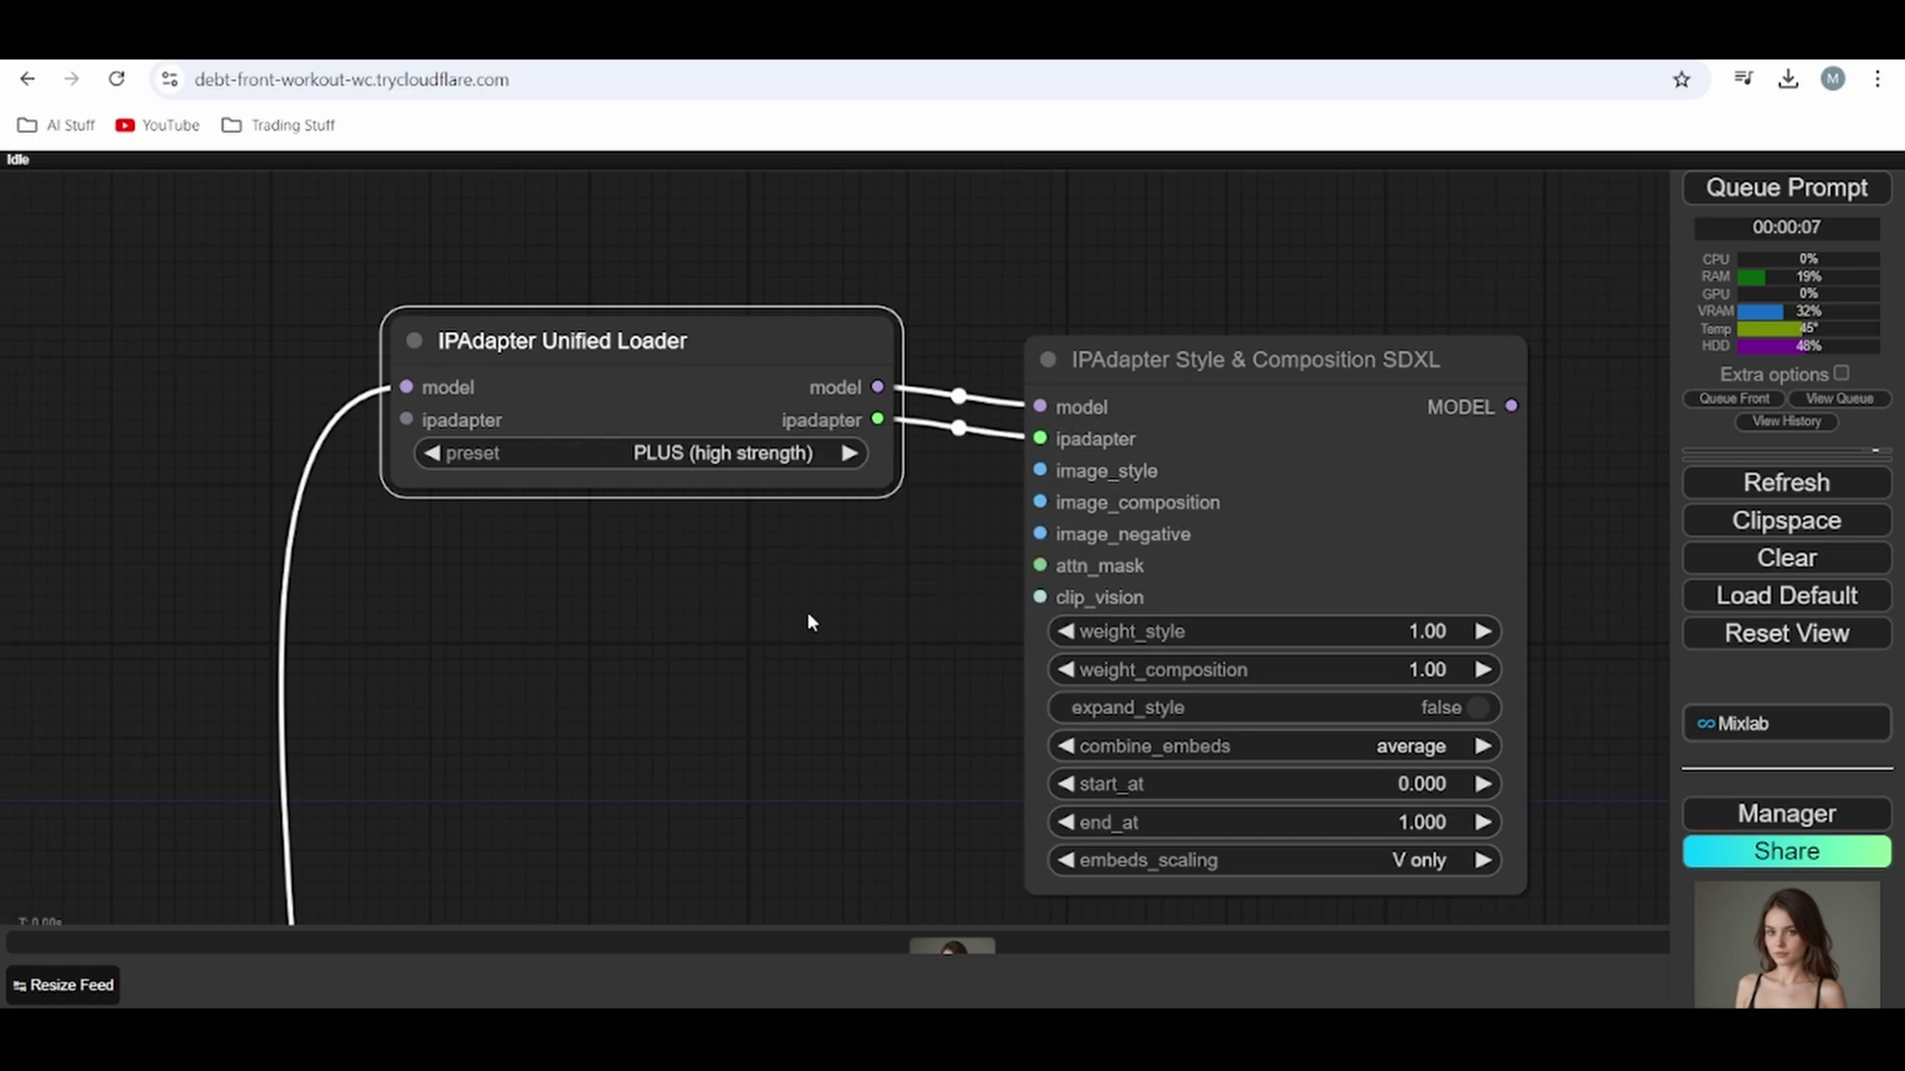
drag(797, 630, 936, 565)
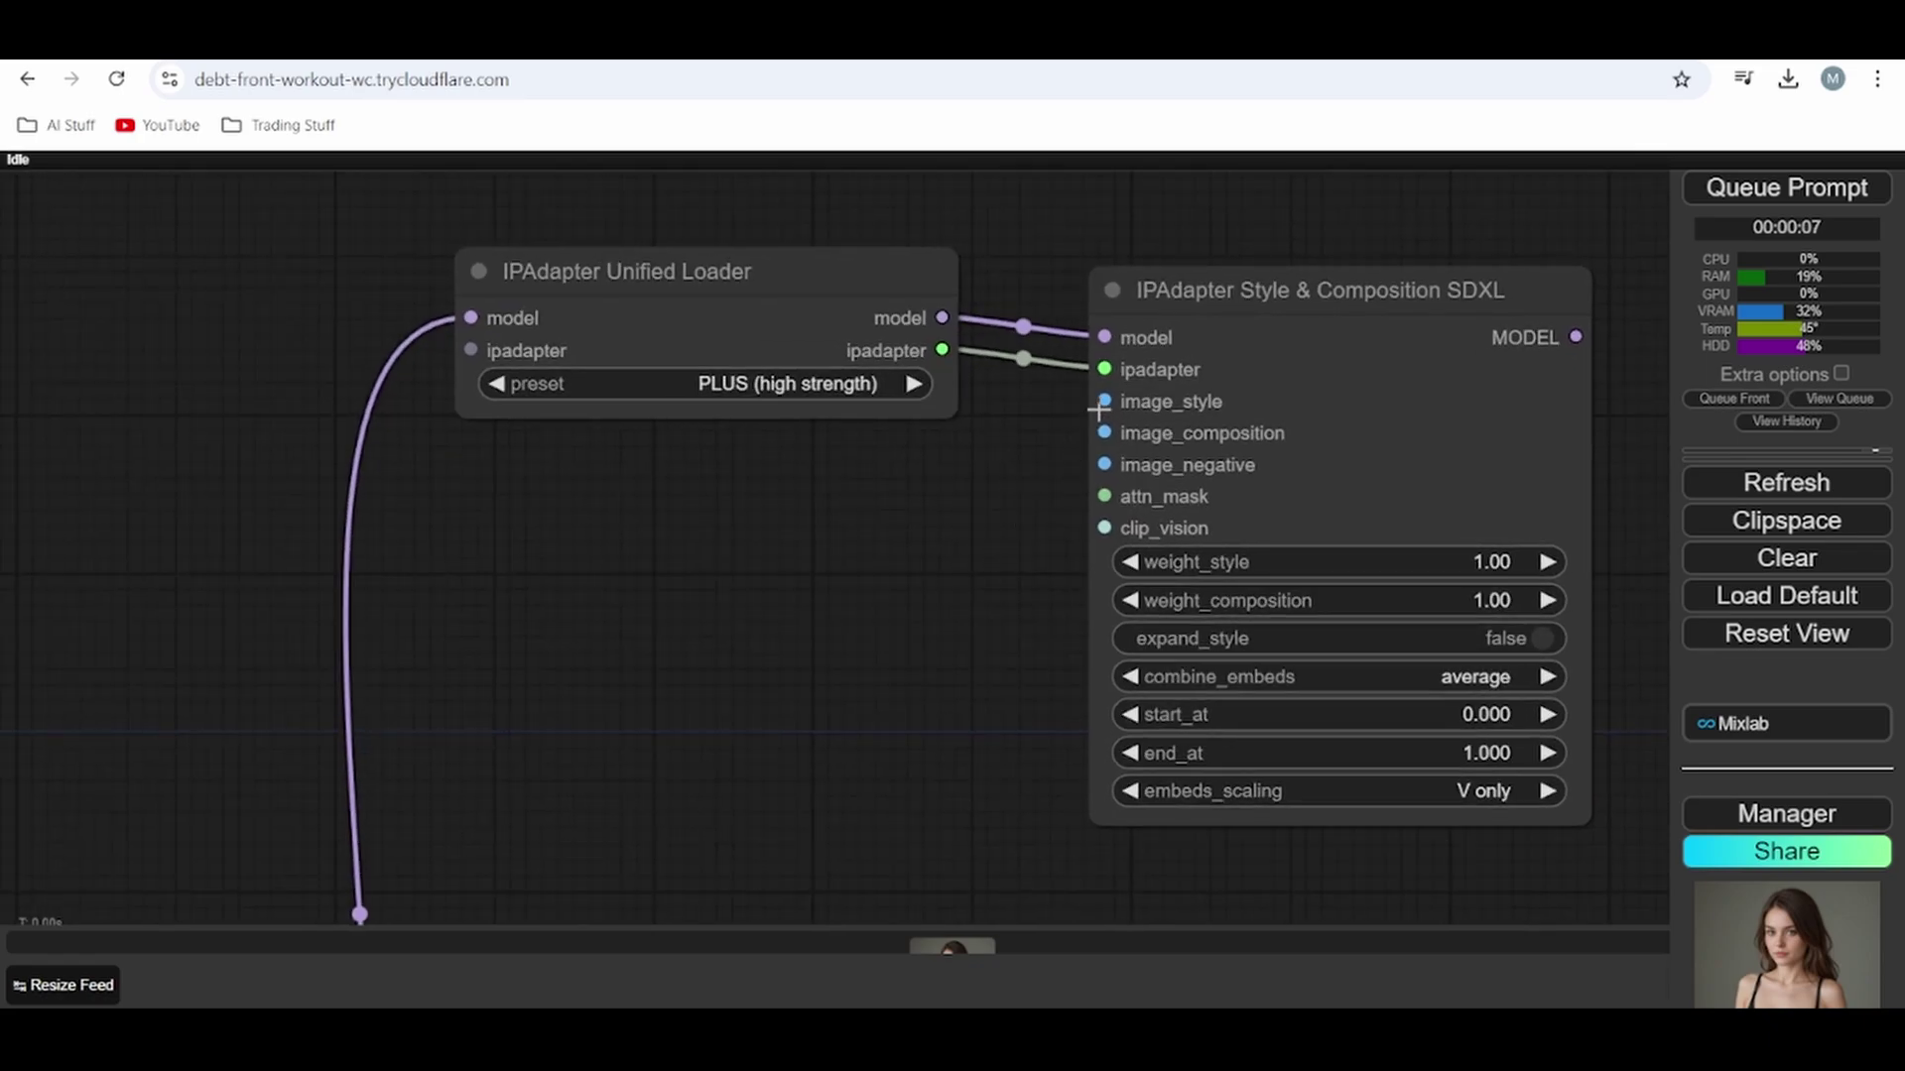
- Add a Load Image node from the image_style input and position it on the left
drag(1104, 402, 413, 527)
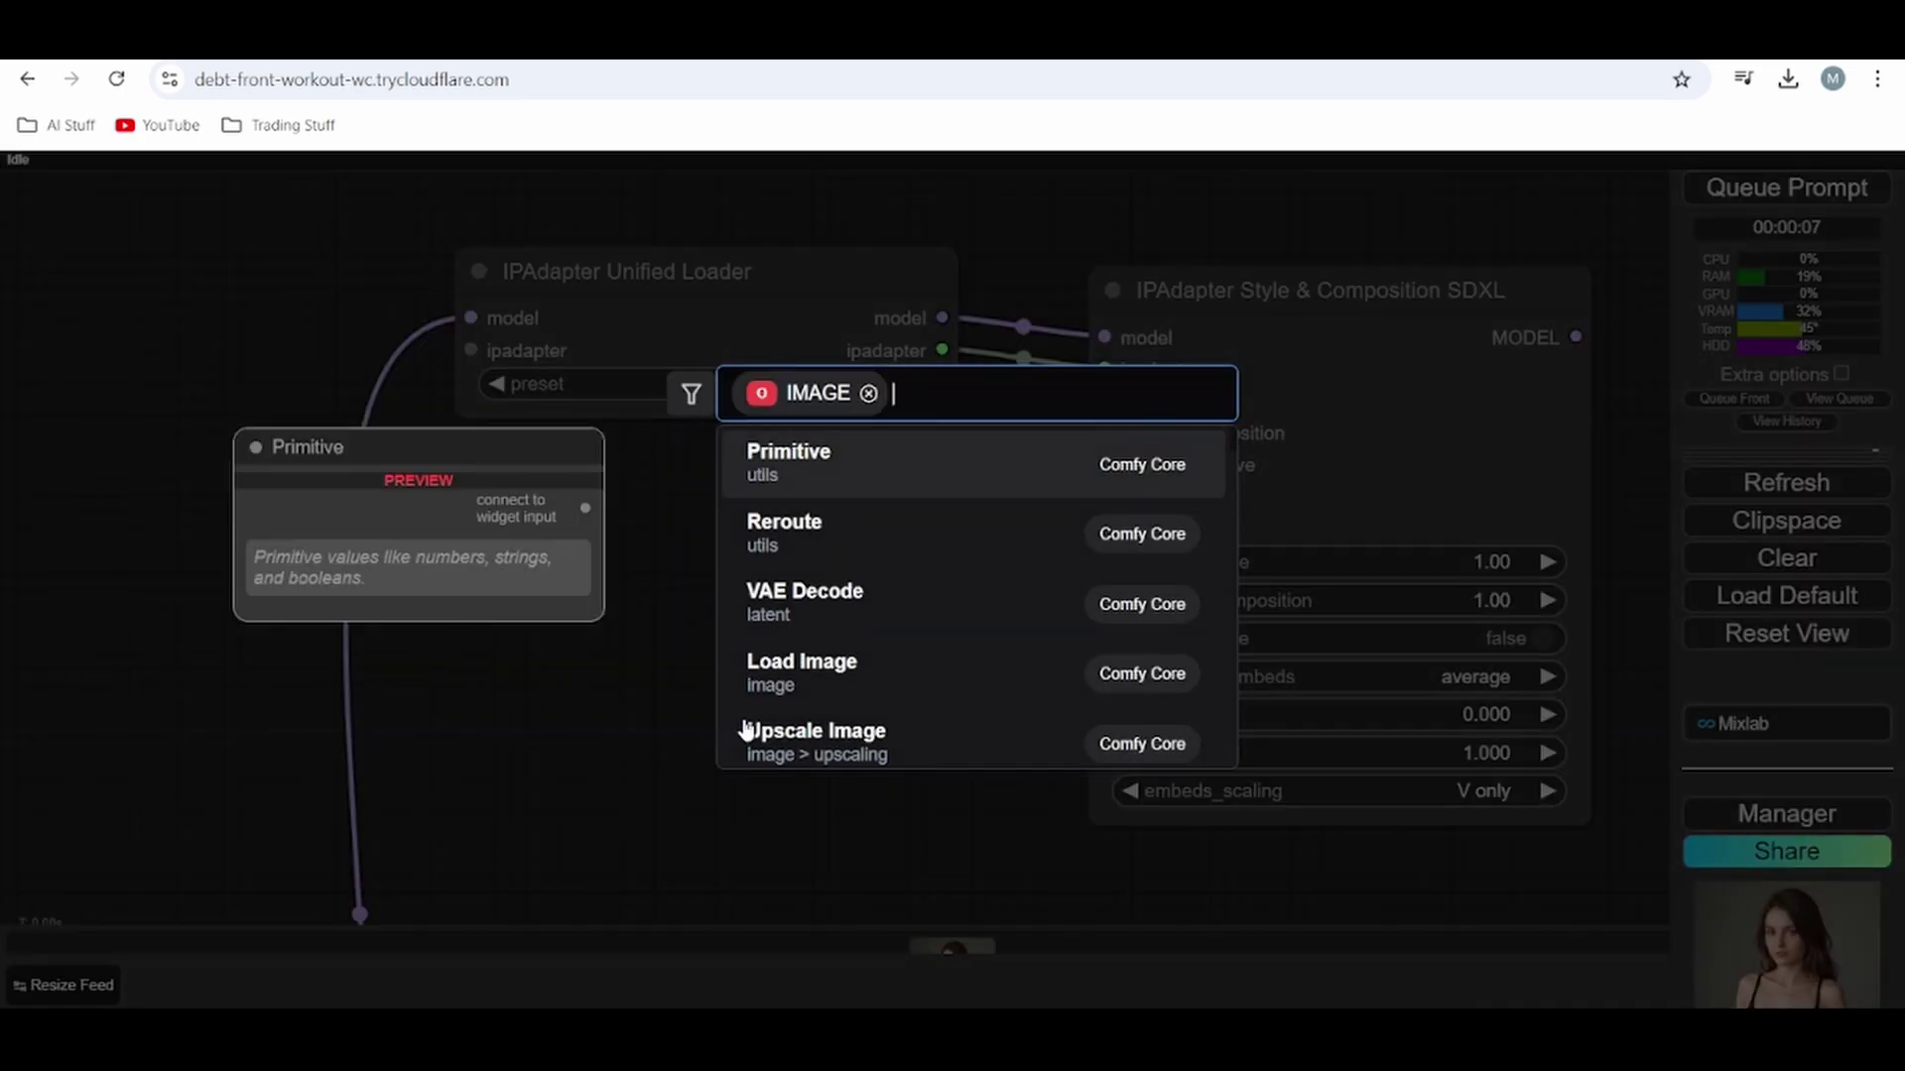
click(859, 693)
drag(553, 520, 255, 468)
drag(580, 598, 860, 532)
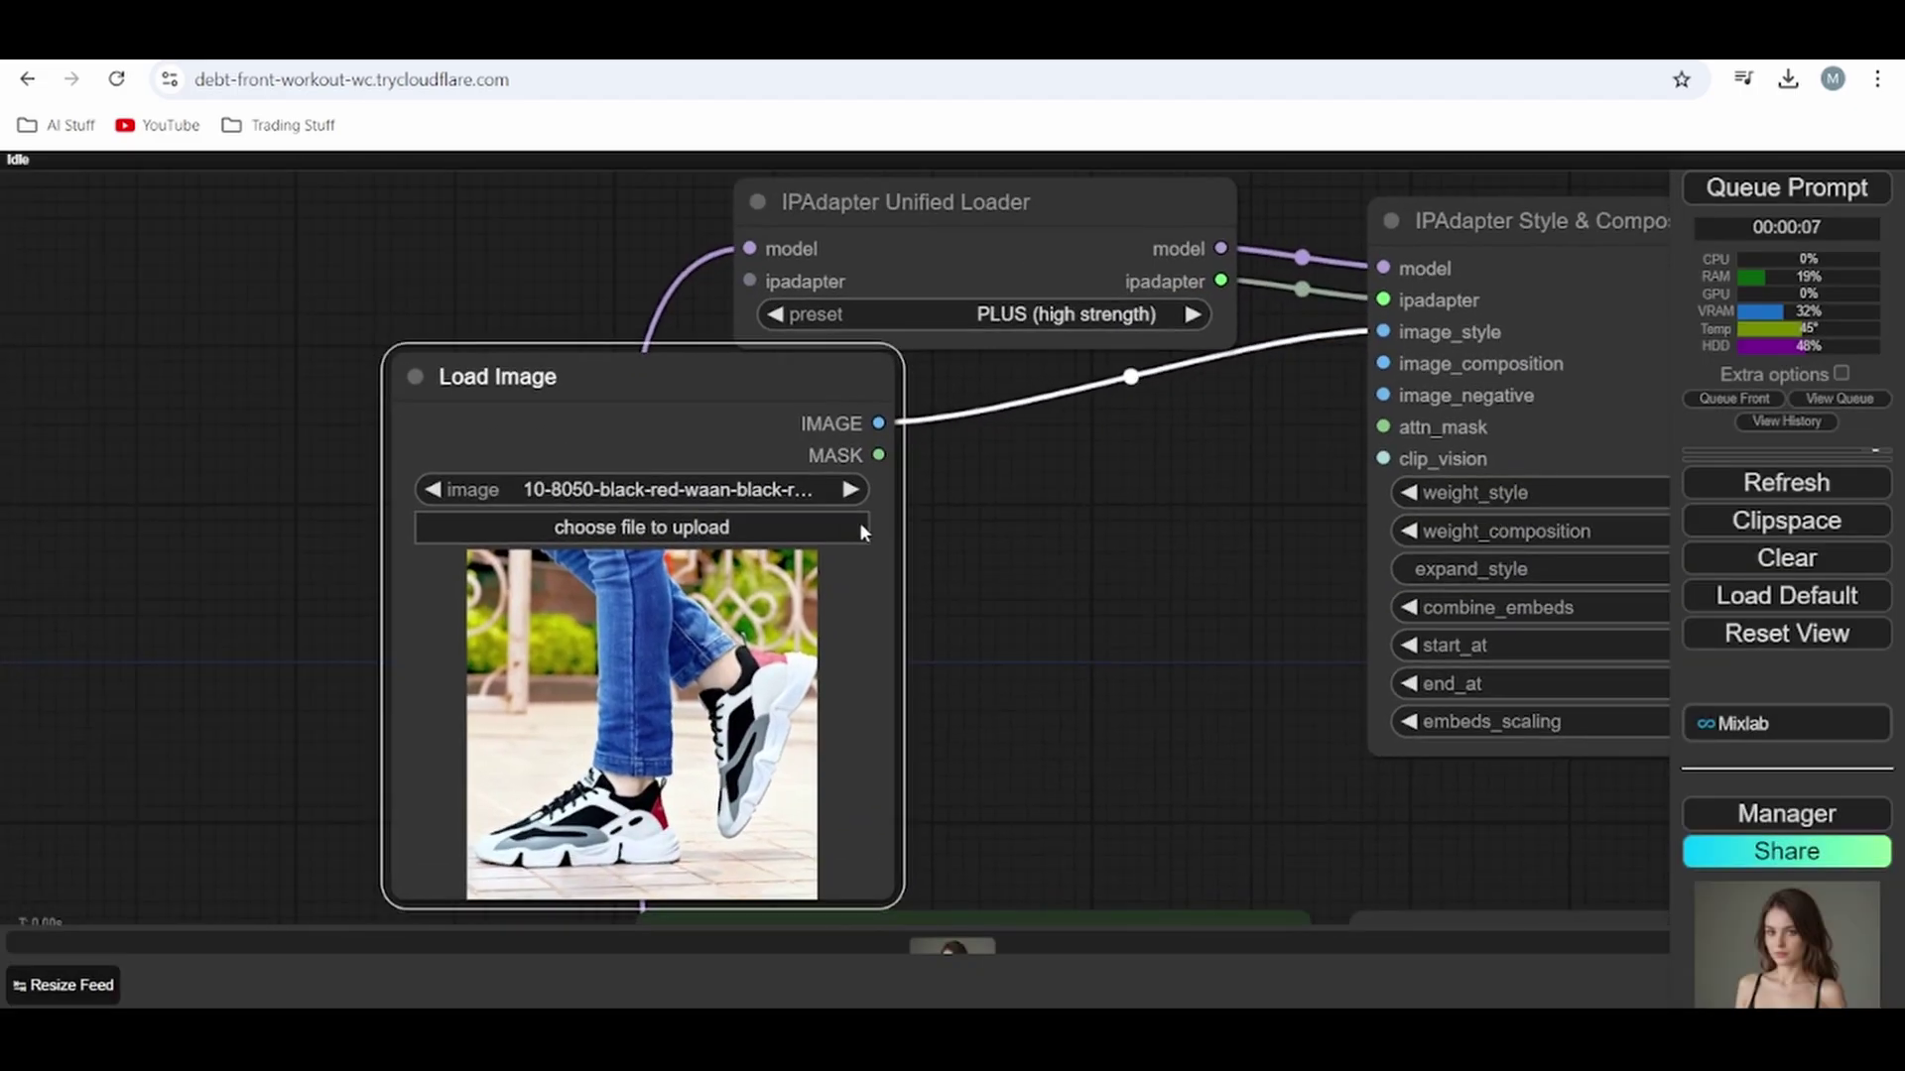
mouse_move(663, 384)
mouse_down()
mouse_move(514, 417)
mouse_move(395, 410)
mouse_up()
- Load the desert sunset image download (1).jpg into the Load Image node
click(468, 545)
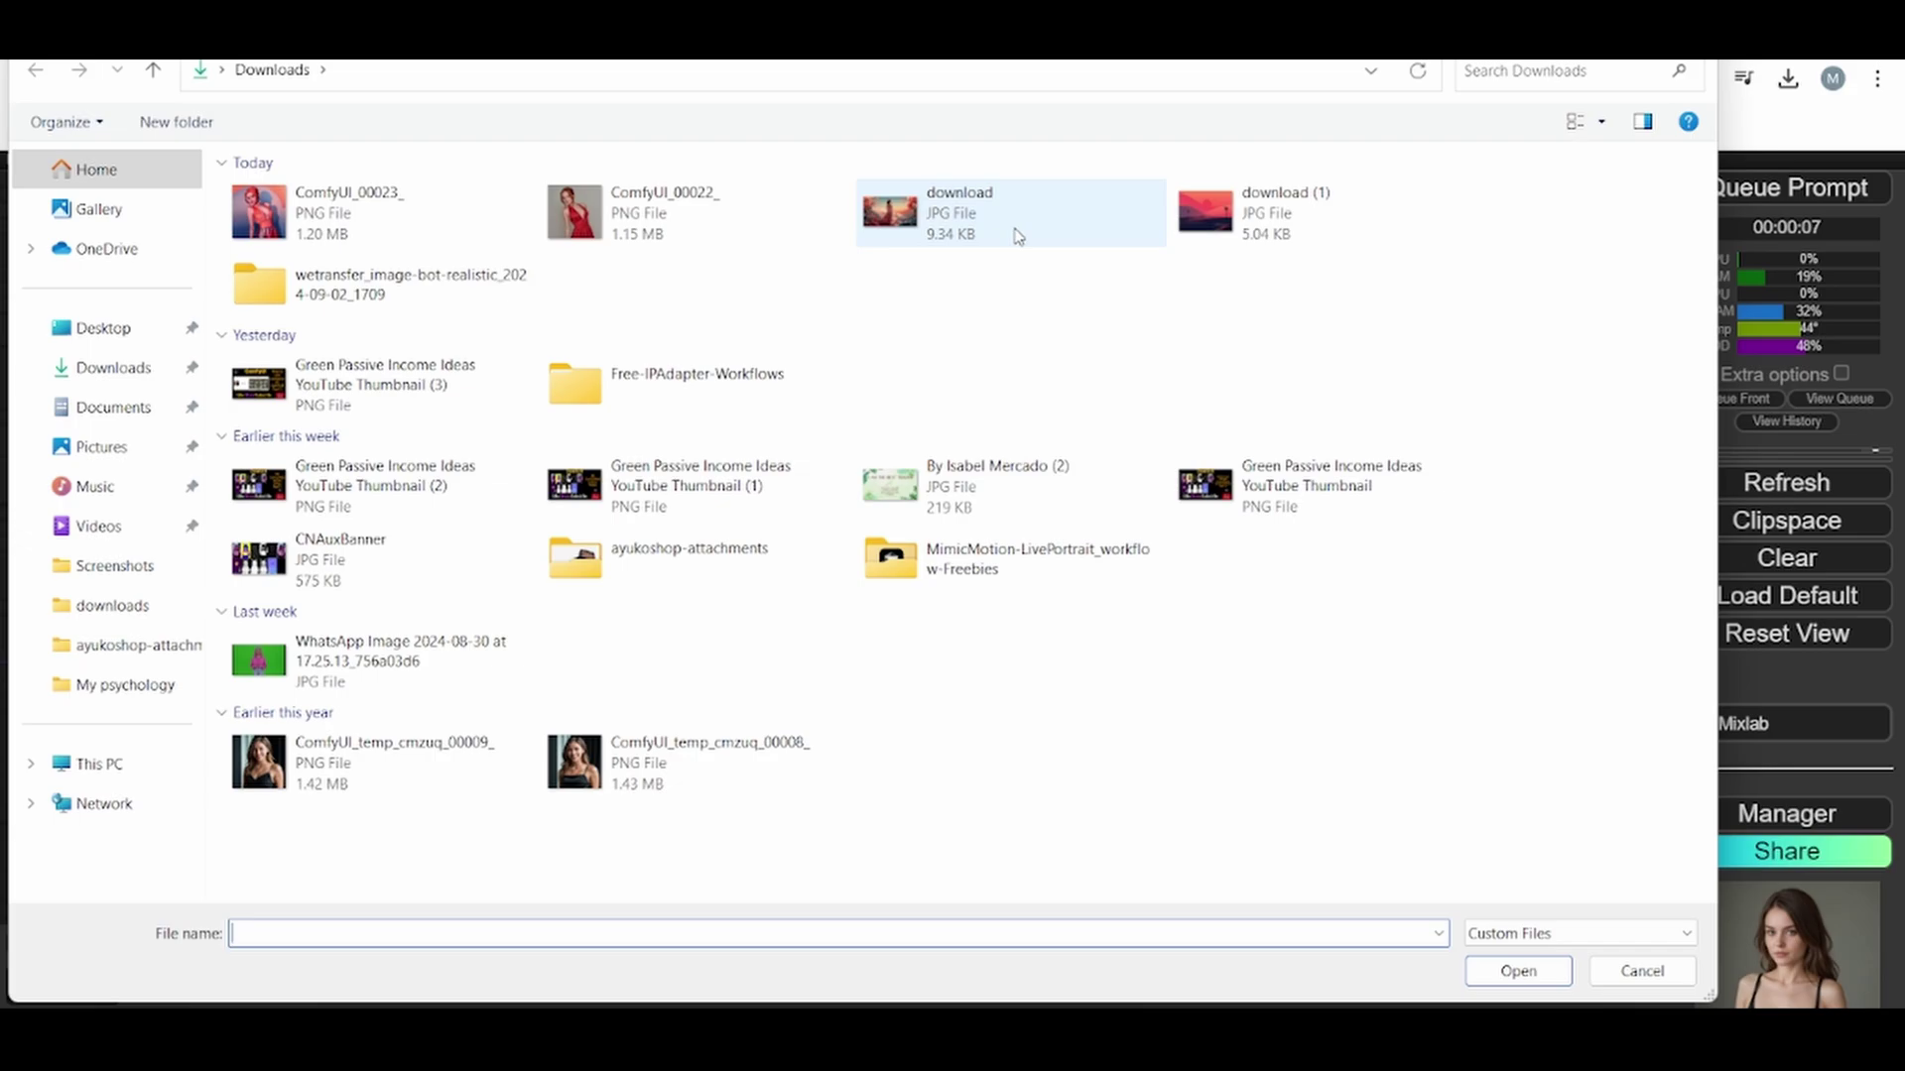
click(1279, 217)
click(1519, 971)
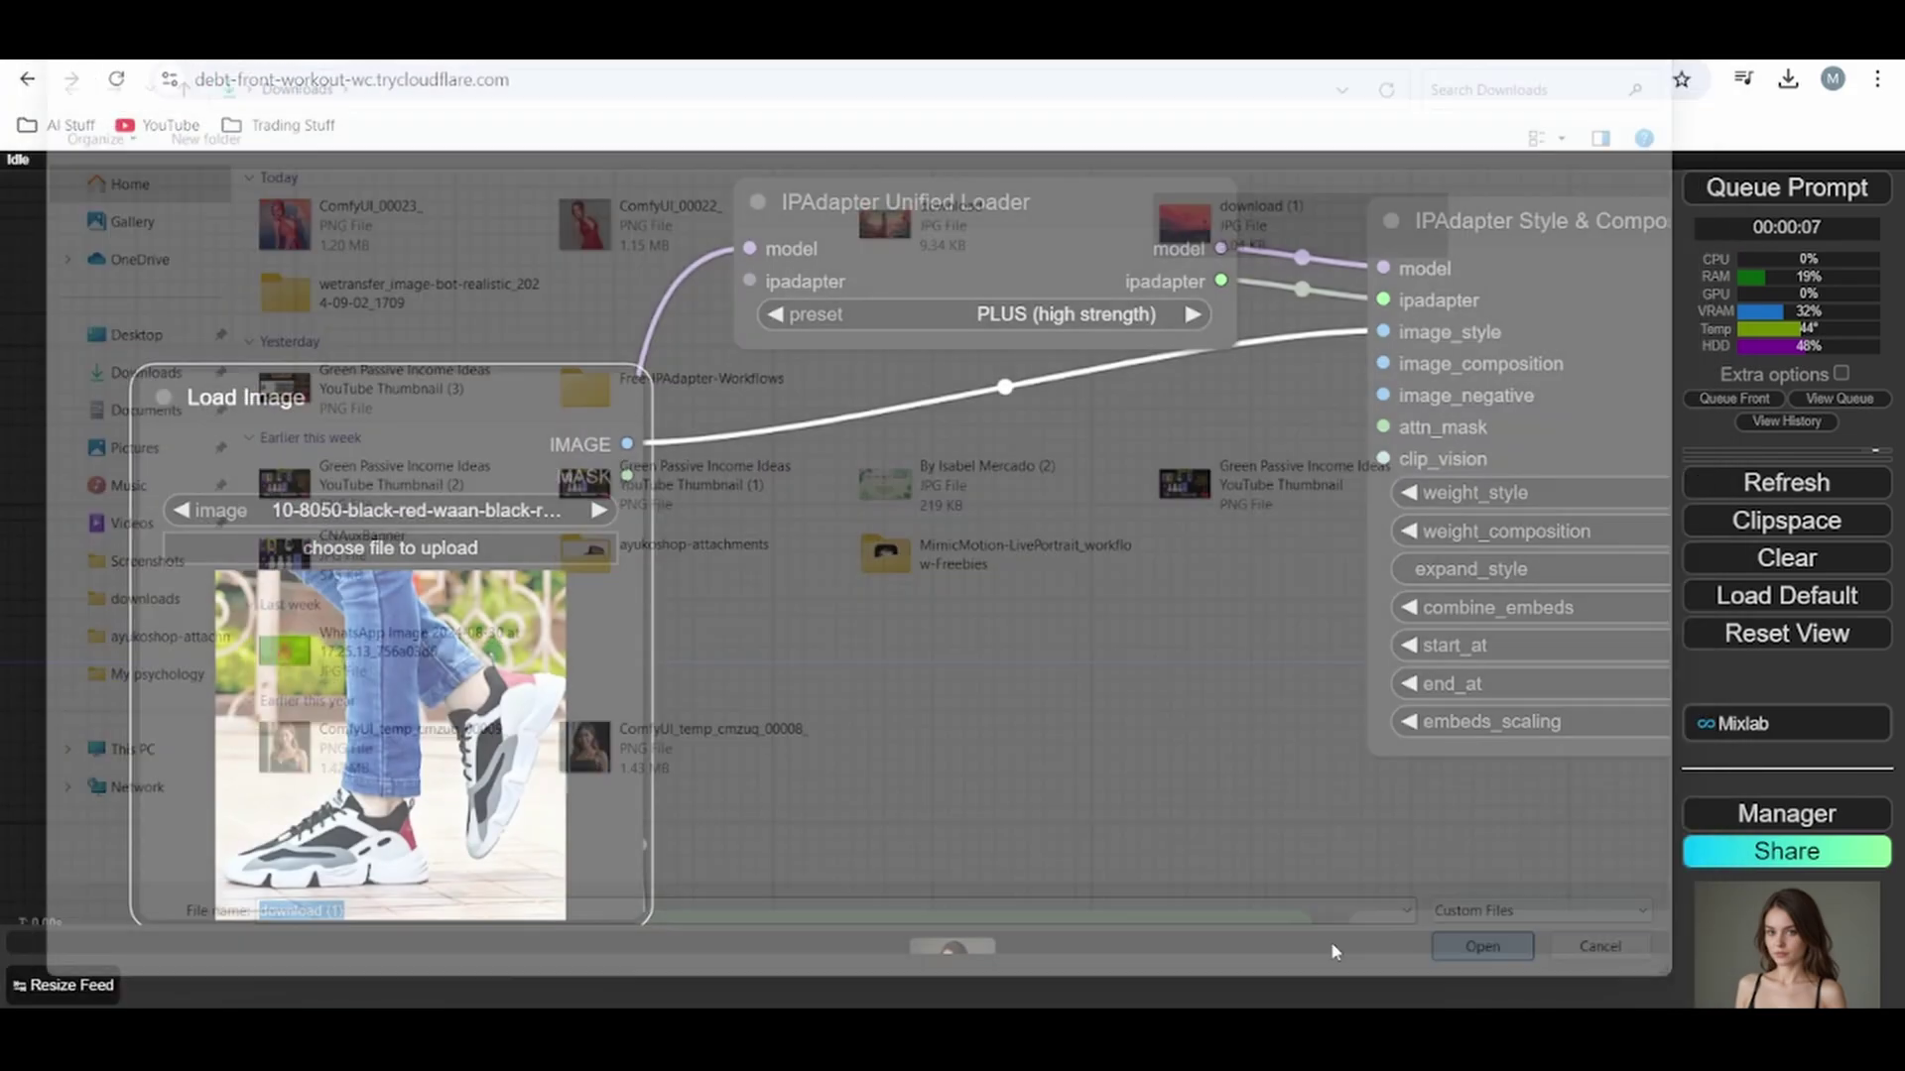
scroll(714, 580, down, 1)
mouse_move(383, 366)
mouse_down()
mouse_move(499, 345)
mouse_move(367, 331)
mouse_up()
scroll(1060, 545, down, 2)
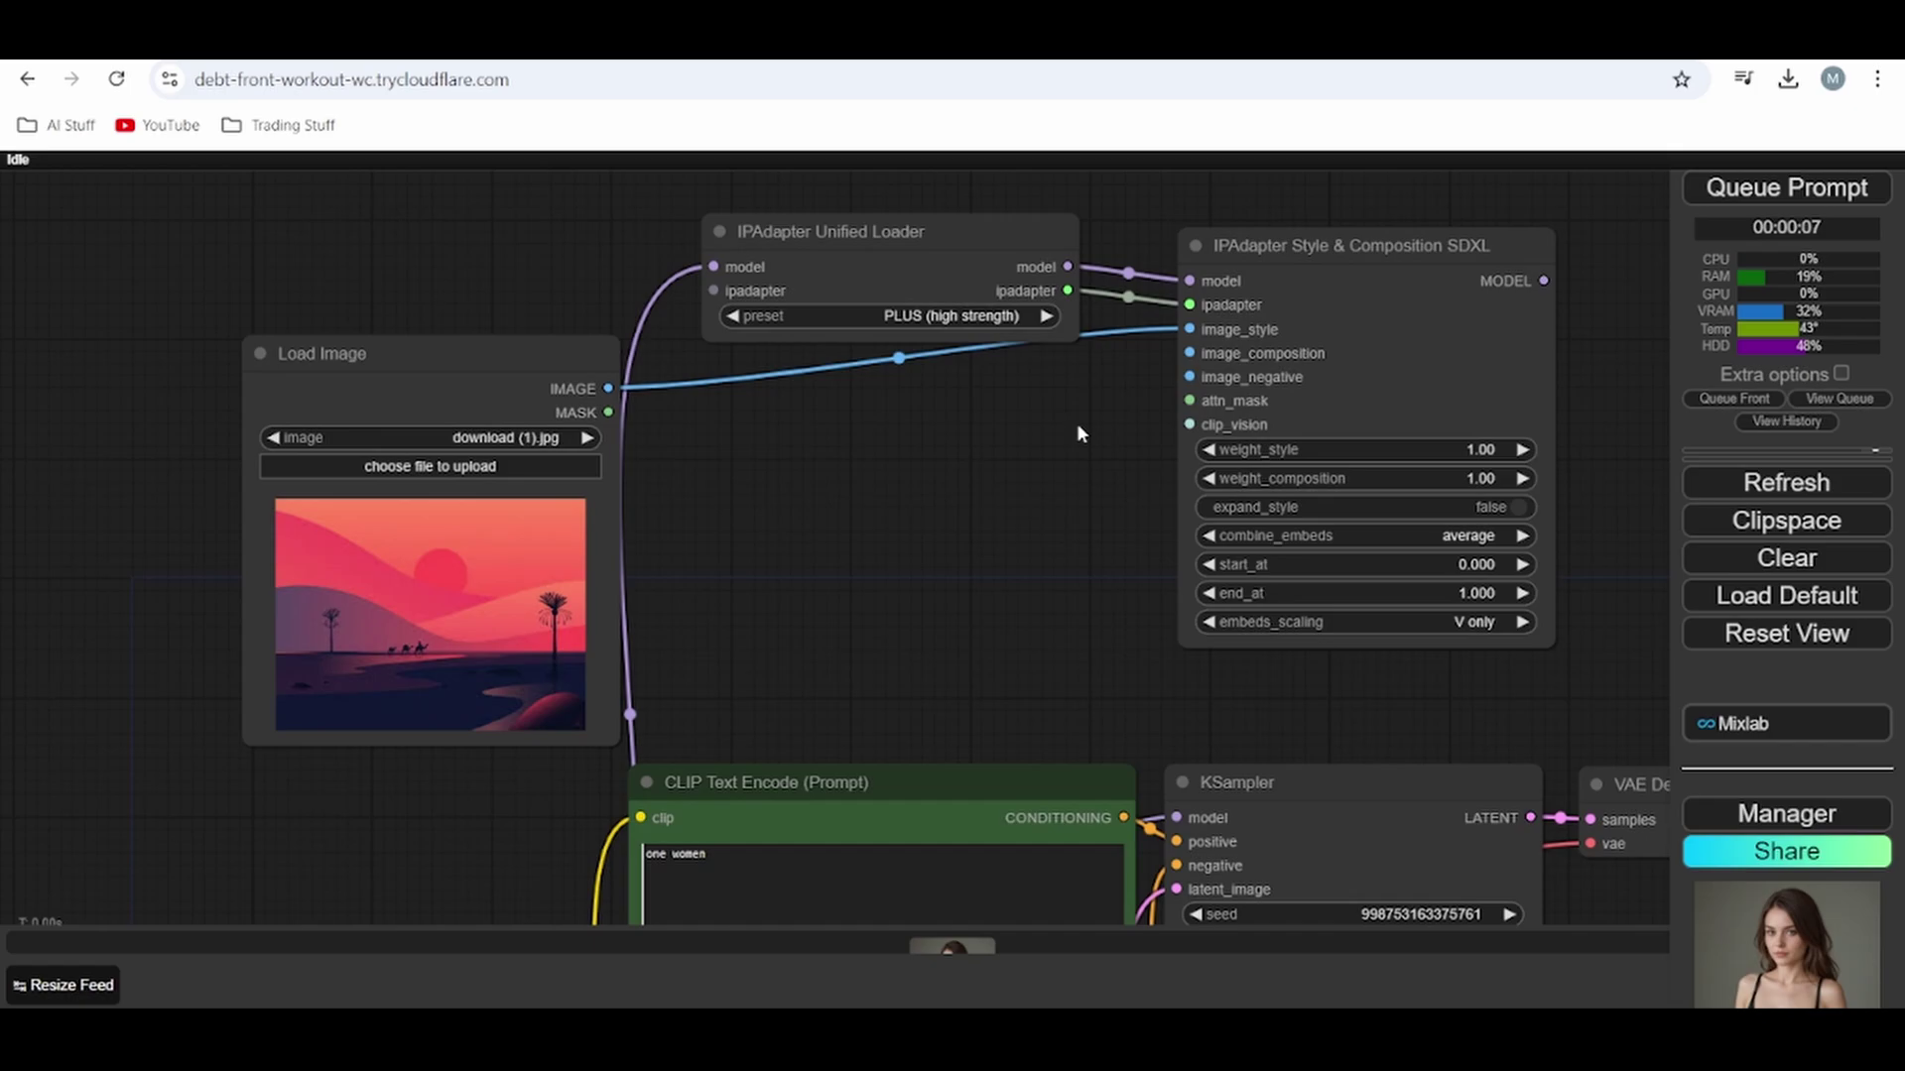
scroll(1076, 424, down, 5)
scroll(948, 274, down, 2)
scroll(1234, 715, down, 3)
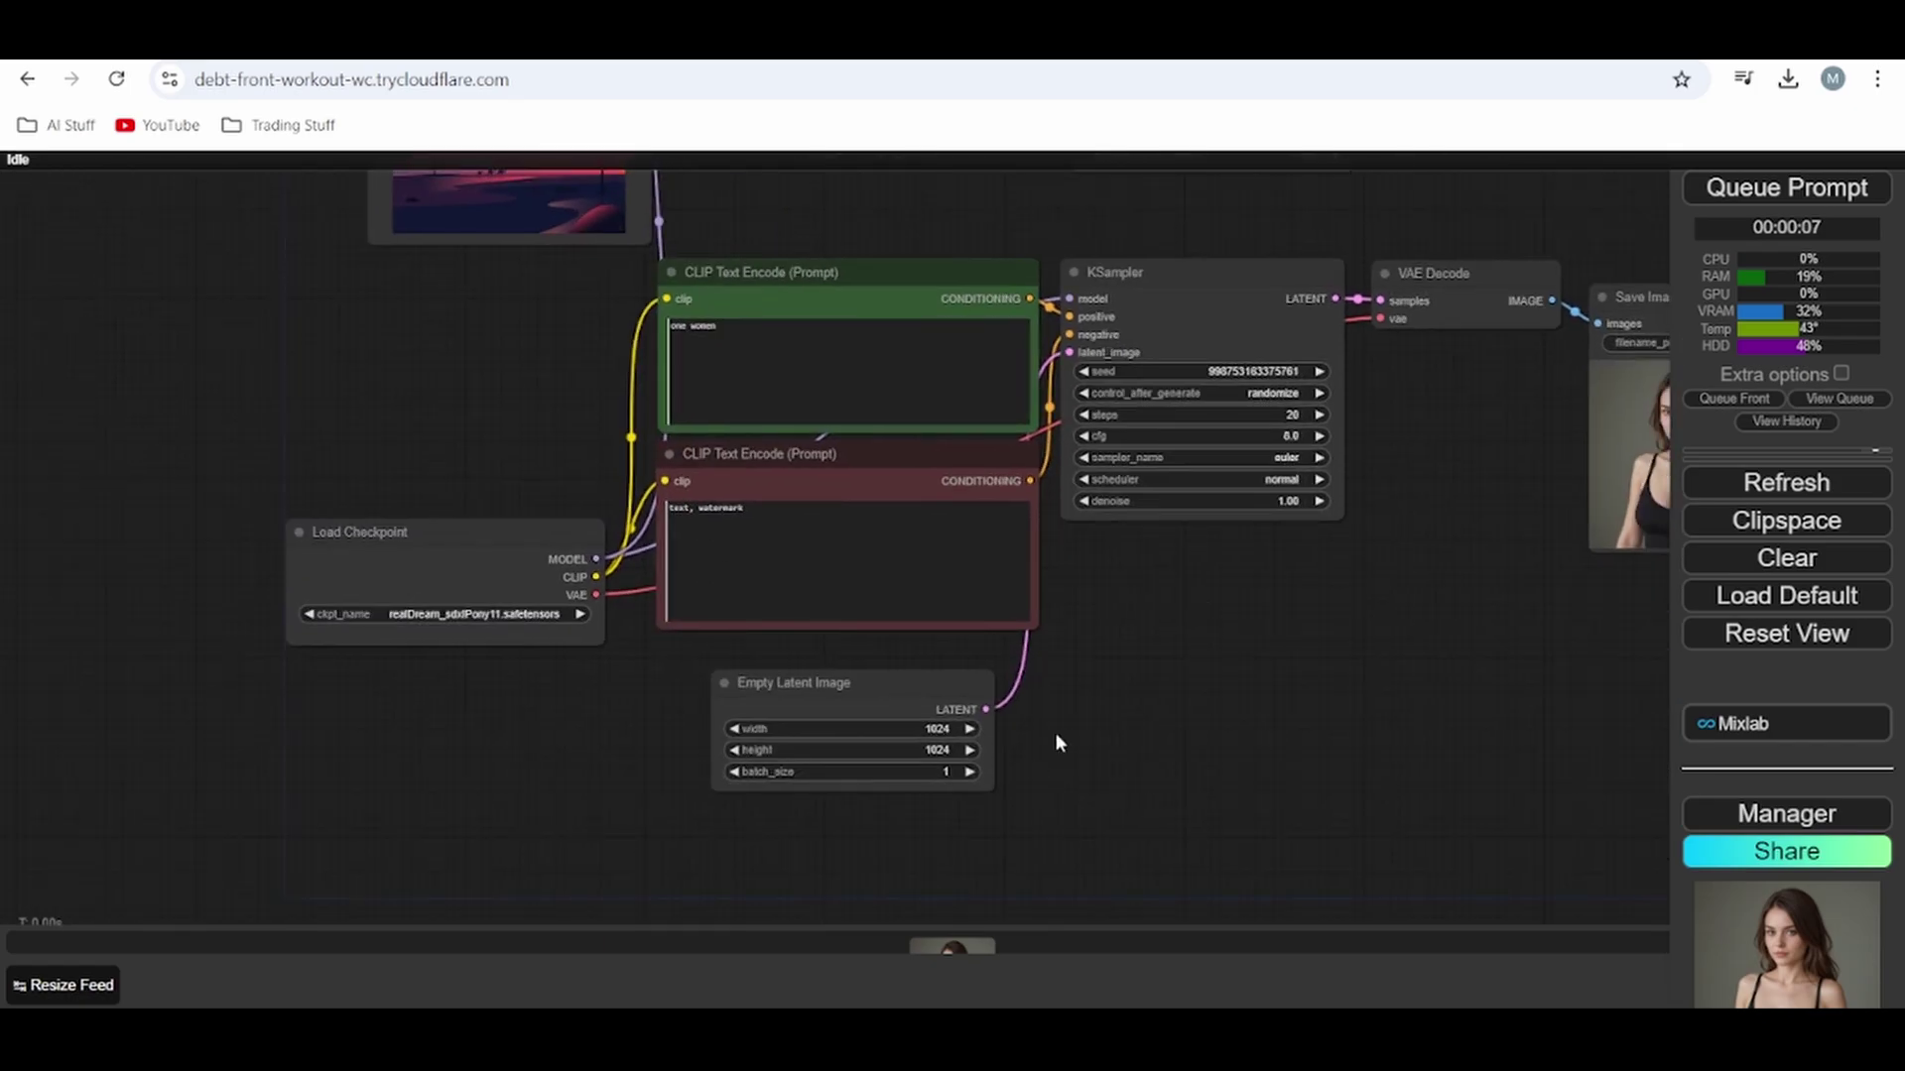
- Download the generated portrait from the Save Image node as ComfyUI_00026.png
drag(827, 684, 856, 689)
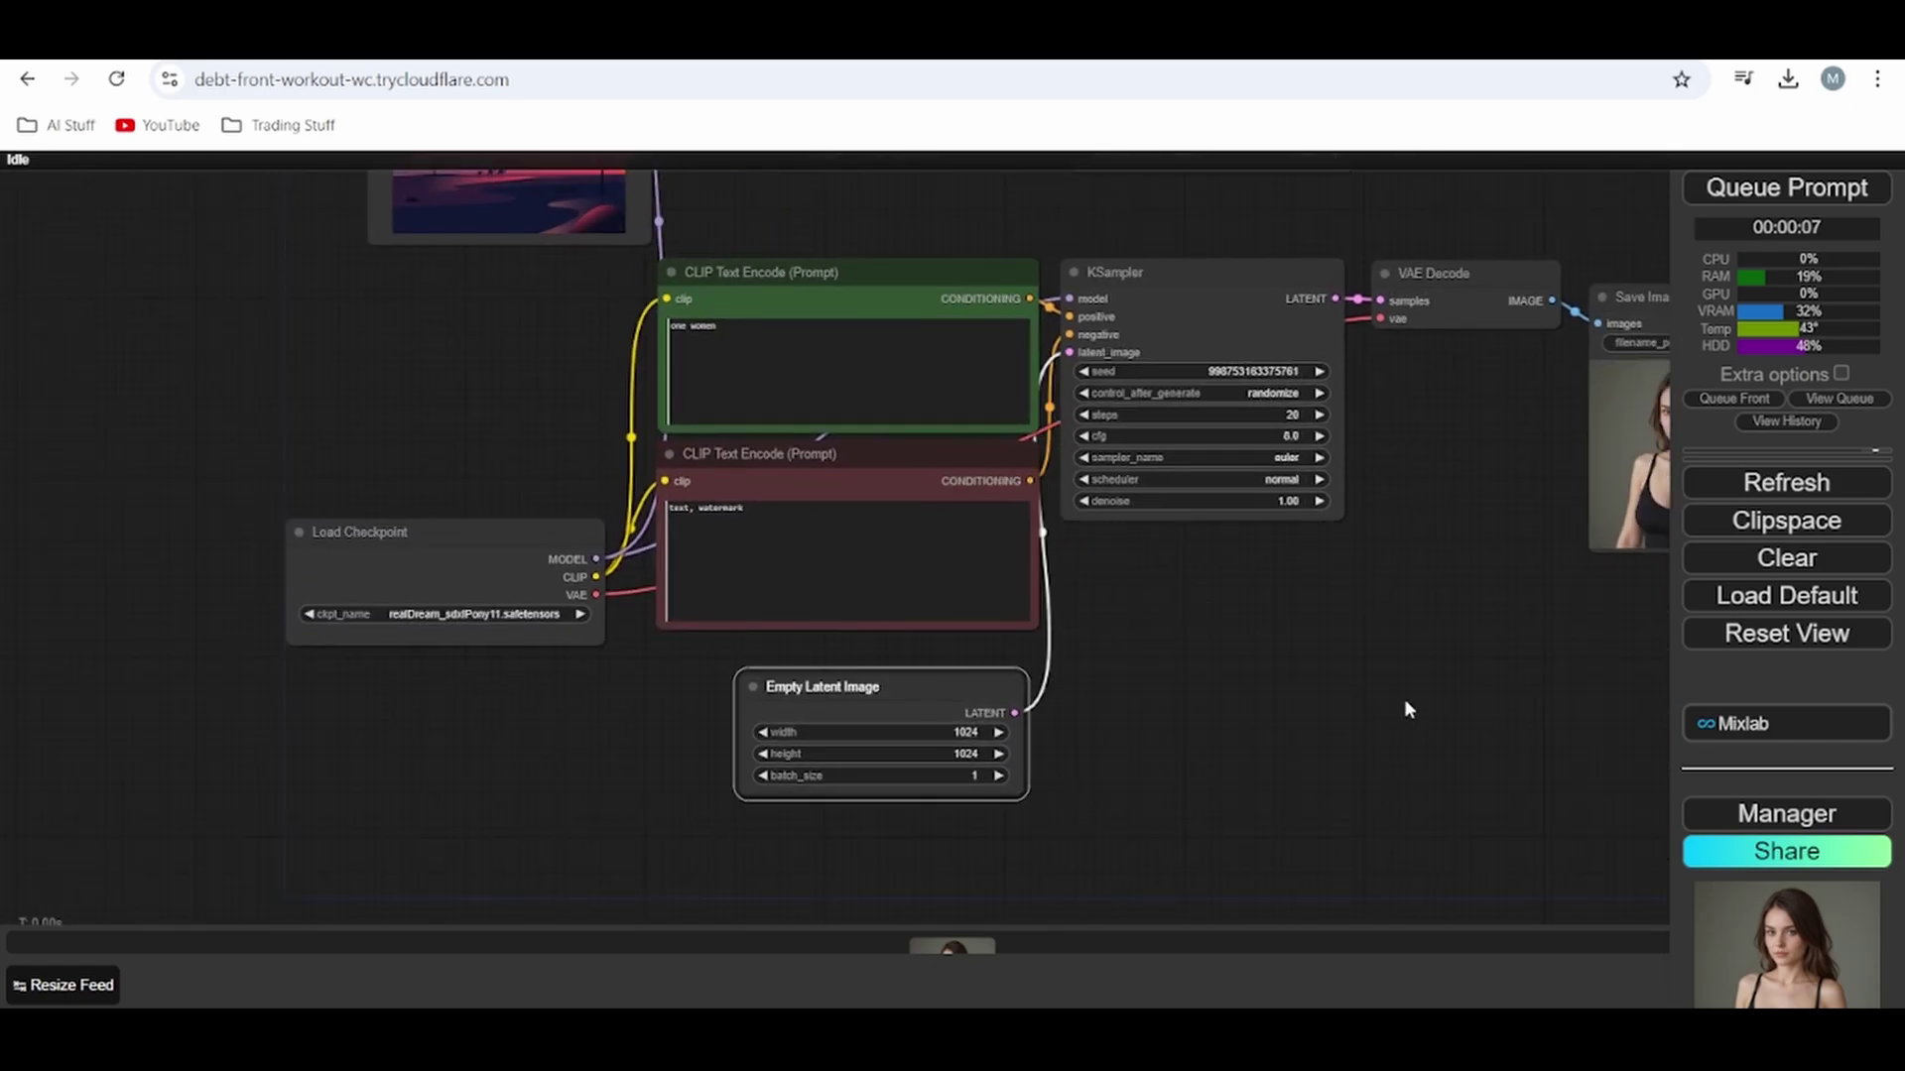
drag(1406, 710, 1181, 727)
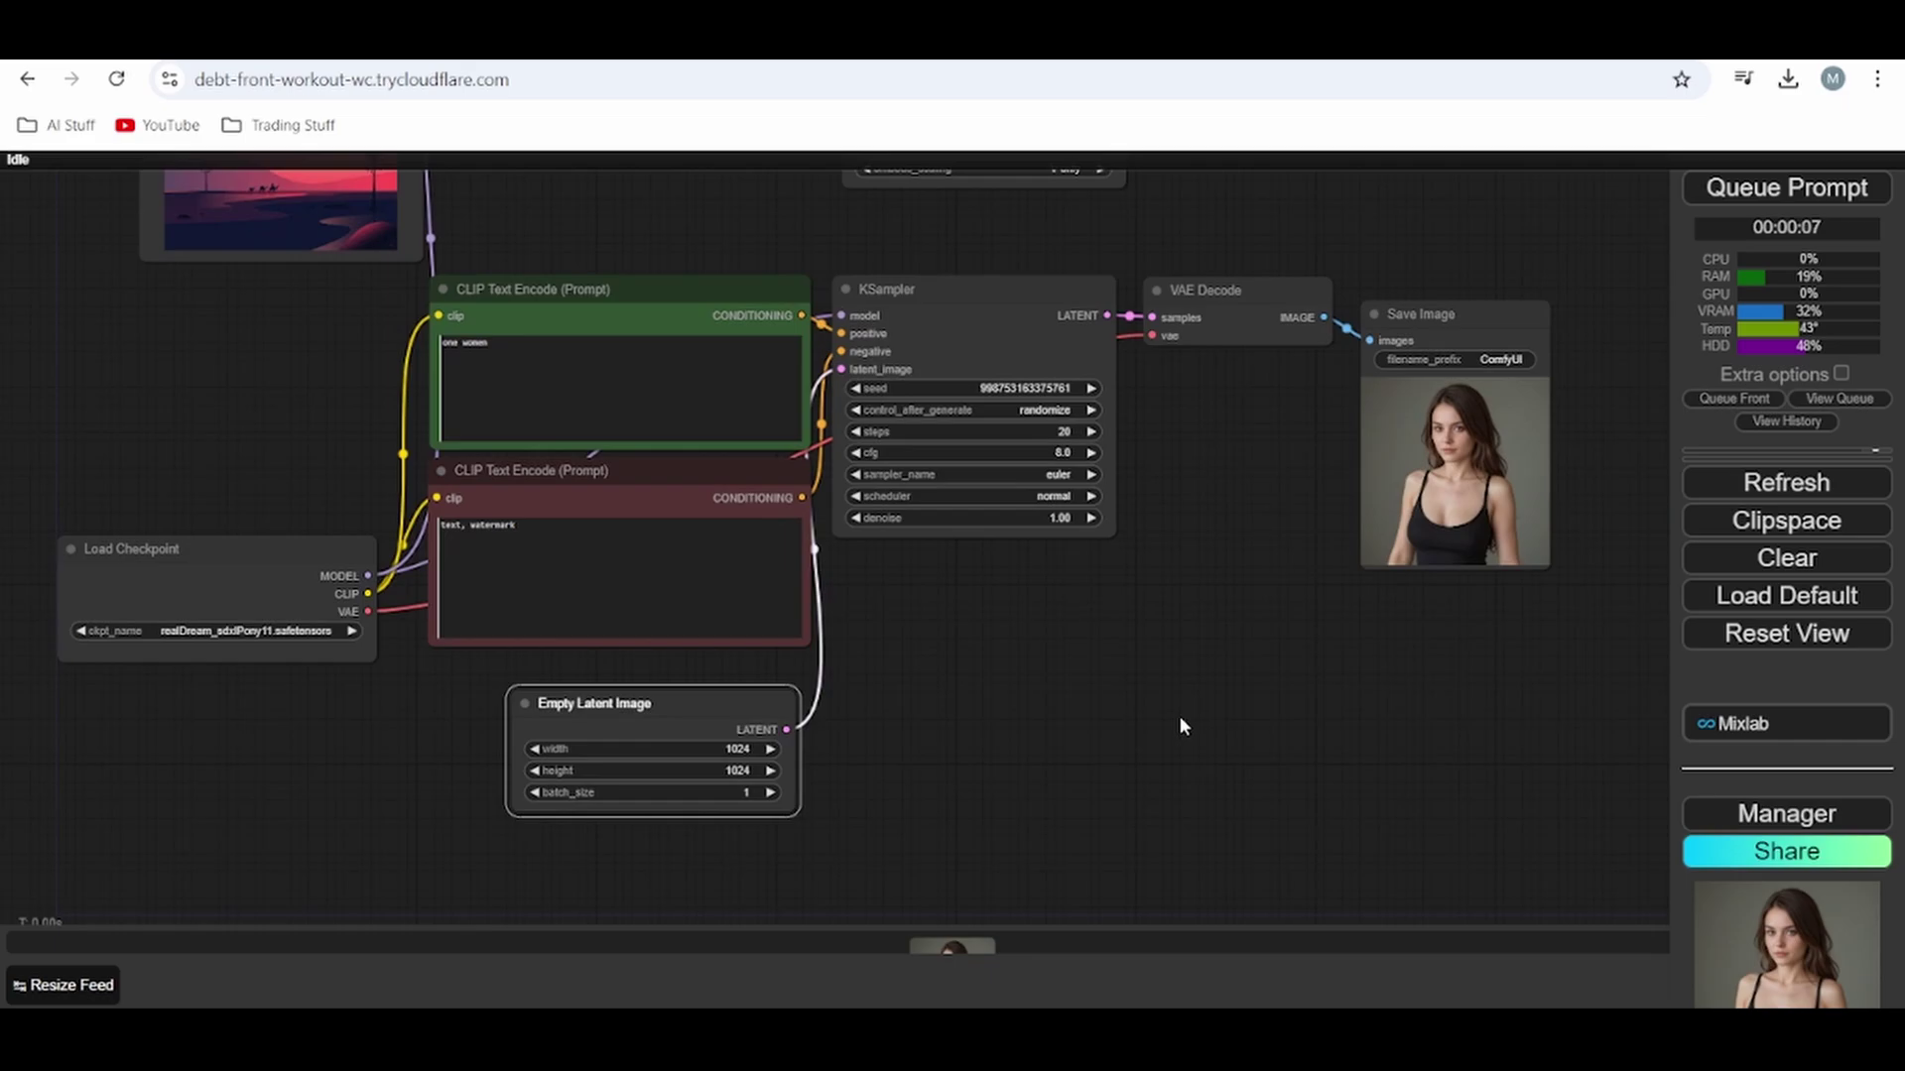
right_click(1466, 447)
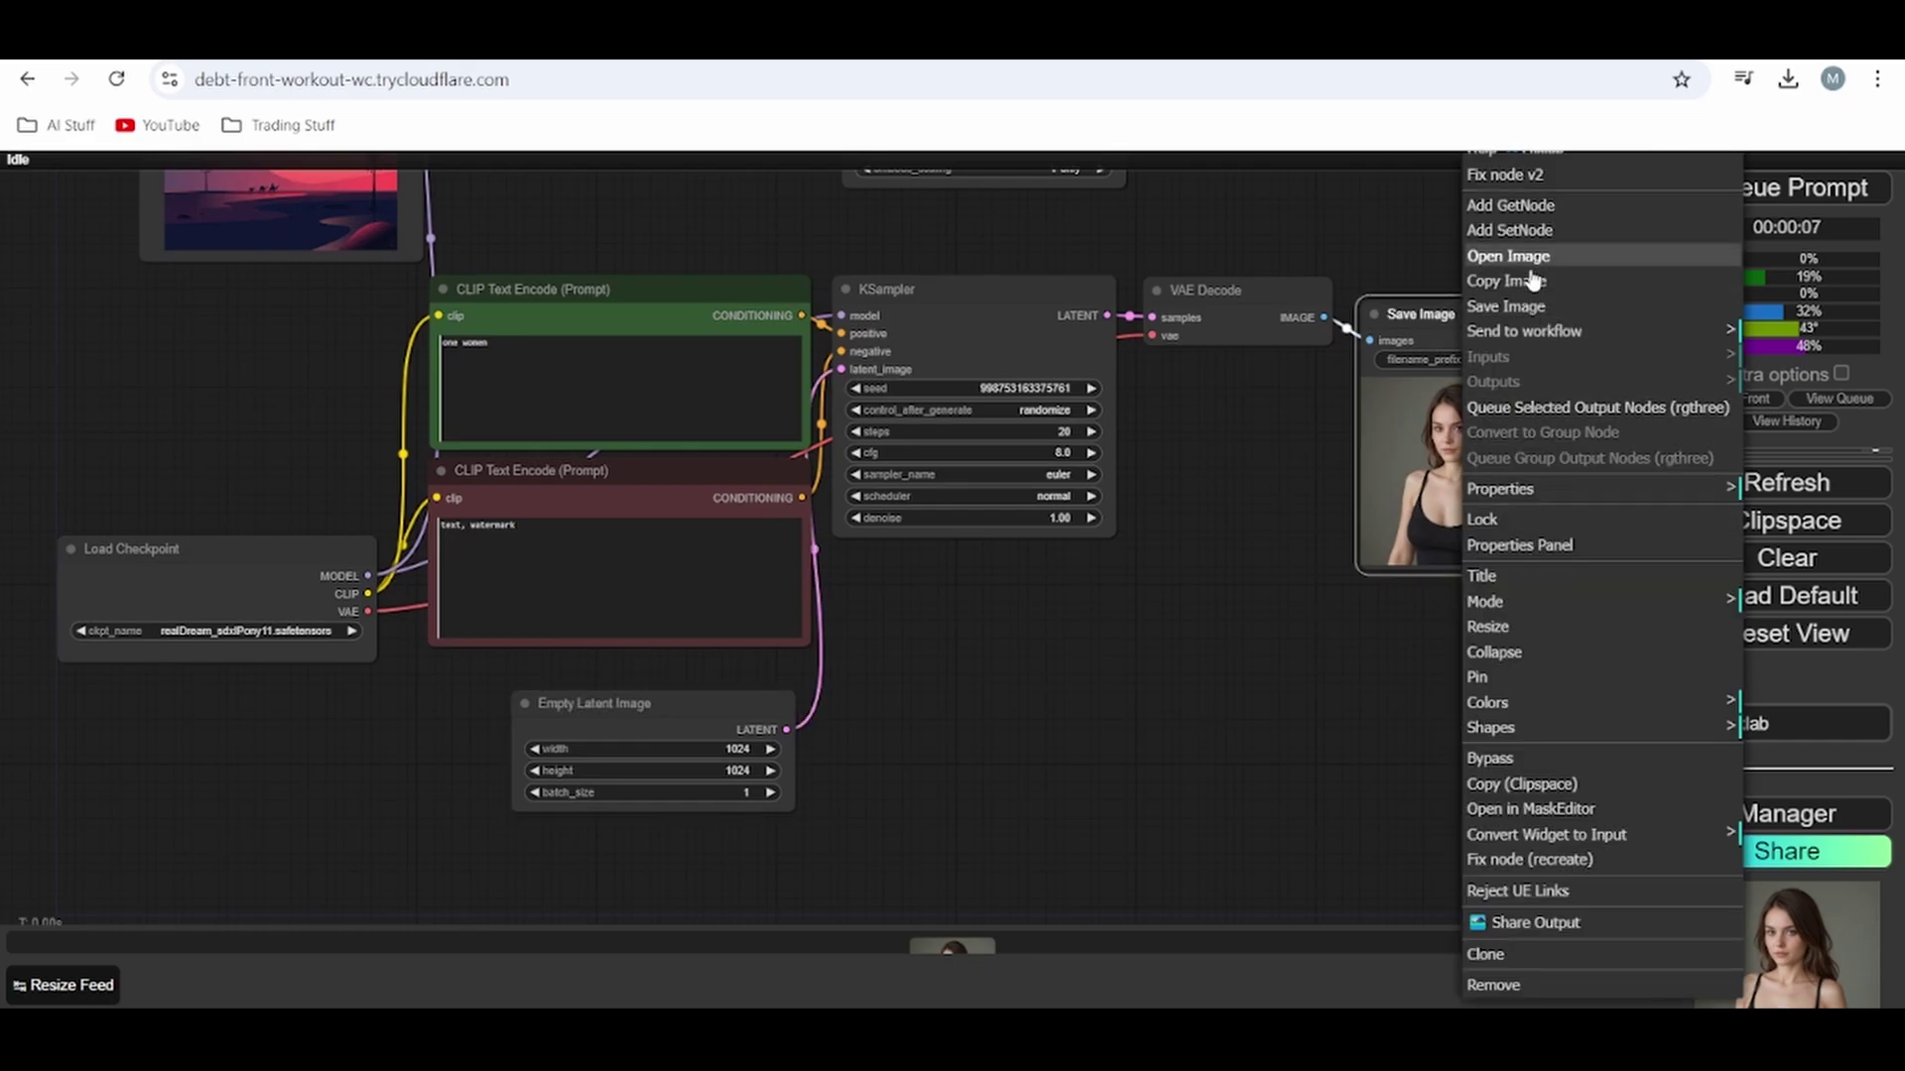
click(1506, 306)
- Pan the graph and open node search to add a Load Image node
drag(544, 746, 736, 750)
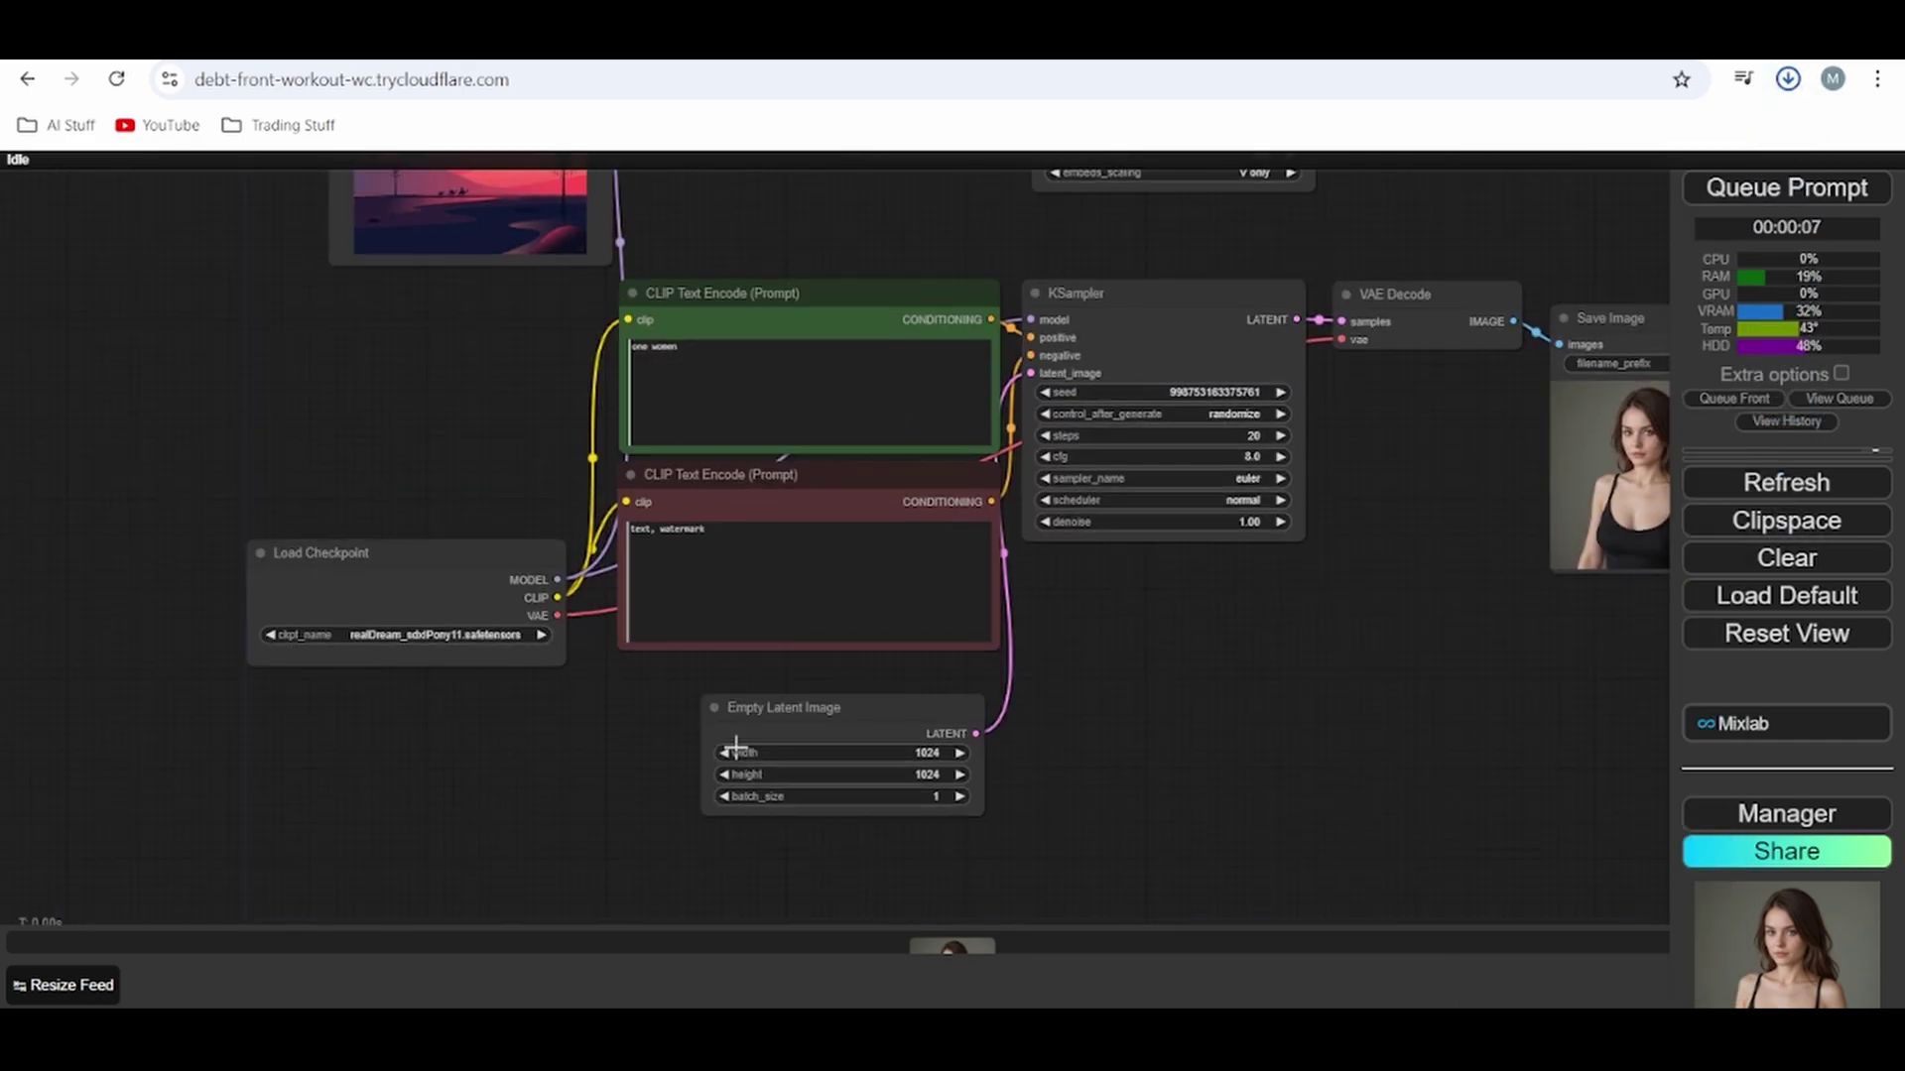
drag(517, 762, 607, 700)
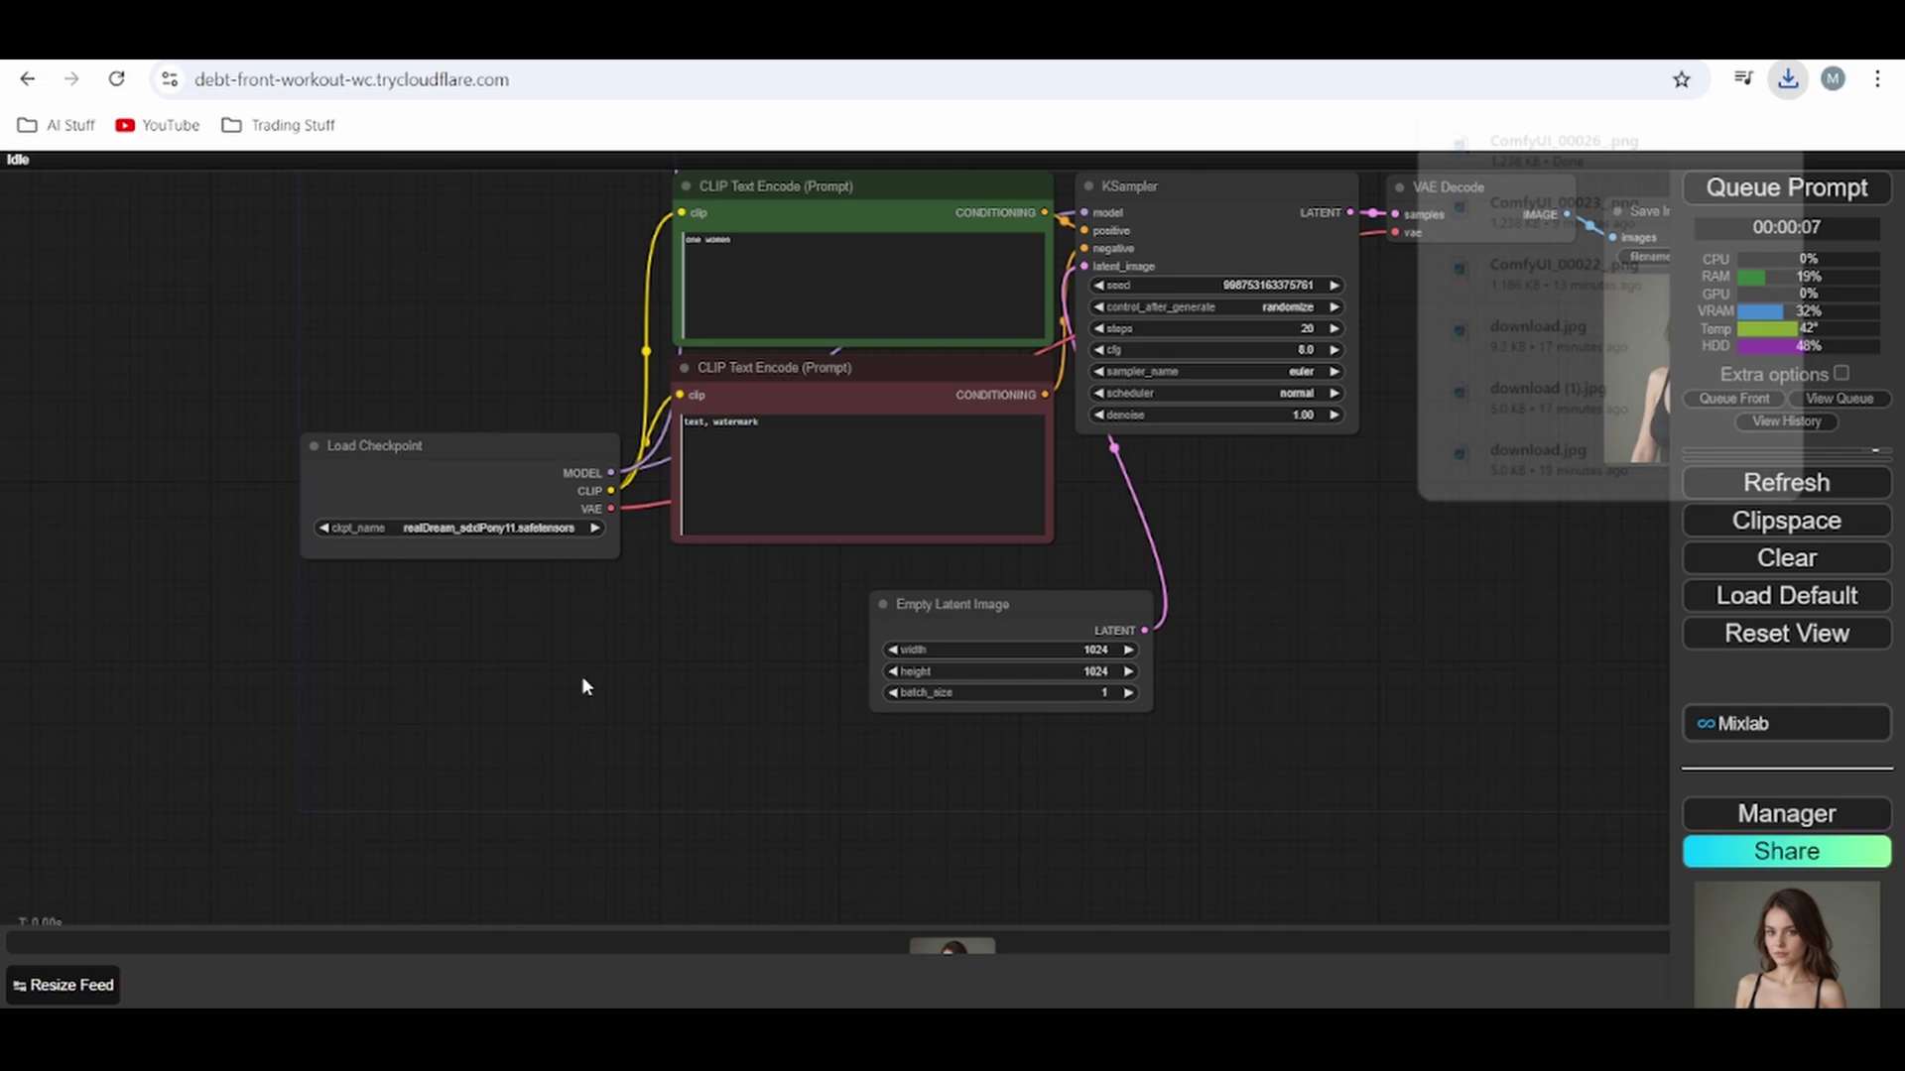
double_click(581, 687)
text(load)
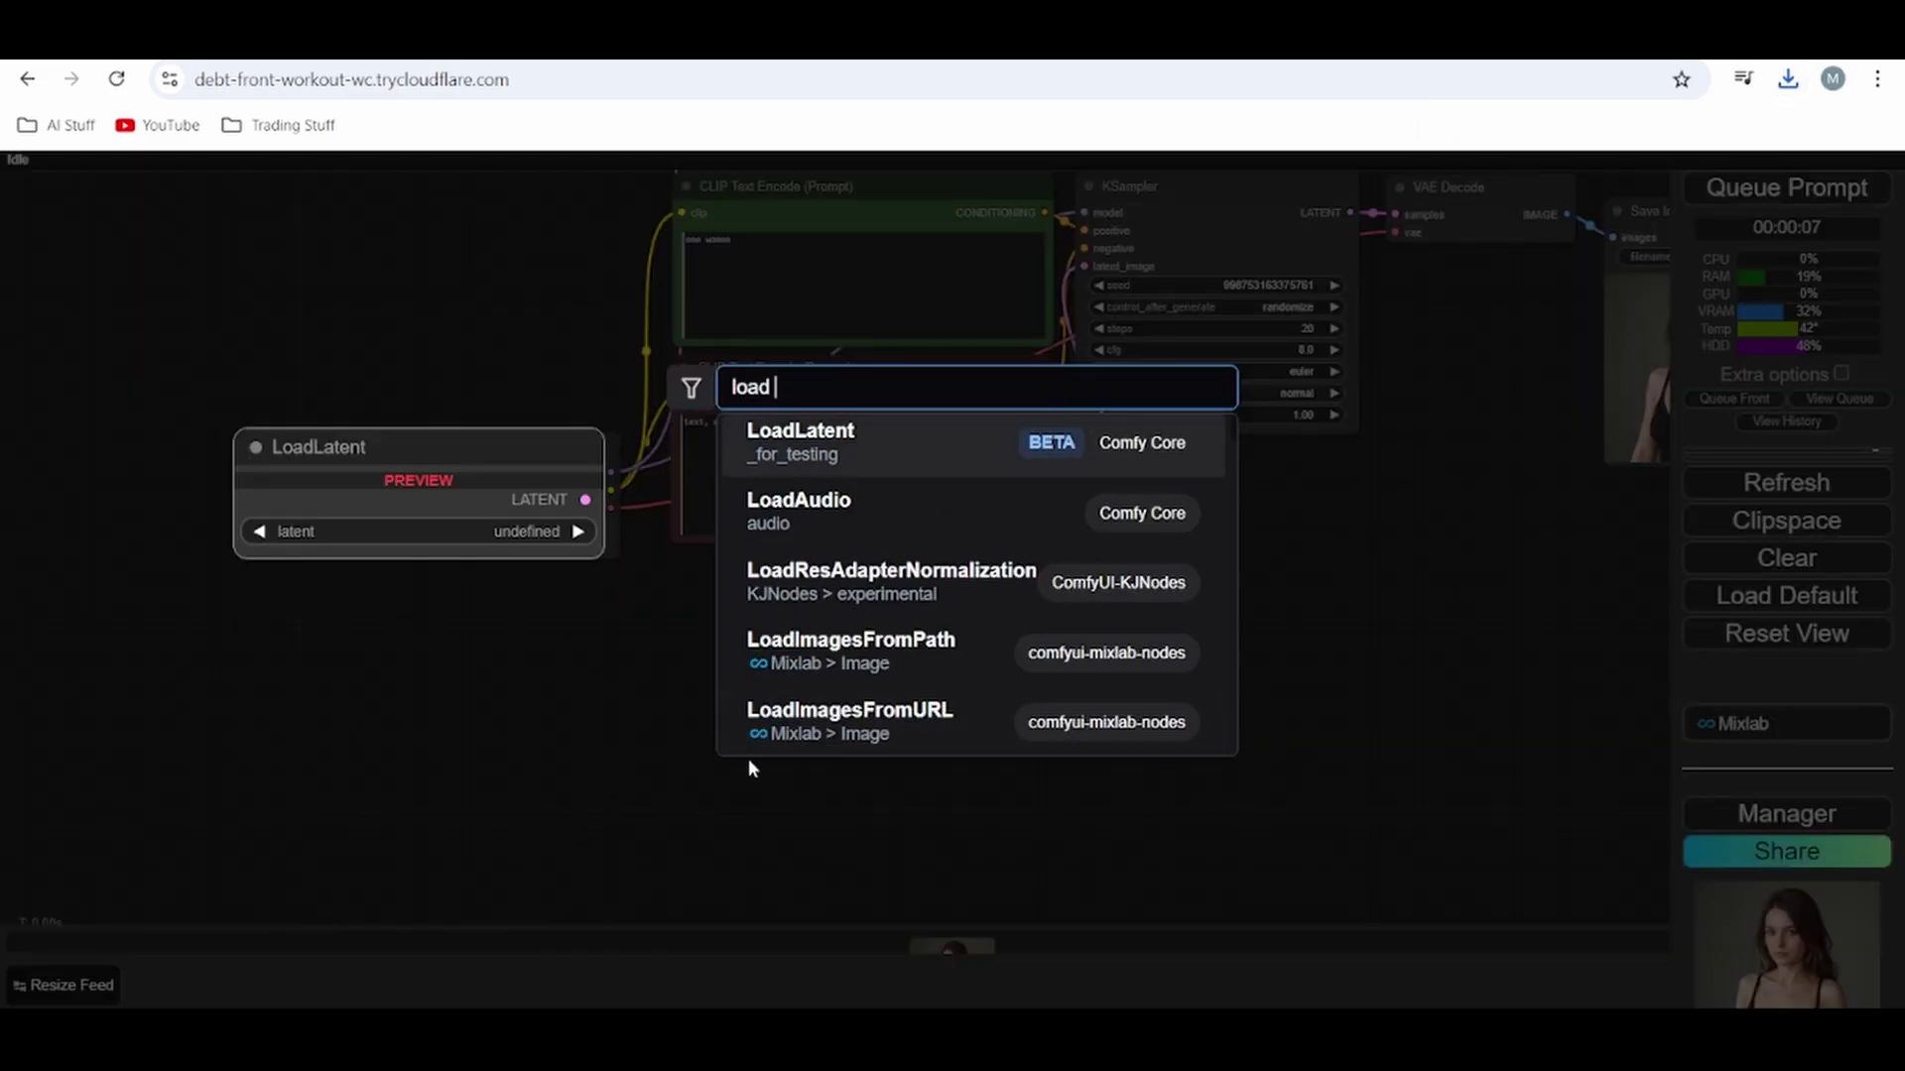
text( i)
- Add a Load Image node beside Load Checkpoint and upload ComfyUI_00026_.png into it
click(918, 639)
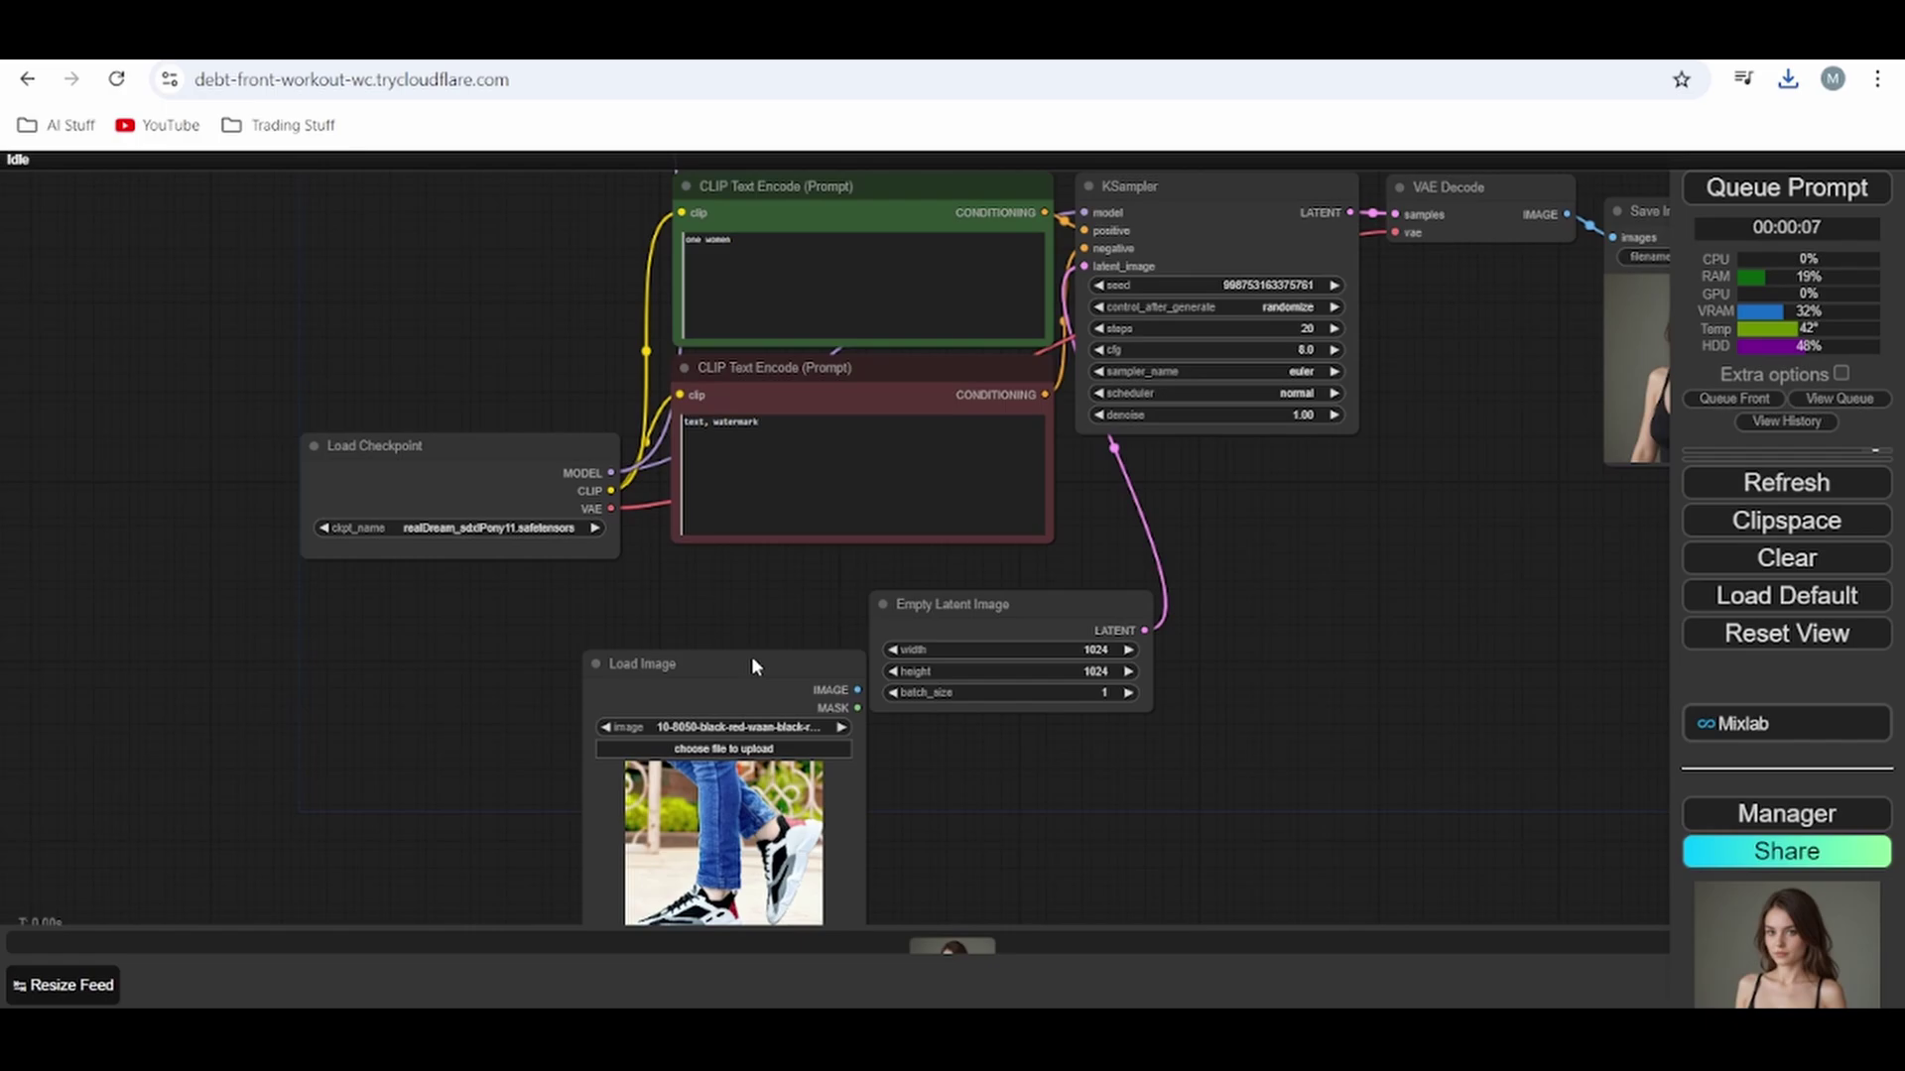
drag(752, 657, 484, 632)
click(514, 699)
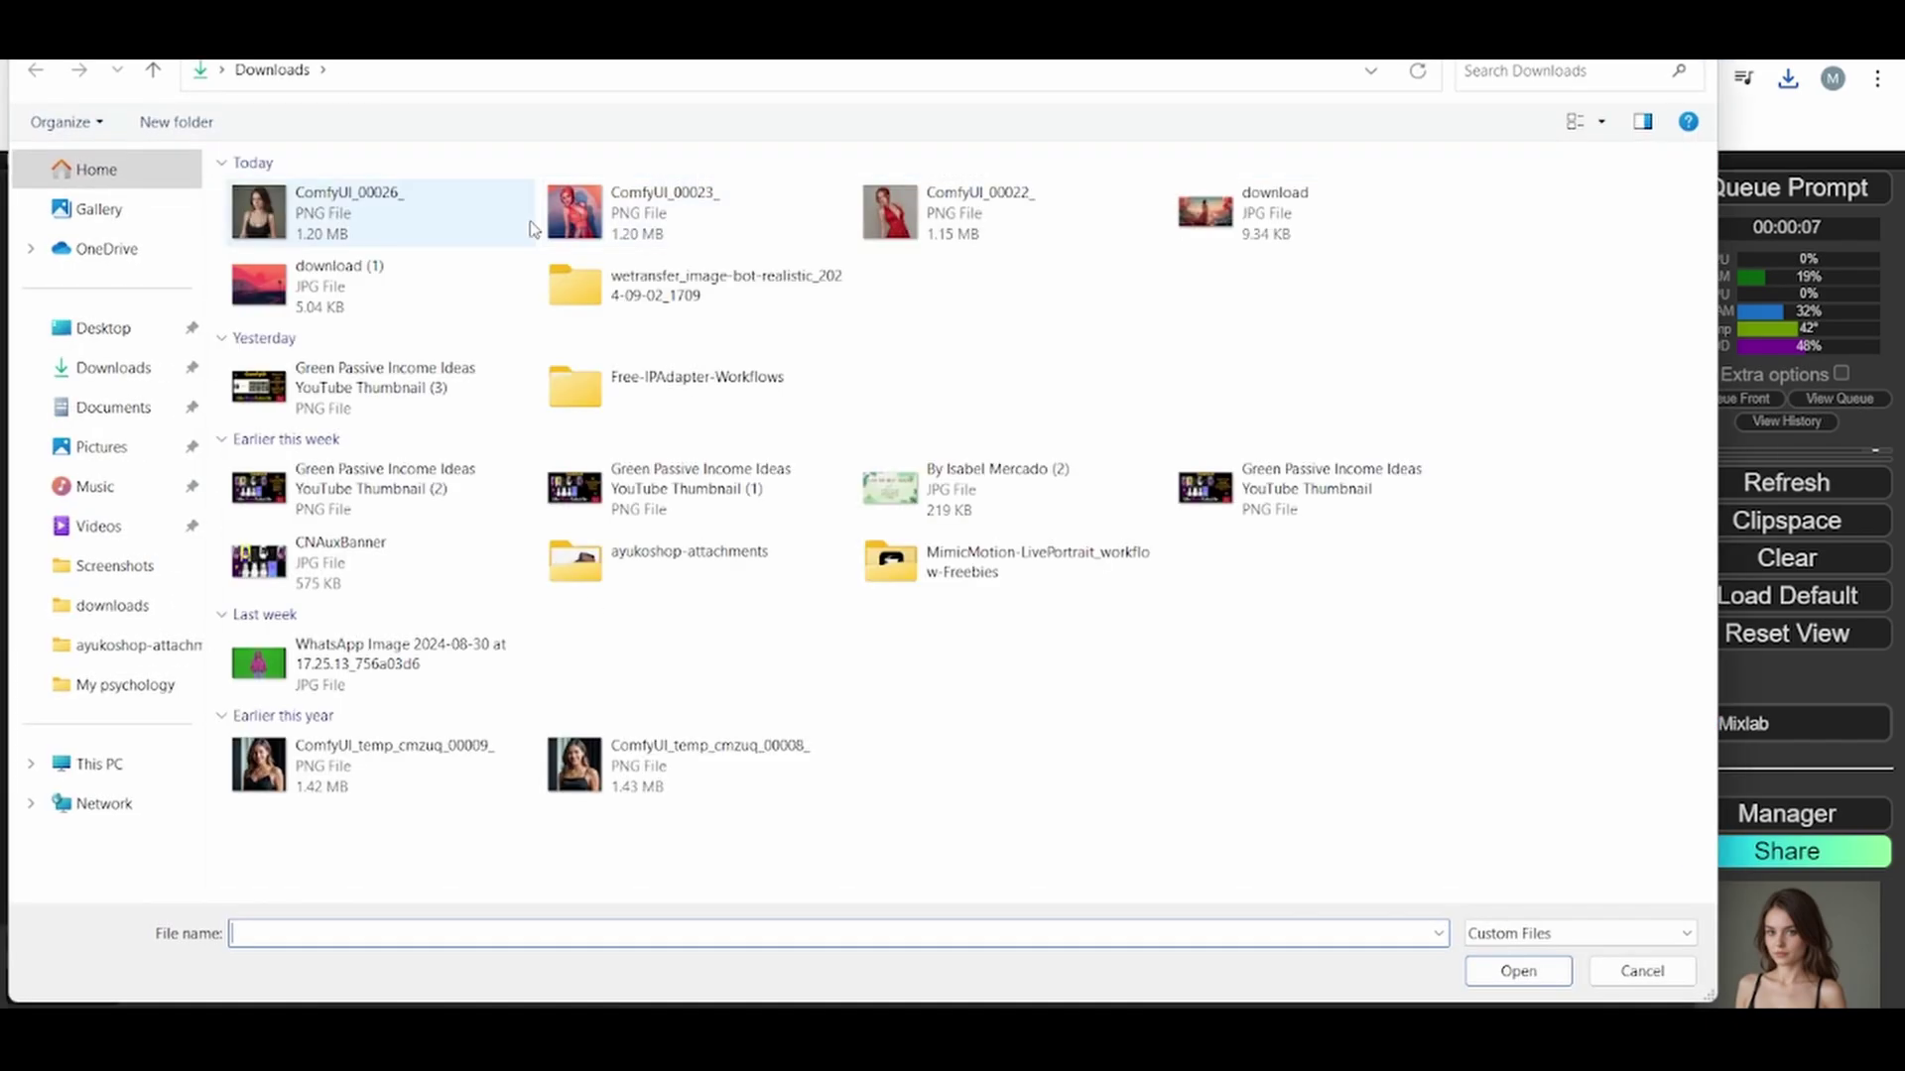
click(370, 222)
click(1518, 971)
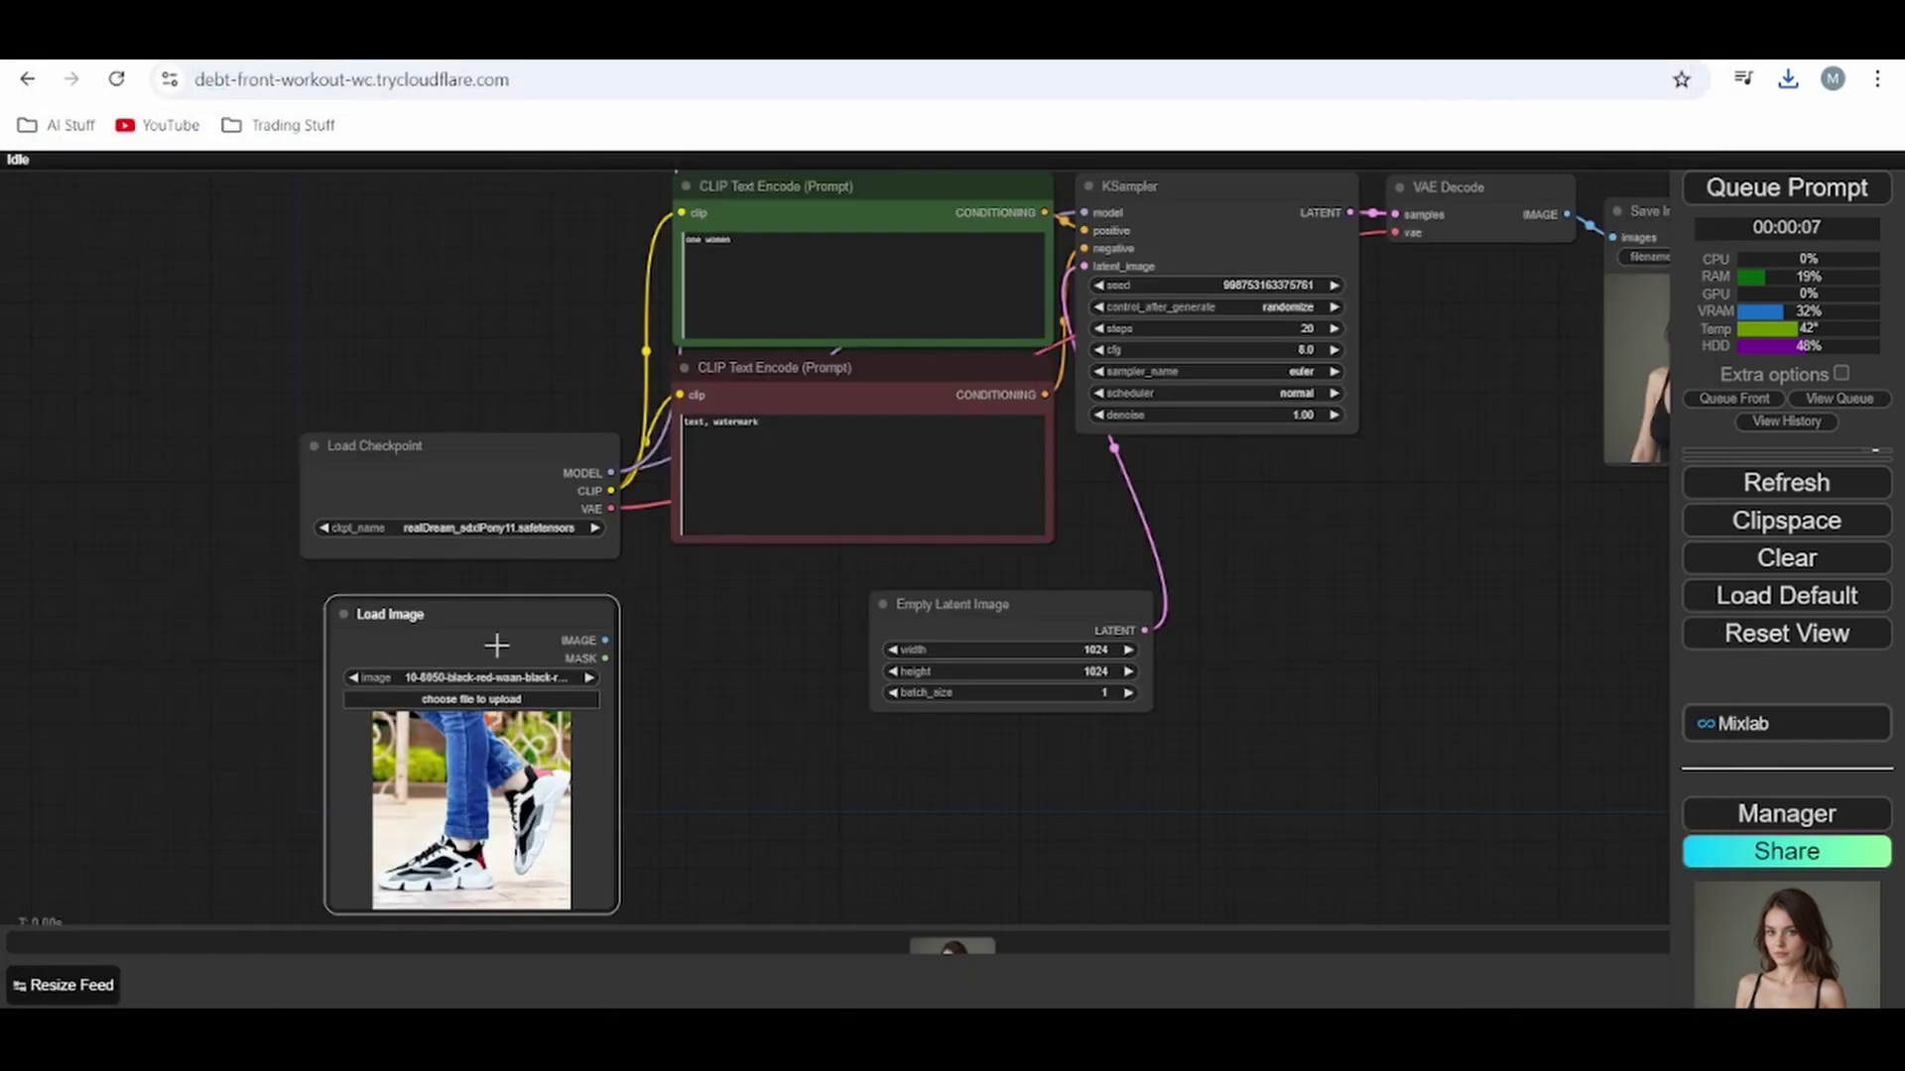
- Add a VAE Encode node fed by the portrait's IMAGE and the checkpoint's VAE
drag(606, 640, 731, 646)
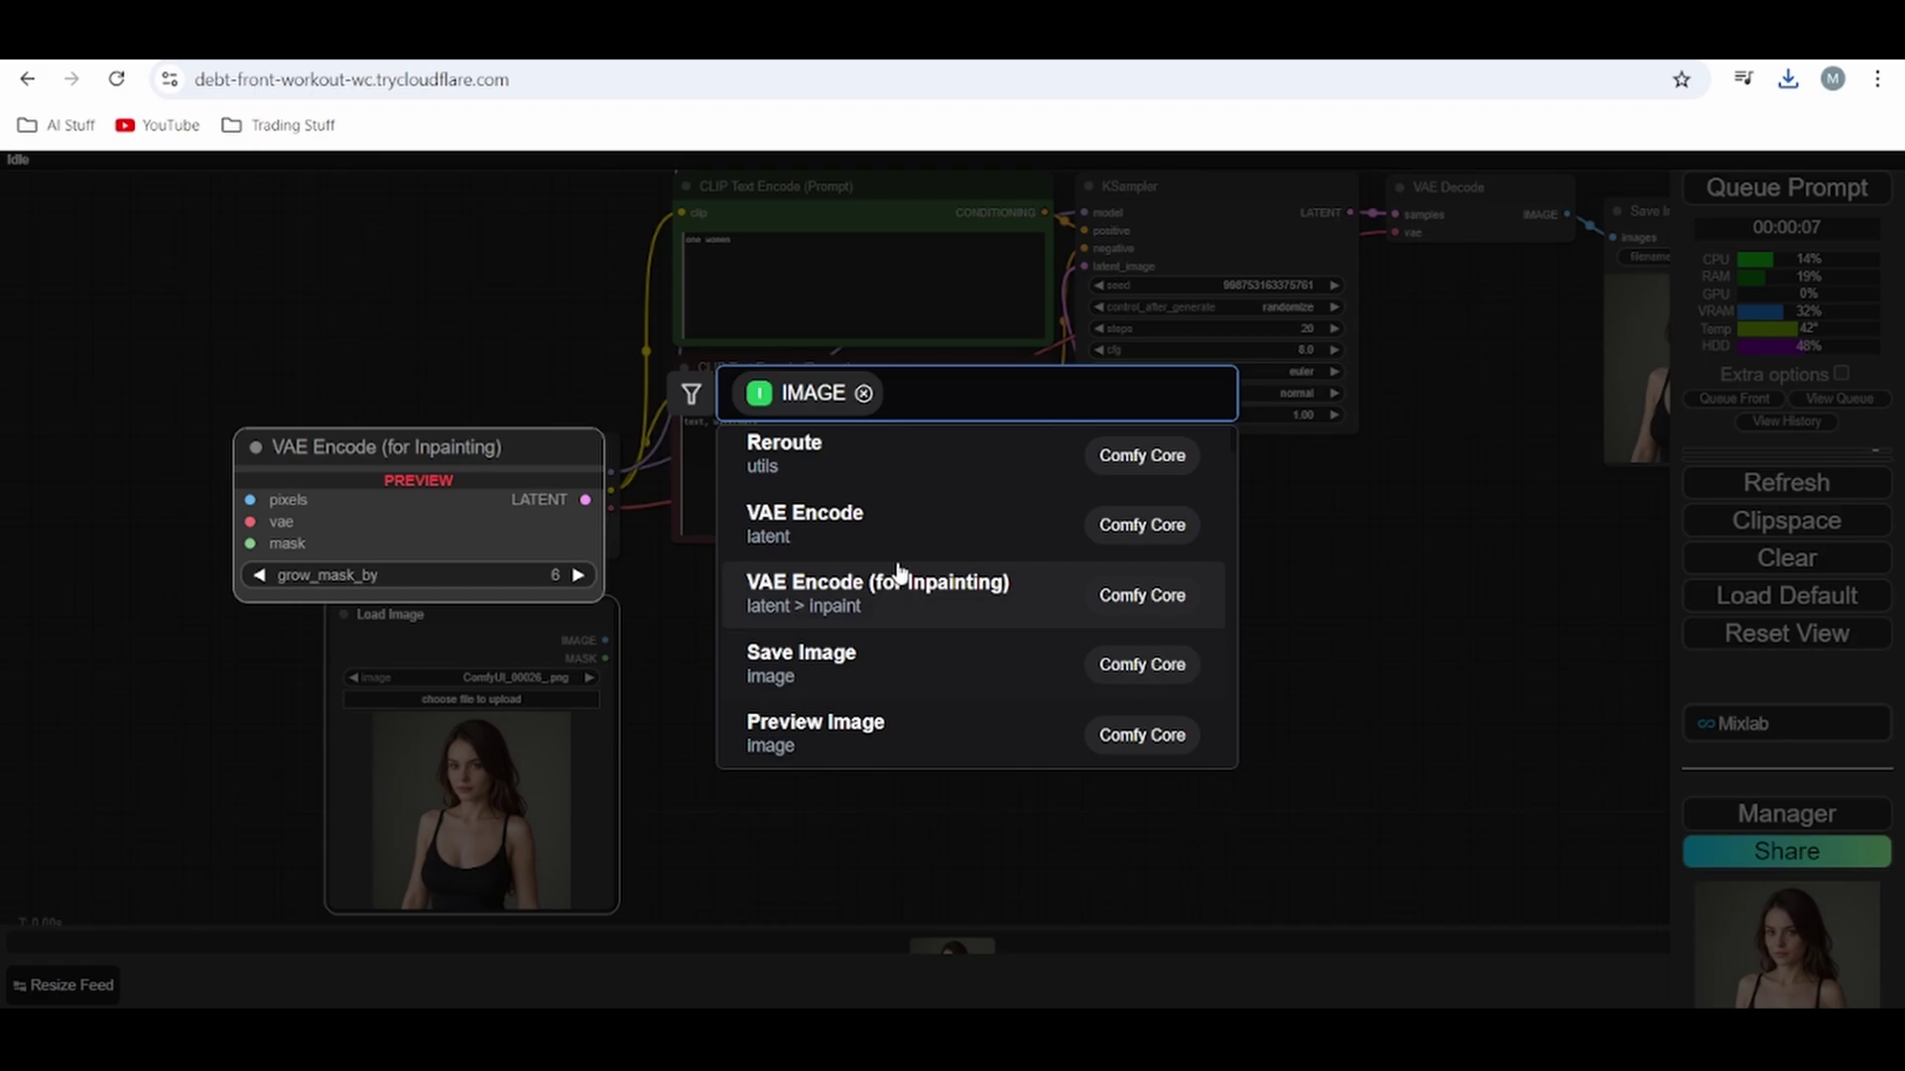
click(834, 514)
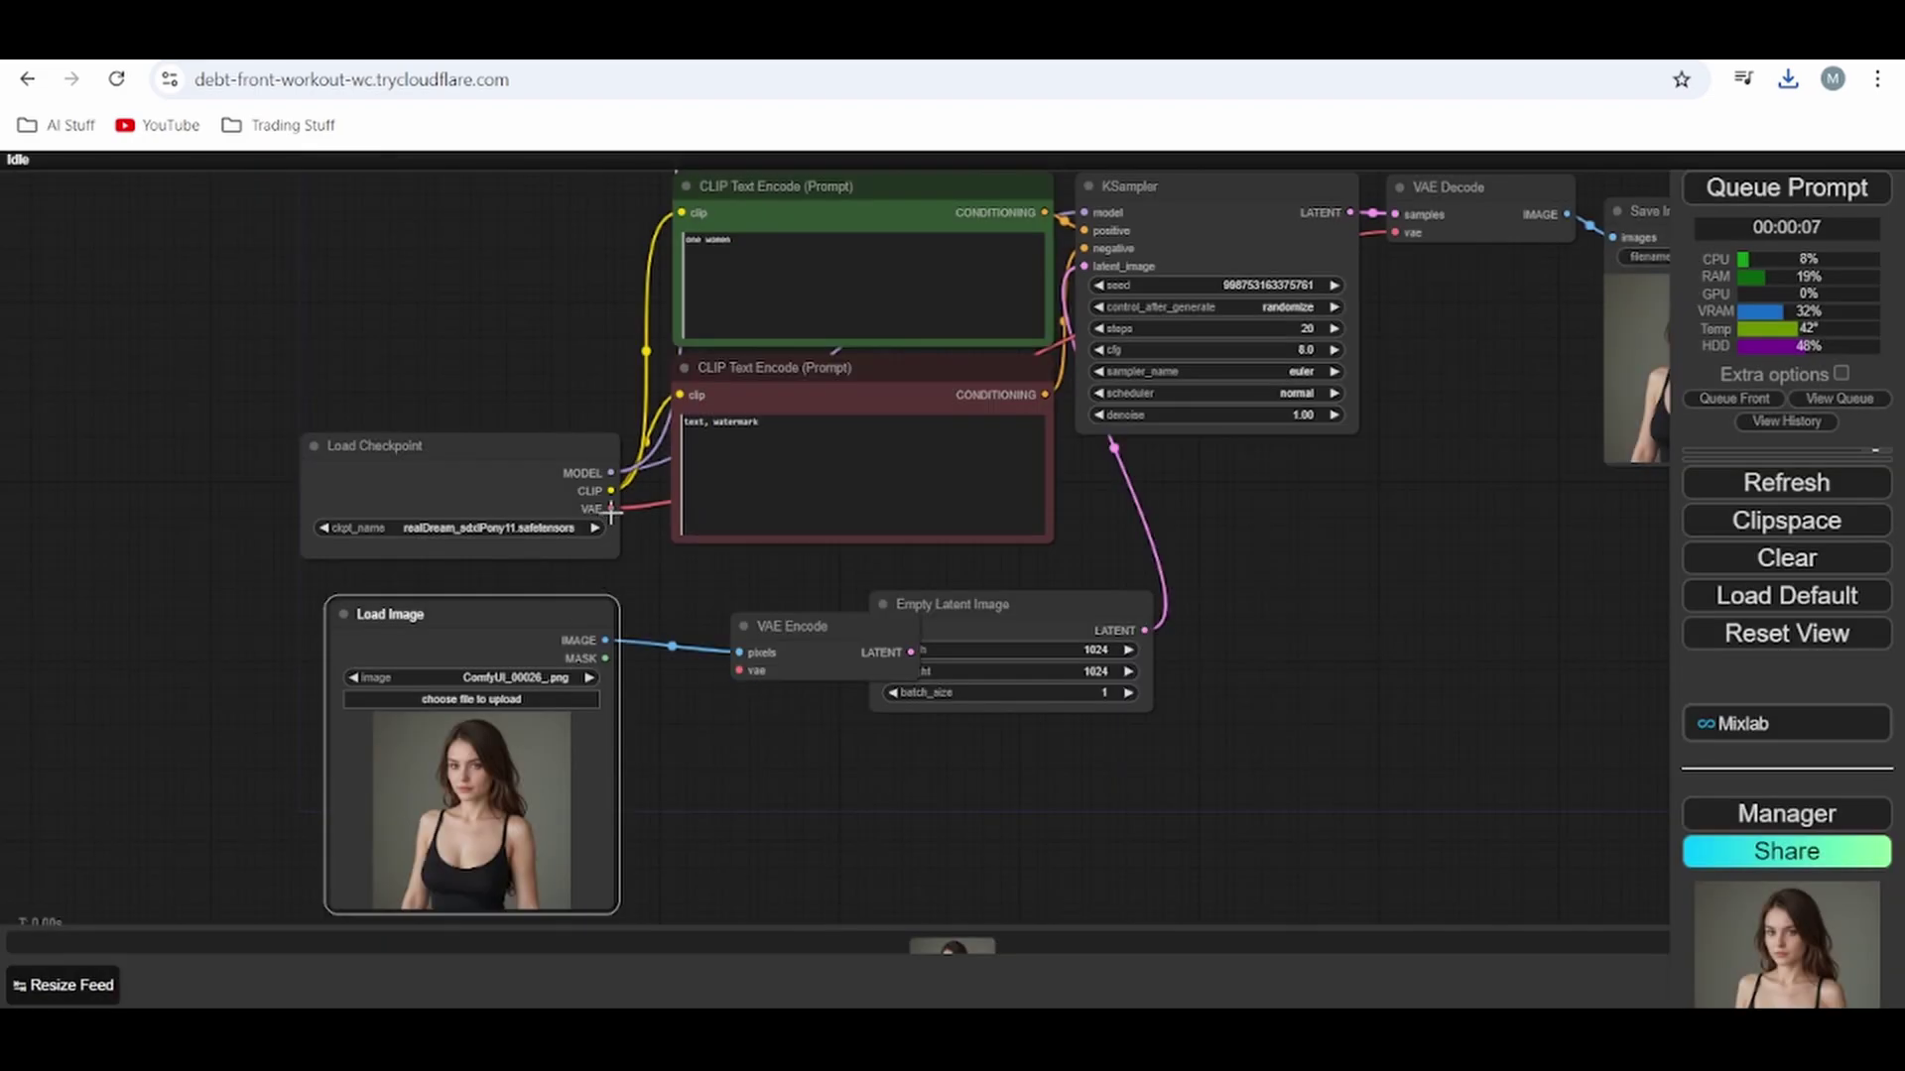
drag(610, 508, 740, 669)
scroll(873, 744, up, 1)
scroll(873, 751, up, 2)
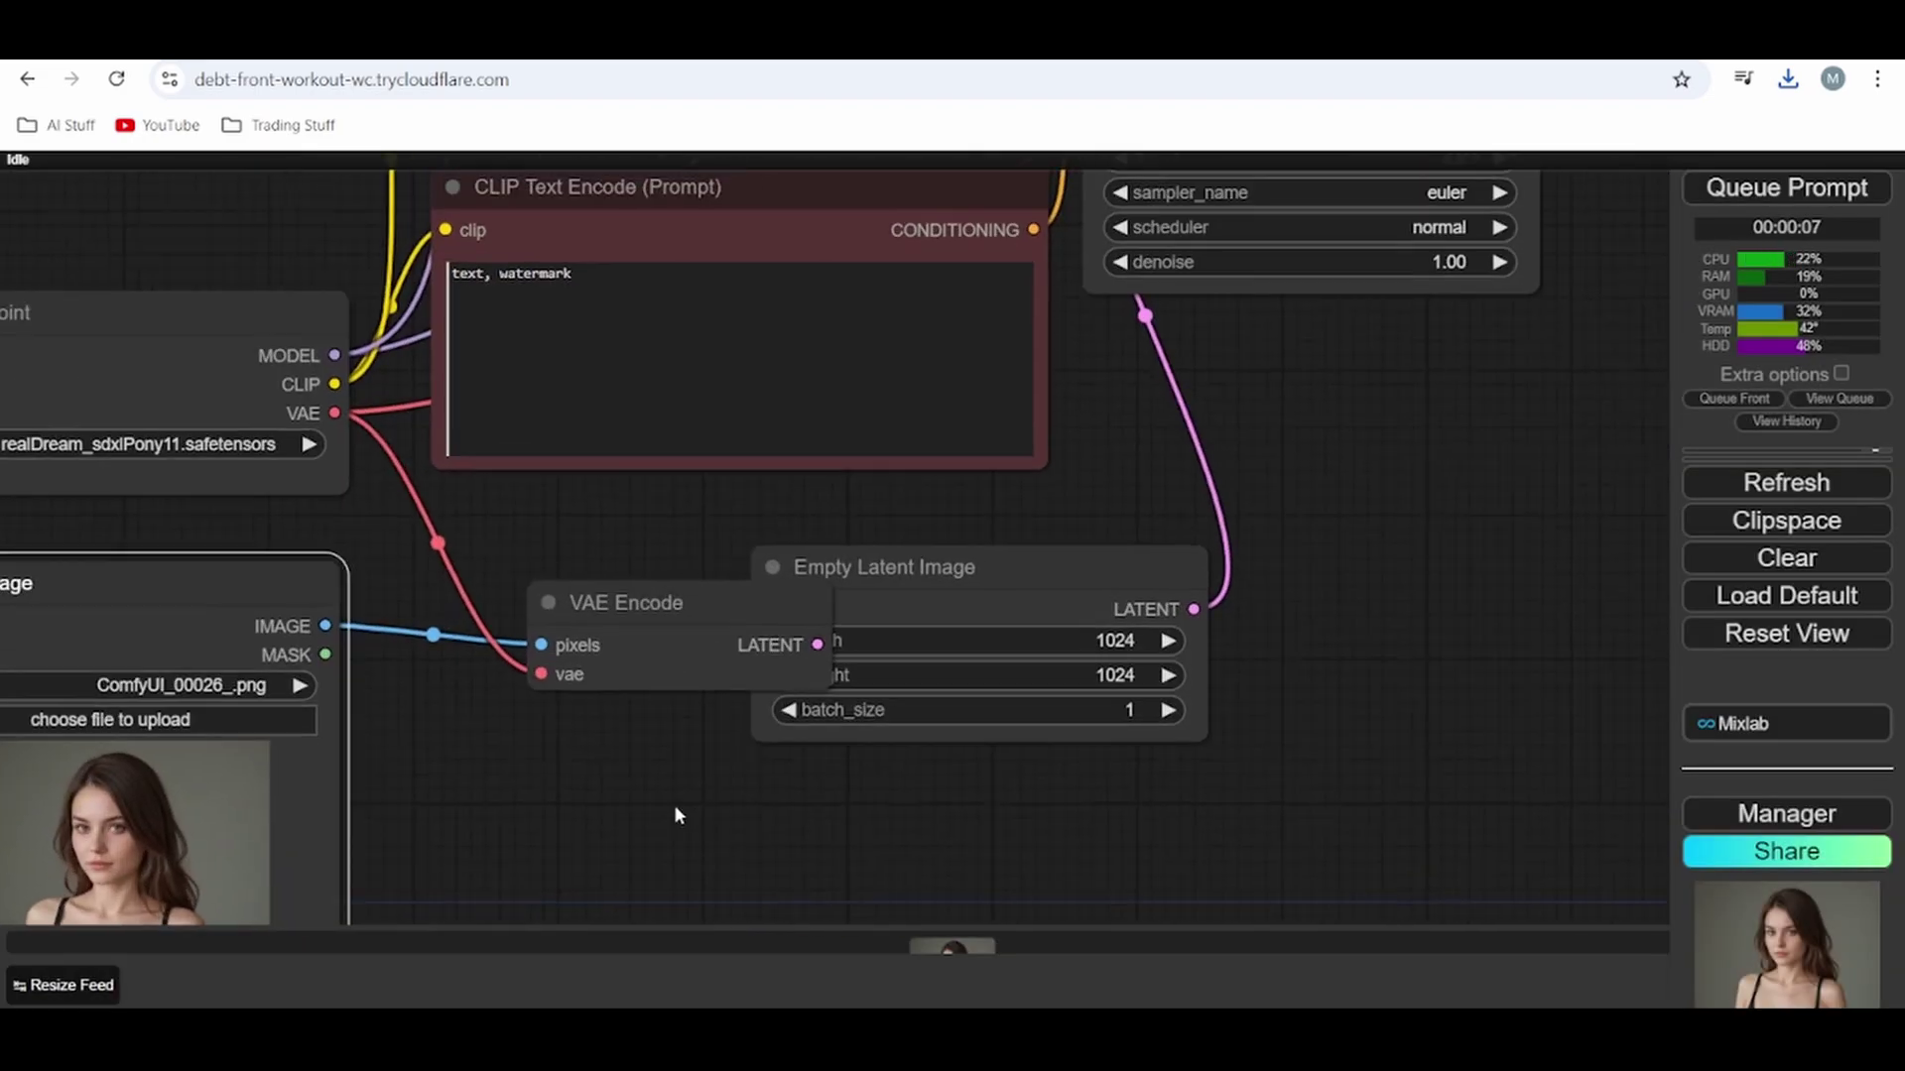
- Connect VAE Encode LATENT to KSampler latent_image and delete the Empty Latent Image node
drag(1371, 544, 1304, 751)
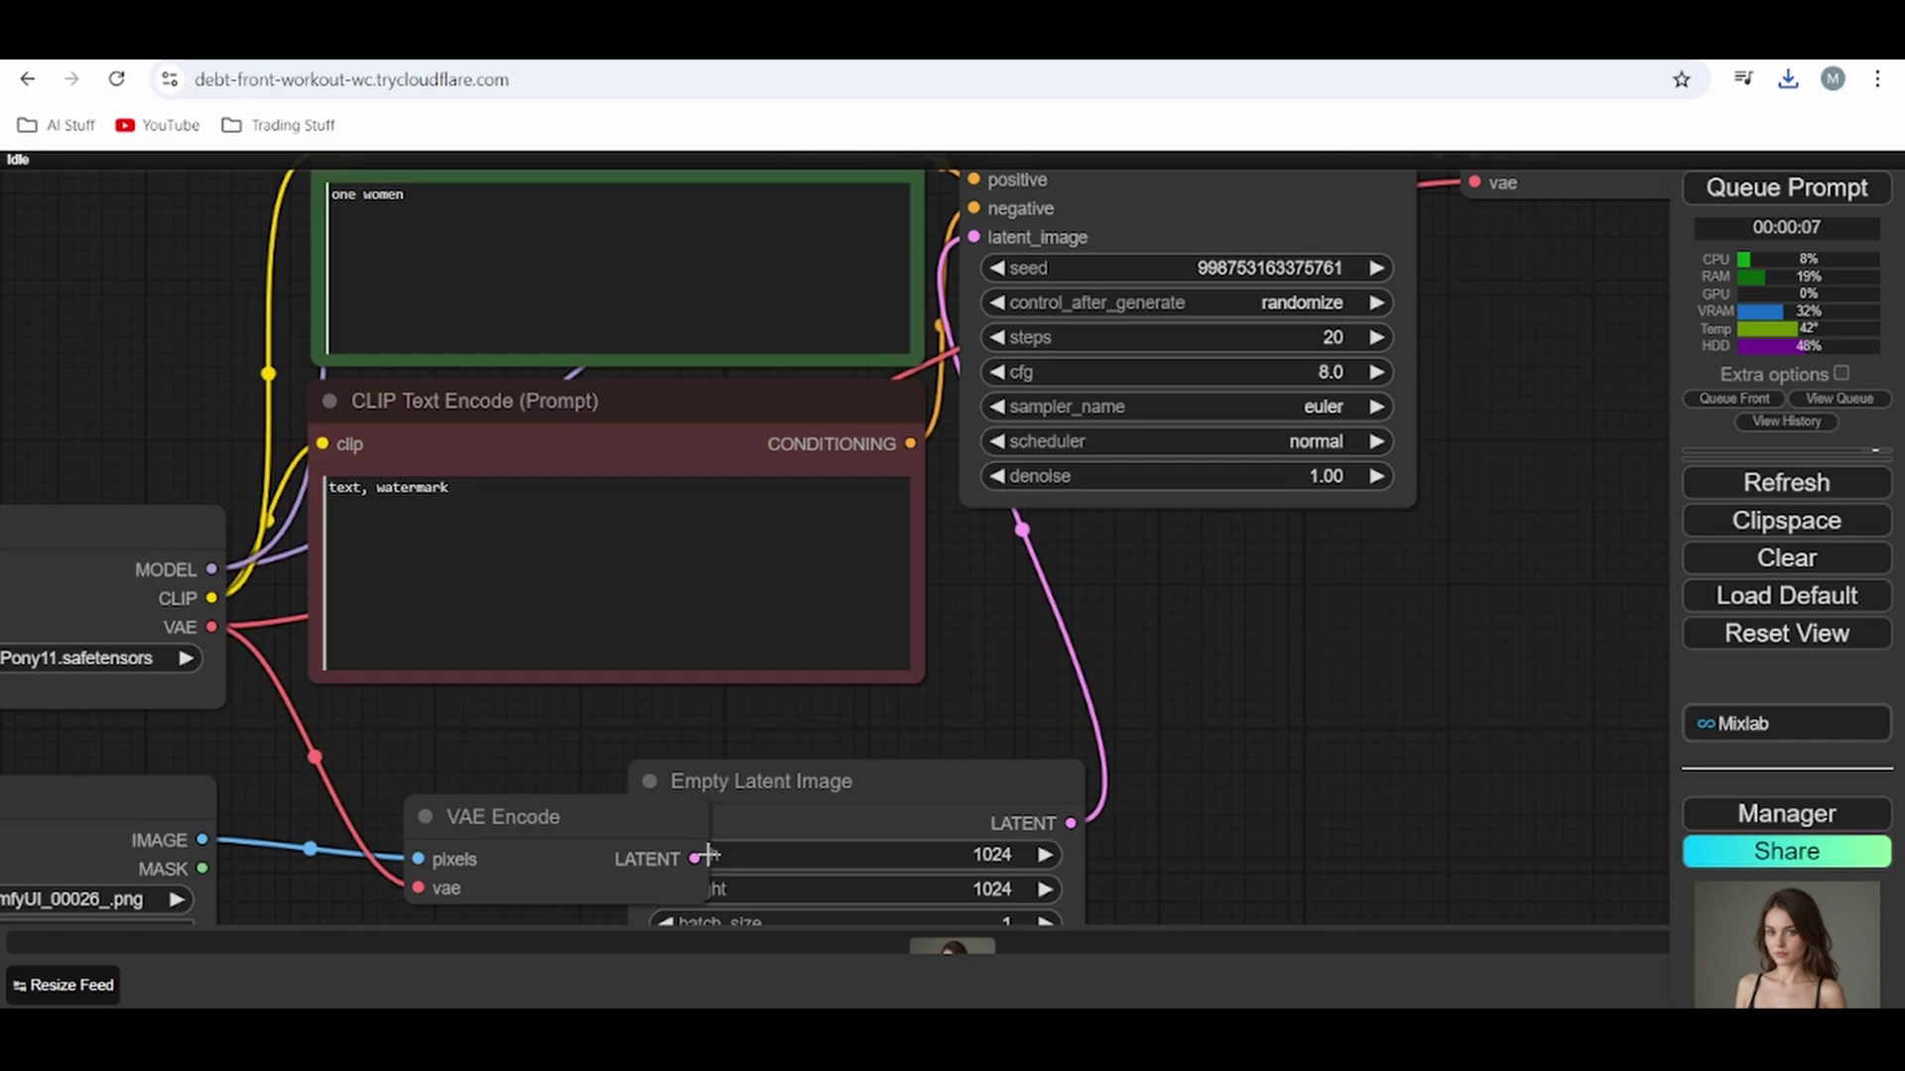
drag(694, 859, 973, 237)
click(970, 782)
key(Delete)
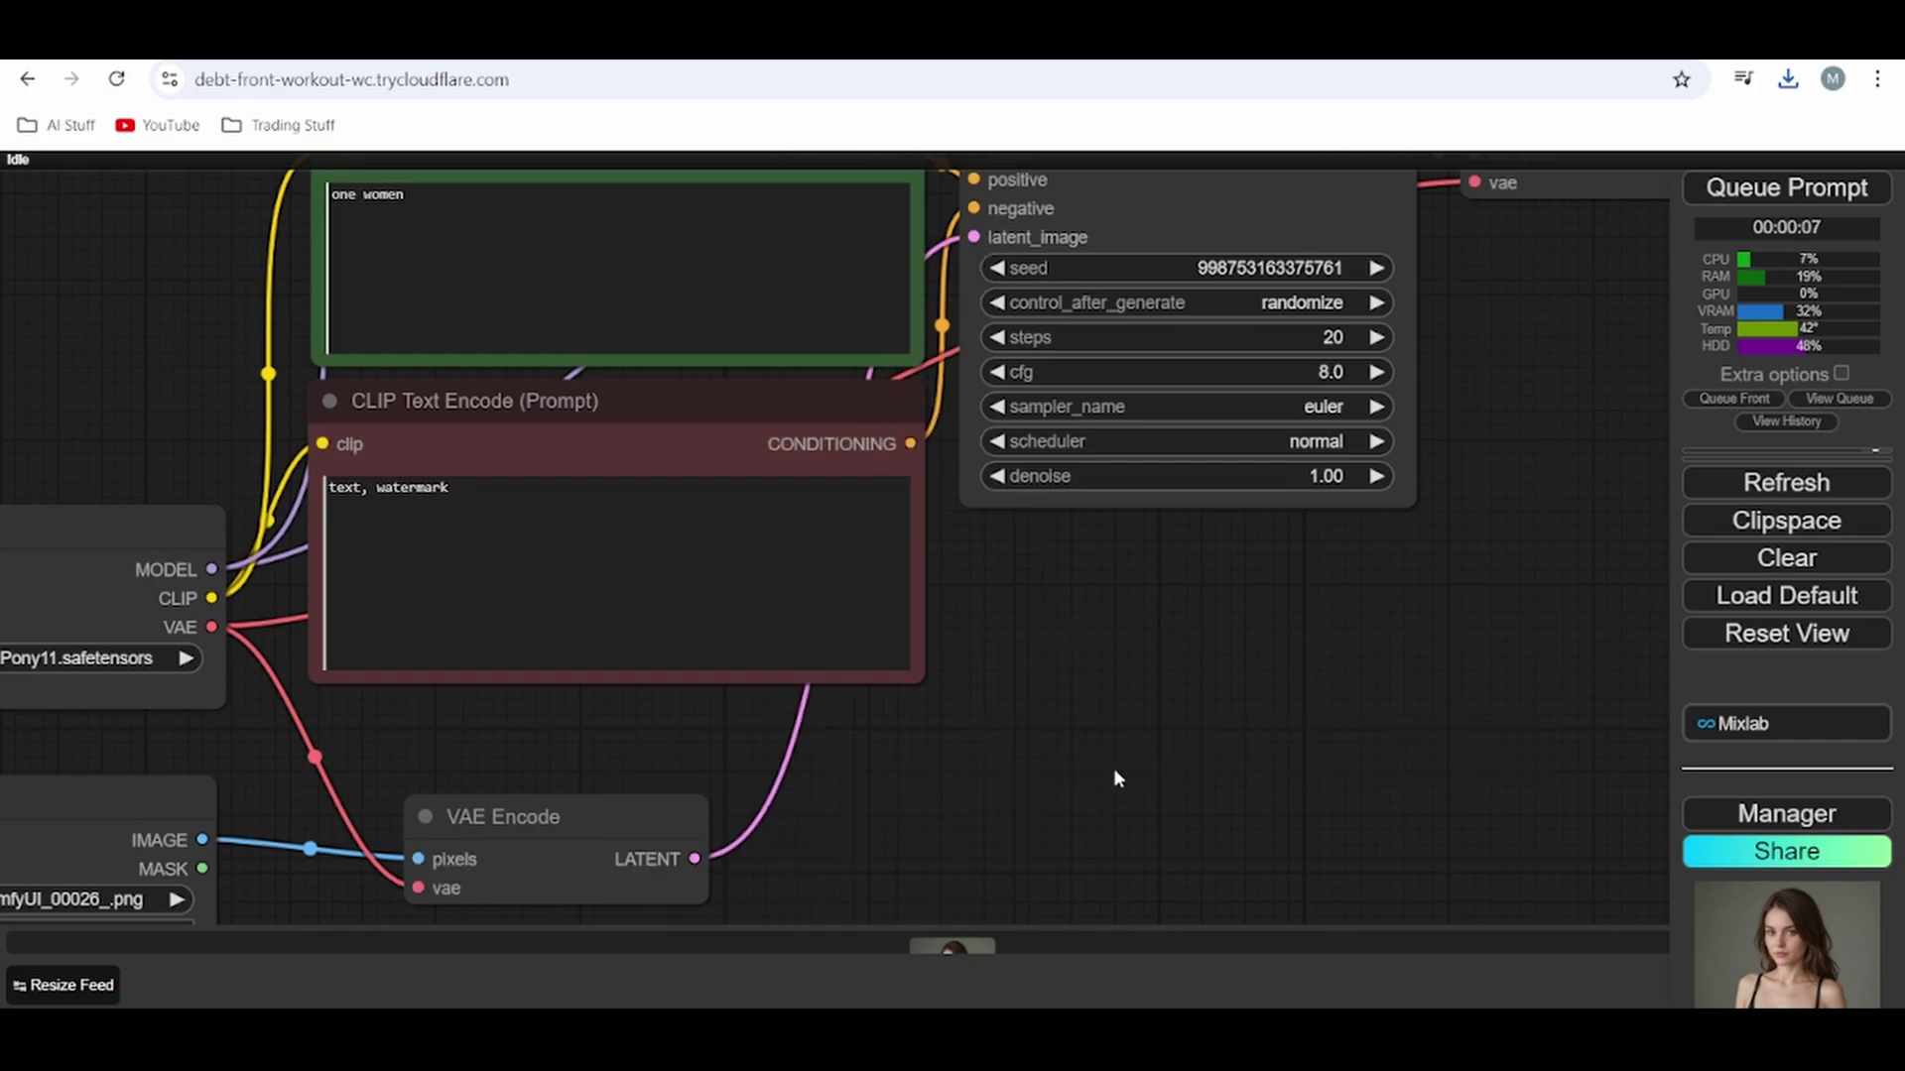
scroll(1114, 769, down, 2)
scroll(1067, 692, down, 2)
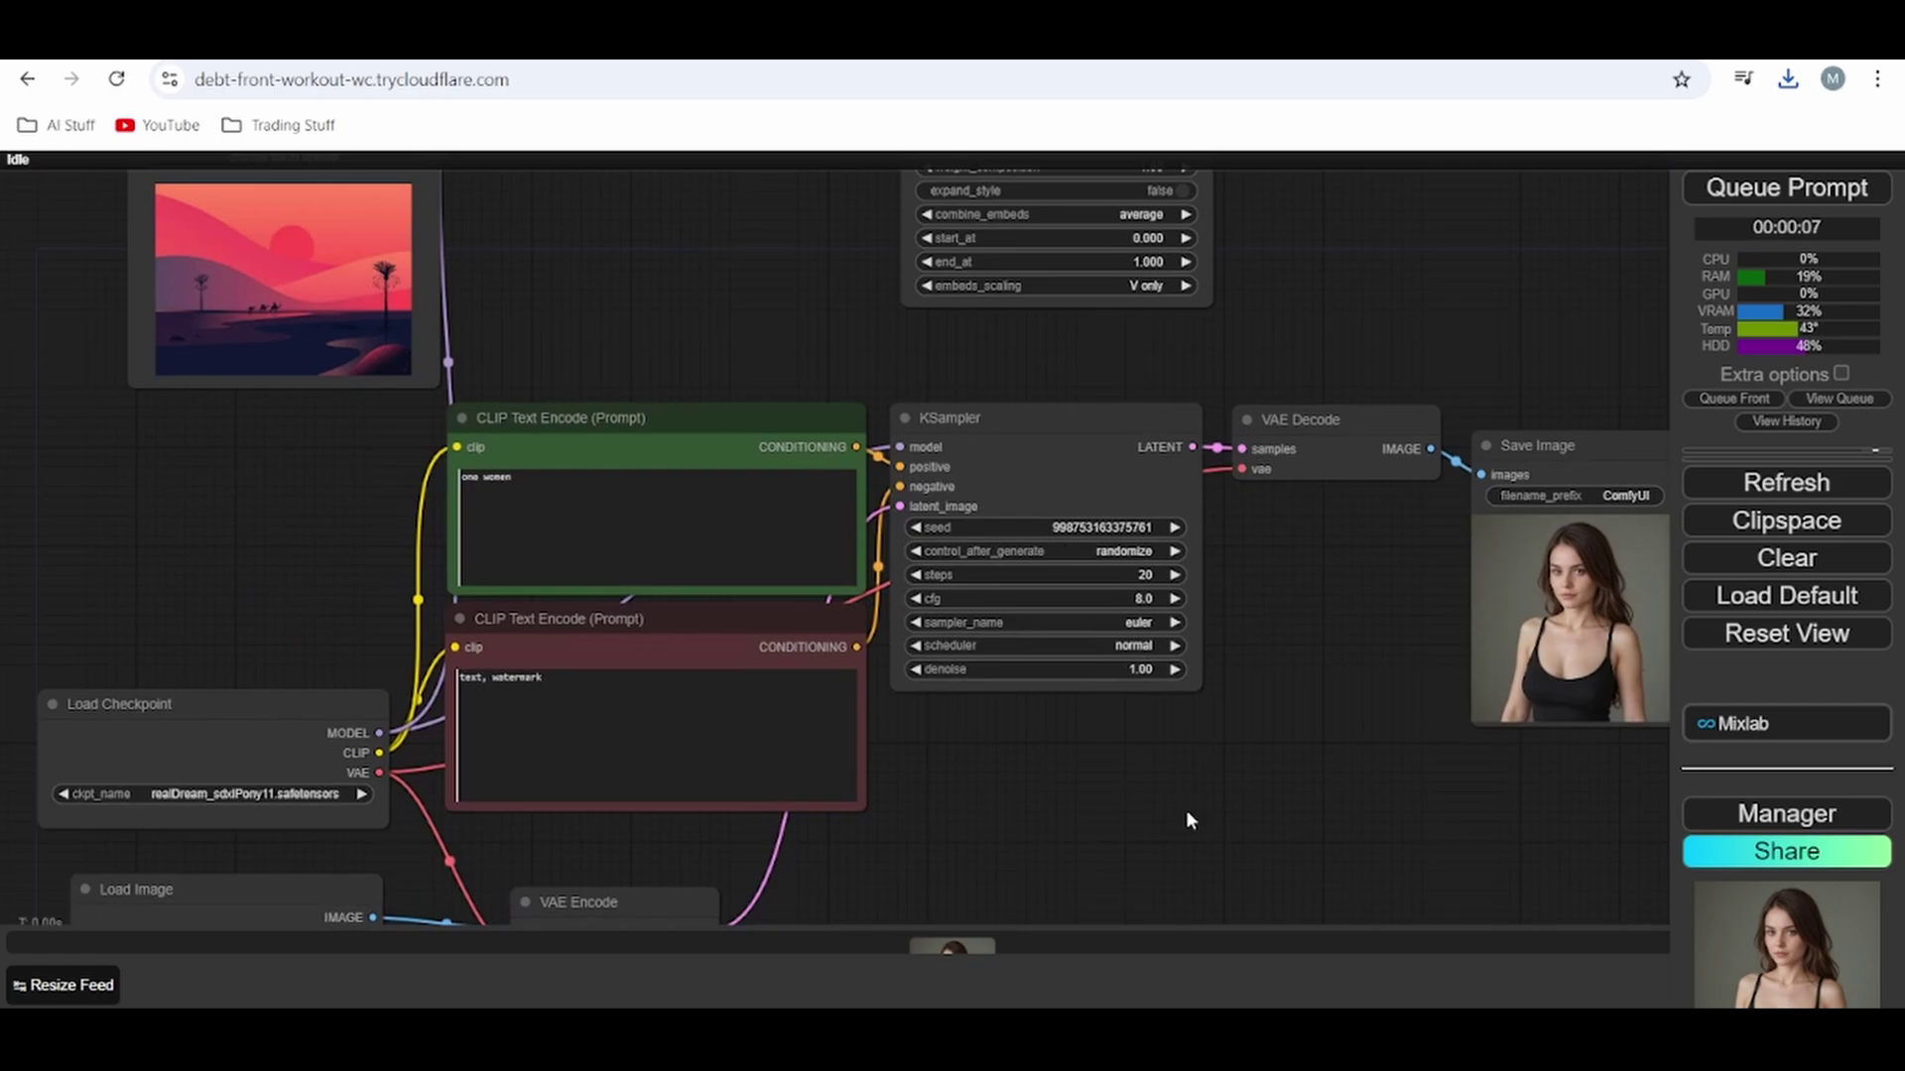
scroll(1187, 810, up, 3)
scroll(819, 331, down, 1)
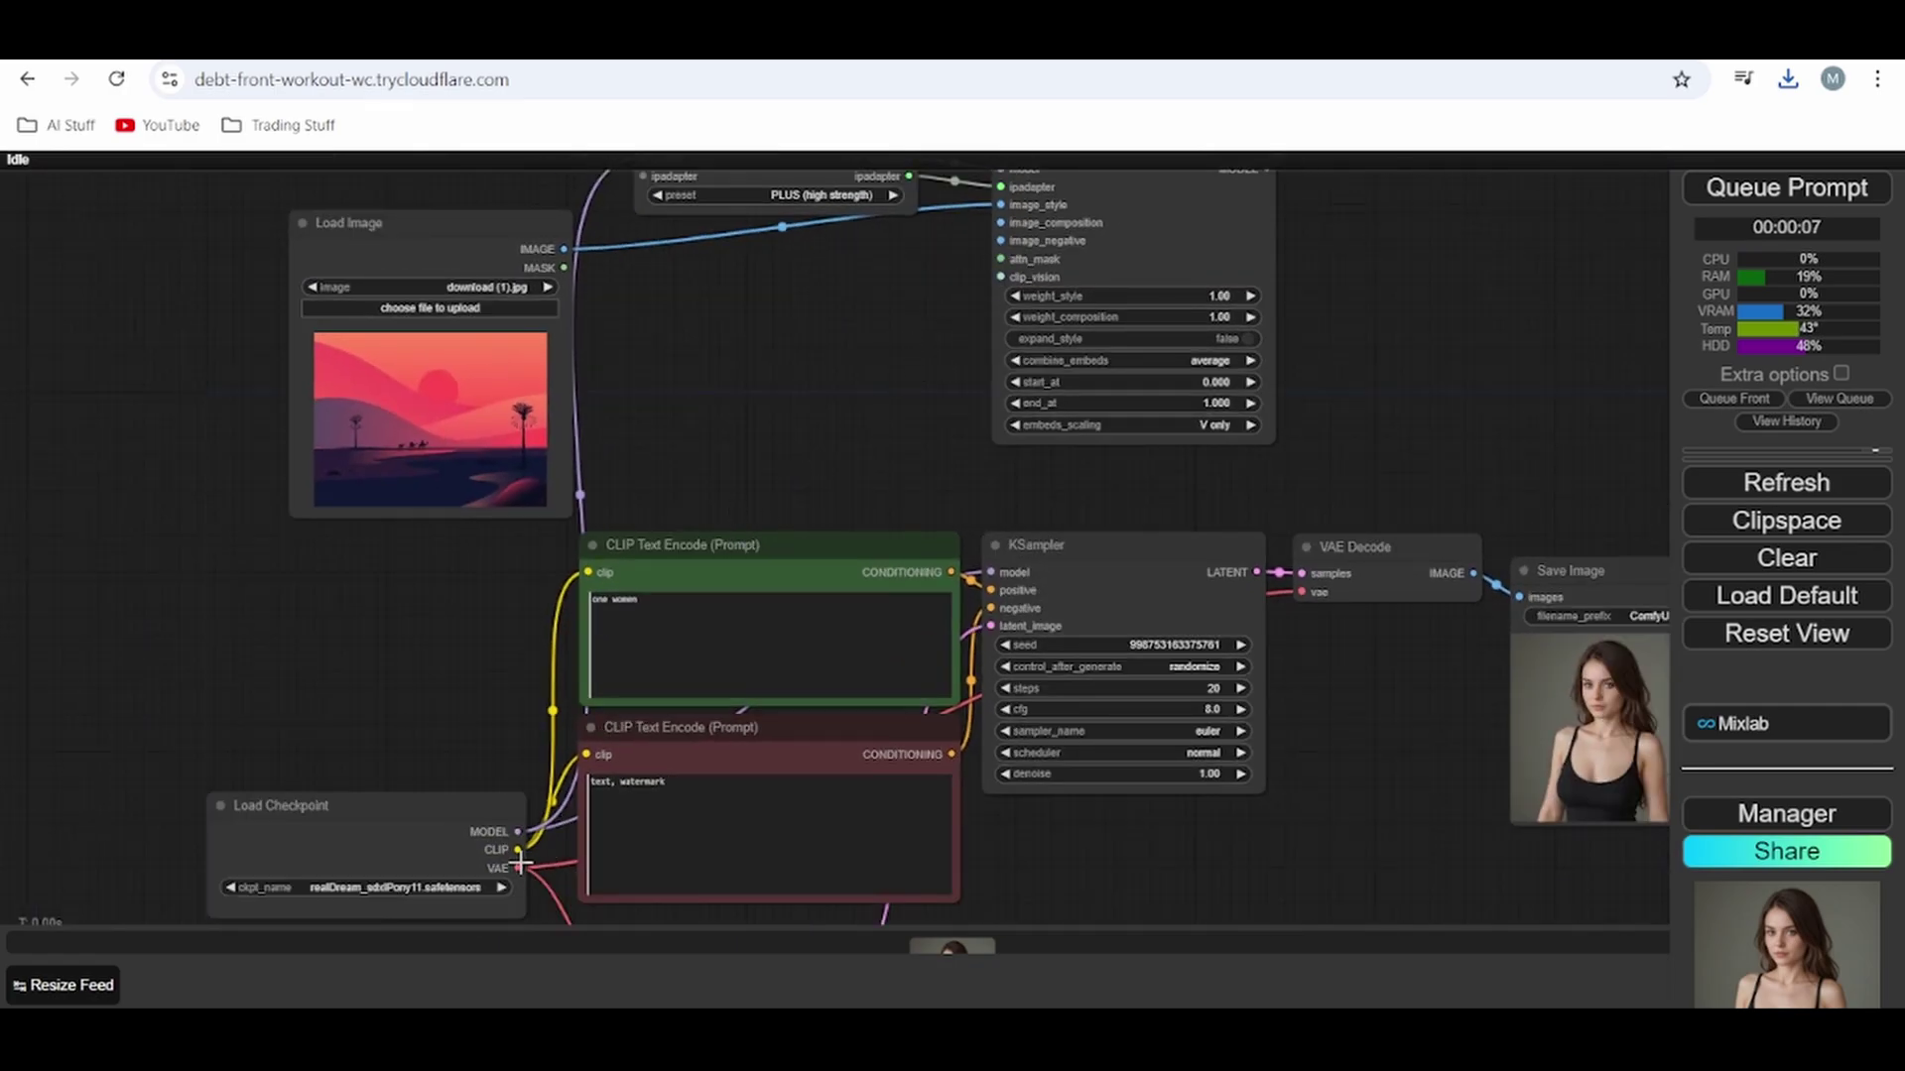
scroll(1265, 774, down, 1)
scroll(1073, 789, down, 2)
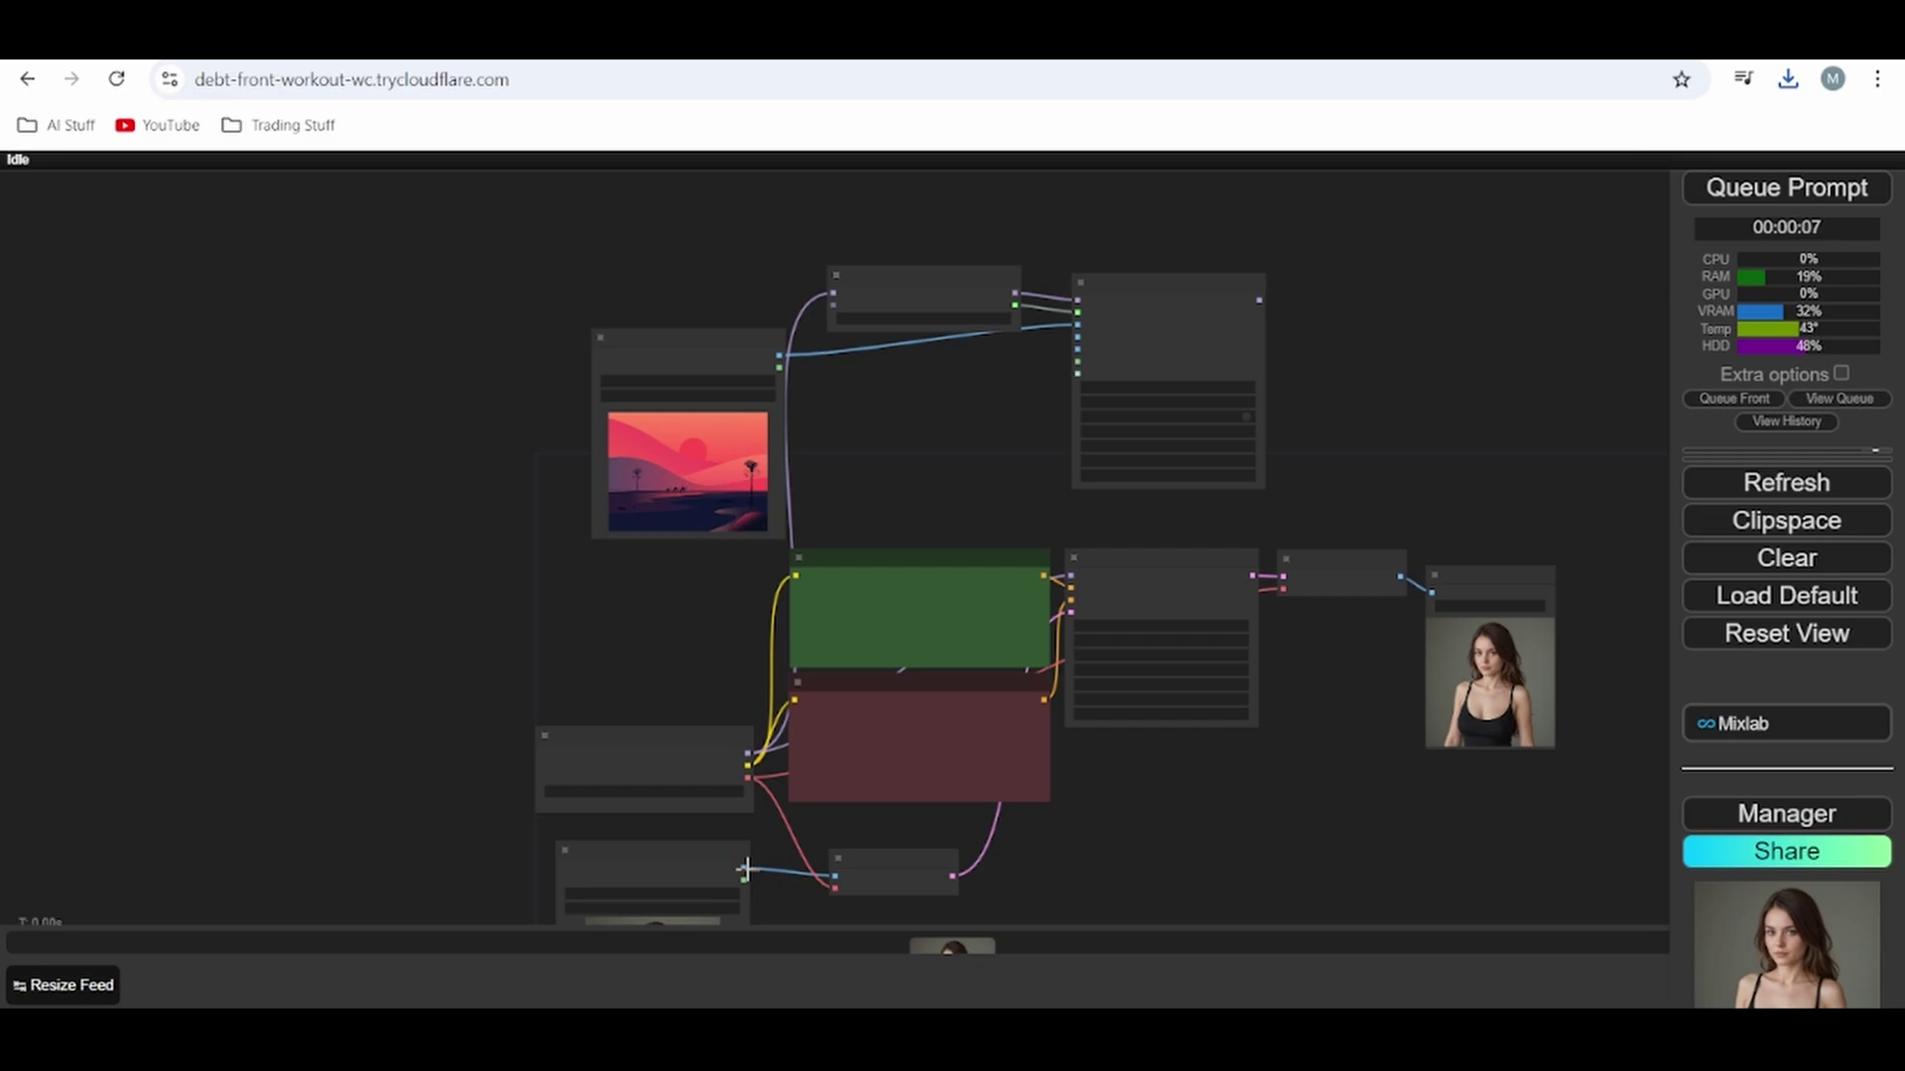
- Link the portrait's IMAGE output to image_composition on IPAdapter Style & Composition SDXL
drag(739, 871, 1076, 337)
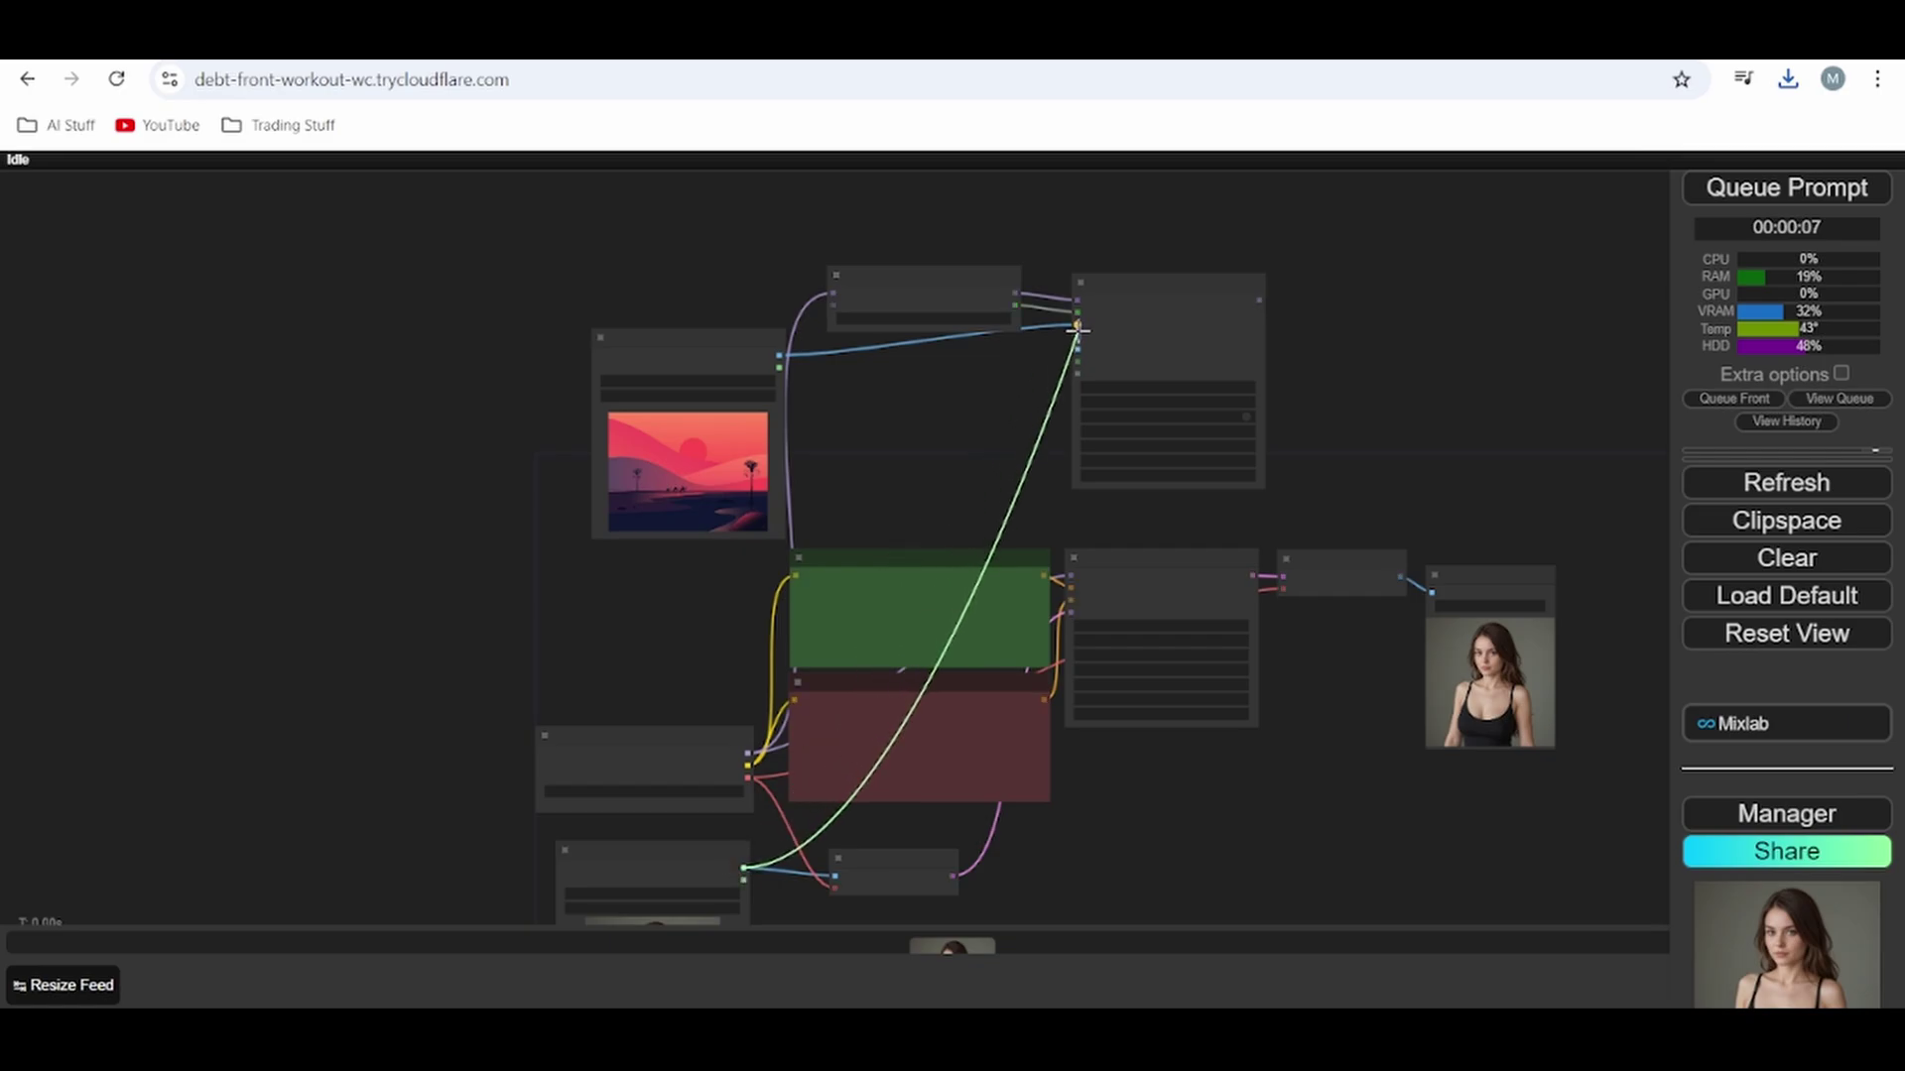
scroll(1076, 337, up, 1)
scroll(1161, 442, up, 3)
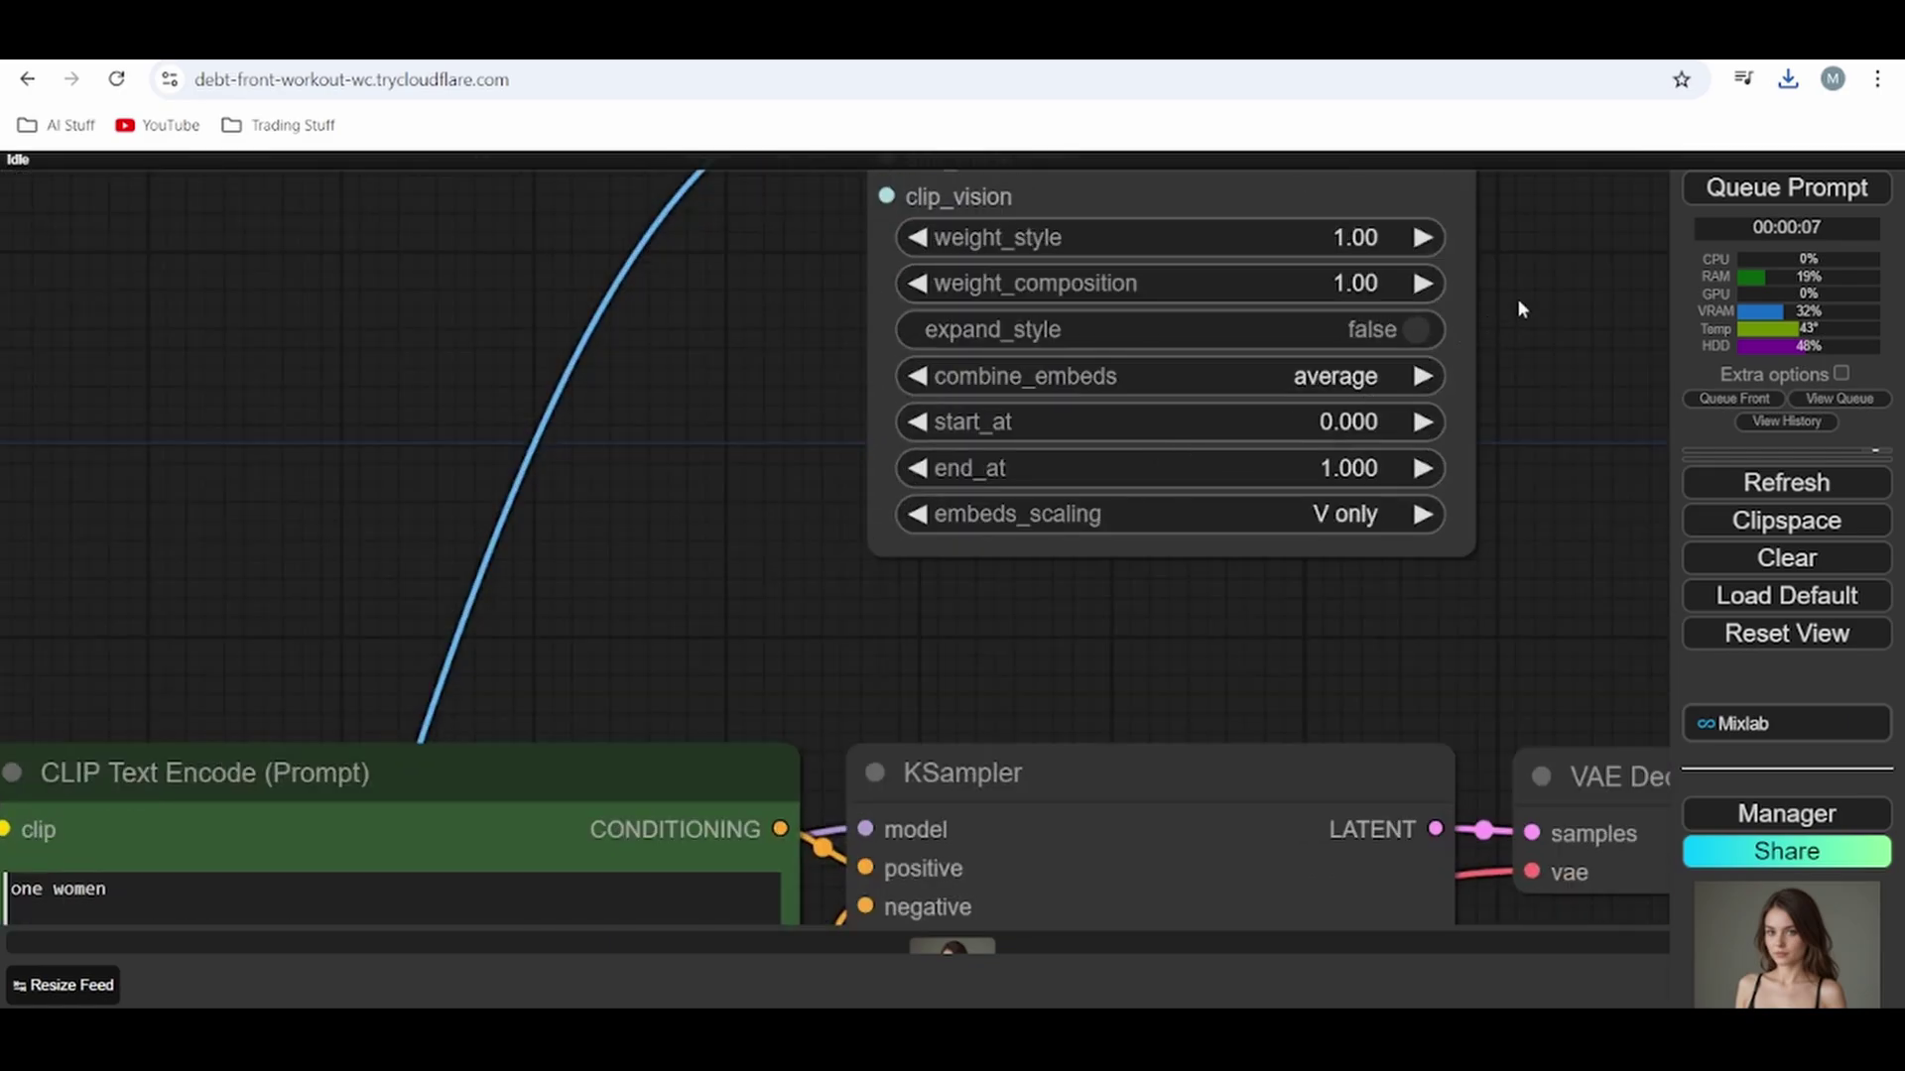
scroll(923, 396, down, 3)
scroll(941, 569, up, 2)
scroll(933, 549, up, 1)
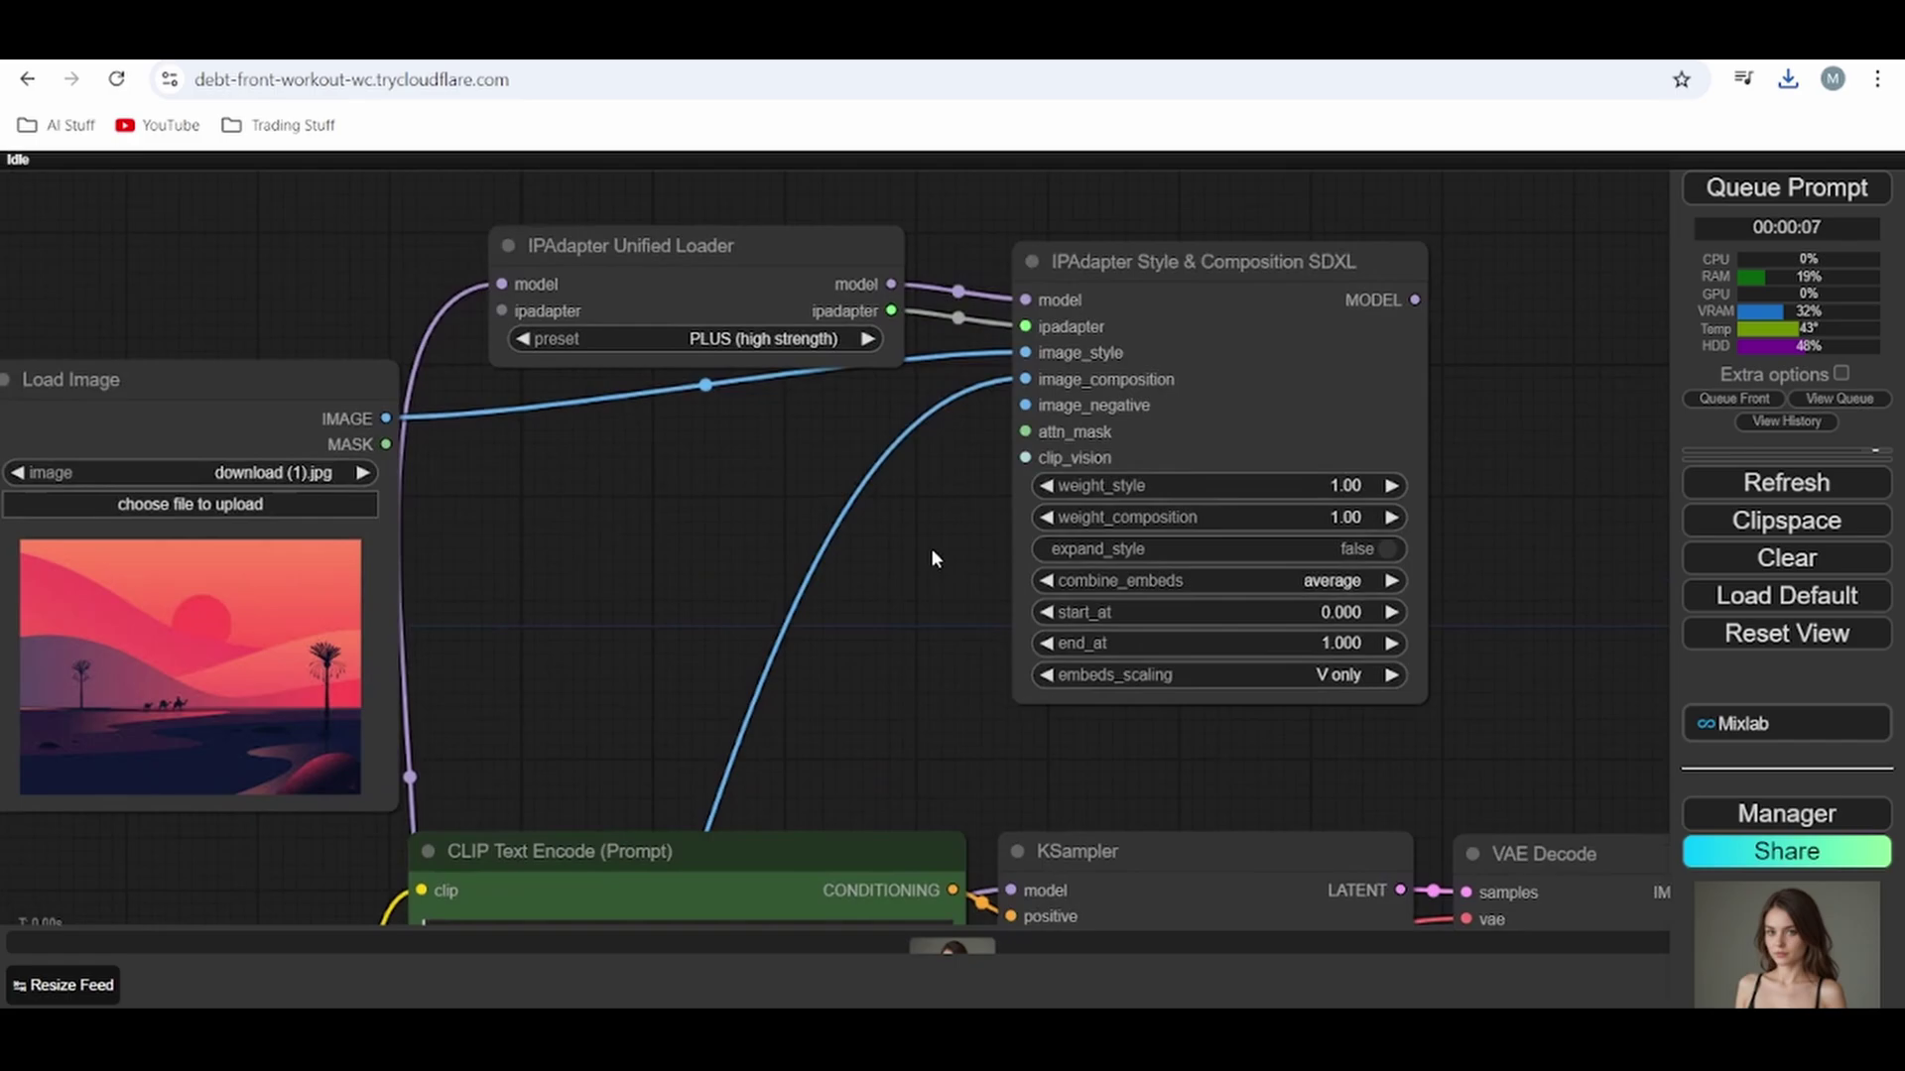
- Zoom Chrome's page out two steps from 90%, then pan to review the wired graph
click(1877, 79)
click(1710, 539)
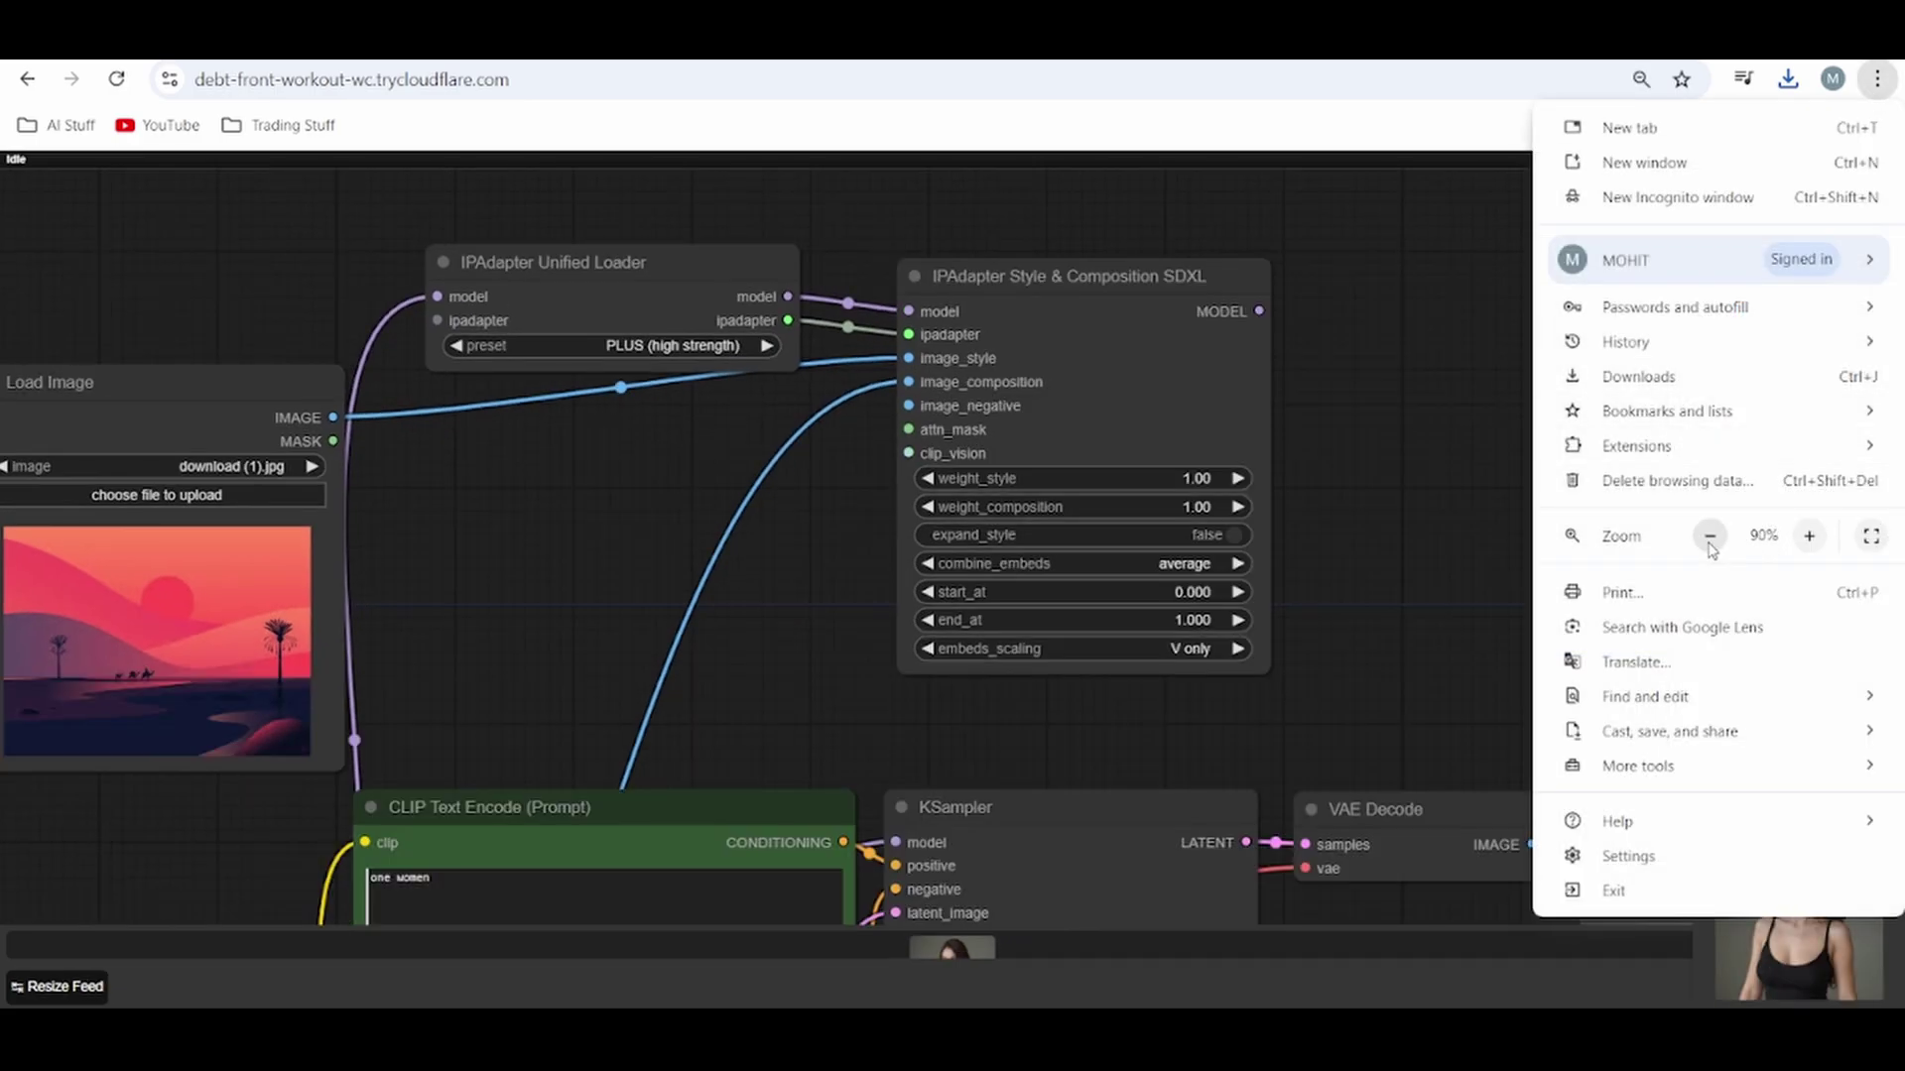
click(1302, 578)
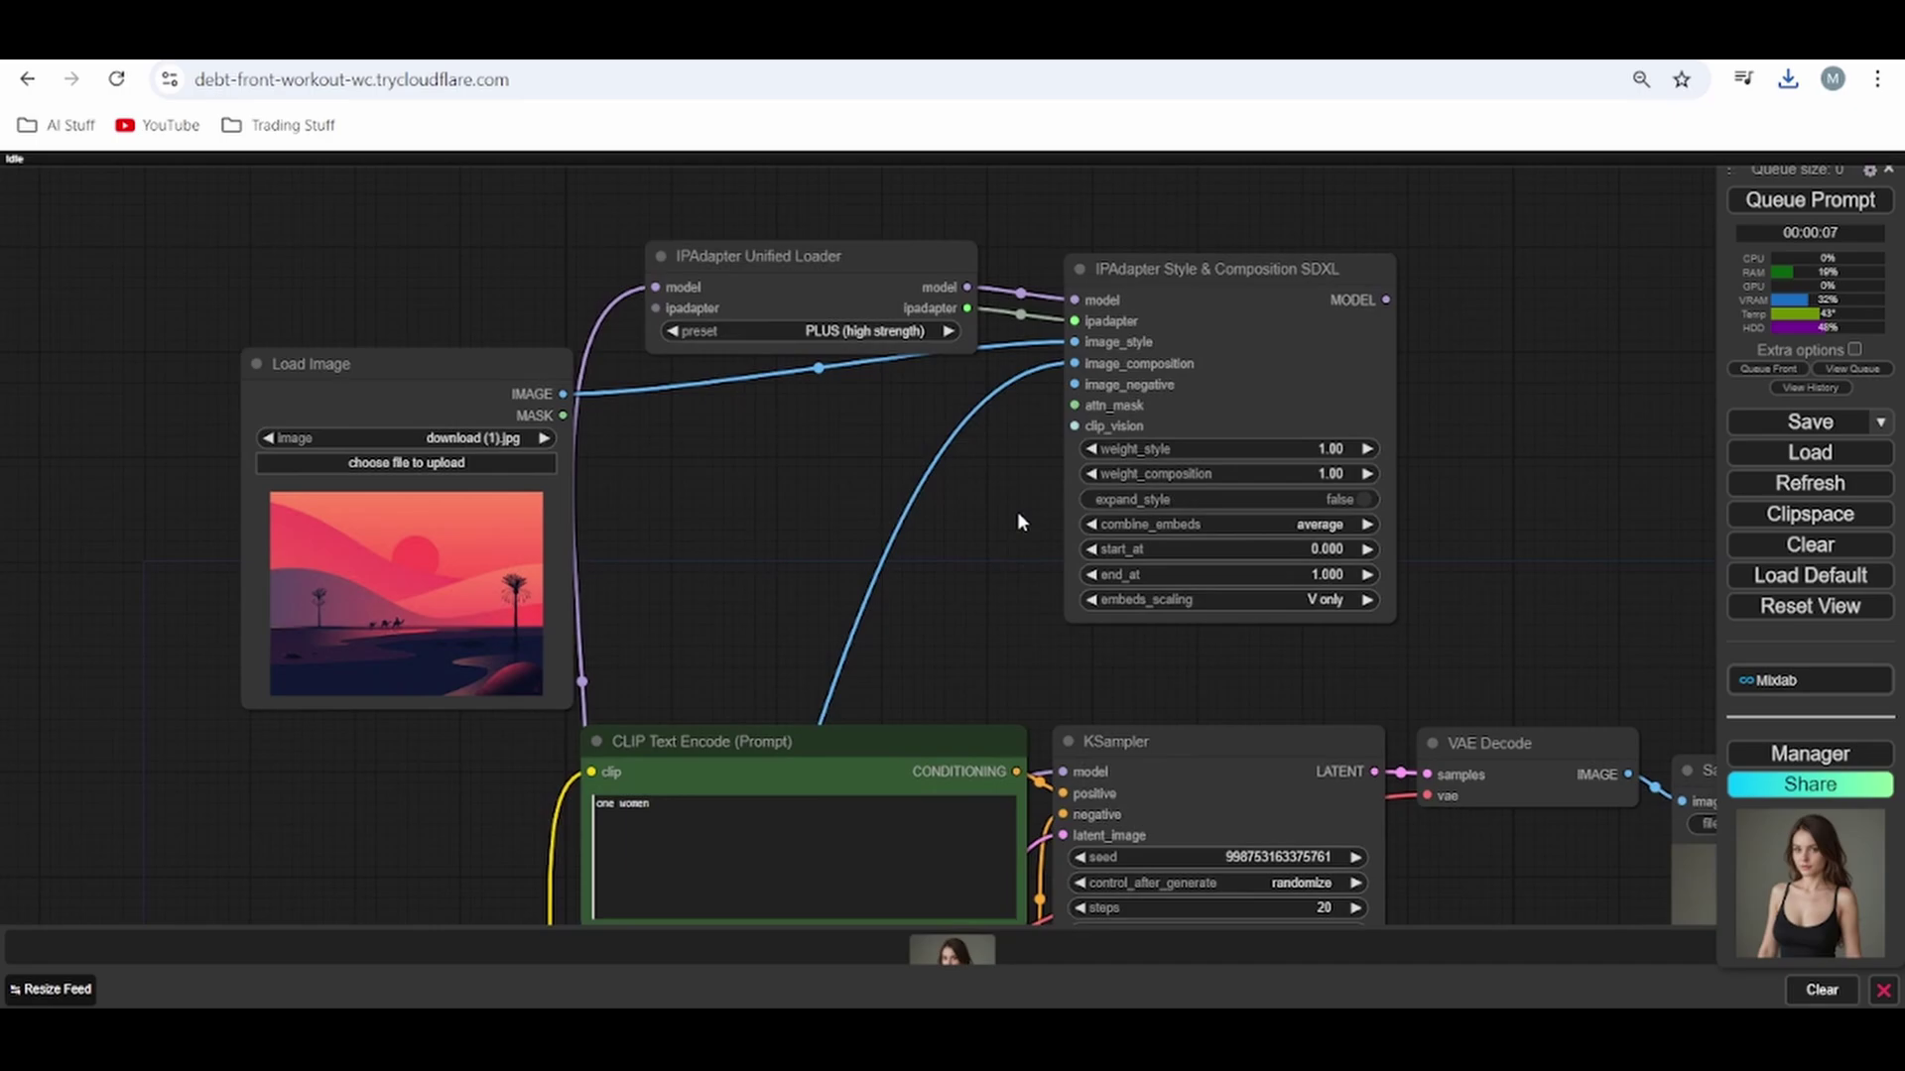
scroll(1059, 511, down, 2)
mouse_move(1074, 879)
mouse_down()
mouse_move(1074, 758)
mouse_move(1012, 872)
mouse_up()
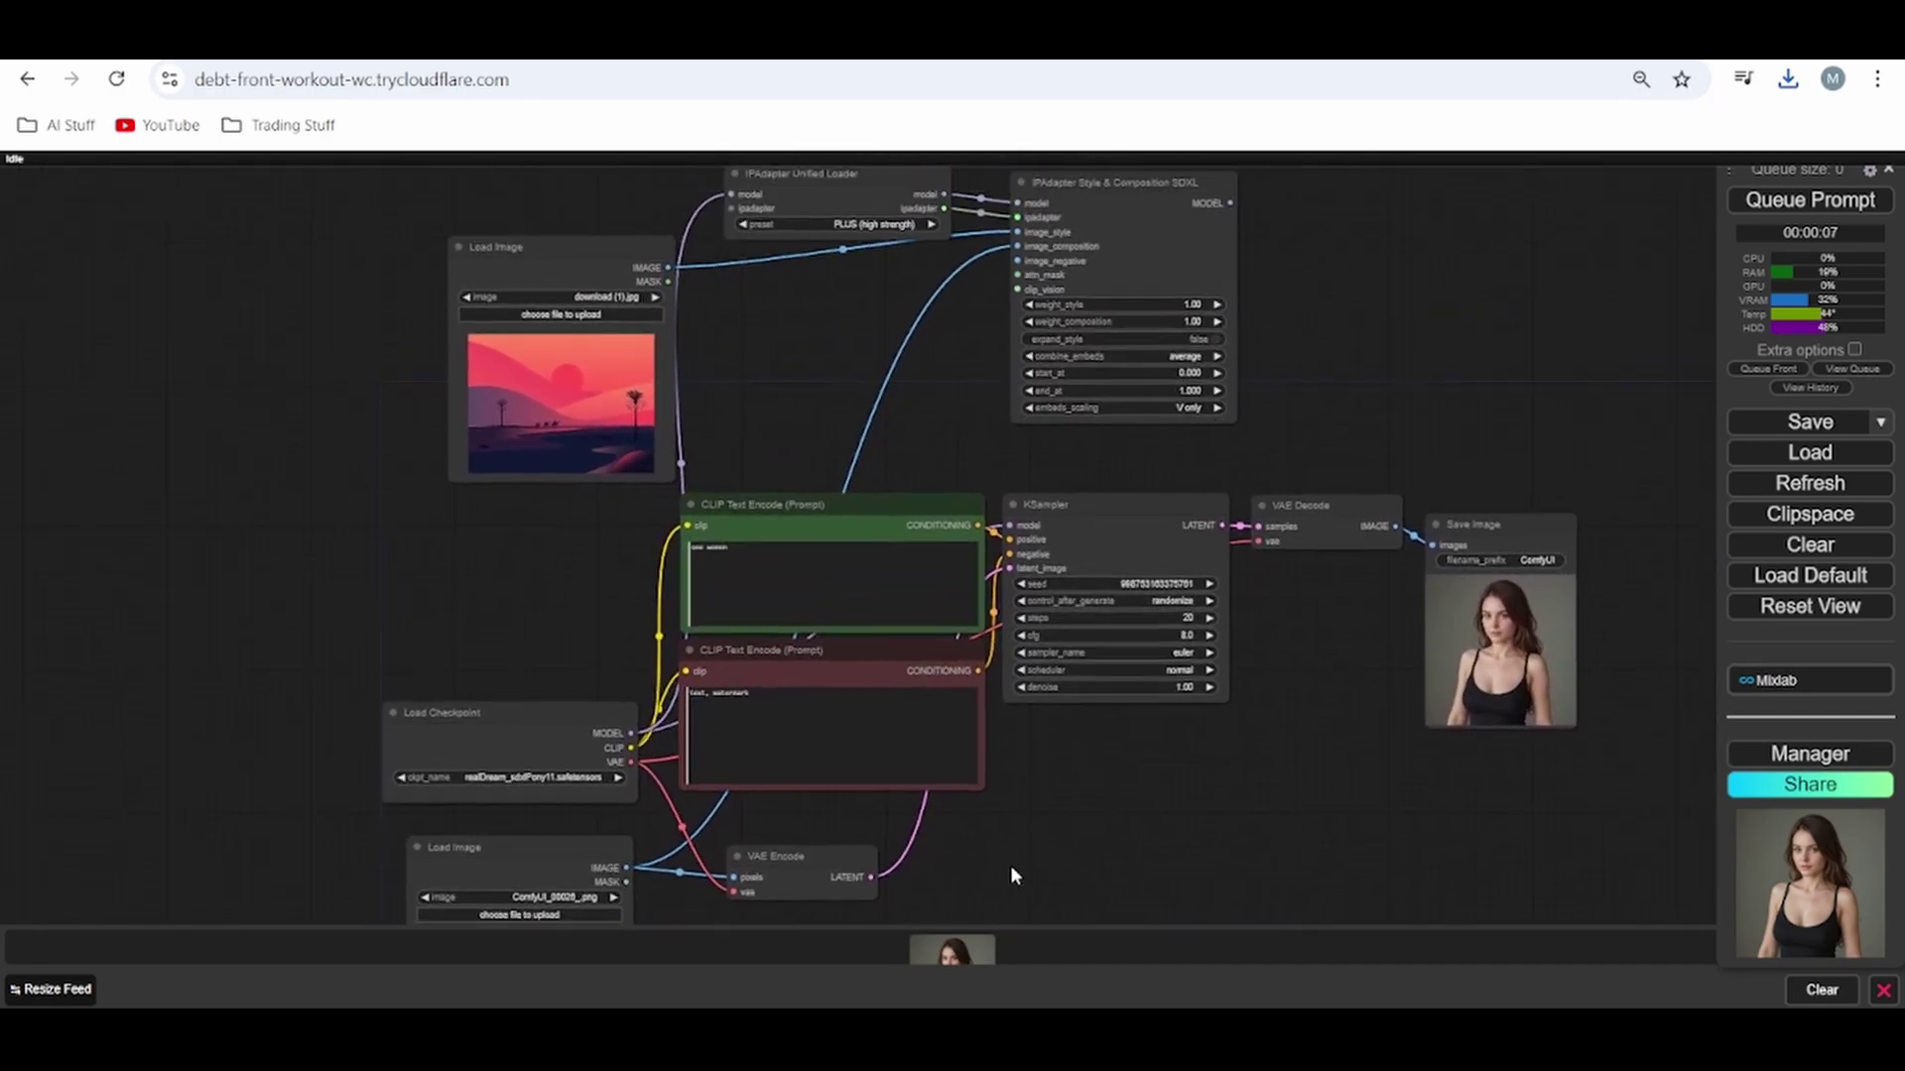
scroll(1308, 324, up, 1)
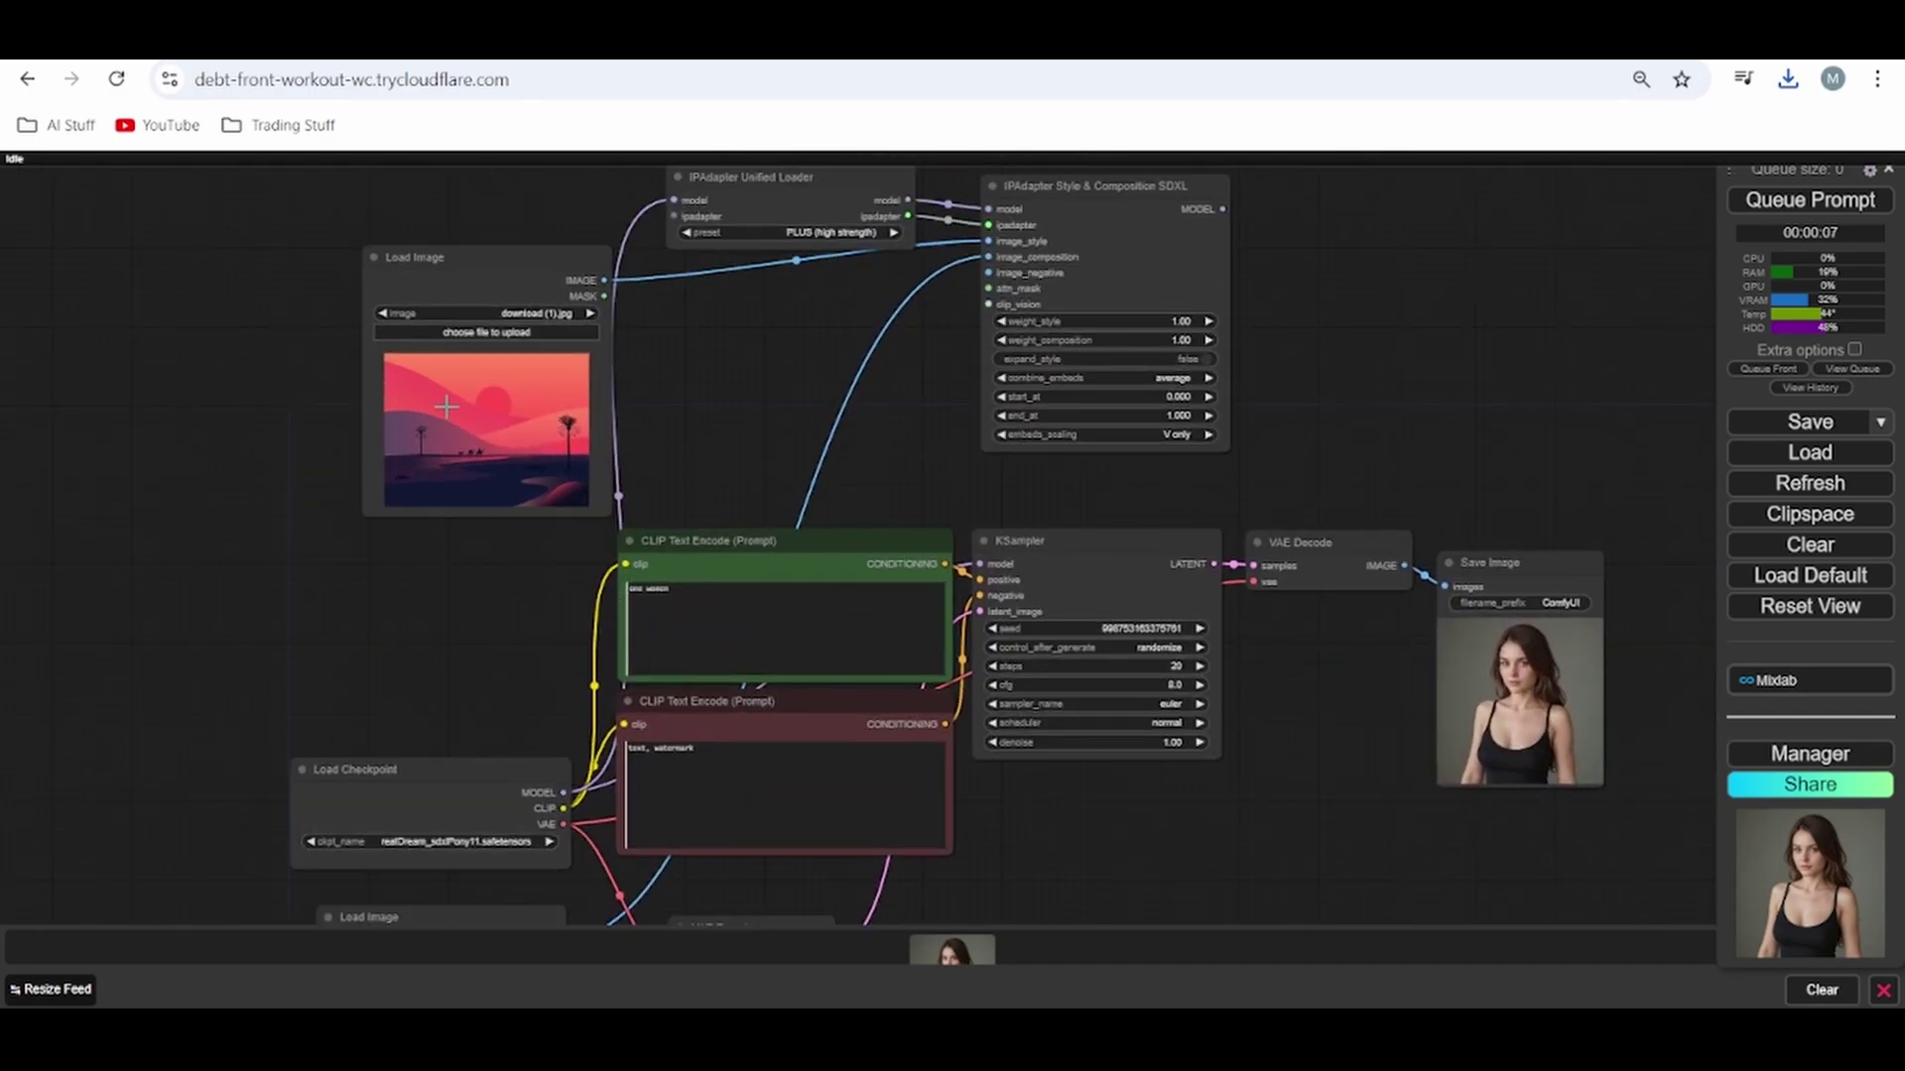
drag(1131, 883, 1161, 529)
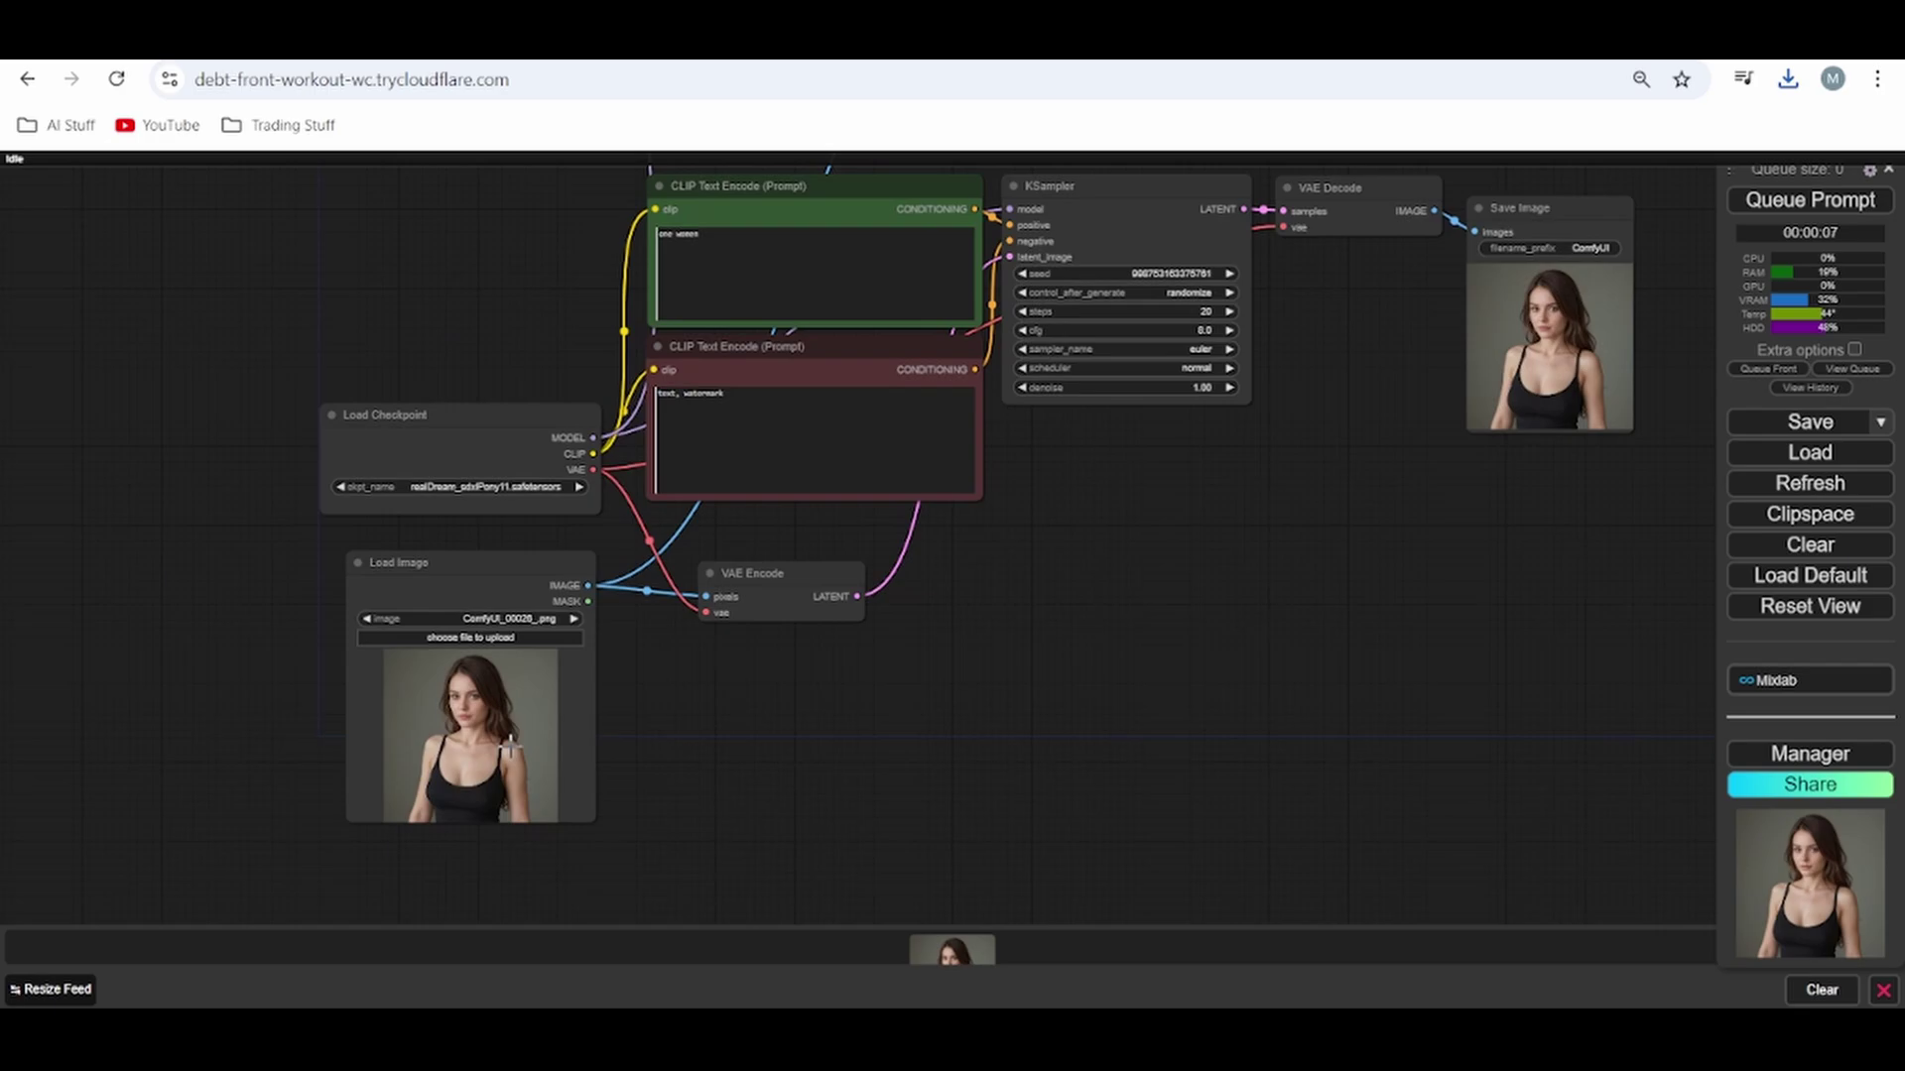
scroll(1132, 292, up, 3)
scroll(1080, 445, up, 2)
scroll(1151, 522, up, 2)
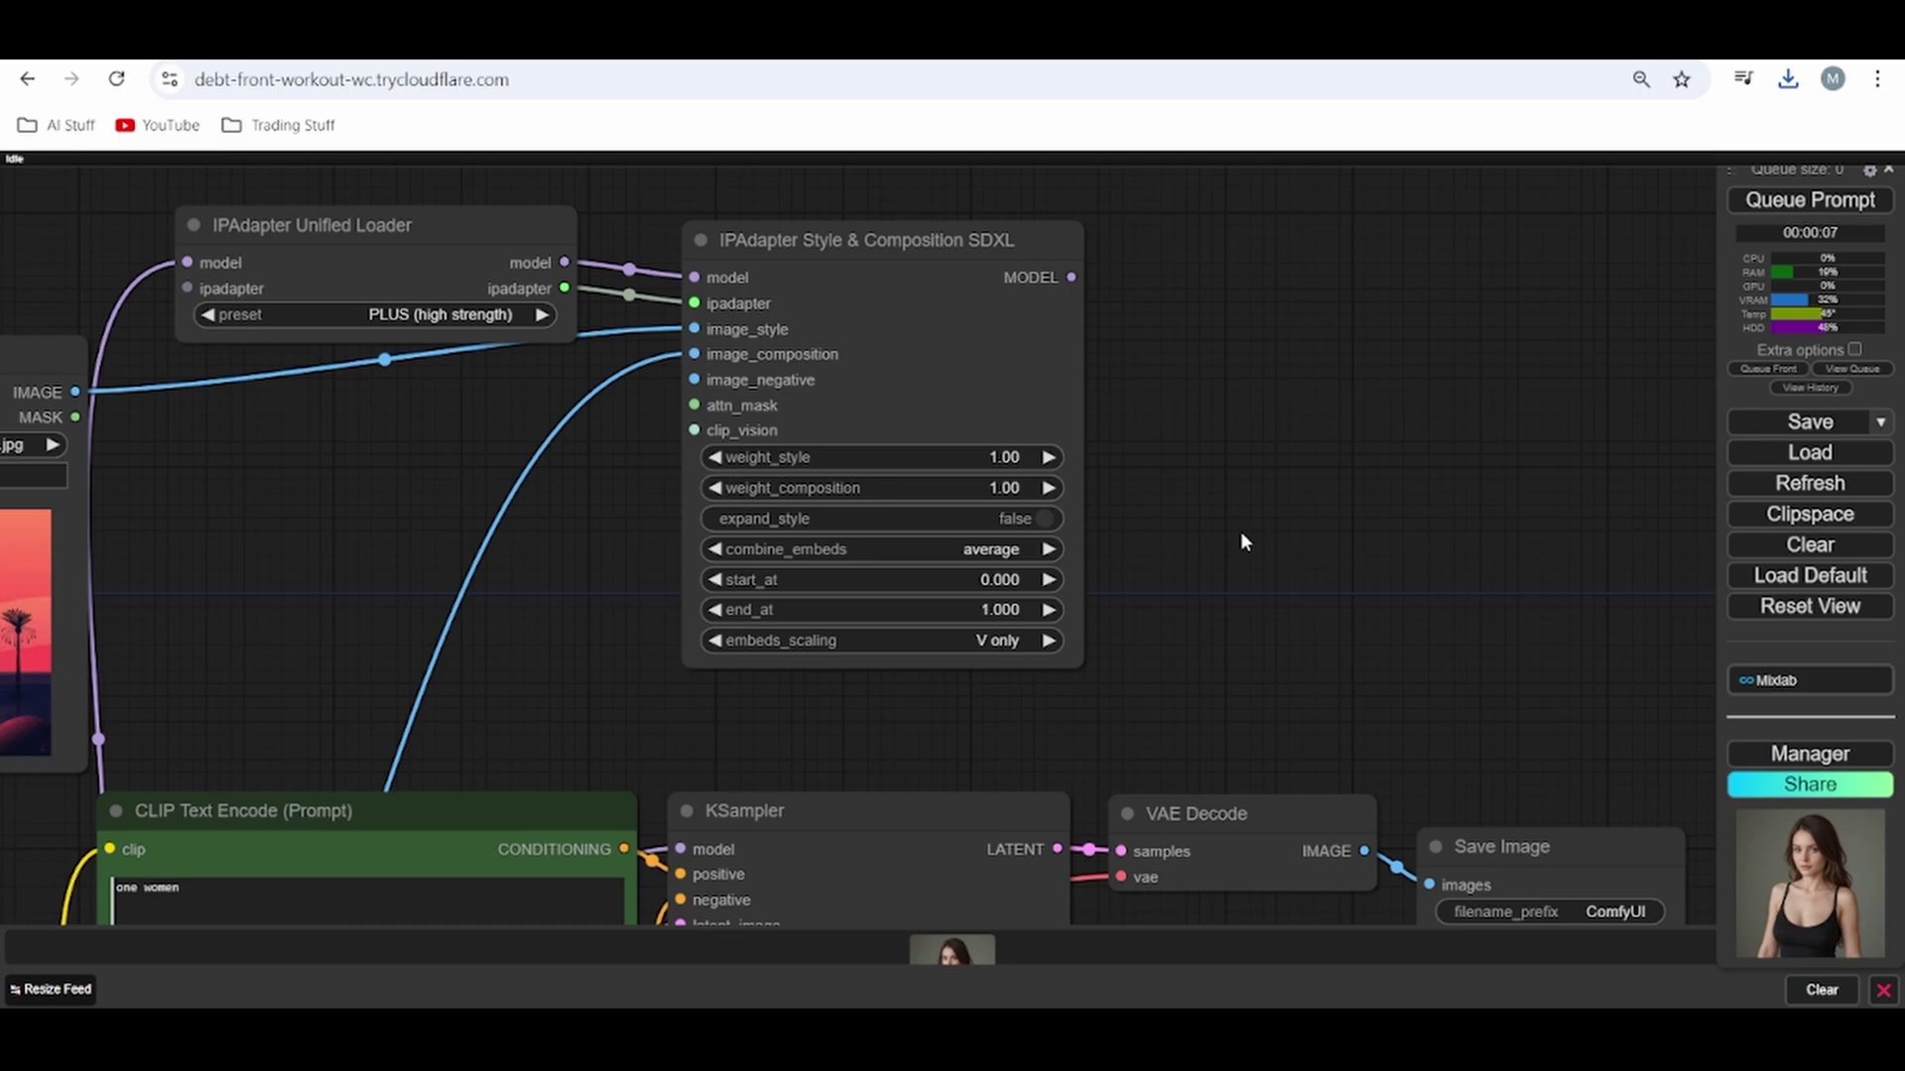
scroll(1222, 392, down, 2)
- Connect the IPAdapter MODEL output to the KSampler model input
drag(1242, 542, 1213, 350)
mouse_move(1217, 668)
mouse_down()
mouse_move(1187, 680)
mouse_move(1208, 839)
mouse_up()
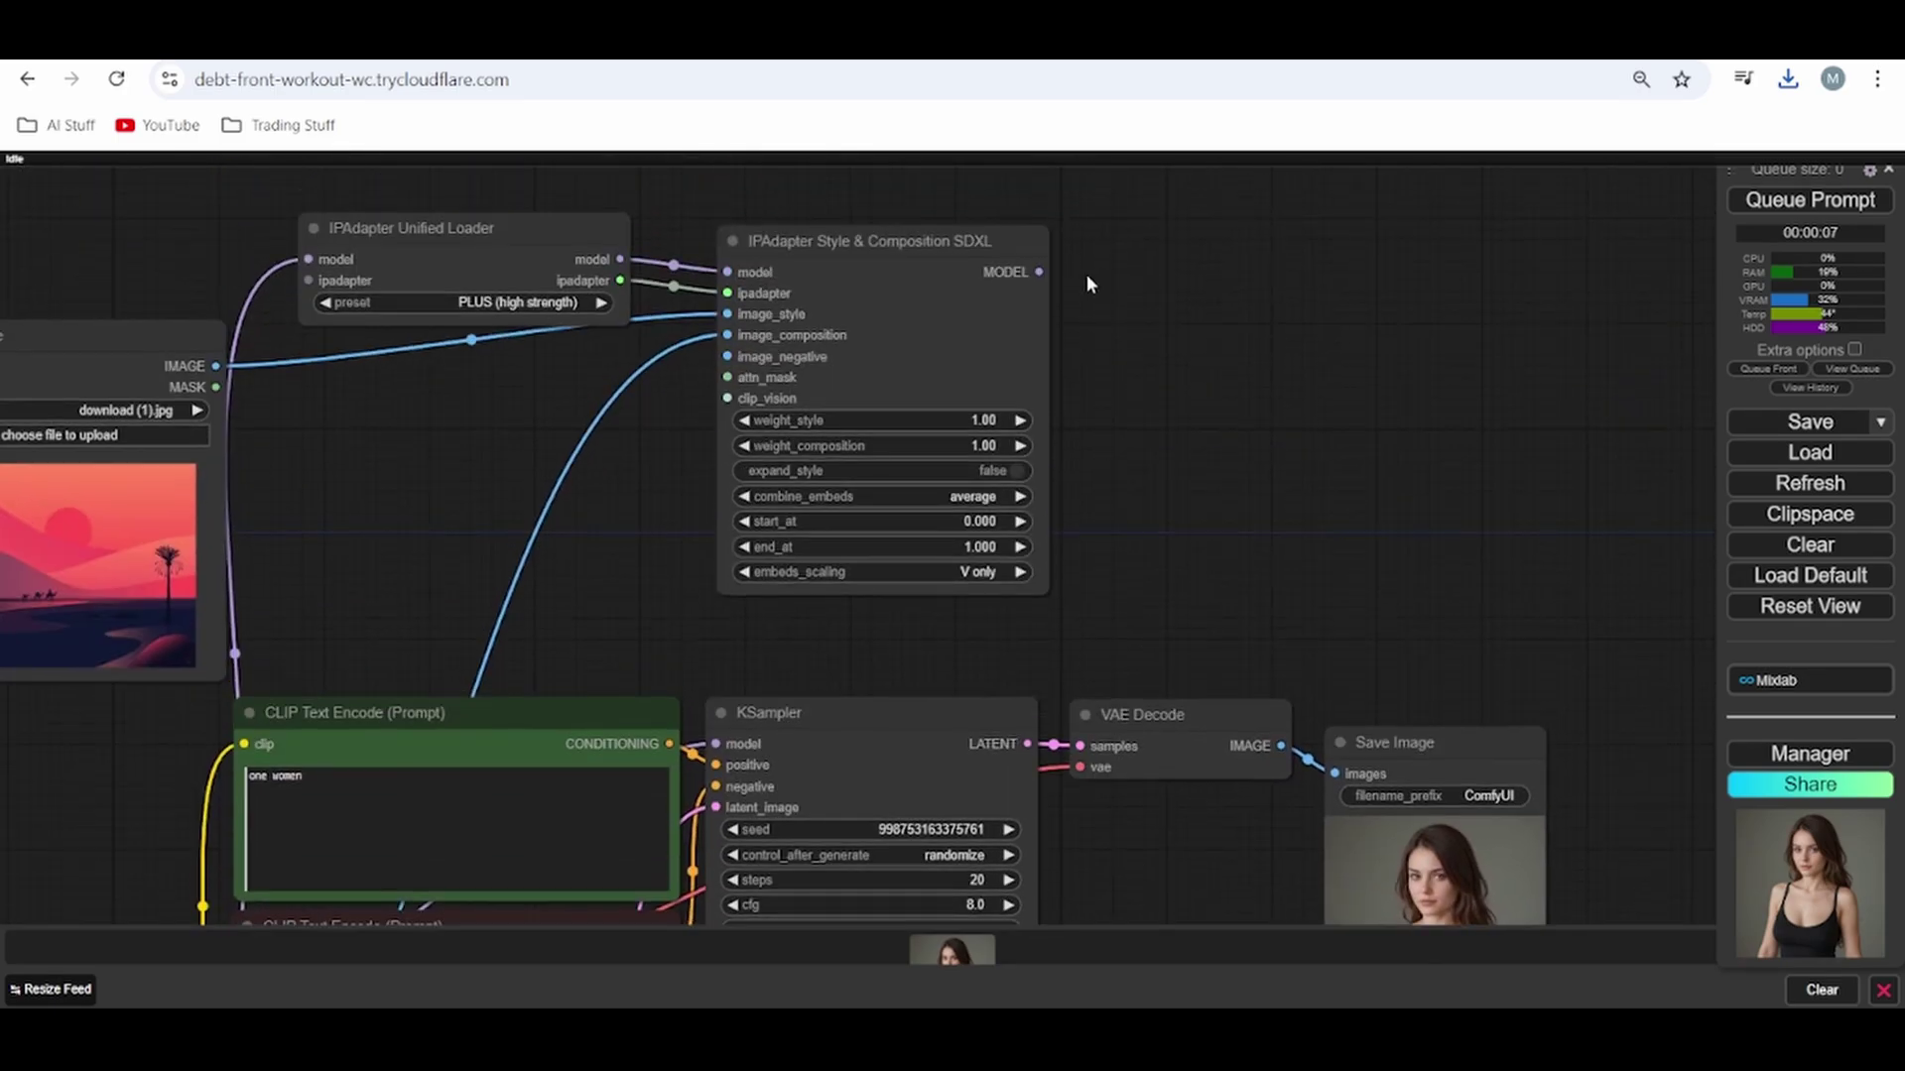
drag(1034, 271, 716, 743)
drag(1250, 604, 1415, 111)
mouse_move(1157, 556)
mouse_down()
mouse_move(1034, 511)
mouse_move(1008, 577)
mouse_up()
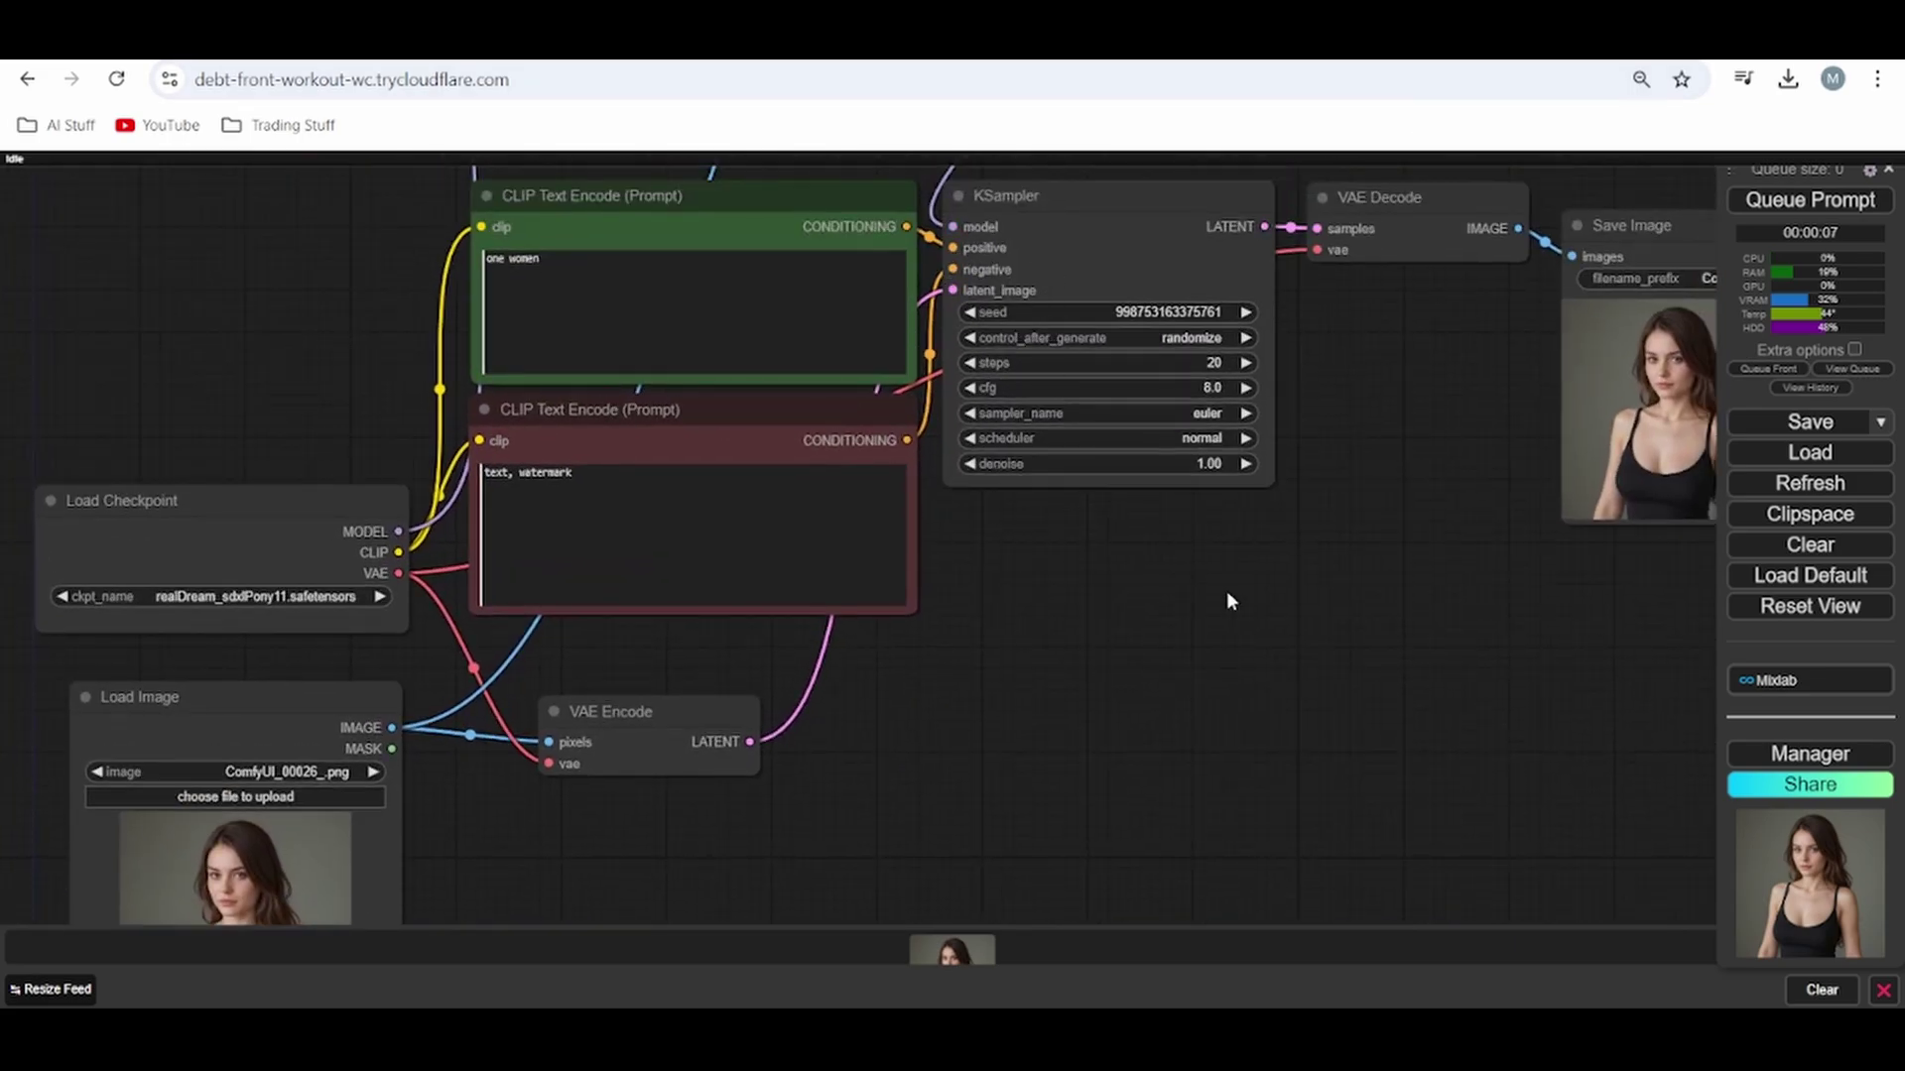
drag(1230, 601, 1181, 633)
scroll(1276, 595, down, 3)
scroll(1289, 620, up, 3)
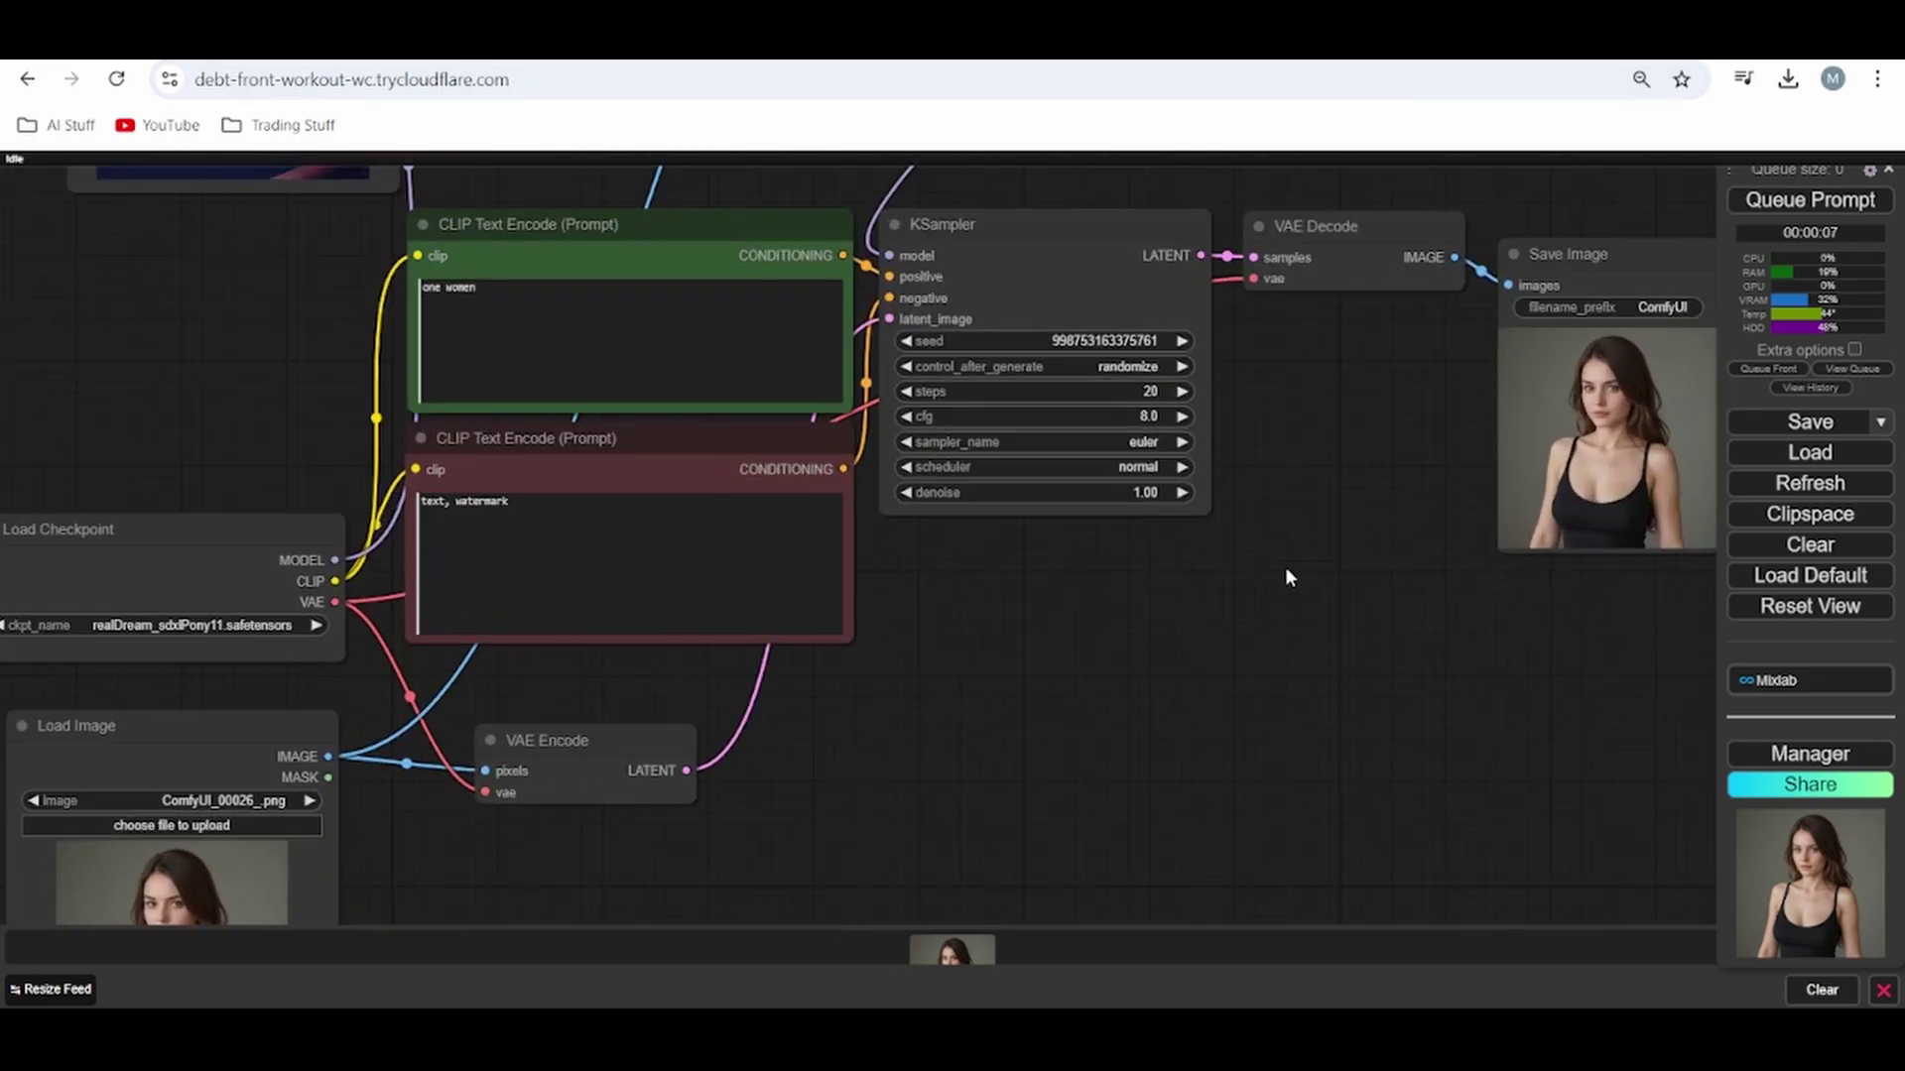
scroll(1287, 578, up, 3)
scroll(1225, 413, up, 2)
scroll(1255, 338, down, 1)
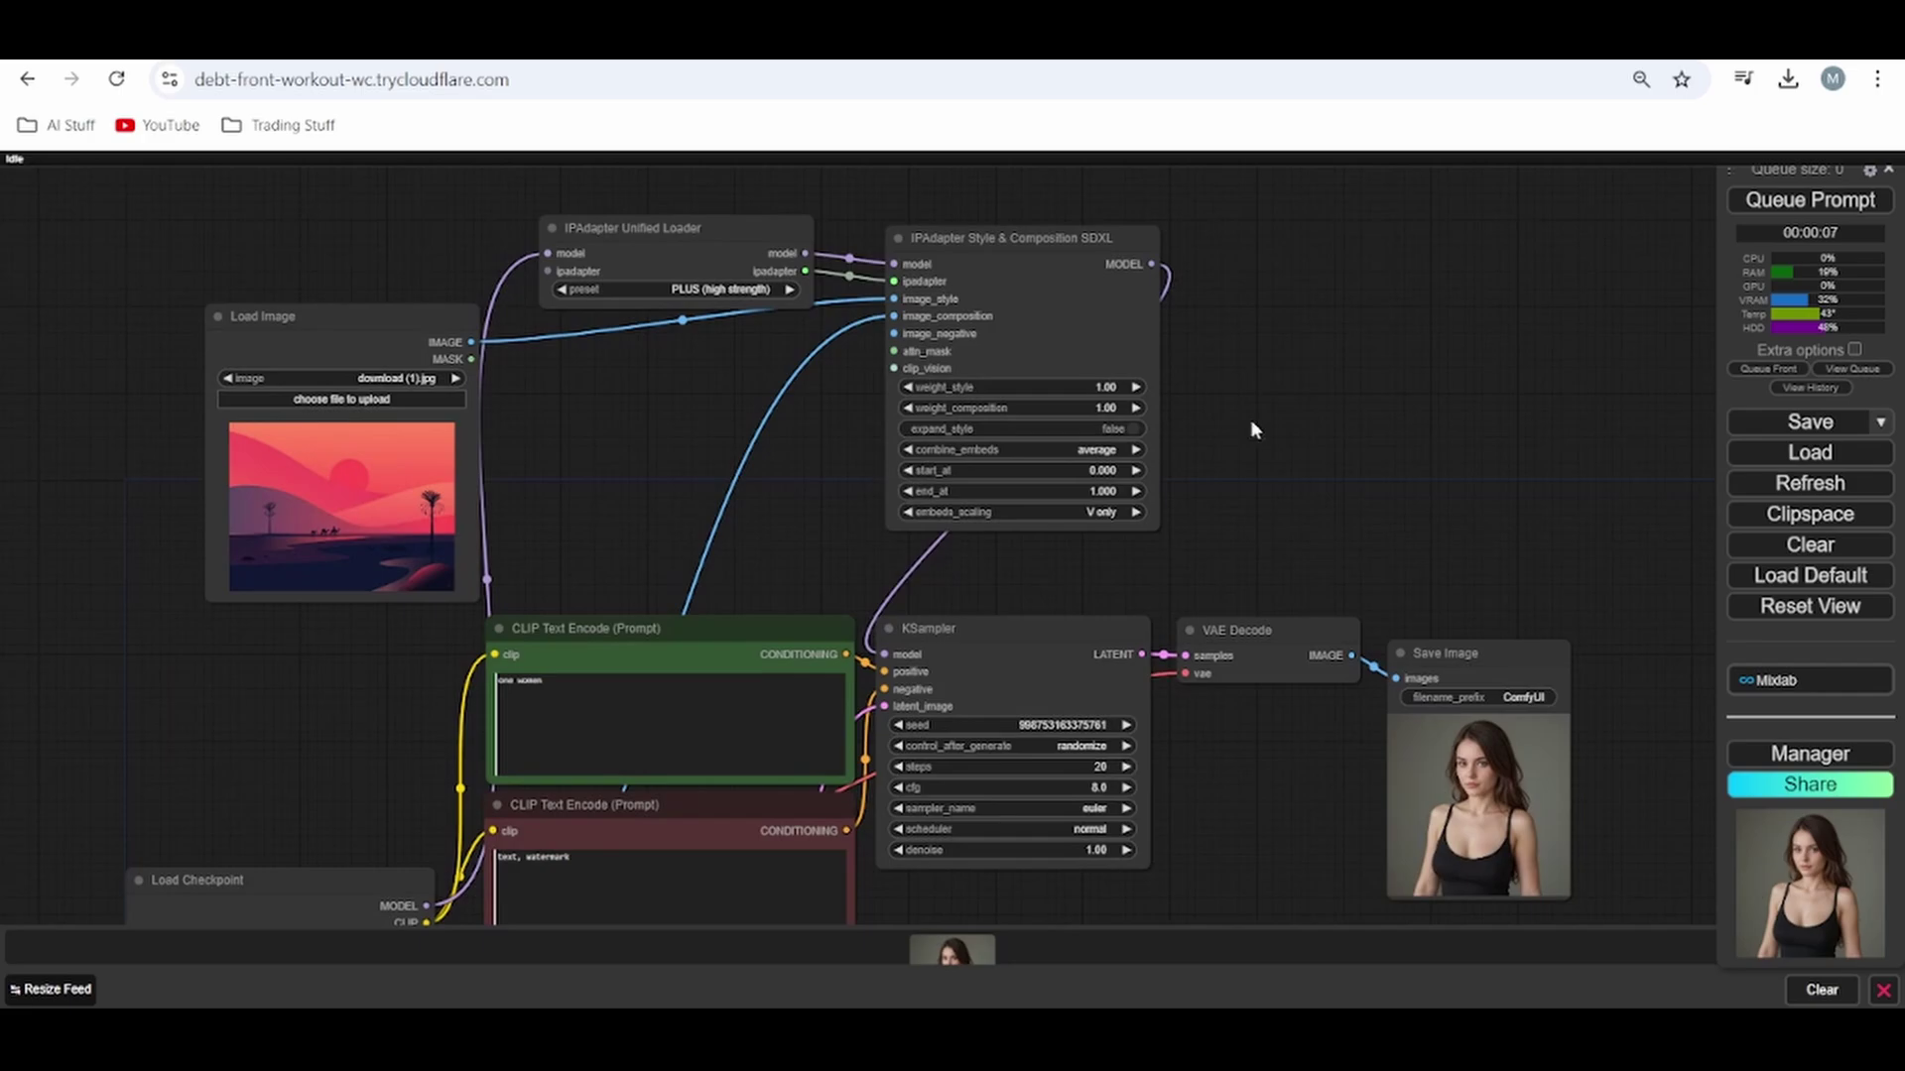
scroll(1257, 398, up, 1)
scroll(1308, 450, up, 1)
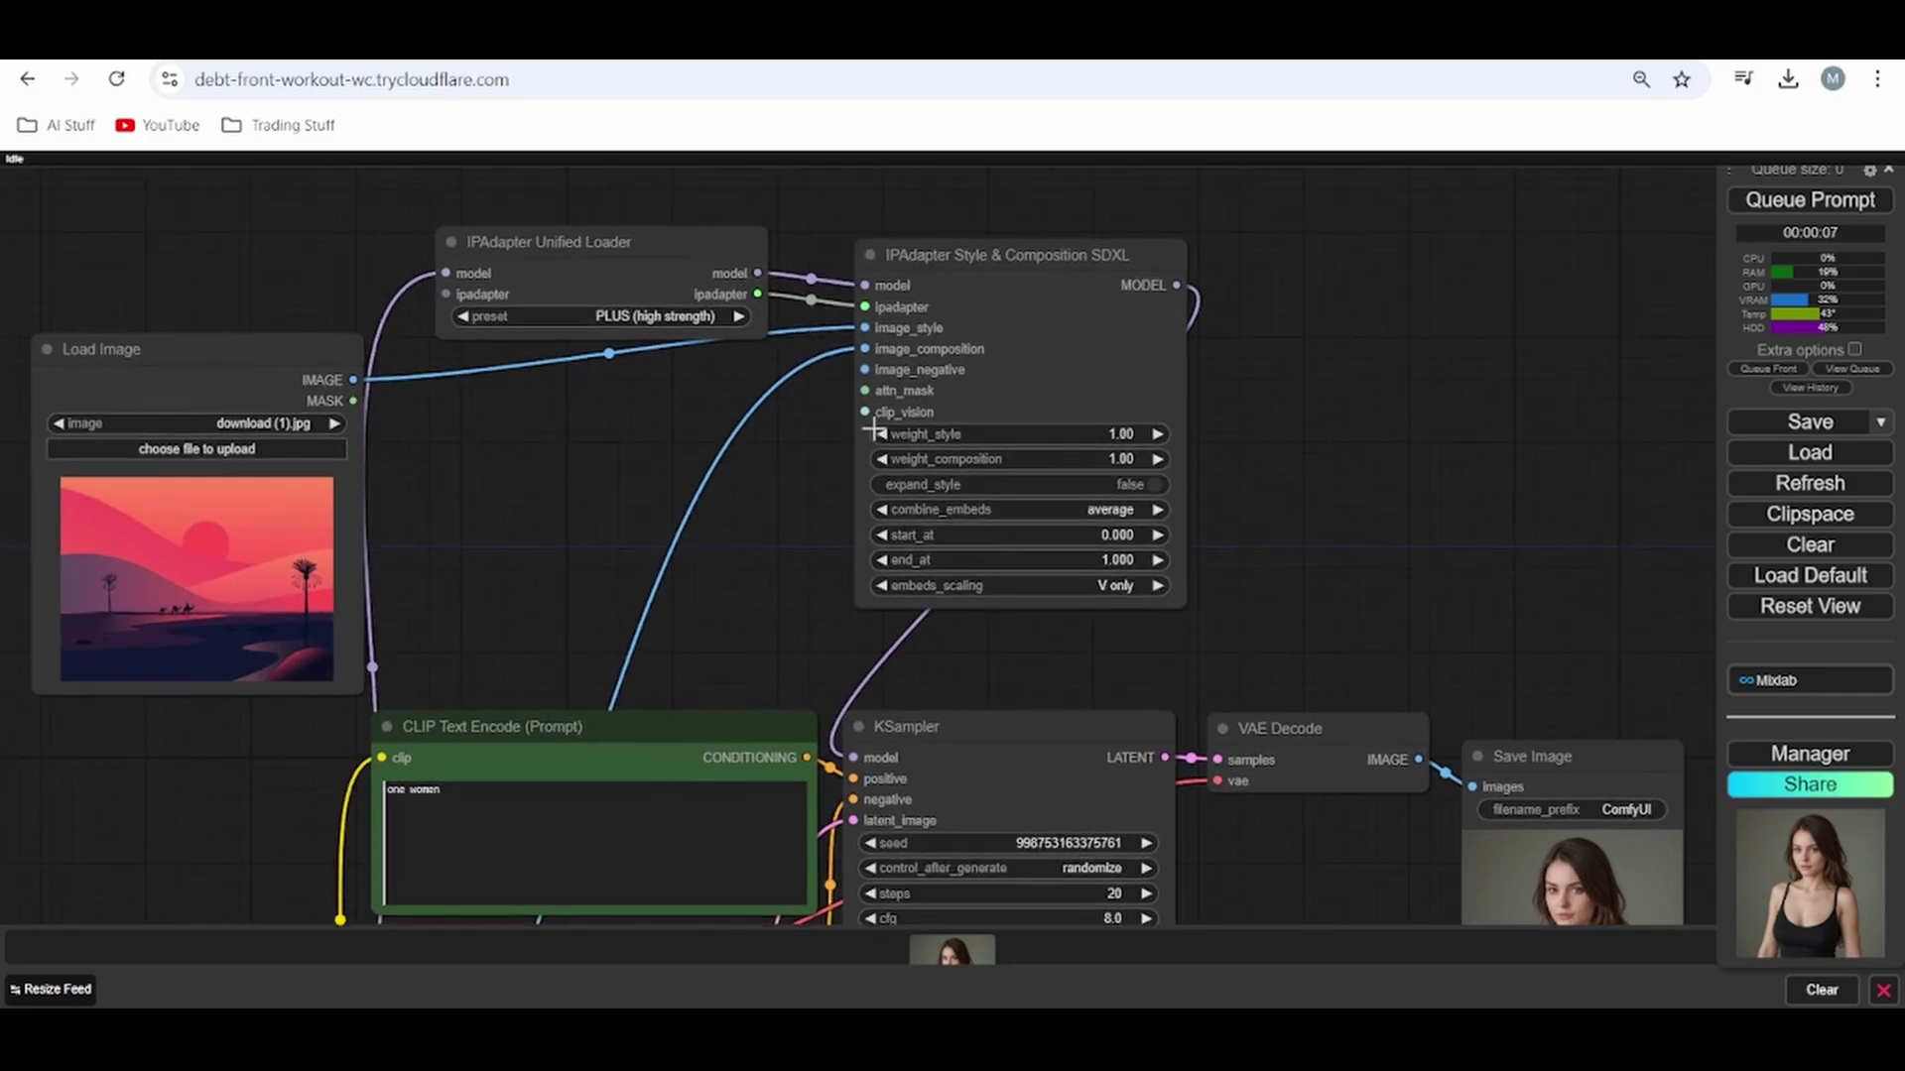
- Add a Load CLIP Vision node (CLIP-ViT-H-14) on clip_vision, arrange it, and queue the prompt
mouse_move(865, 413)
mouse_down()
mouse_move(787, 444)
mouse_move(492, 455)
mouse_up()
click(838, 565)
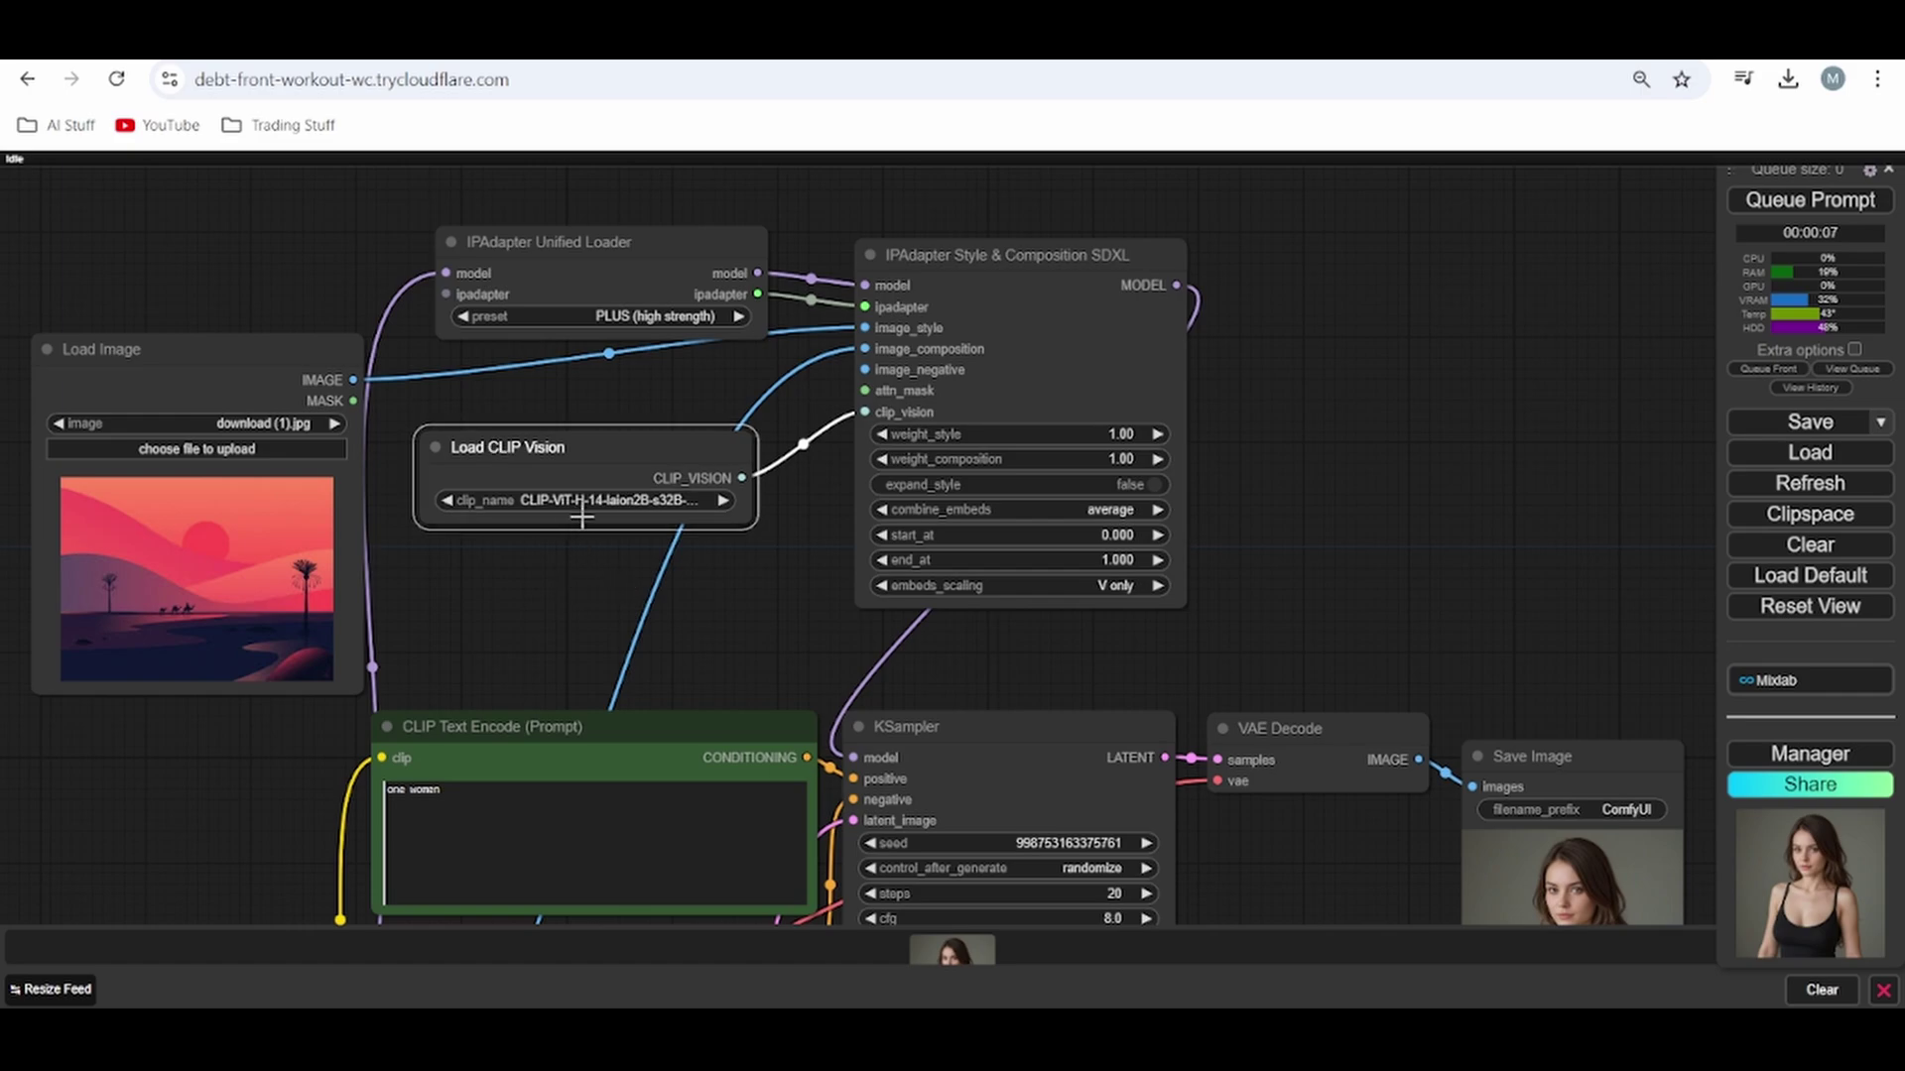
drag(739, 520, 844, 551)
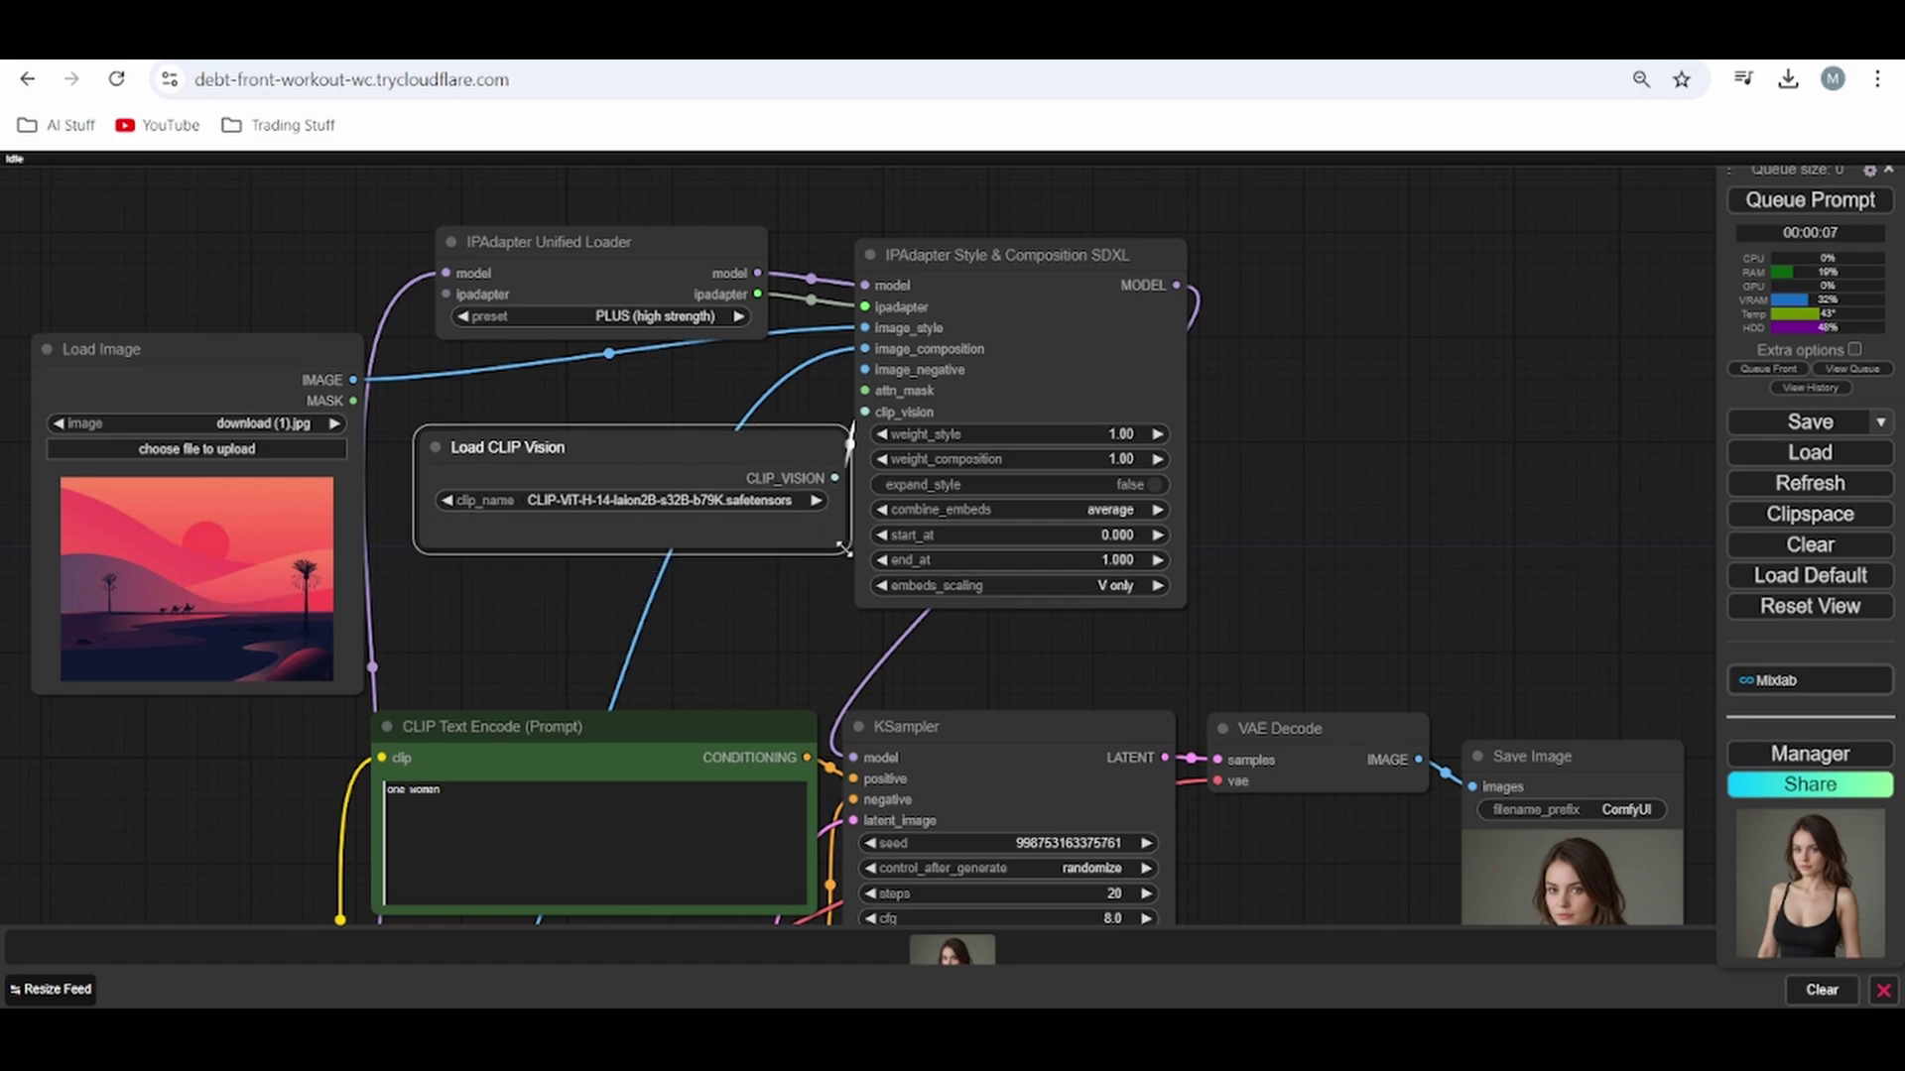
drag(745, 451, 700, 463)
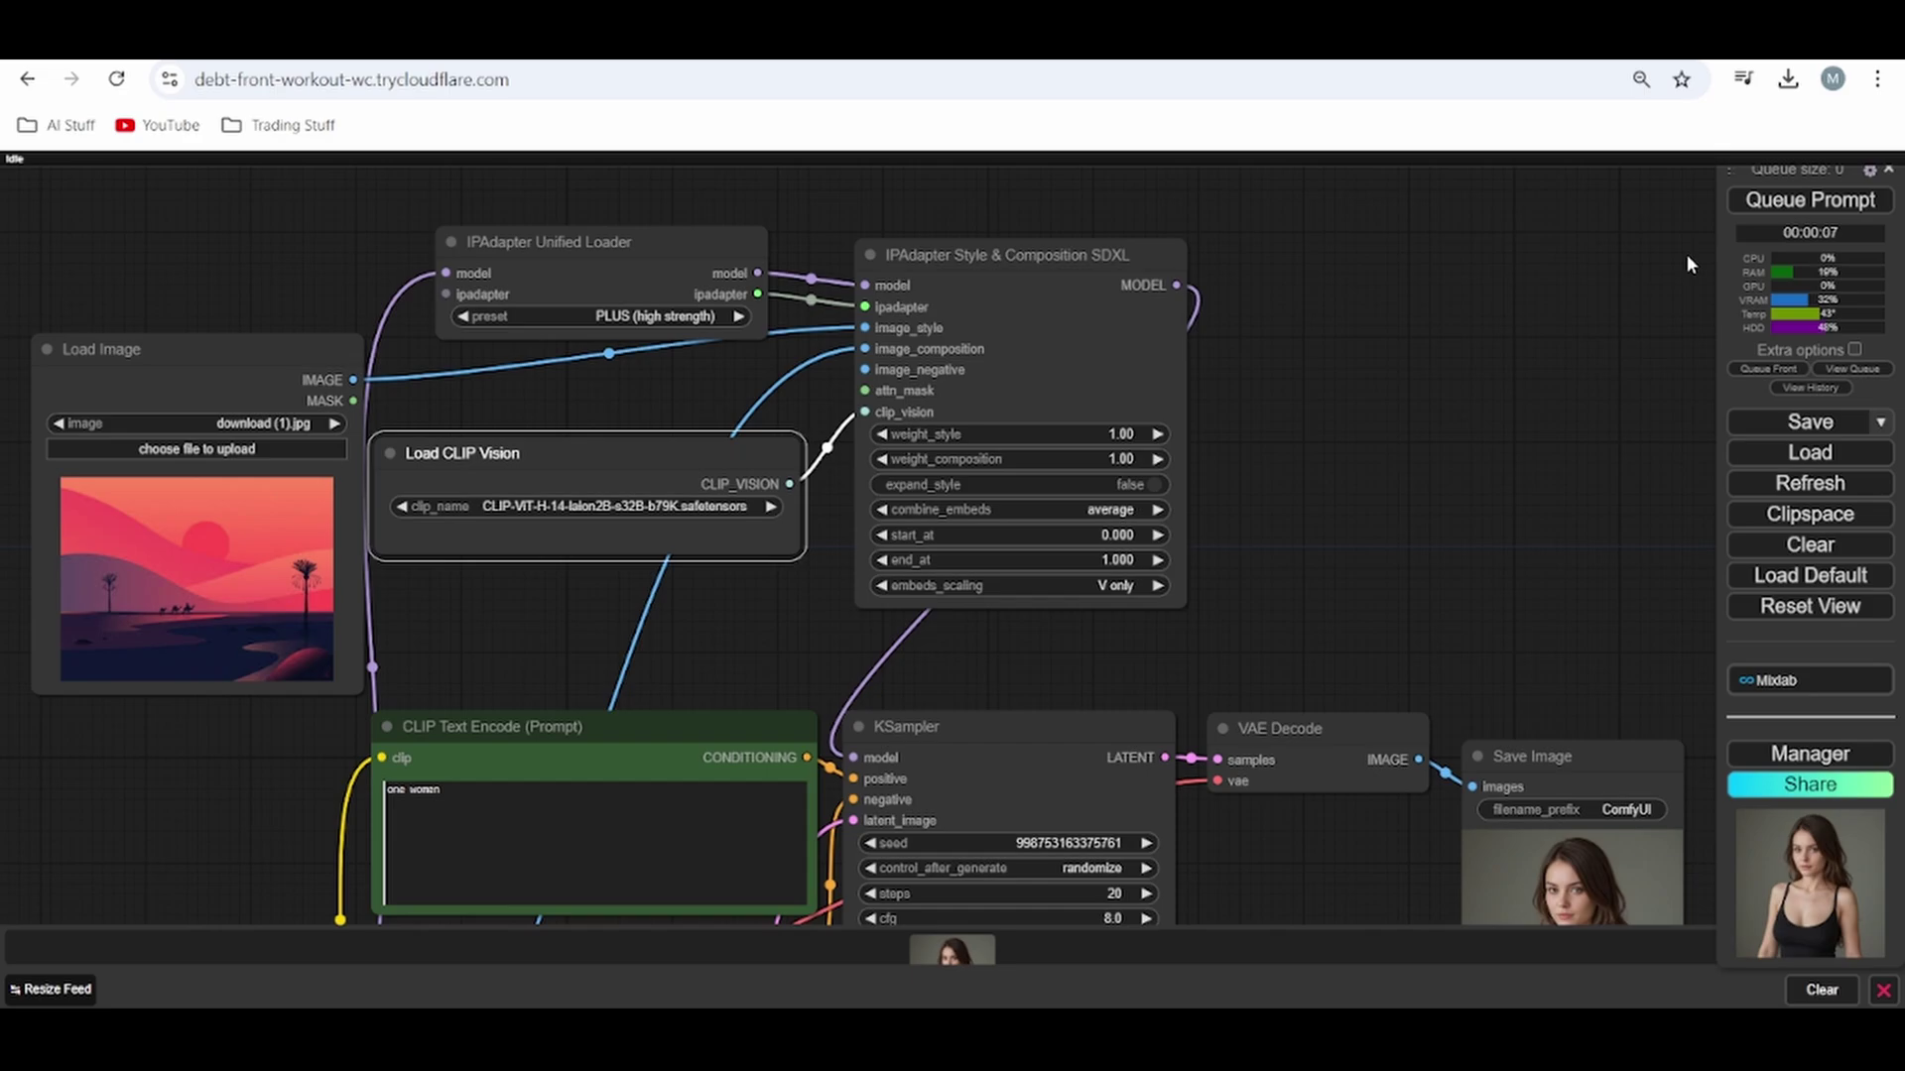
click(1850, 199)
scroll(1361, 424, down, 1)
scroll(1377, 466, down, 1)
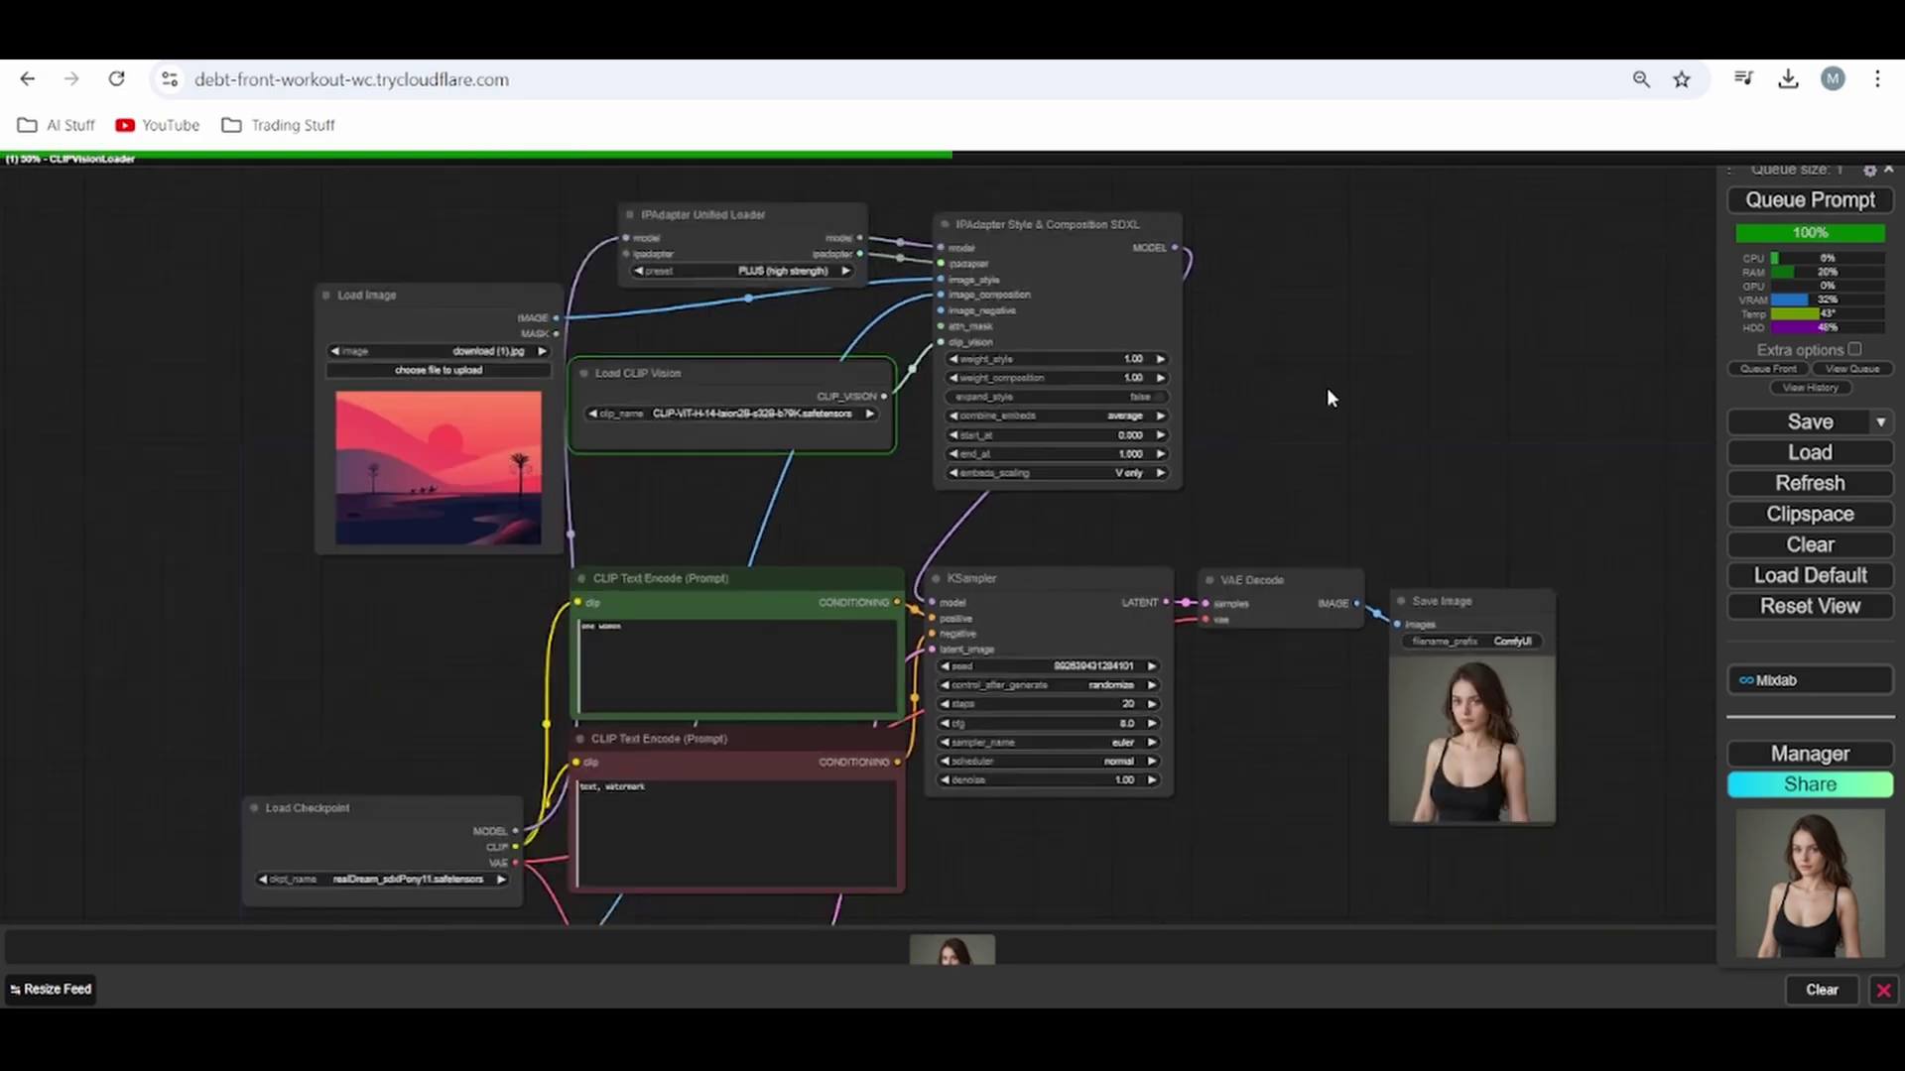
scroll(1322, 380, down, 1)
scroll(1315, 369, down, 1)
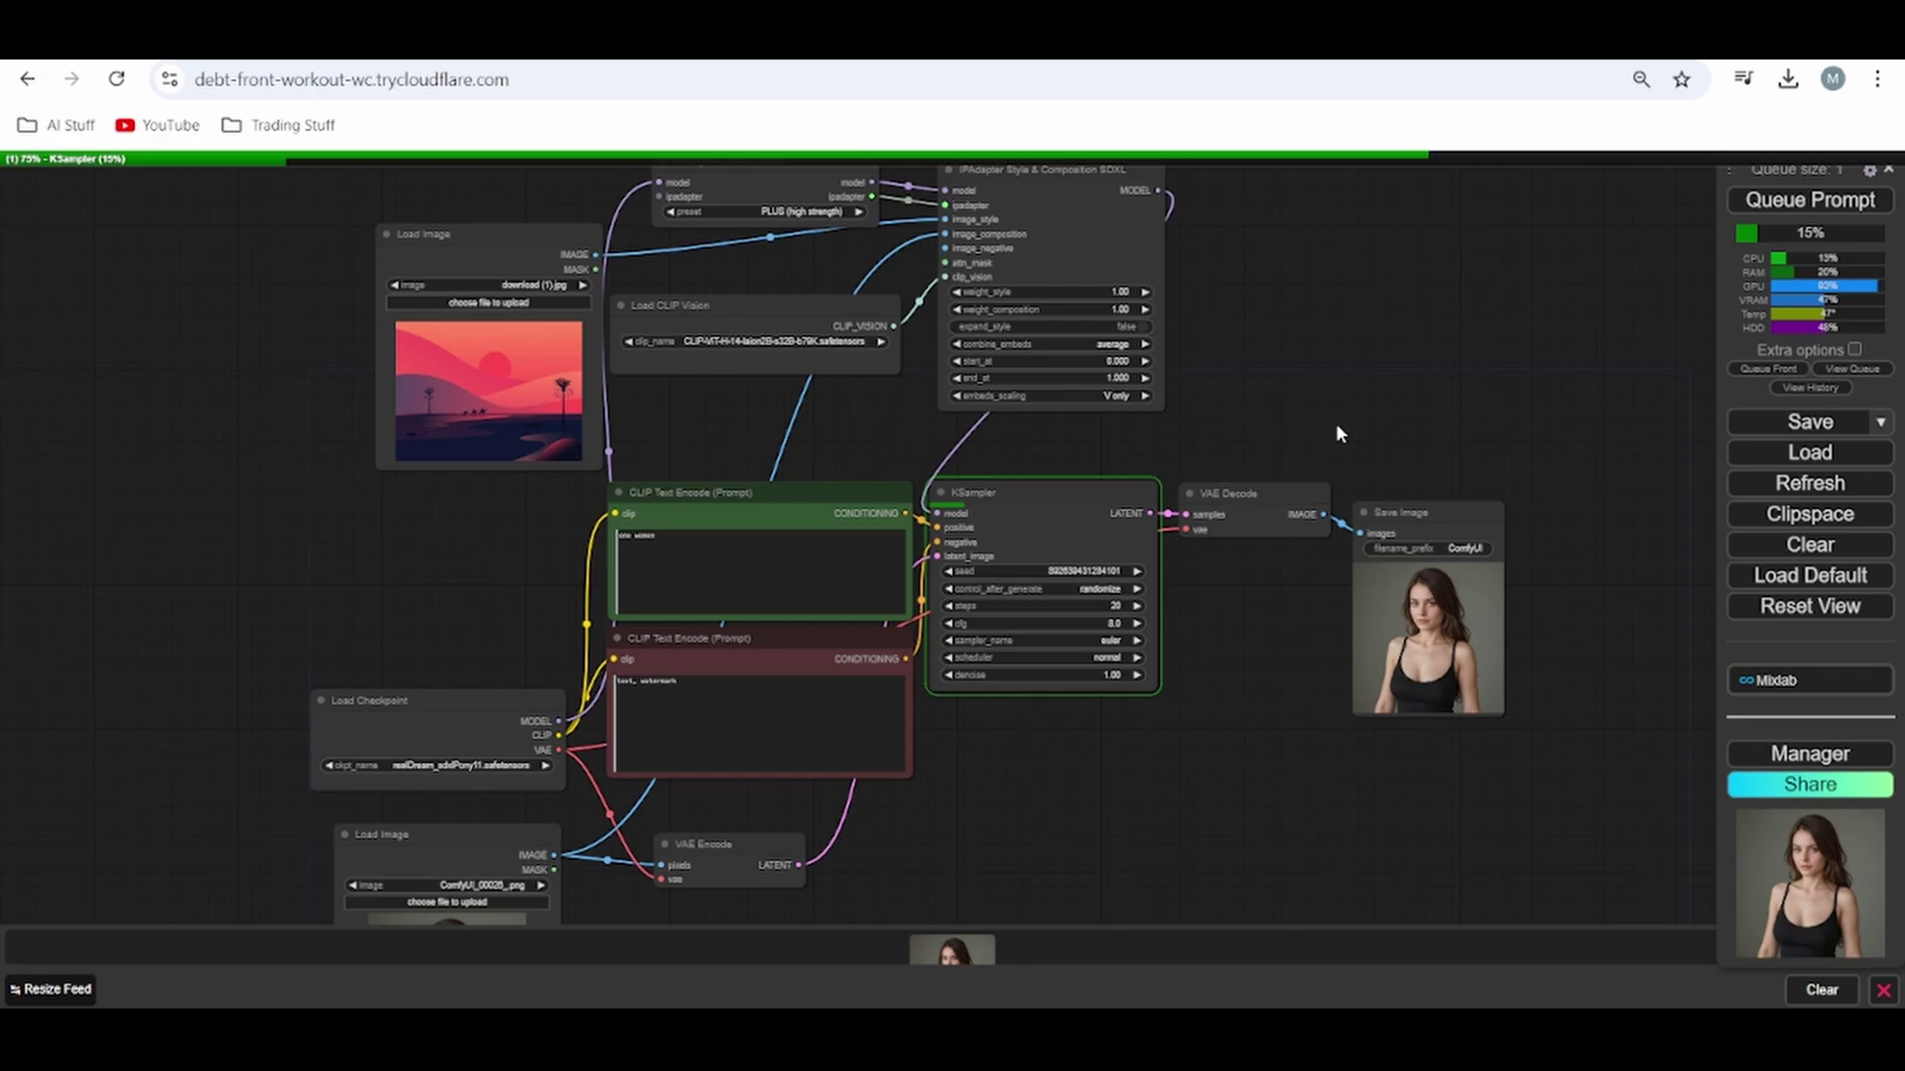
- Let the pink-sunset portrait render, then move the girl photo's Load Image beside Save Image
drag(1152, 782, 989, 678)
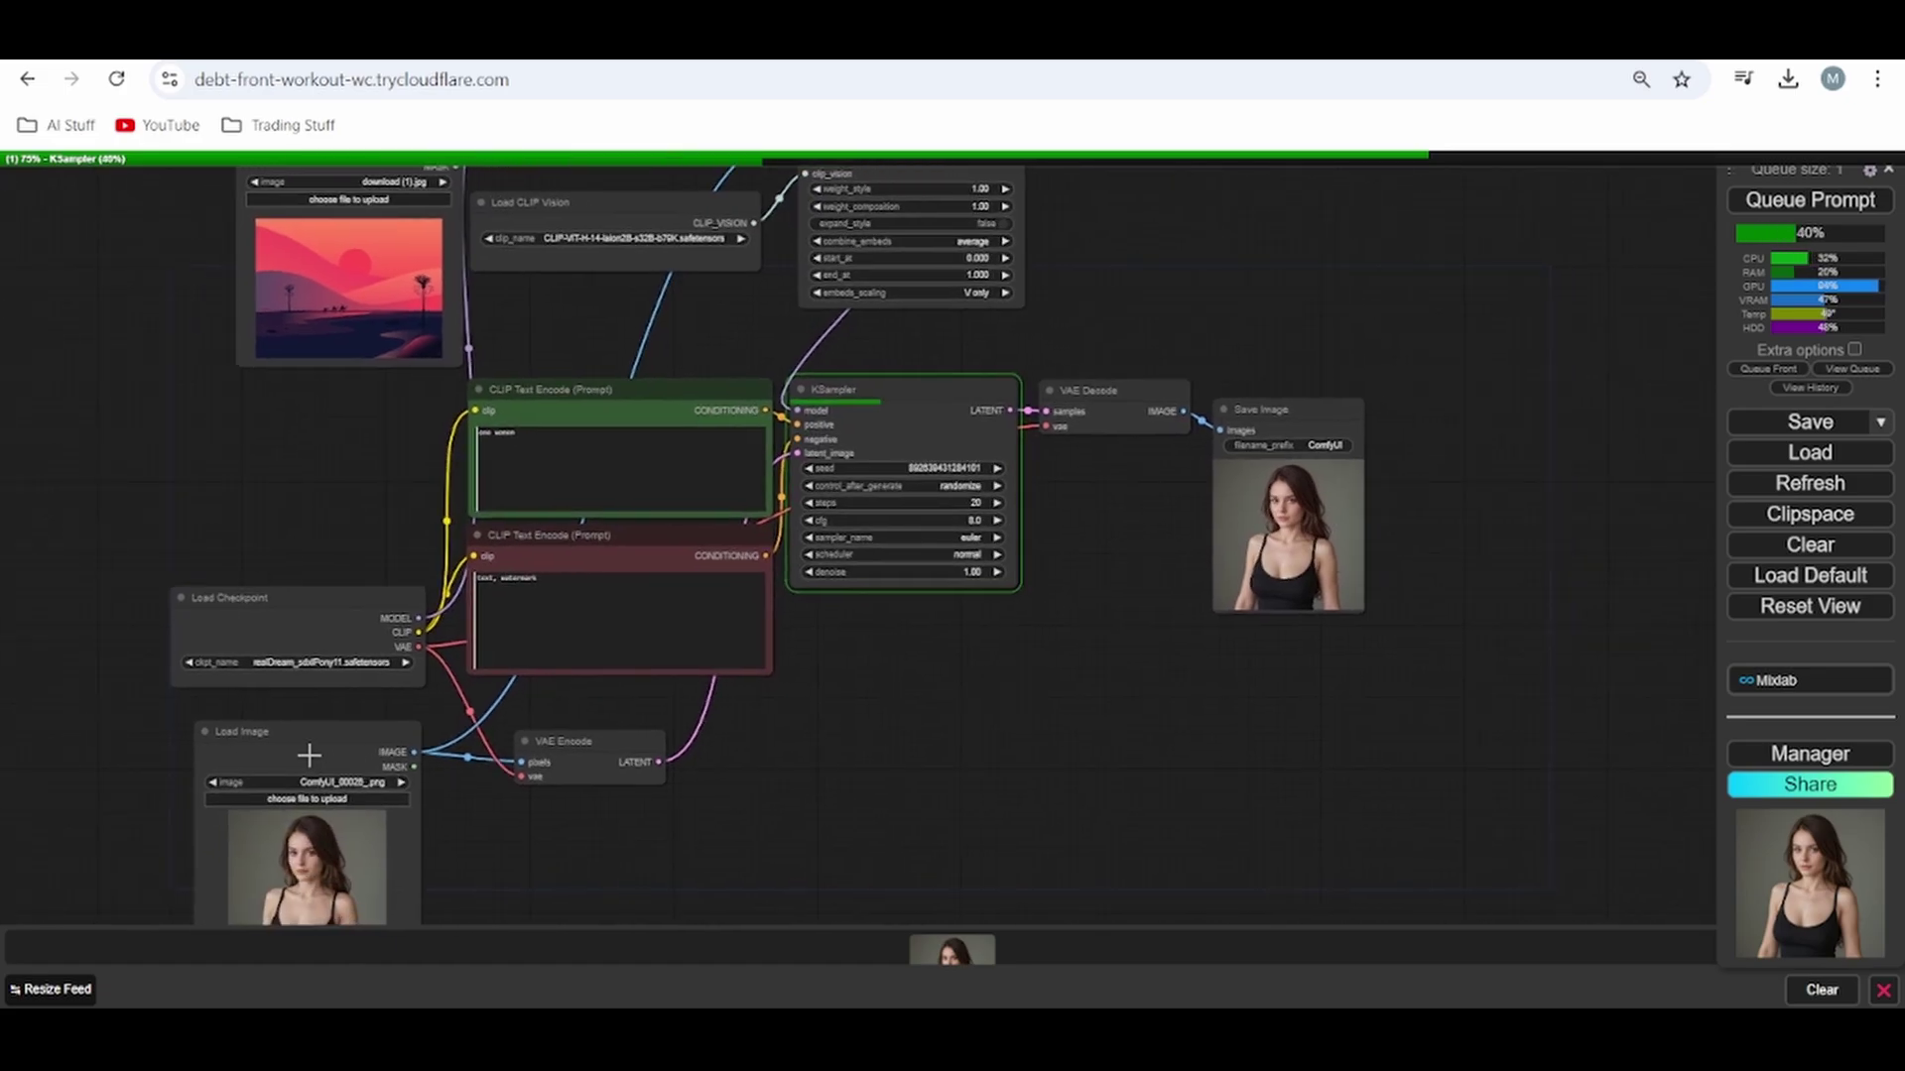
scroll(1179, 693, up, 1)
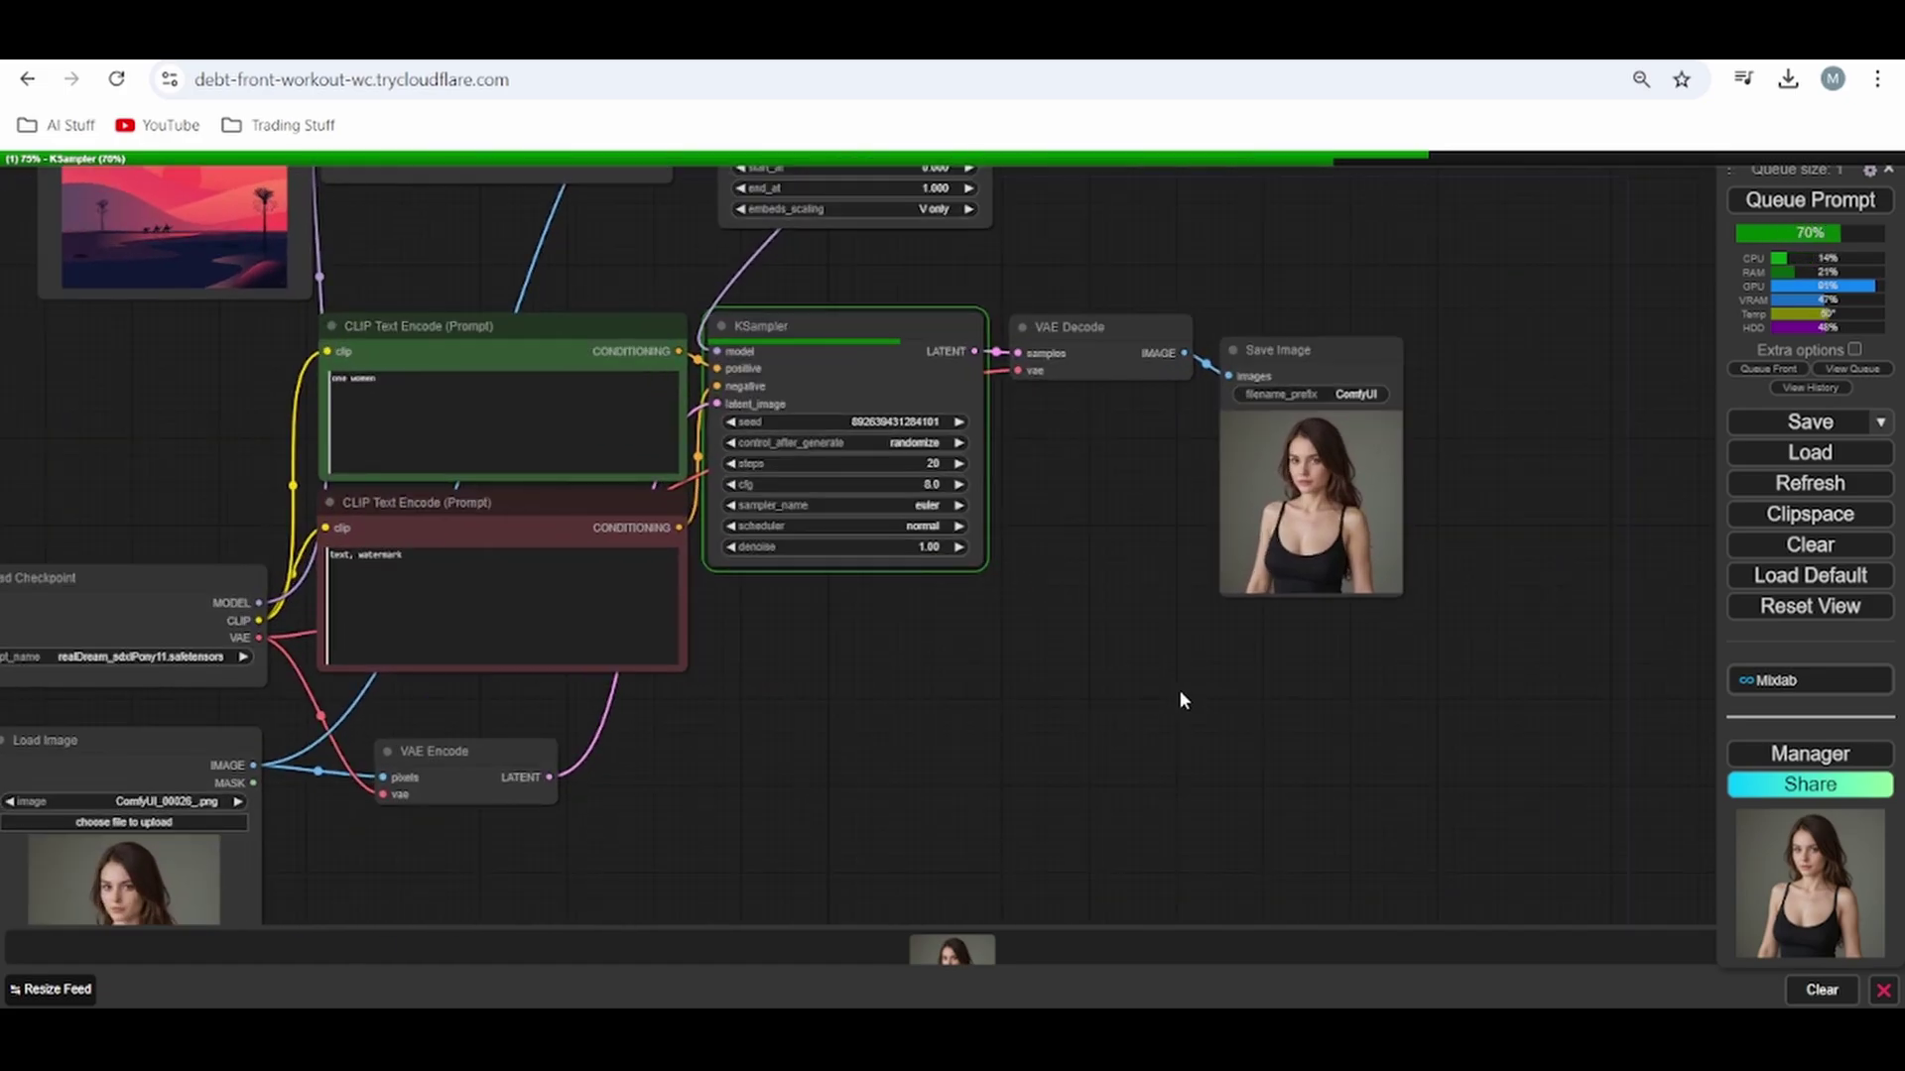
scroll(1179, 701, up, 4)
mouse_move(1179, 699)
mouse_down()
mouse_move(838, 879)
mouse_move(761, 891)
mouse_up()
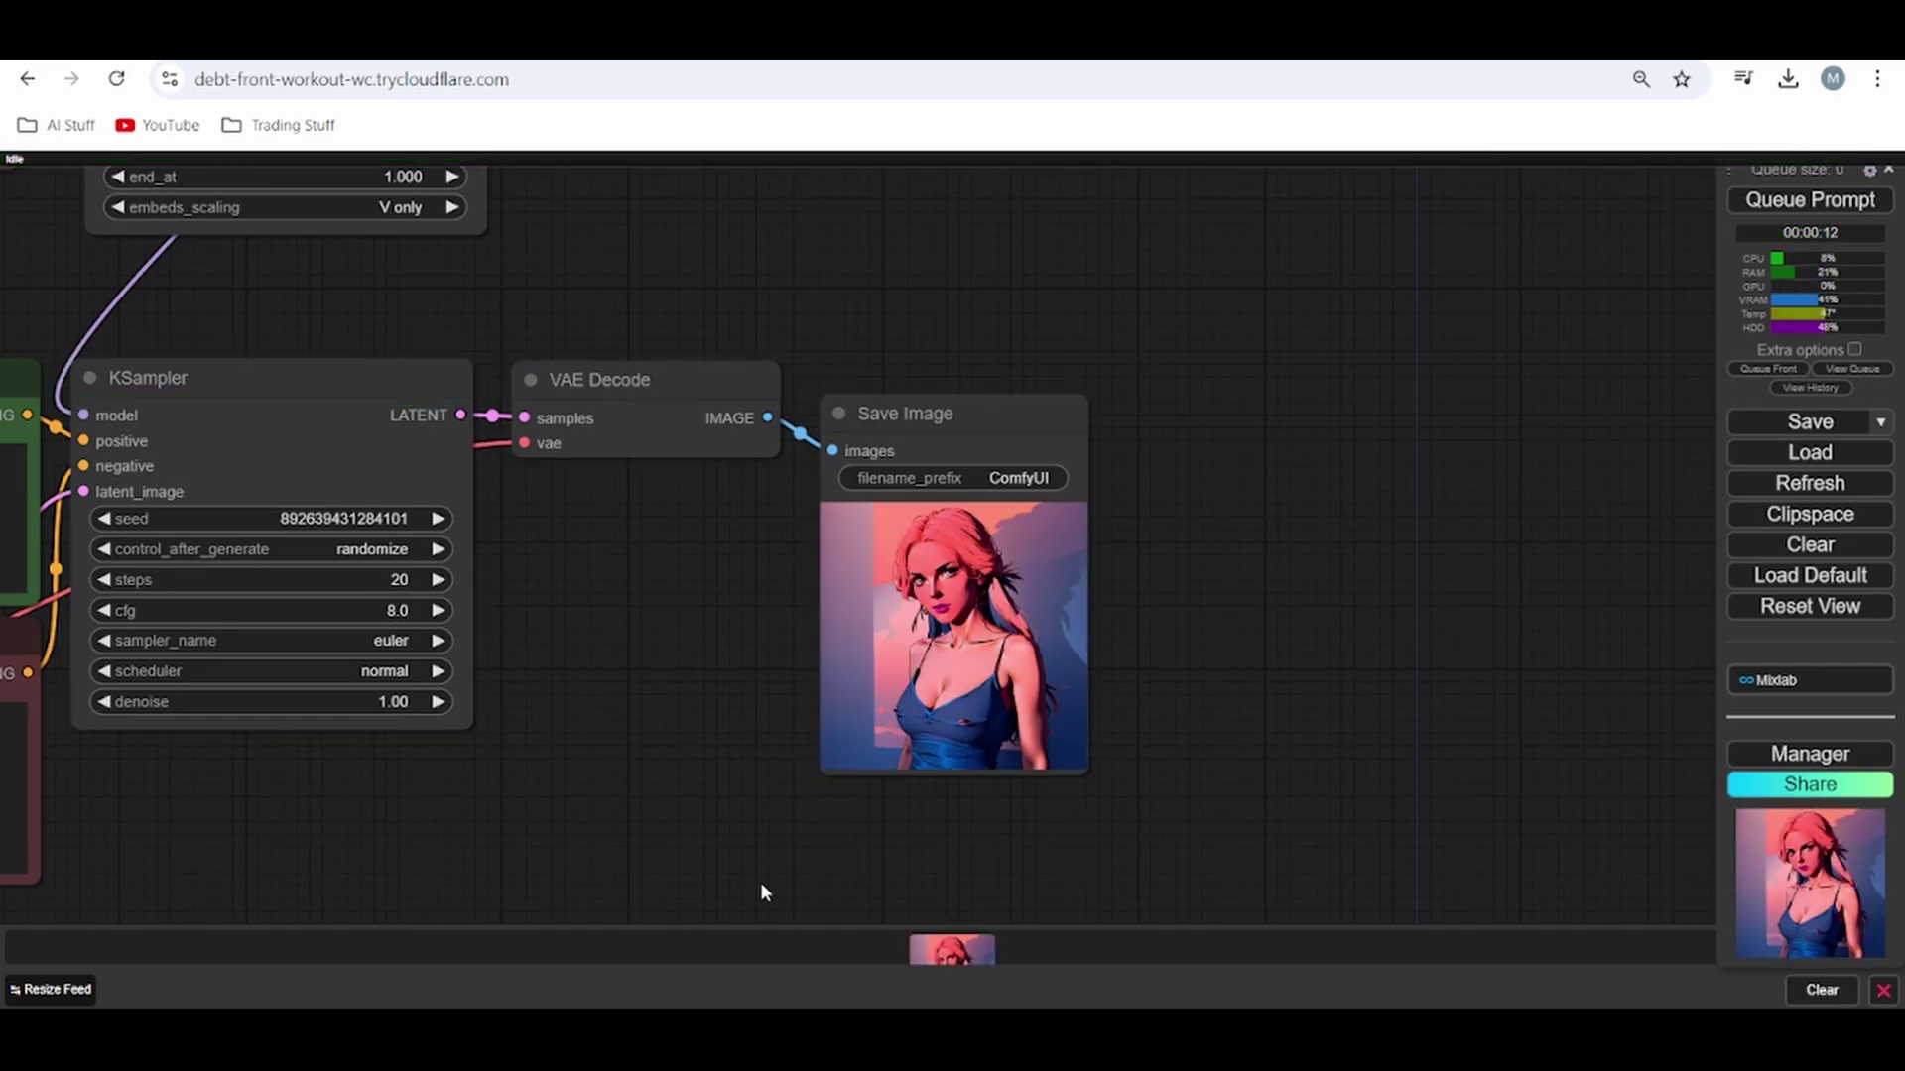
mouse_move(609, 751)
mouse_down()
mouse_move(803, 701)
mouse_move(927, 447)
mouse_up()
scroll(770, 758, down, 5)
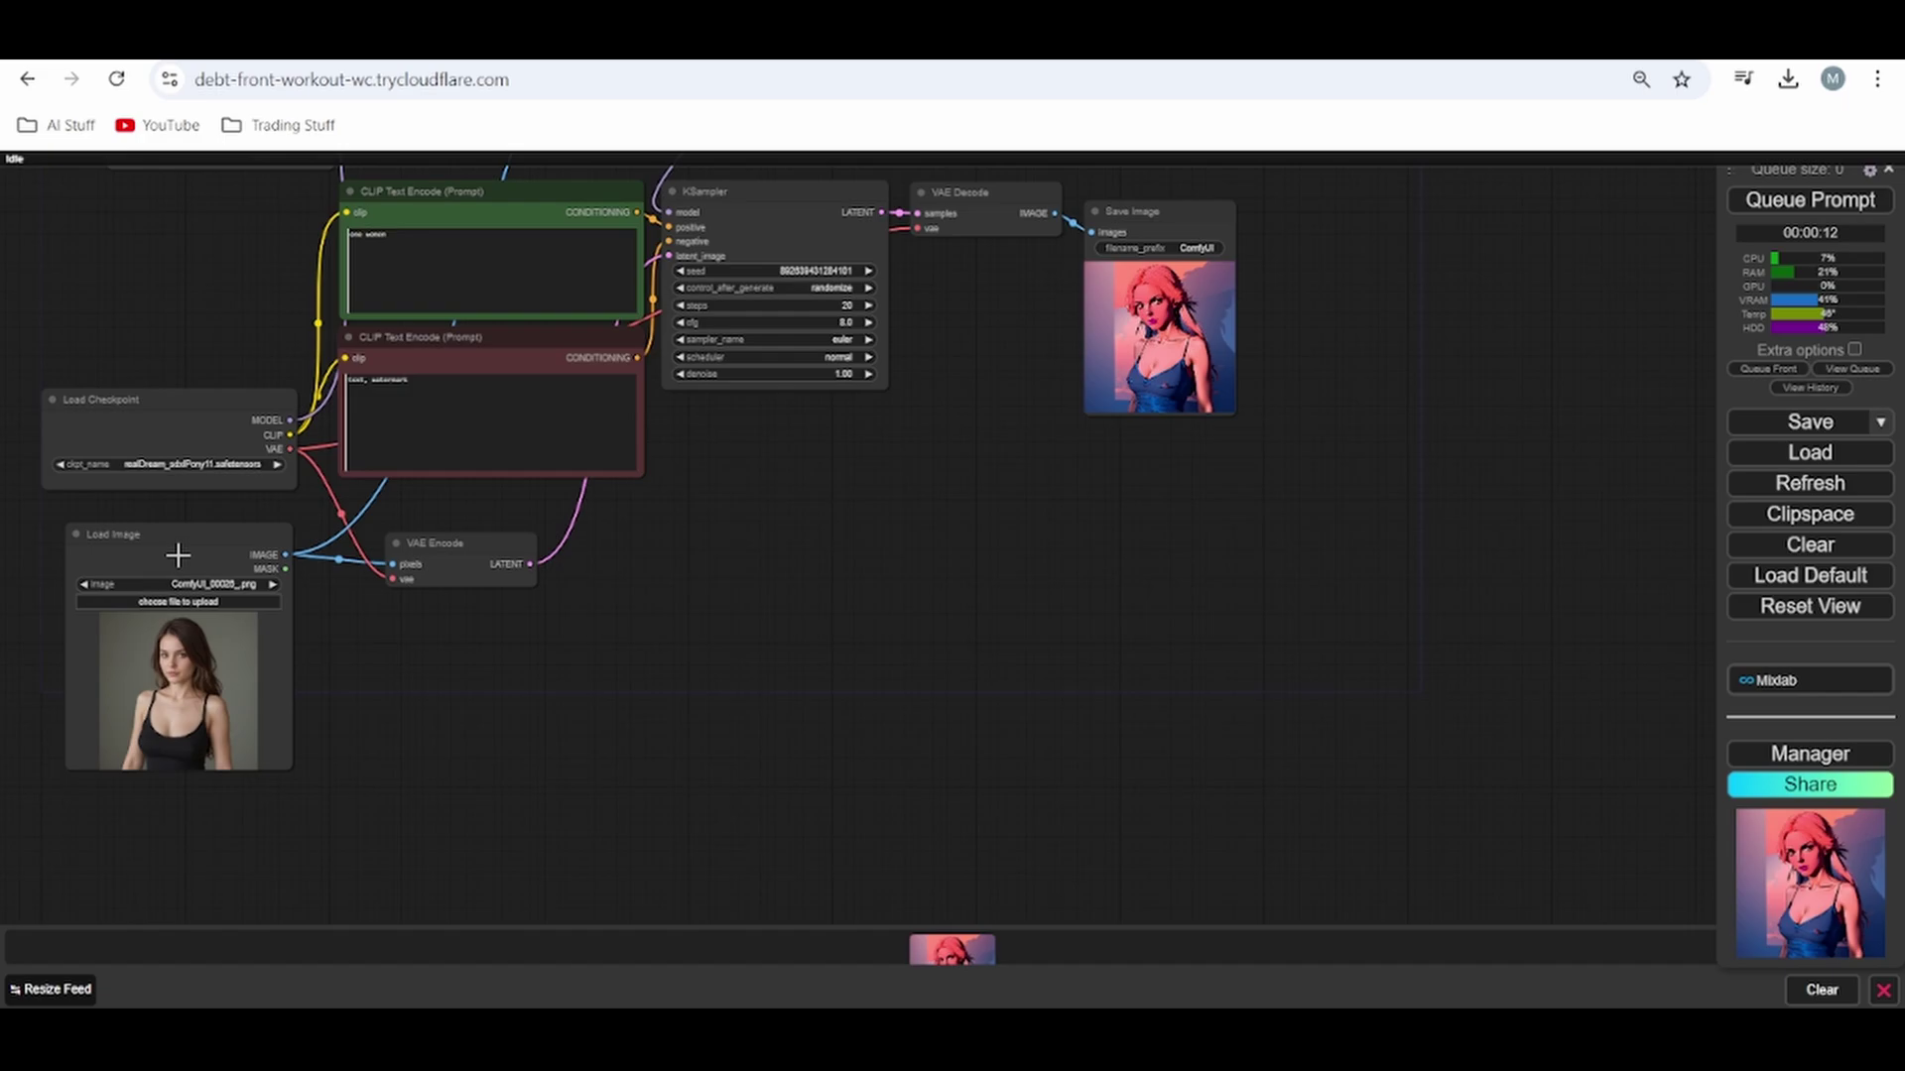
drag(172, 536, 1423, 217)
scroll(1189, 529, up, 3)
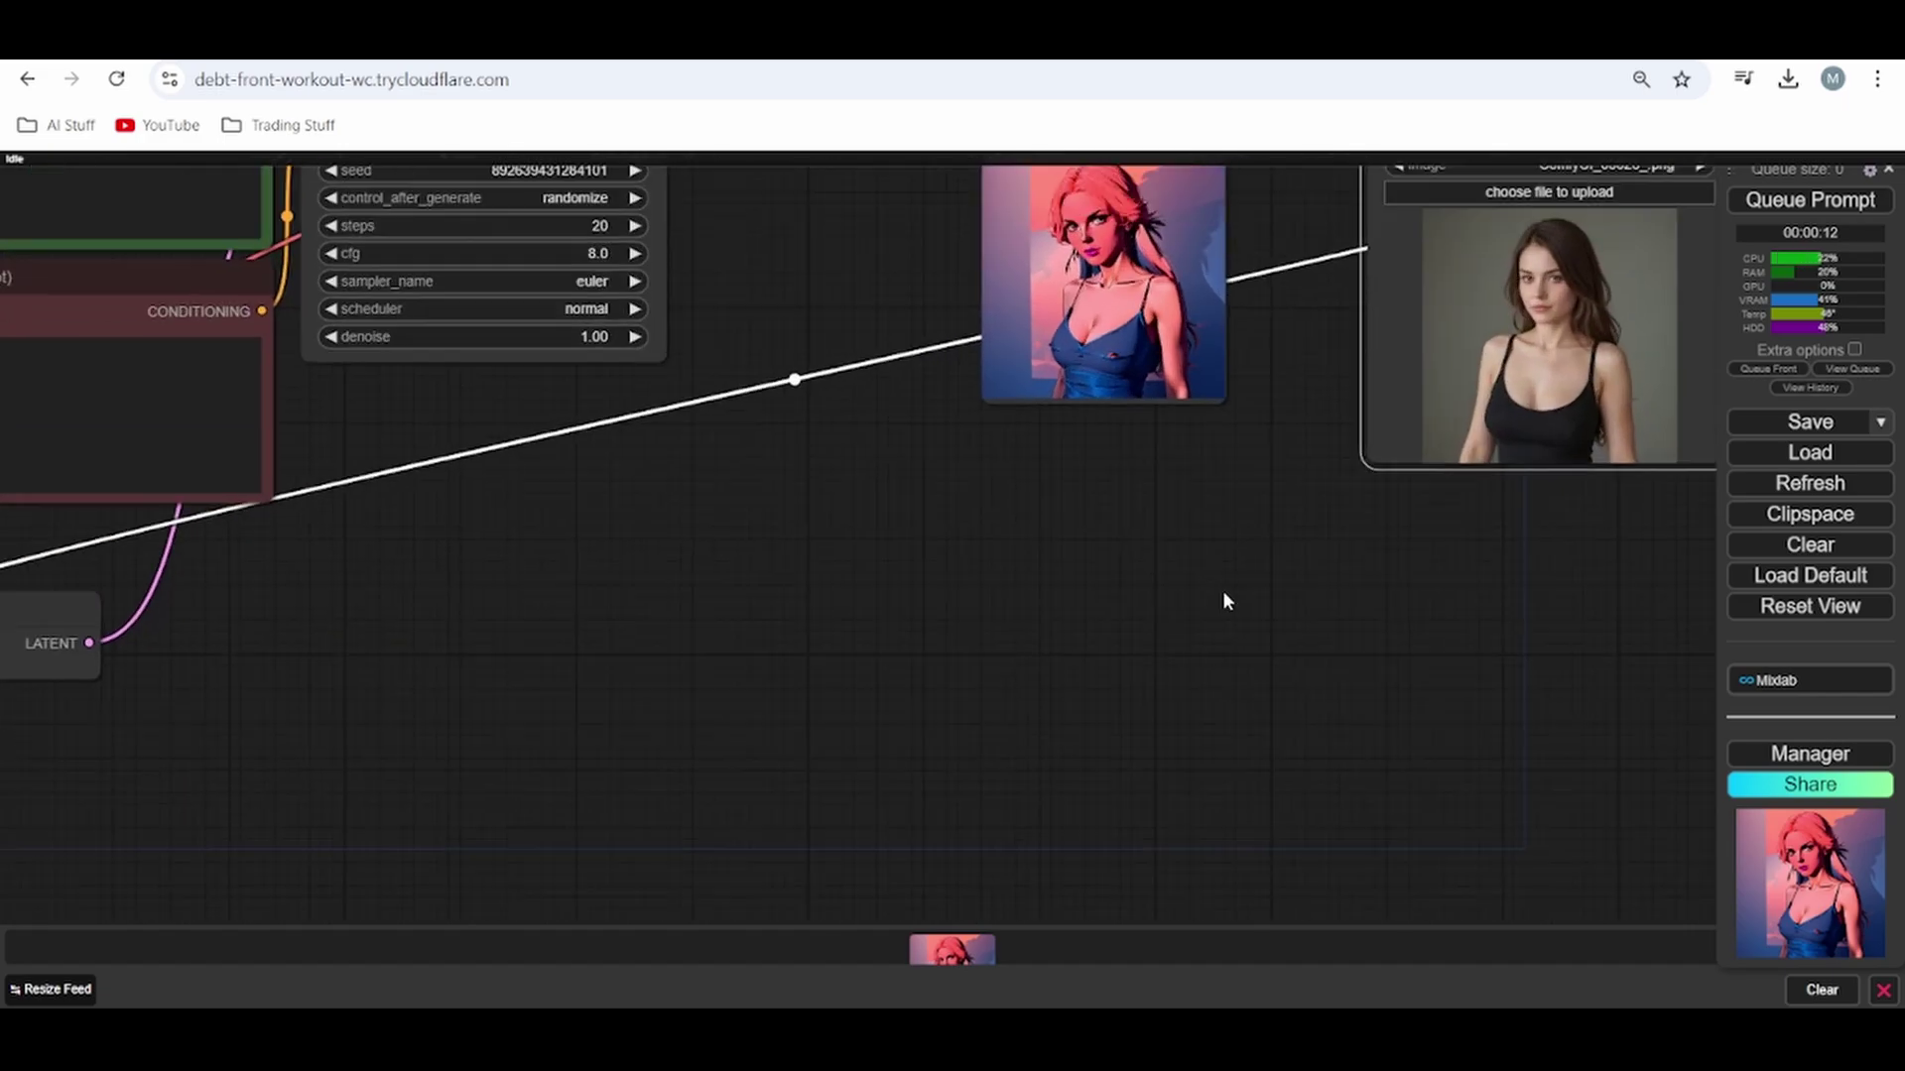
- Set KSampler denoise to 0.80 and queue a new generation with Ctrl+Enter
mouse_move(1225, 600)
mouse_down()
mouse_move(879, 689)
mouse_move(958, 800)
mouse_up()
drag(546, 591, 737, 581)
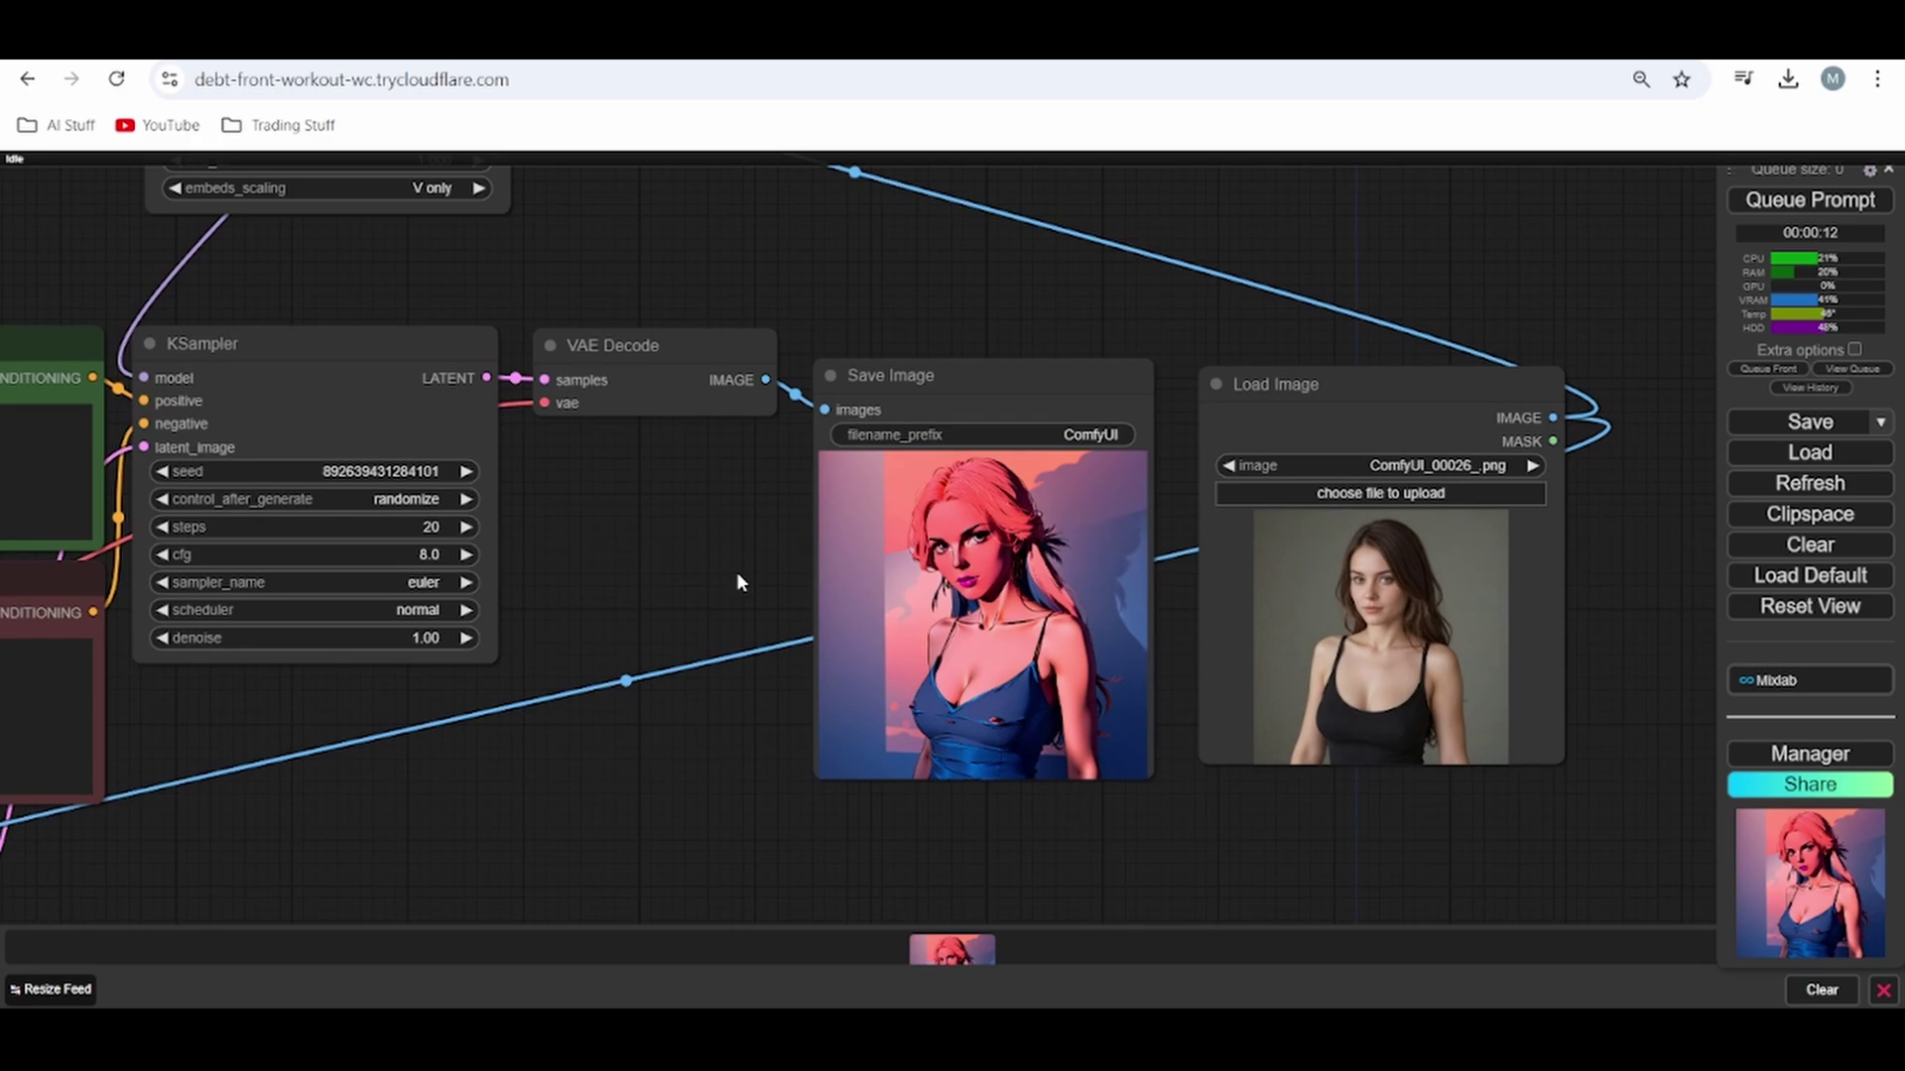
click(418, 640)
text(0.8)
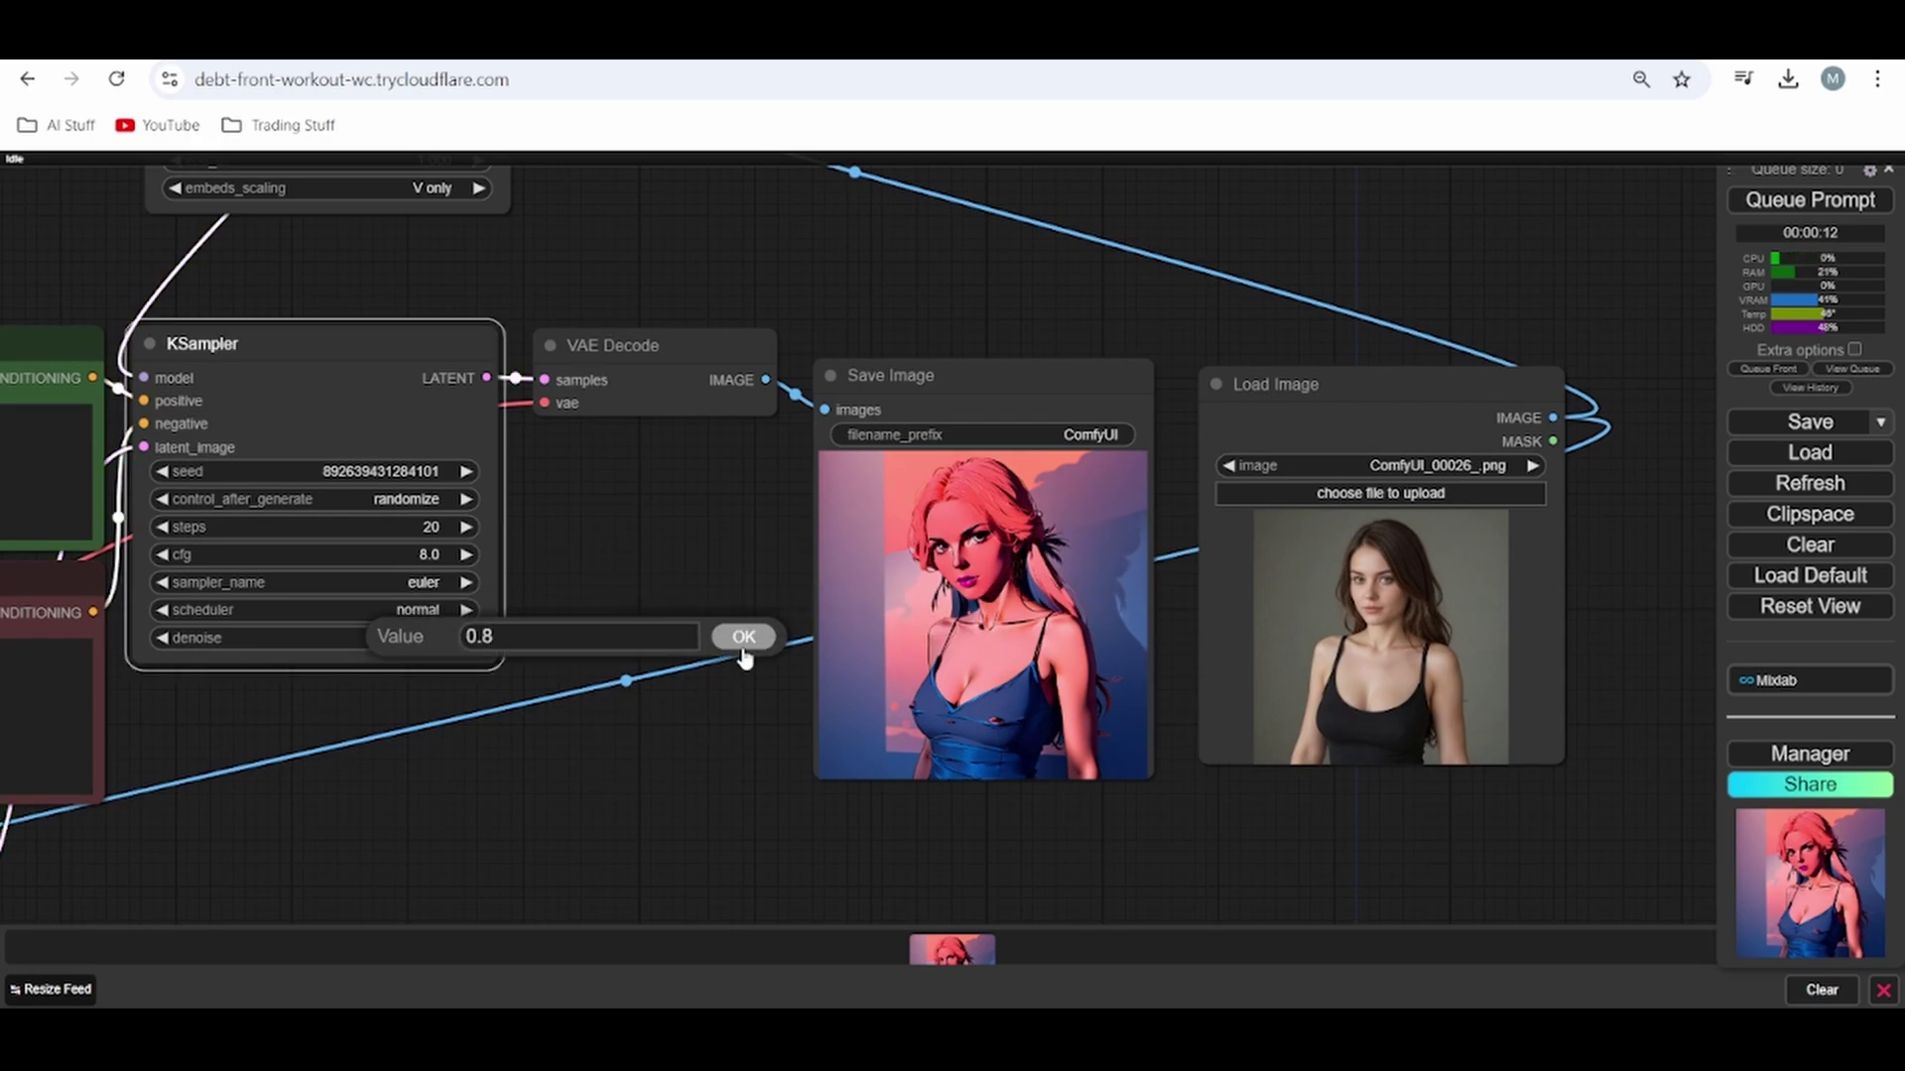
click(752, 640)
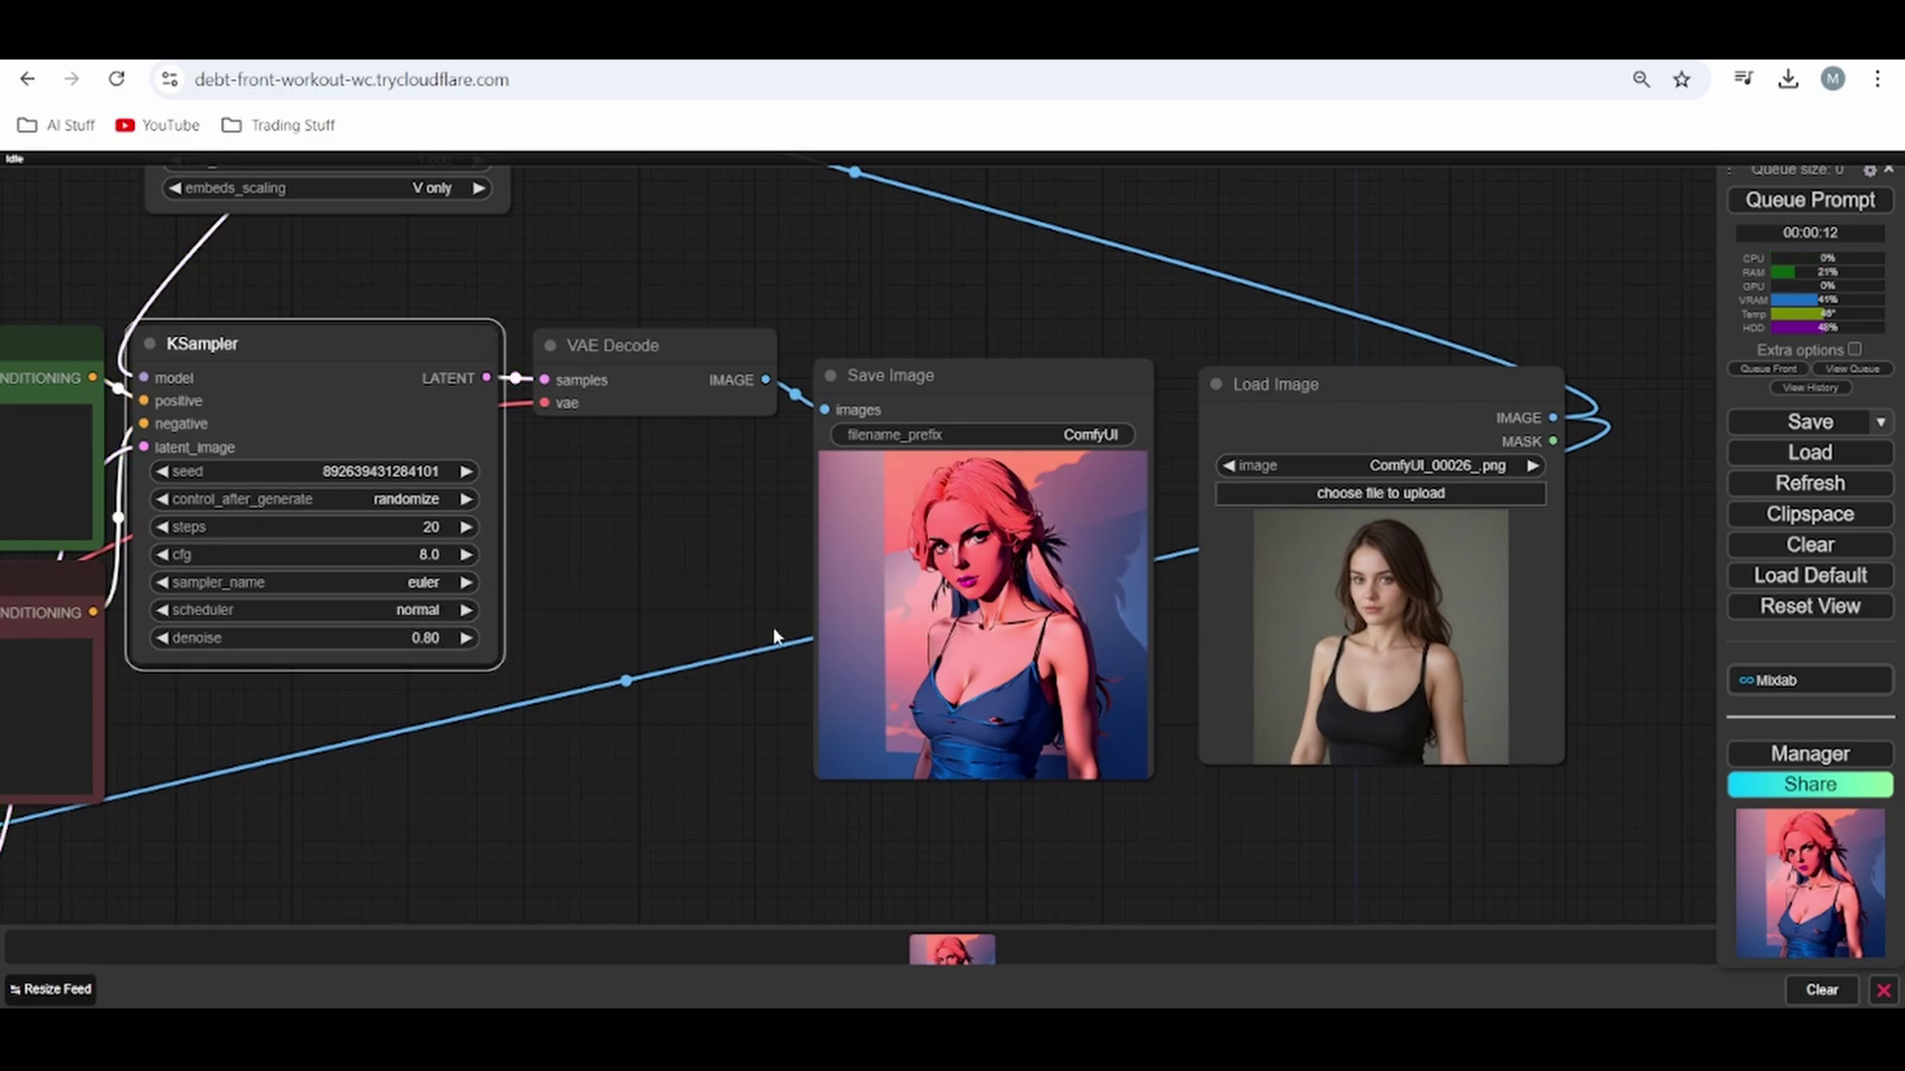
key(ctrl+Return)
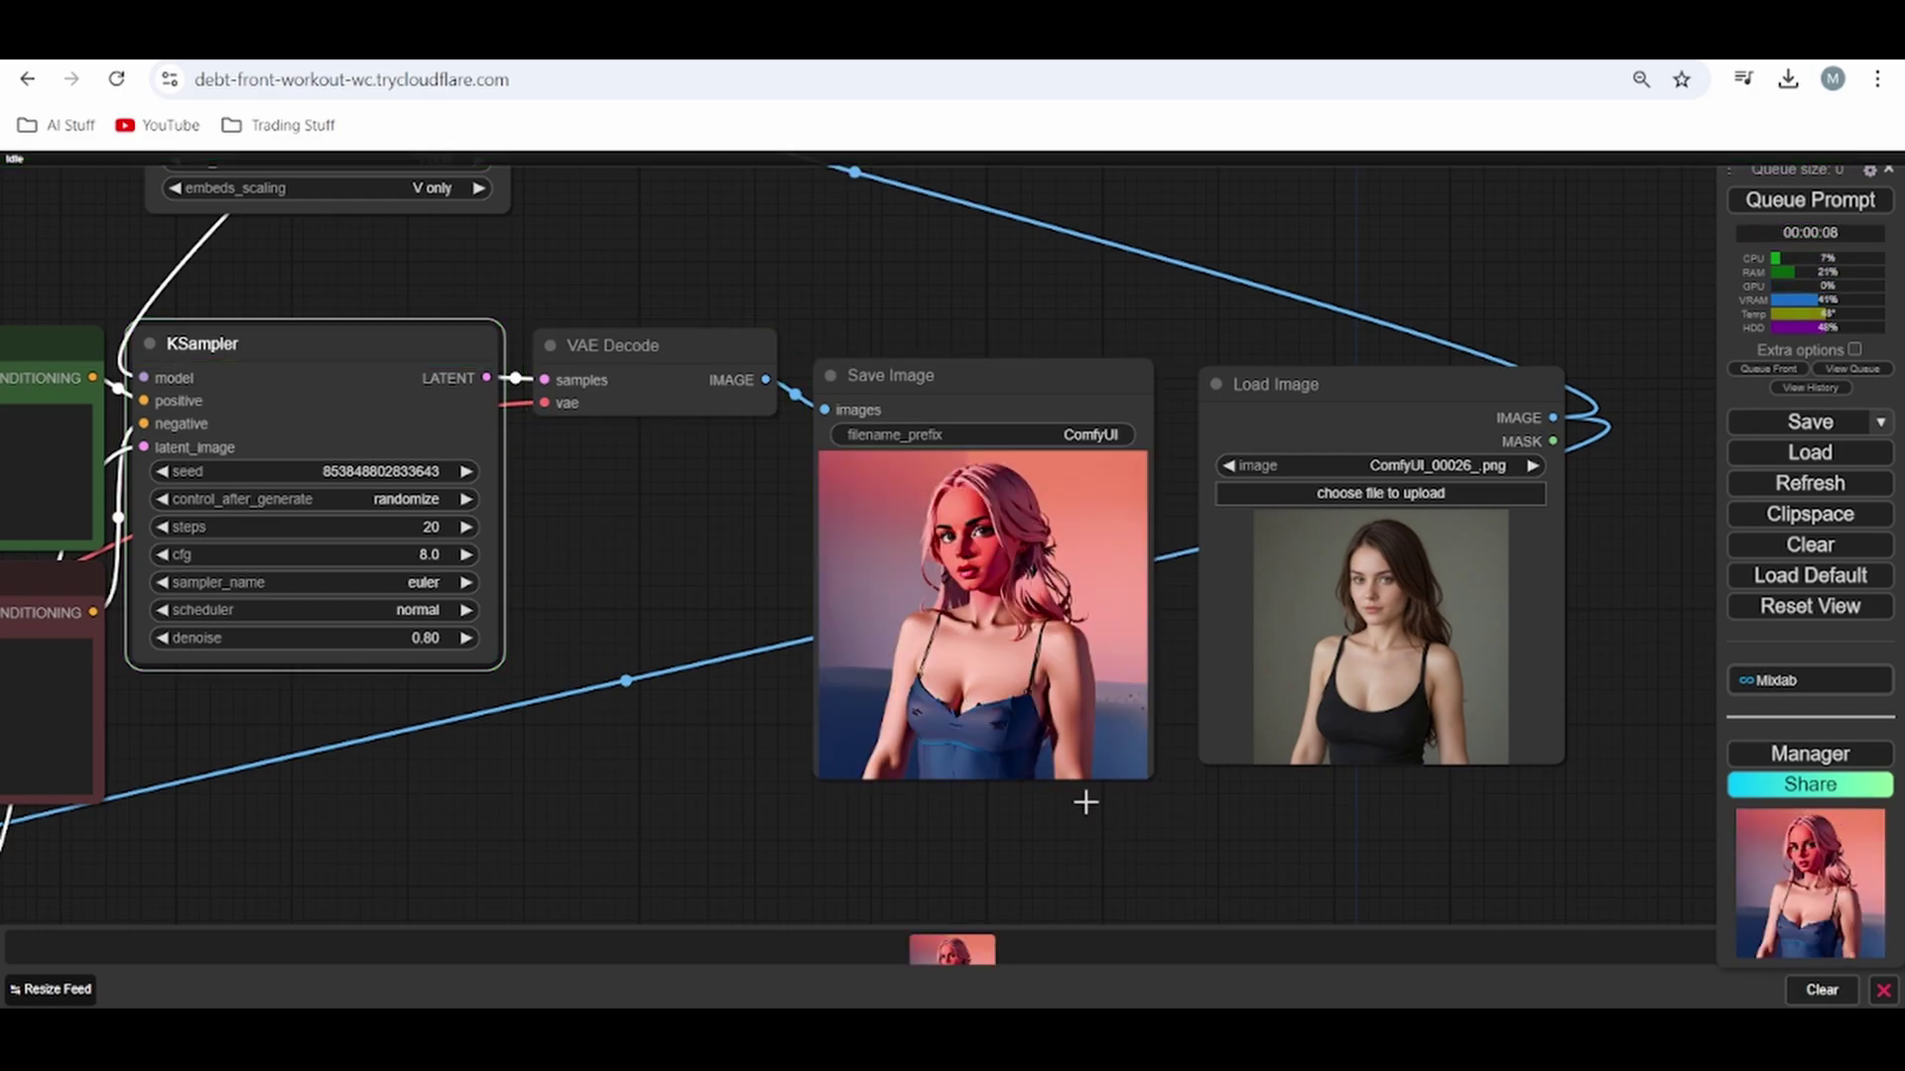
scroll(952, 714, down, 1)
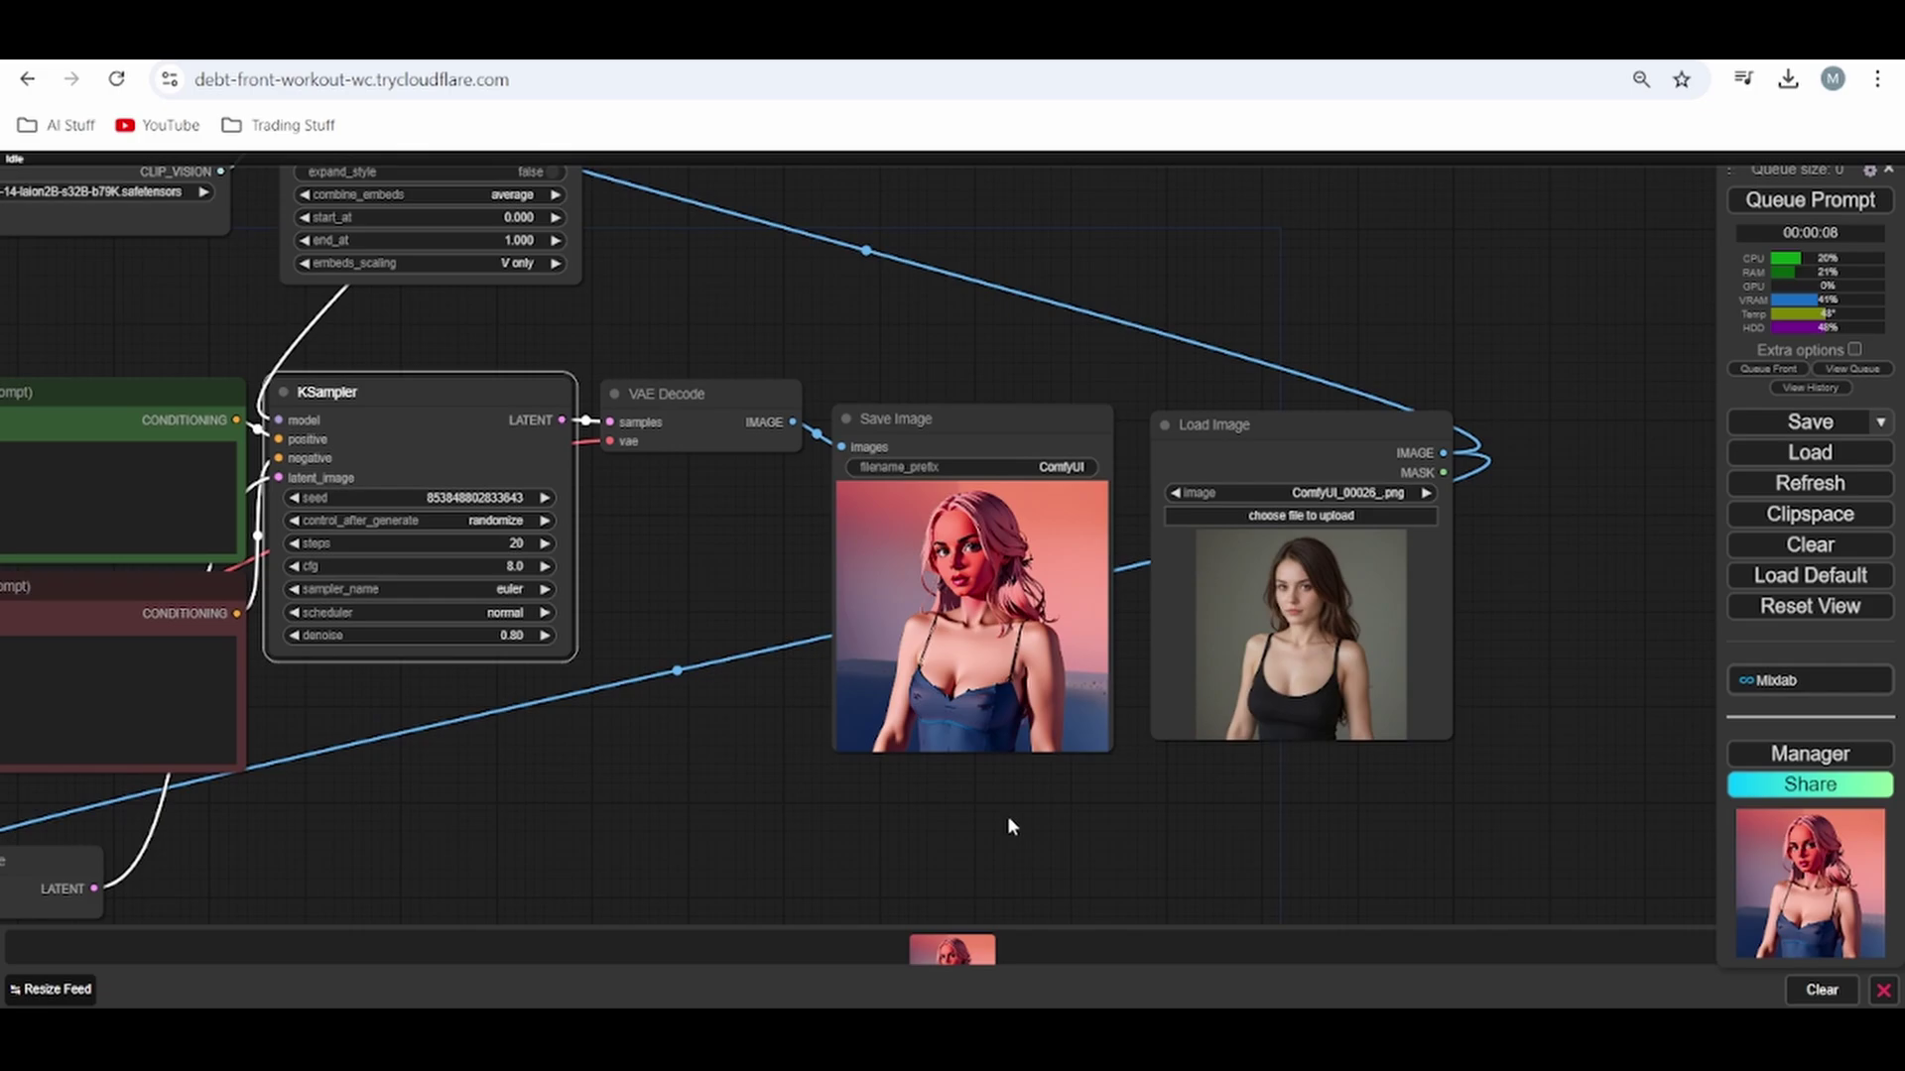
scroll(1015, 813, down, 1)
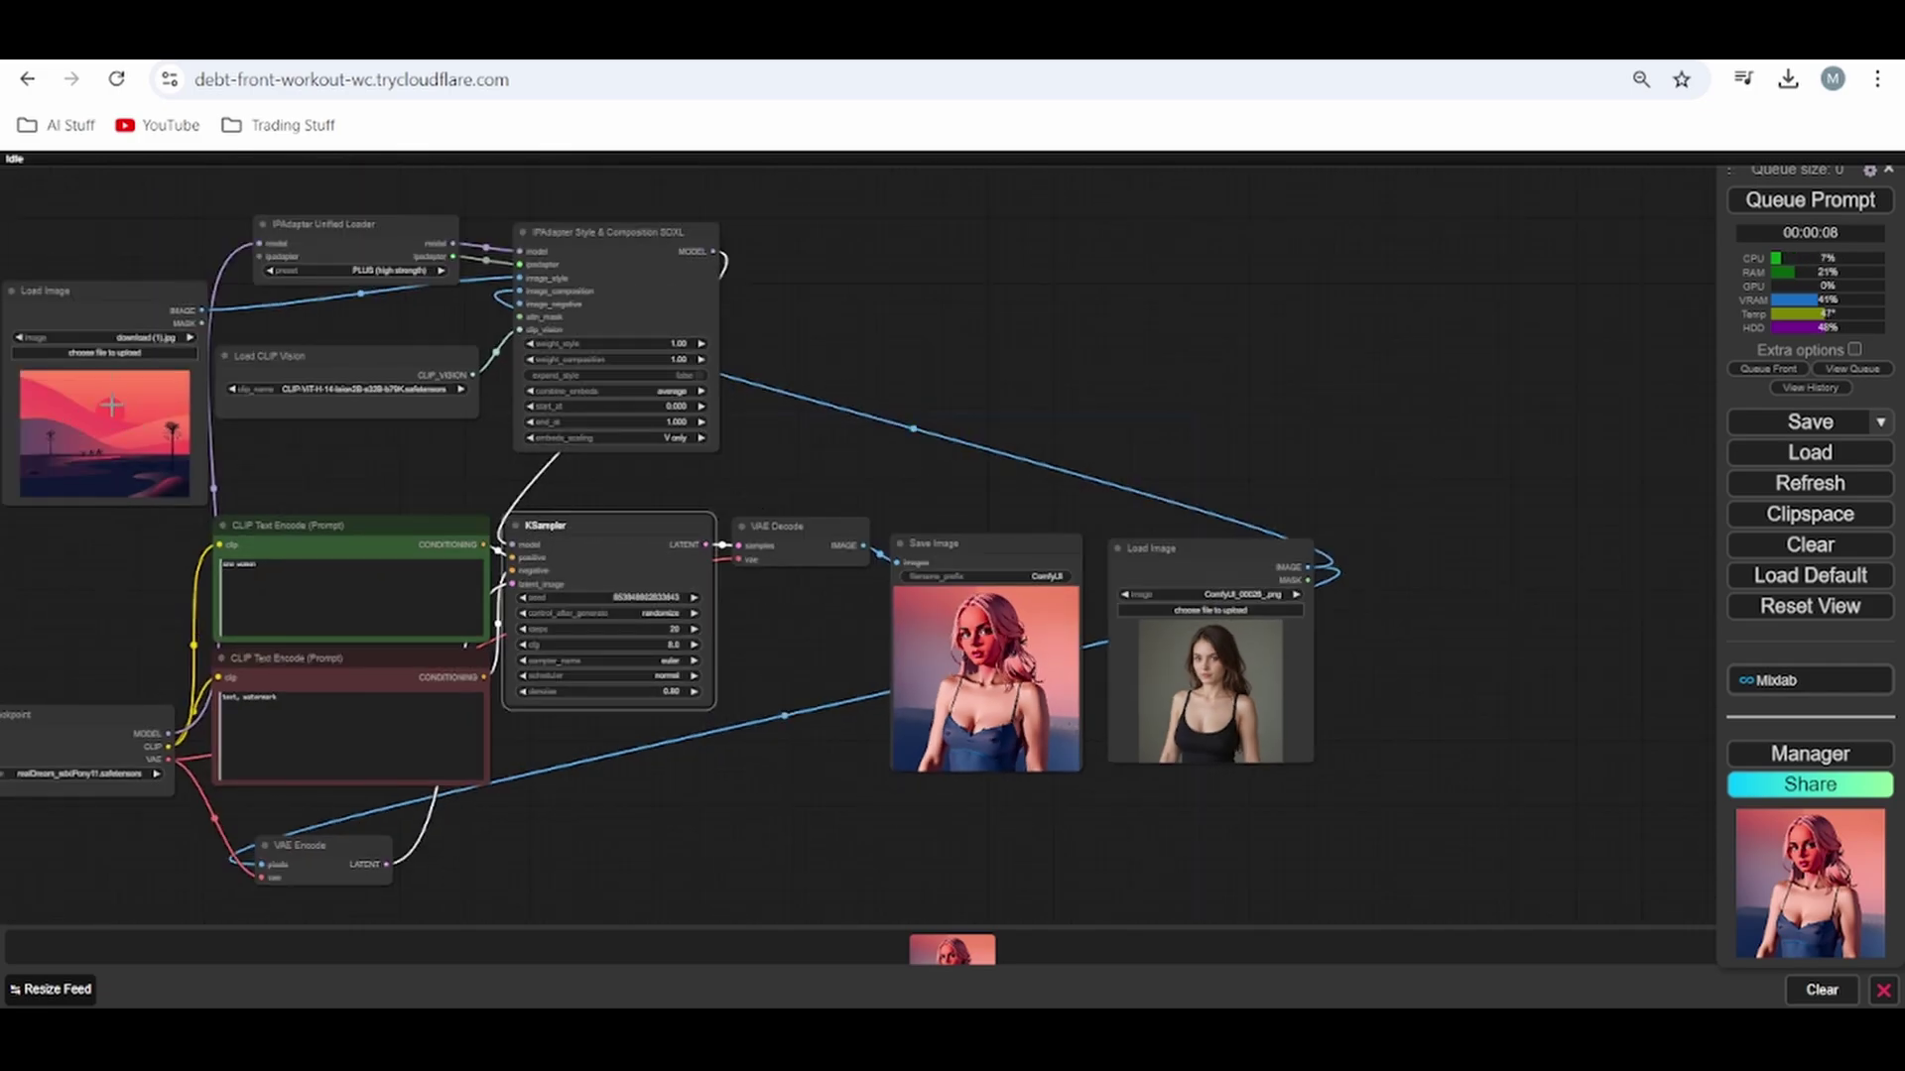
scroll(1120, 827, up, 2)
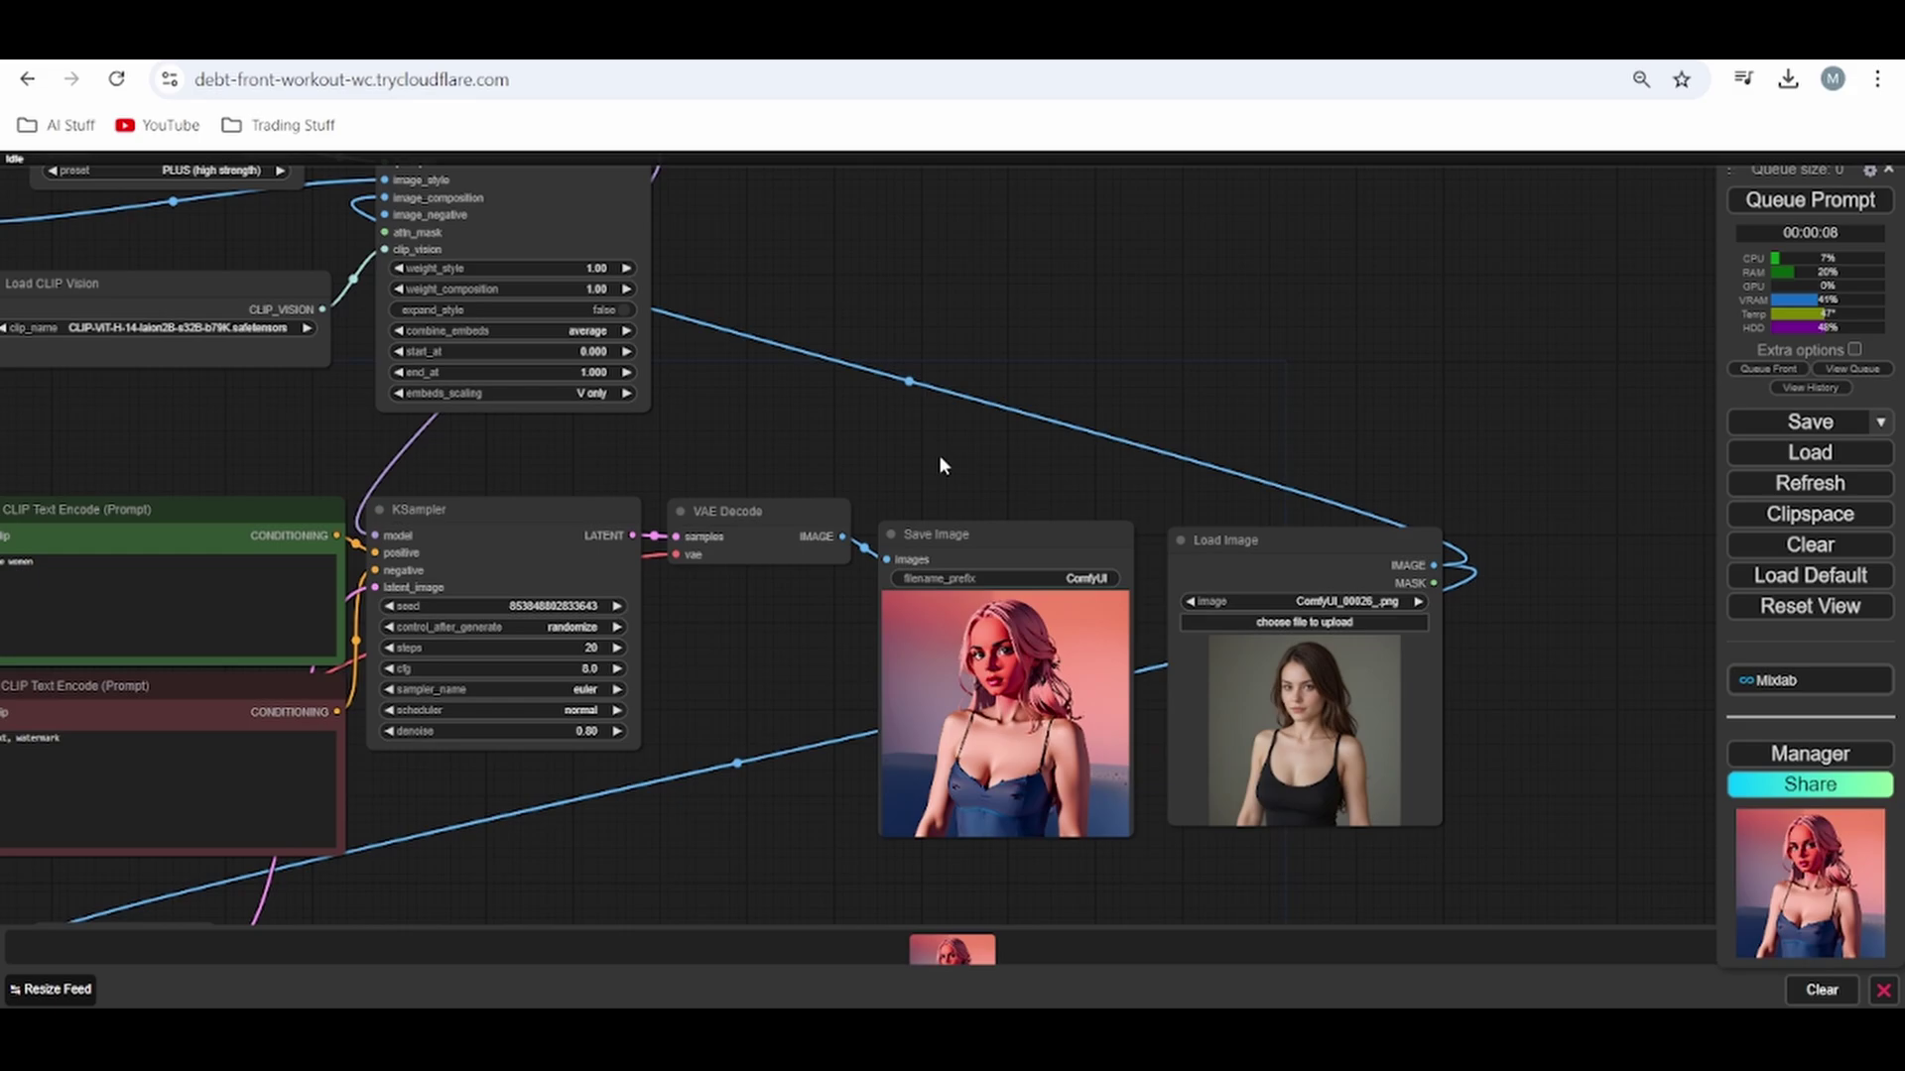
drag(939, 454, 1266, 524)
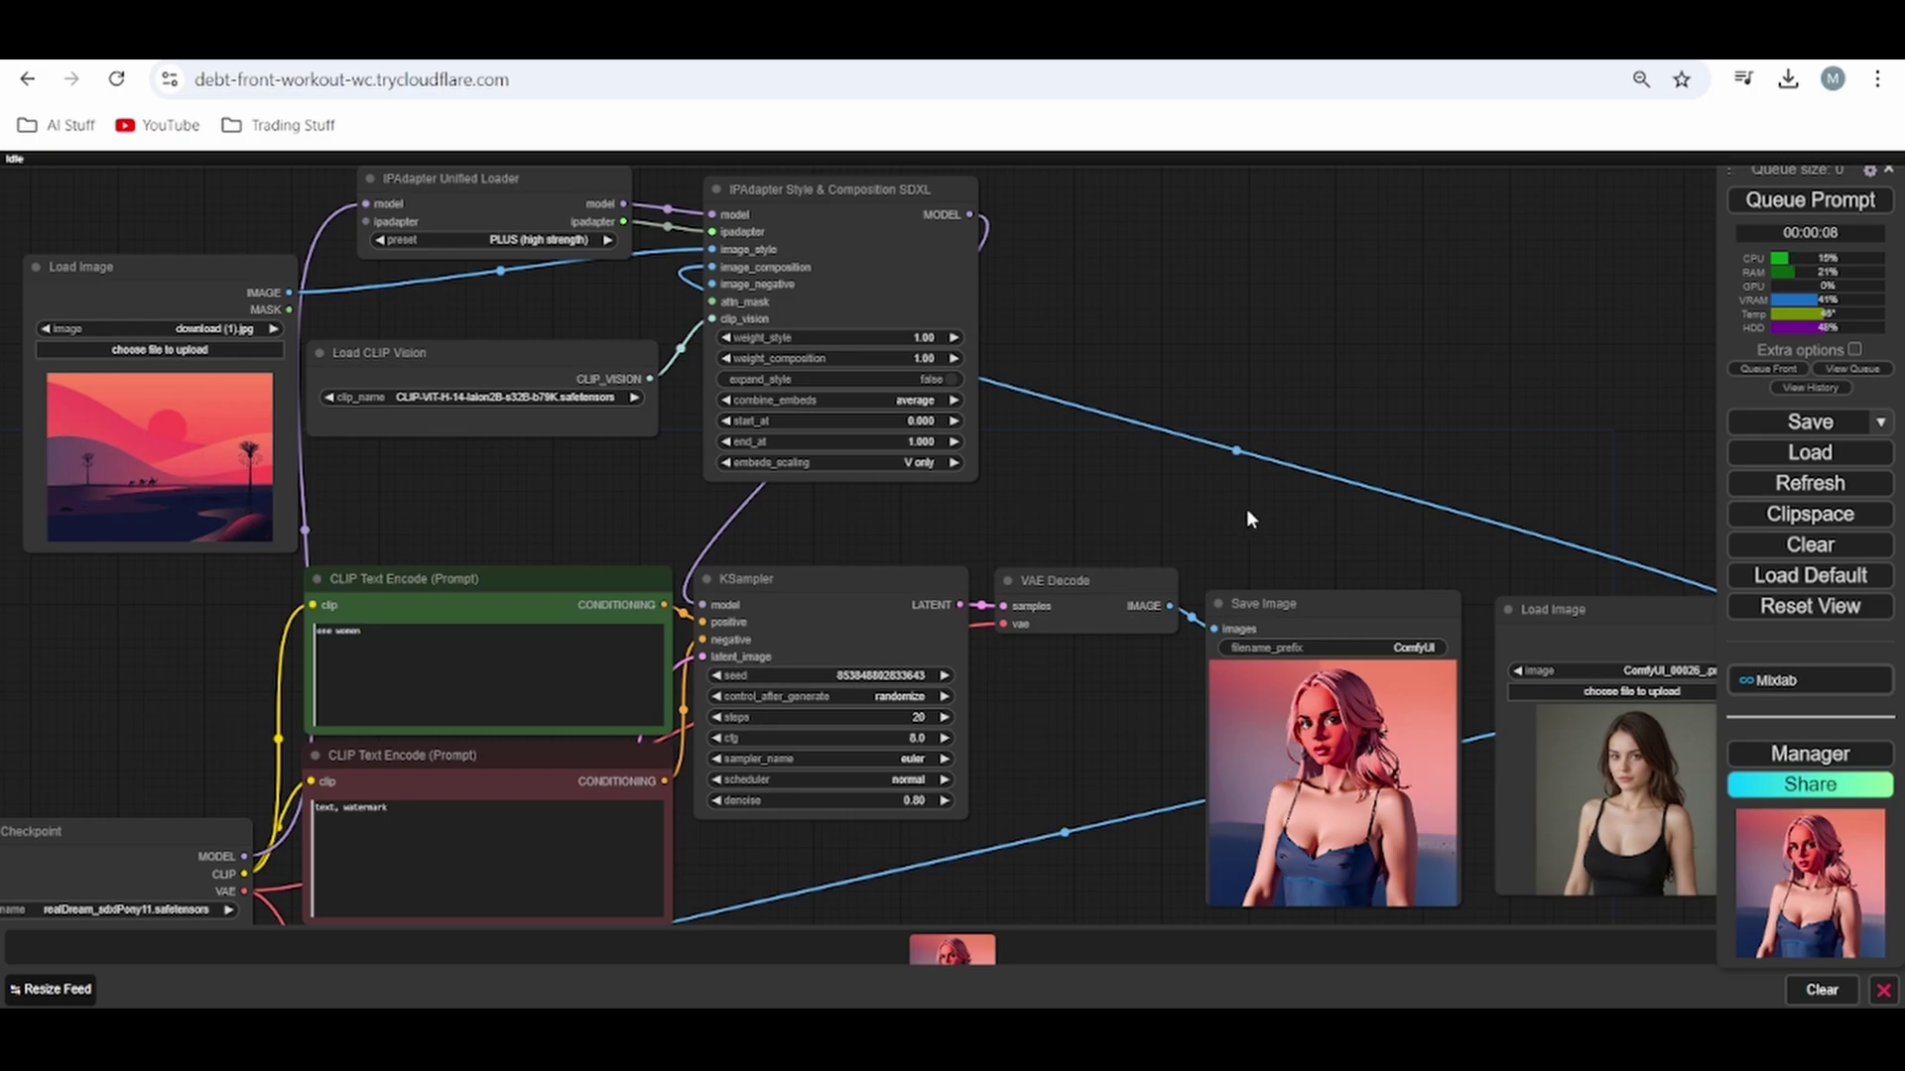
drag(1247, 516, 1218, 464)
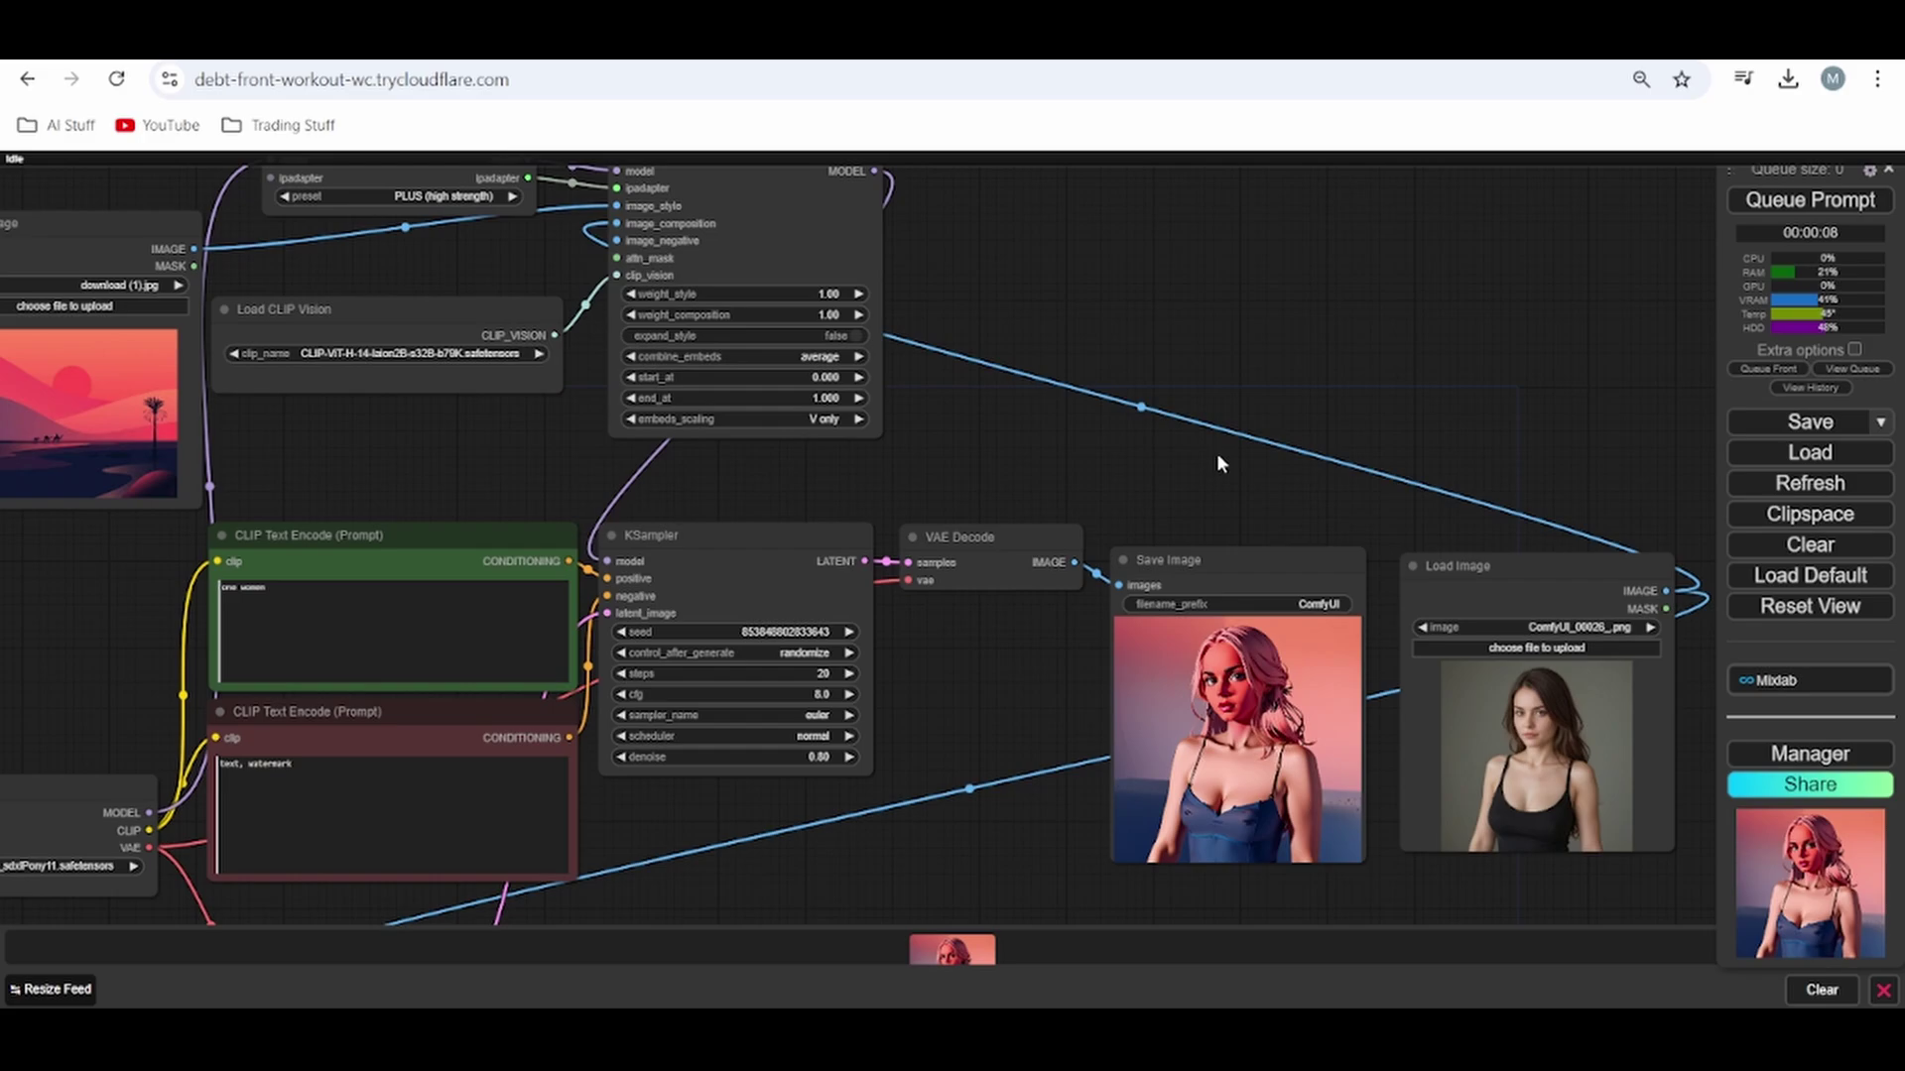
drag(1274, 517, 1285, 318)
scroll(1555, 797, up, 1)
scroll(1556, 808, up, 1)
drag(1555, 808, 1552, 917)
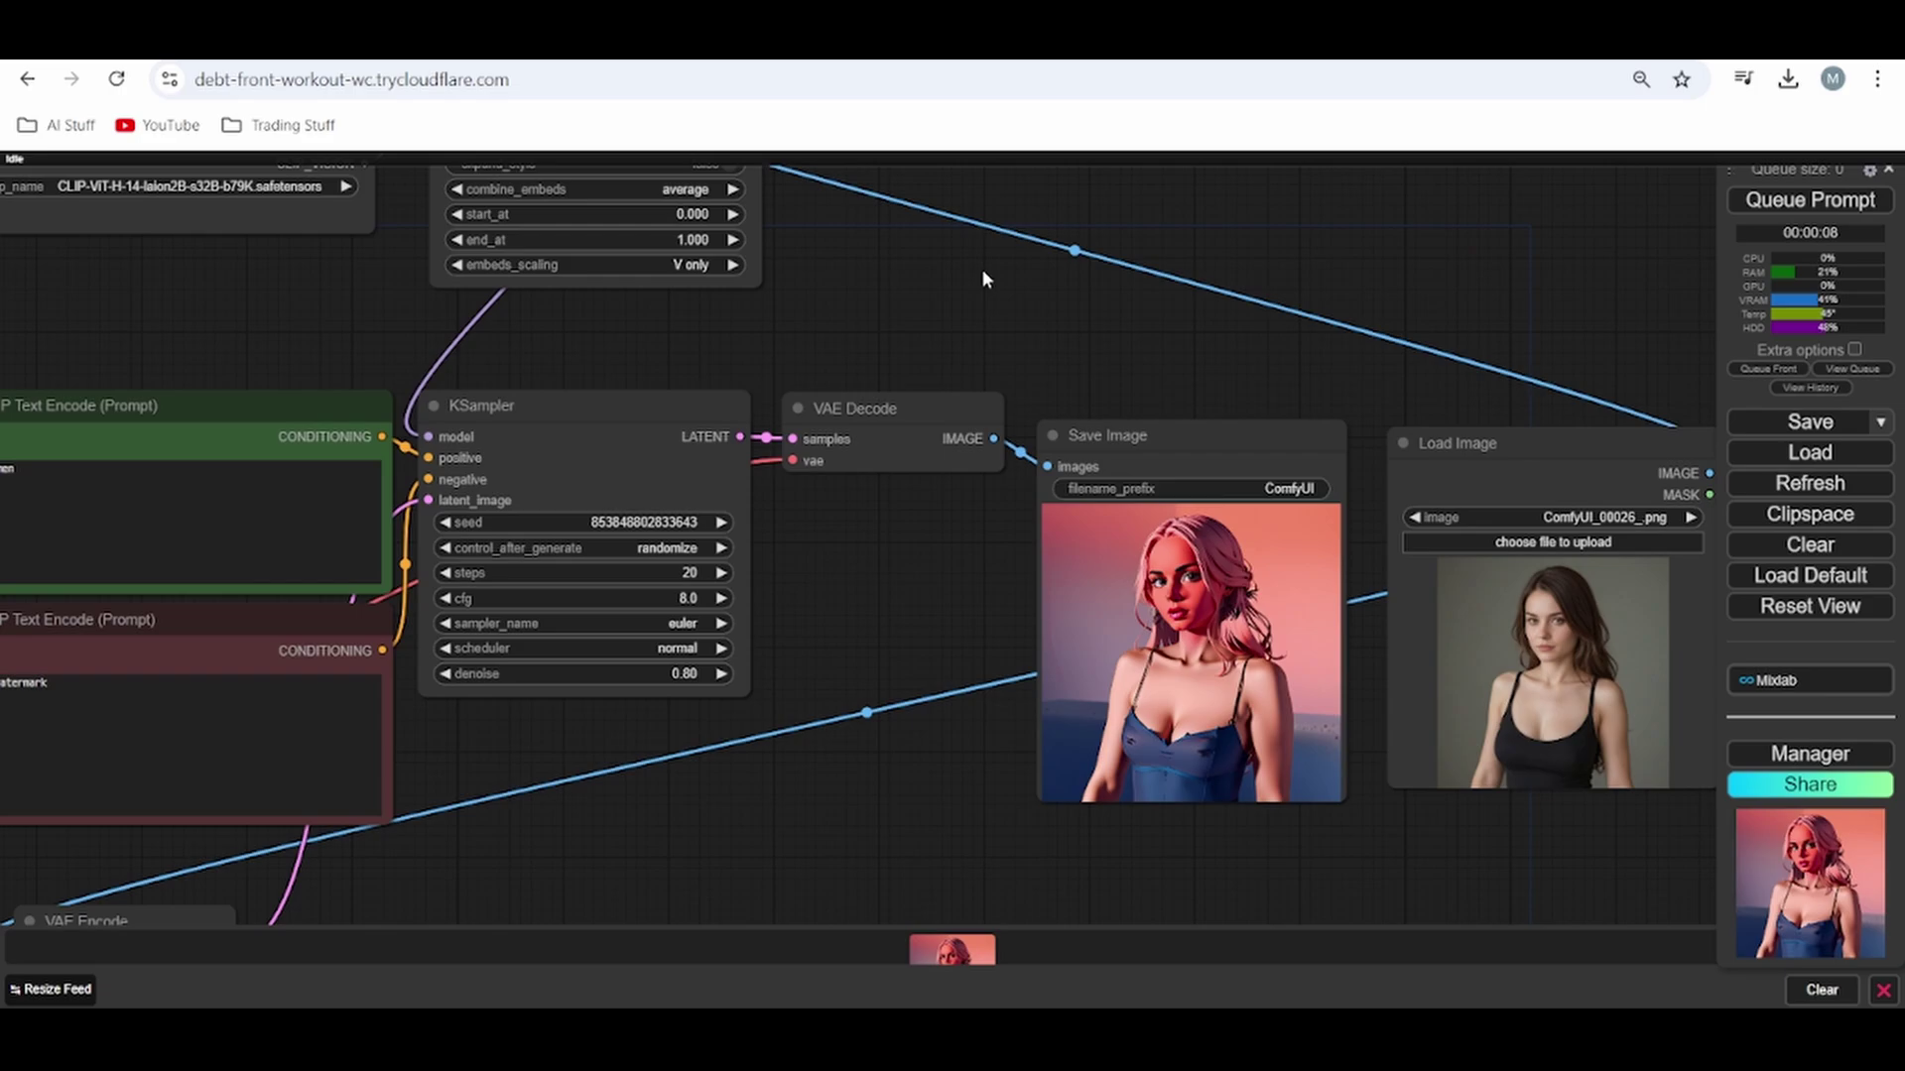
drag(982, 279, 1584, 282)
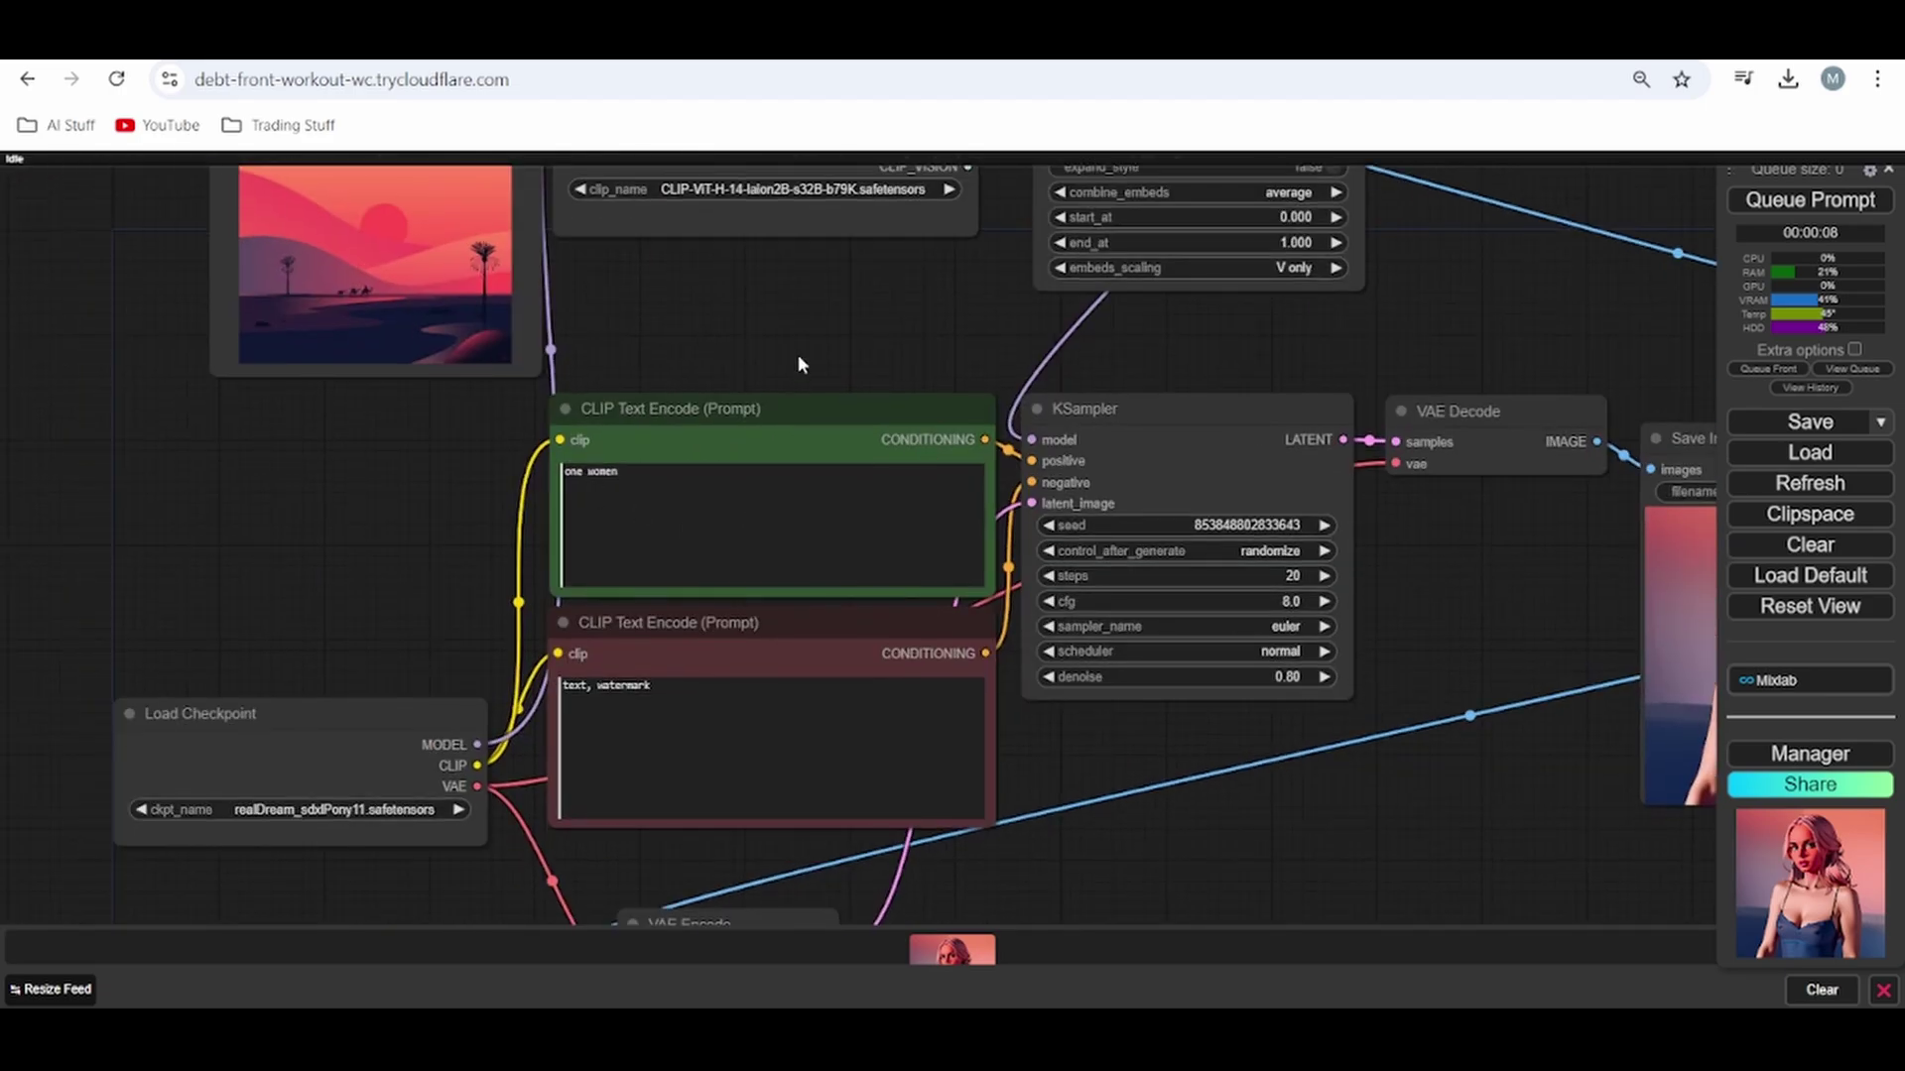
scroll(797, 358, up, 4)
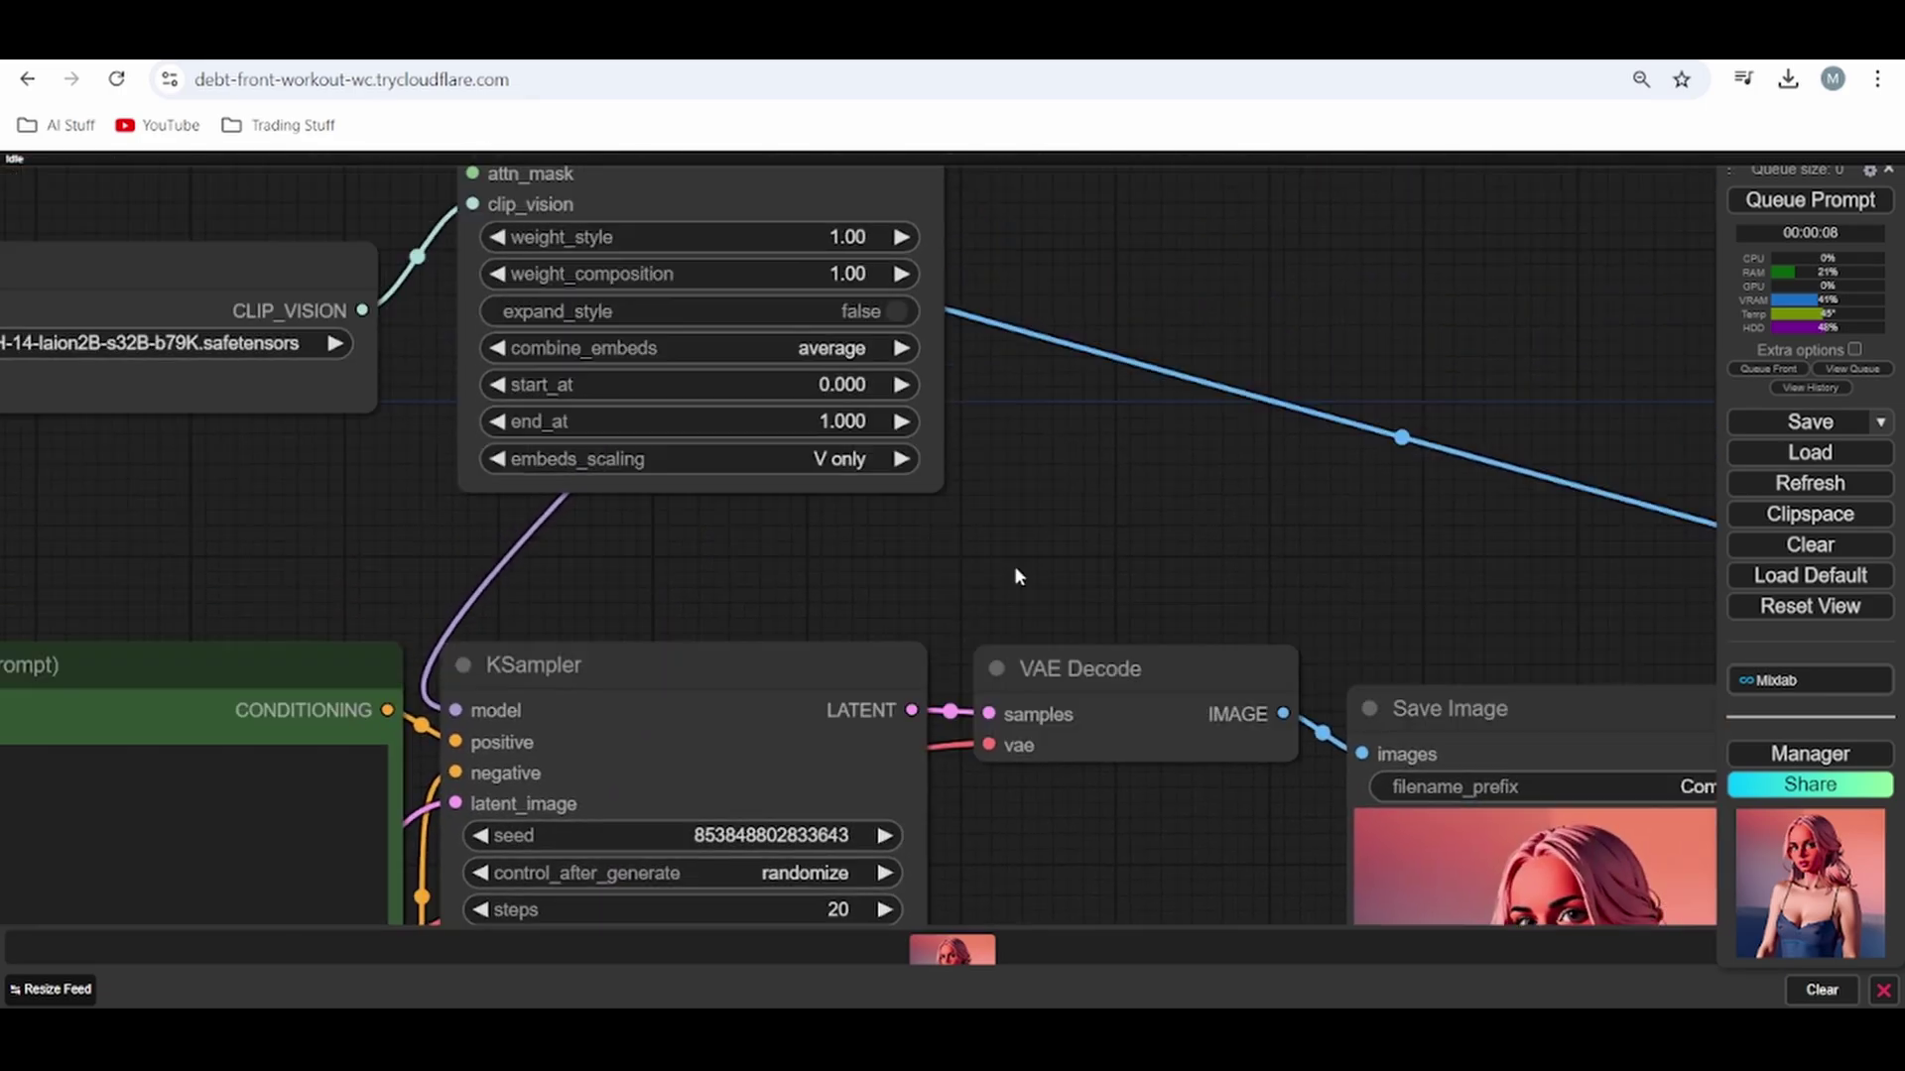
- Set IPAdapter weight_style to 0.80, queue the prompt, and view the new result
drag(940, 309, 253, 658)
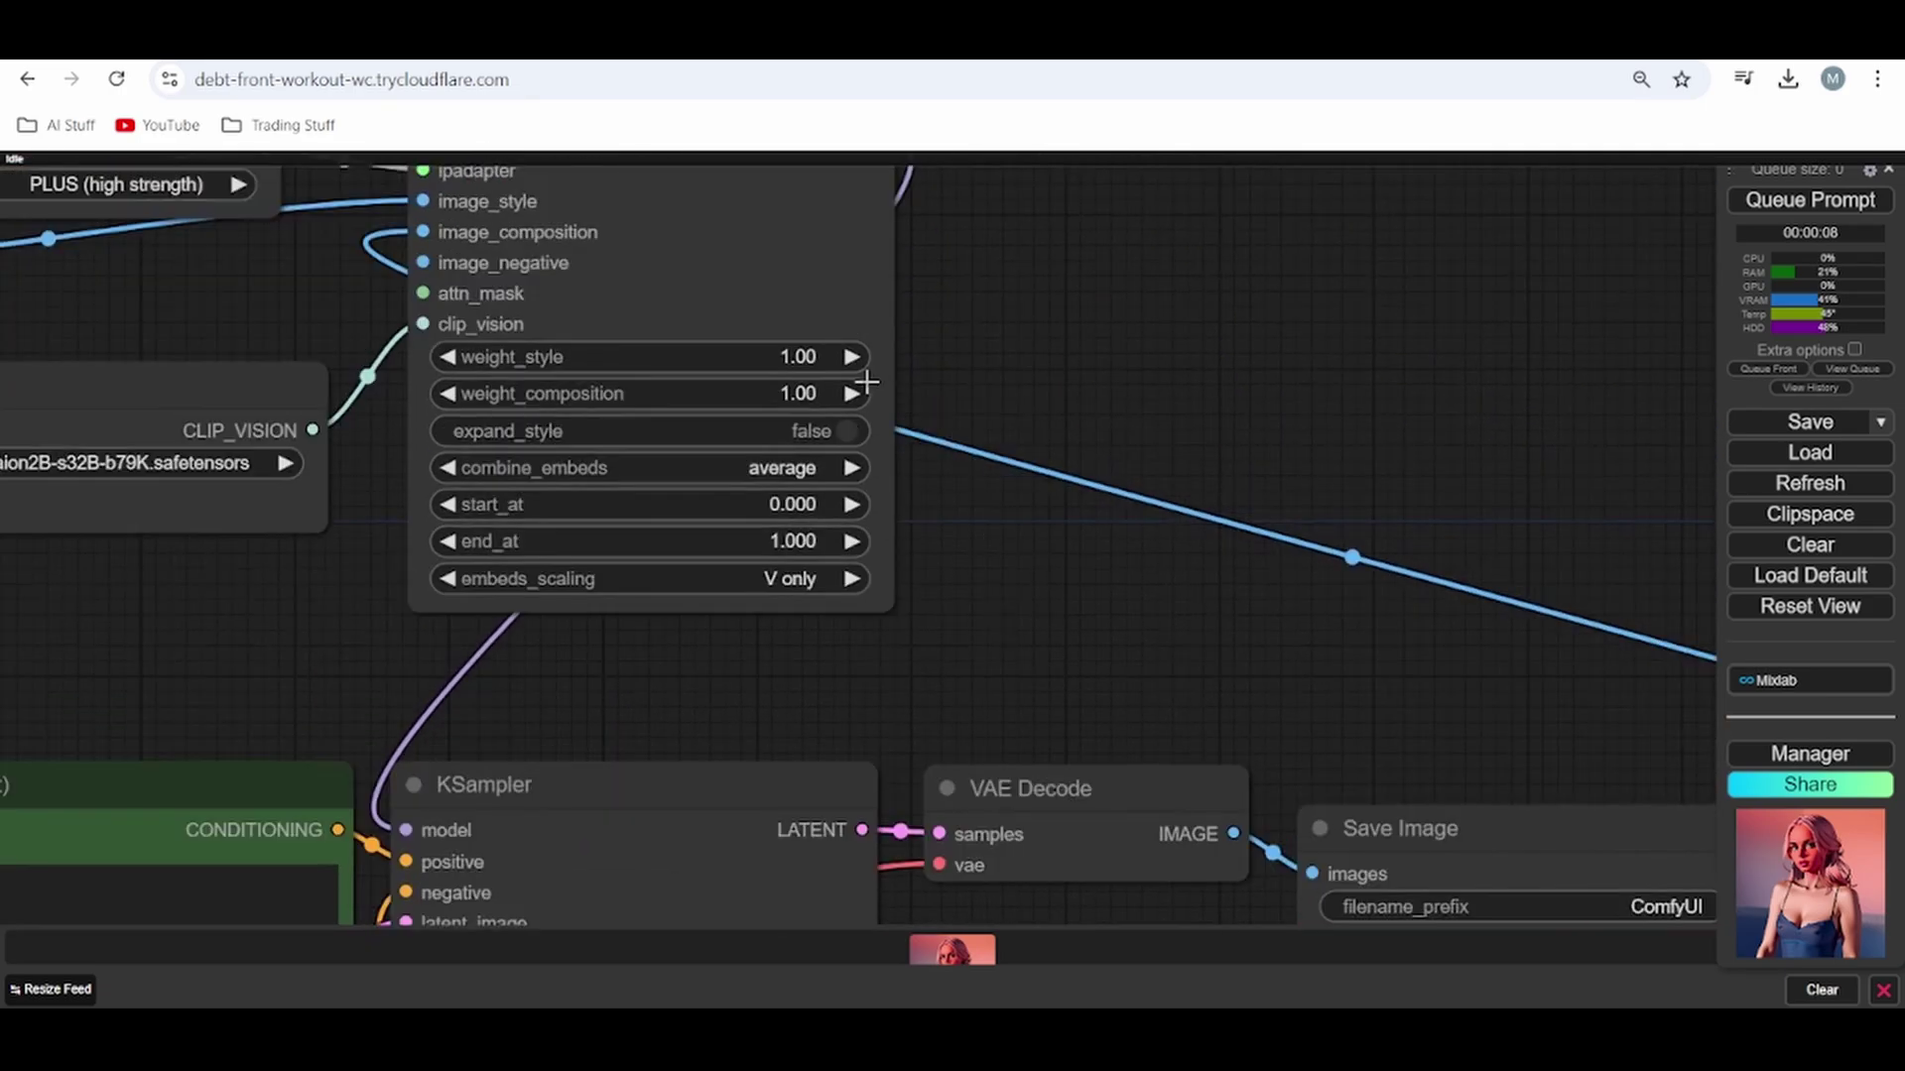
click(770, 358)
text(0.8)
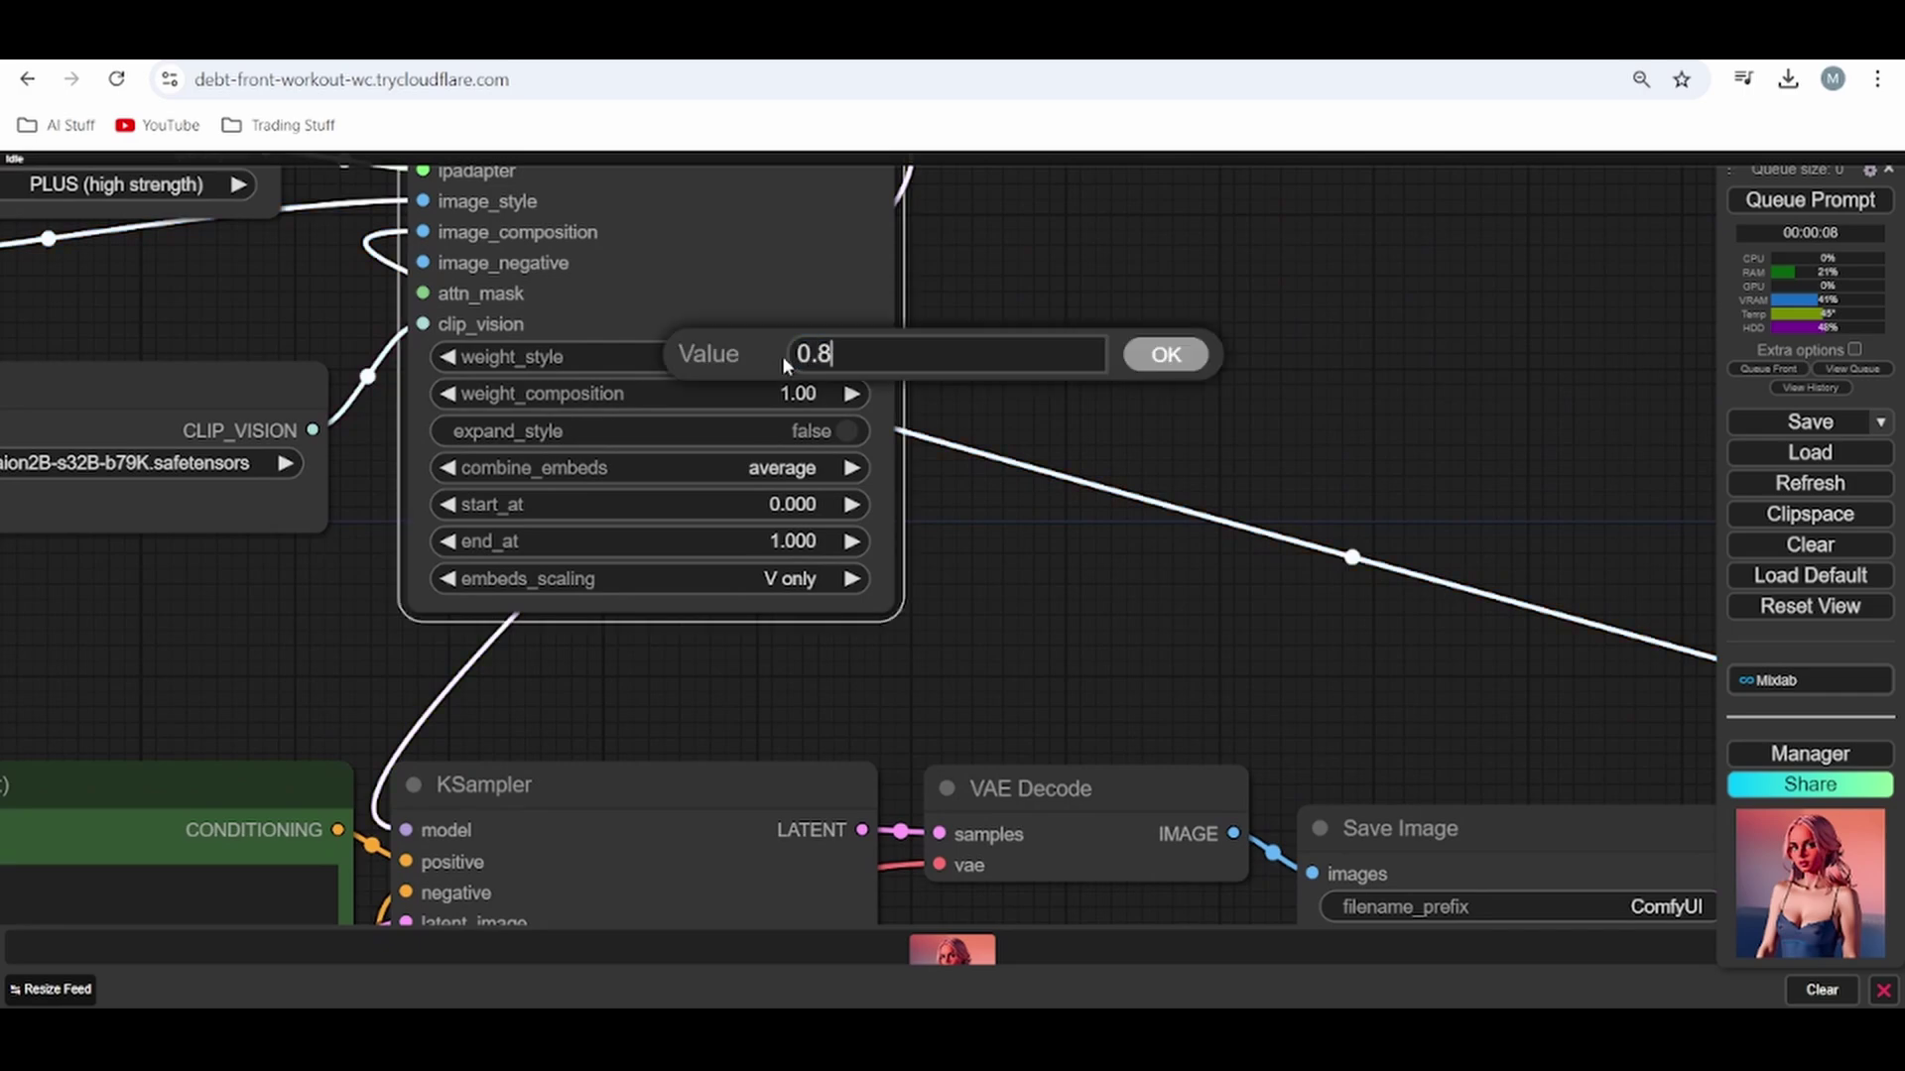
key(Return)
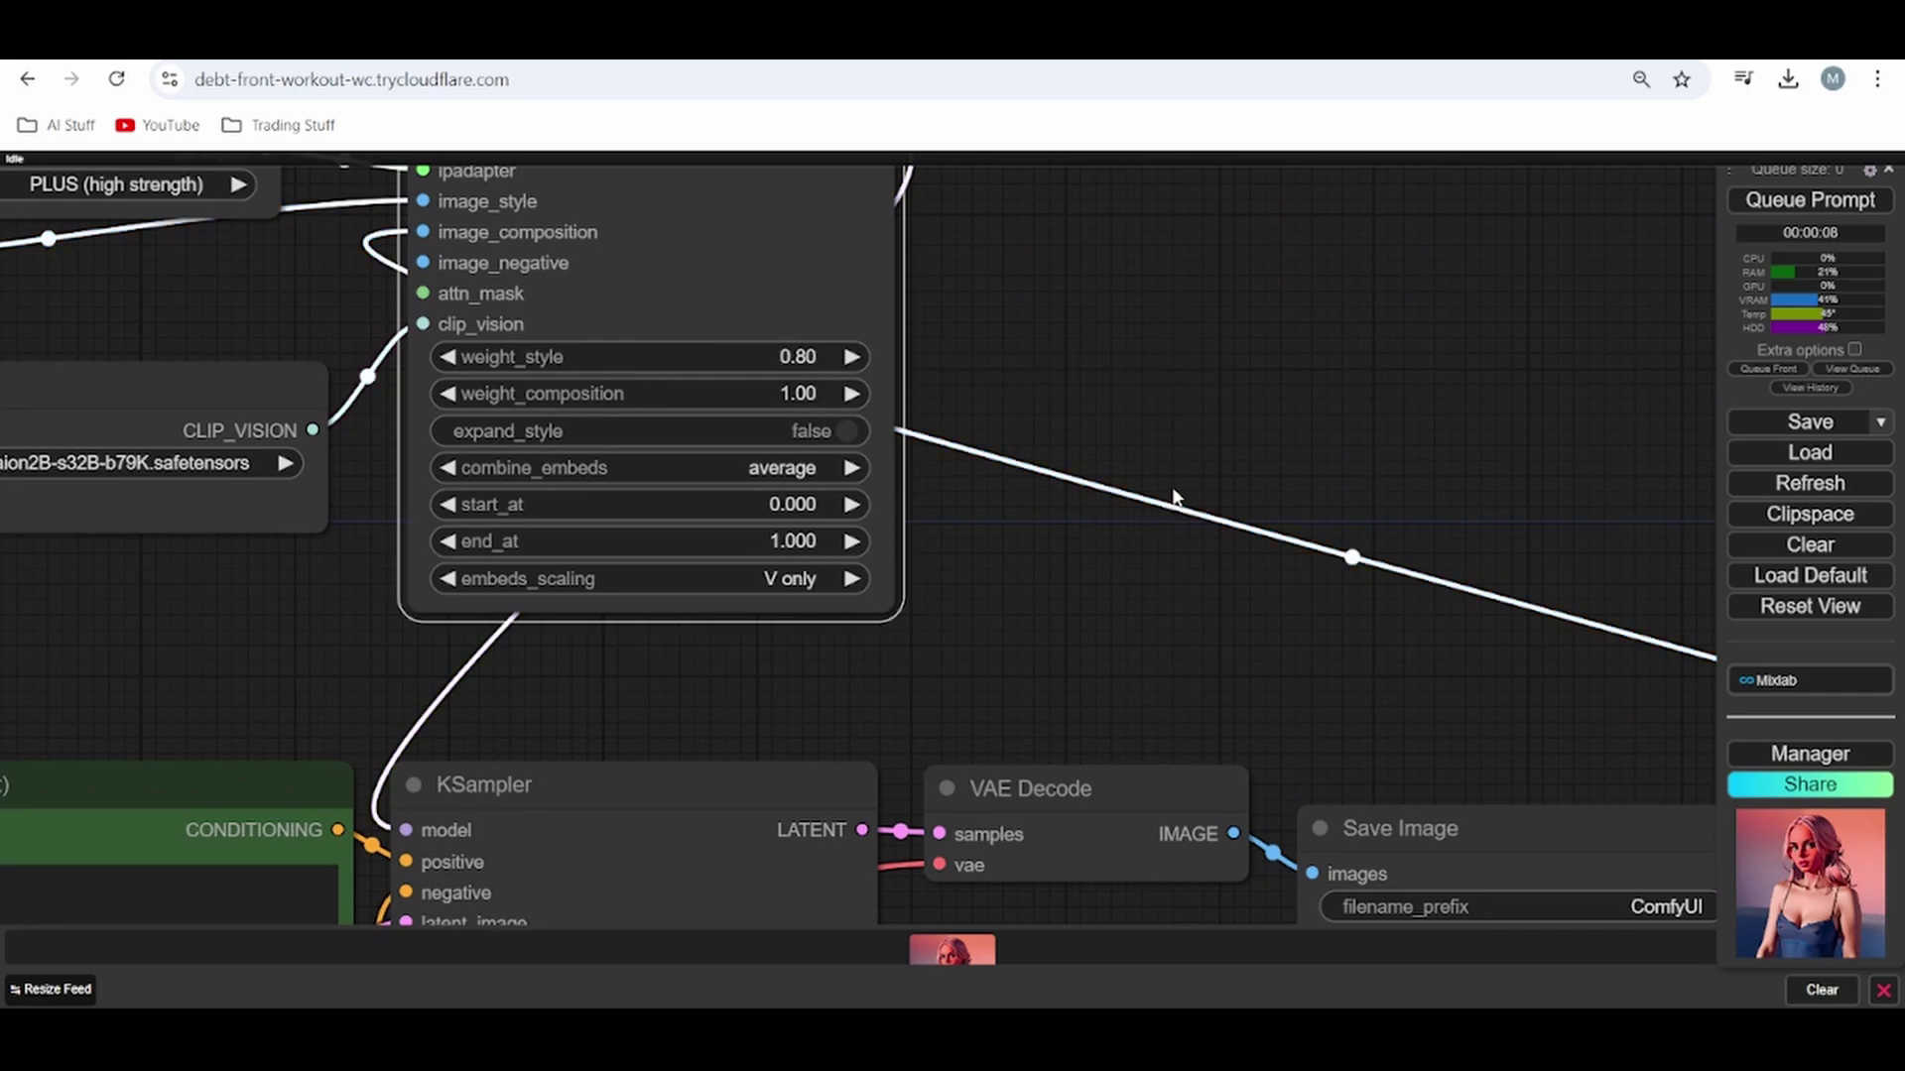
click(1847, 199)
scroll(1274, 636, down, 2)
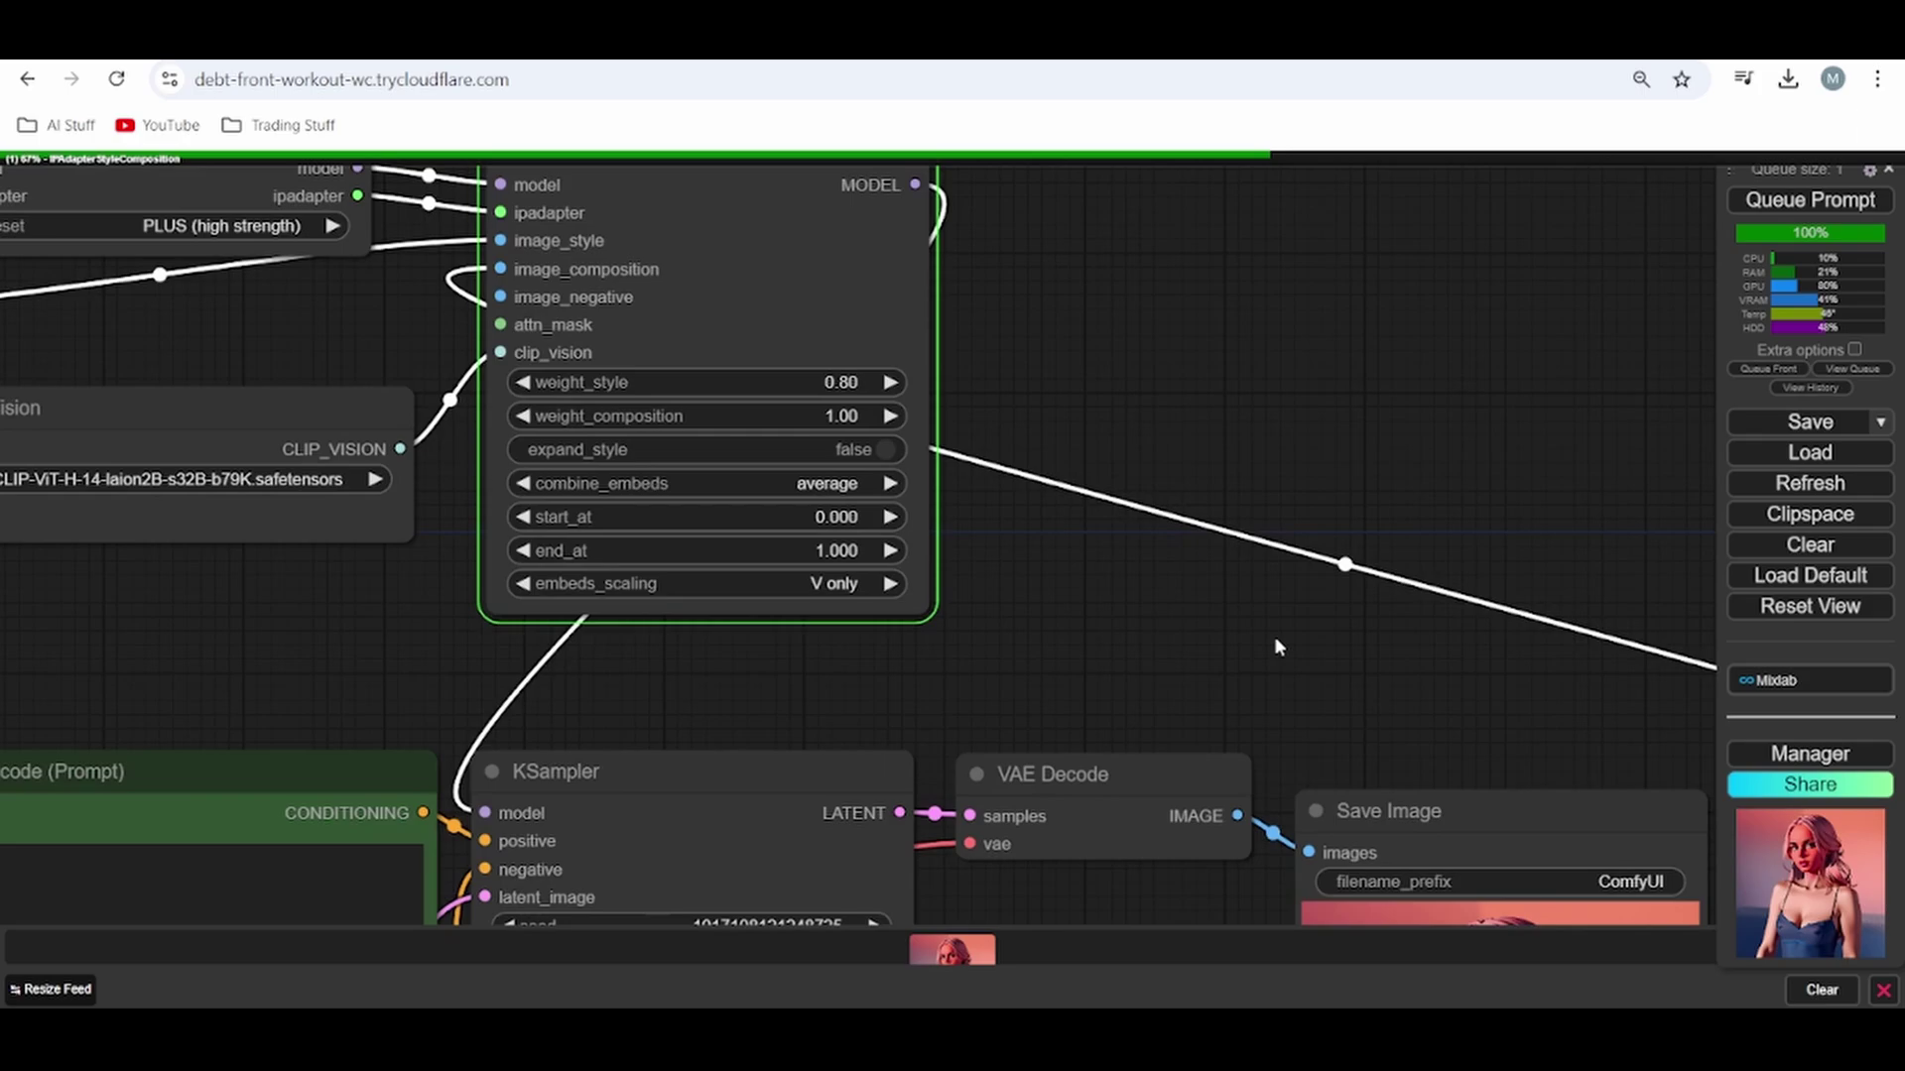
scroll(1265, 508, down, 2)
drag(1385, 535, 1276, 494)
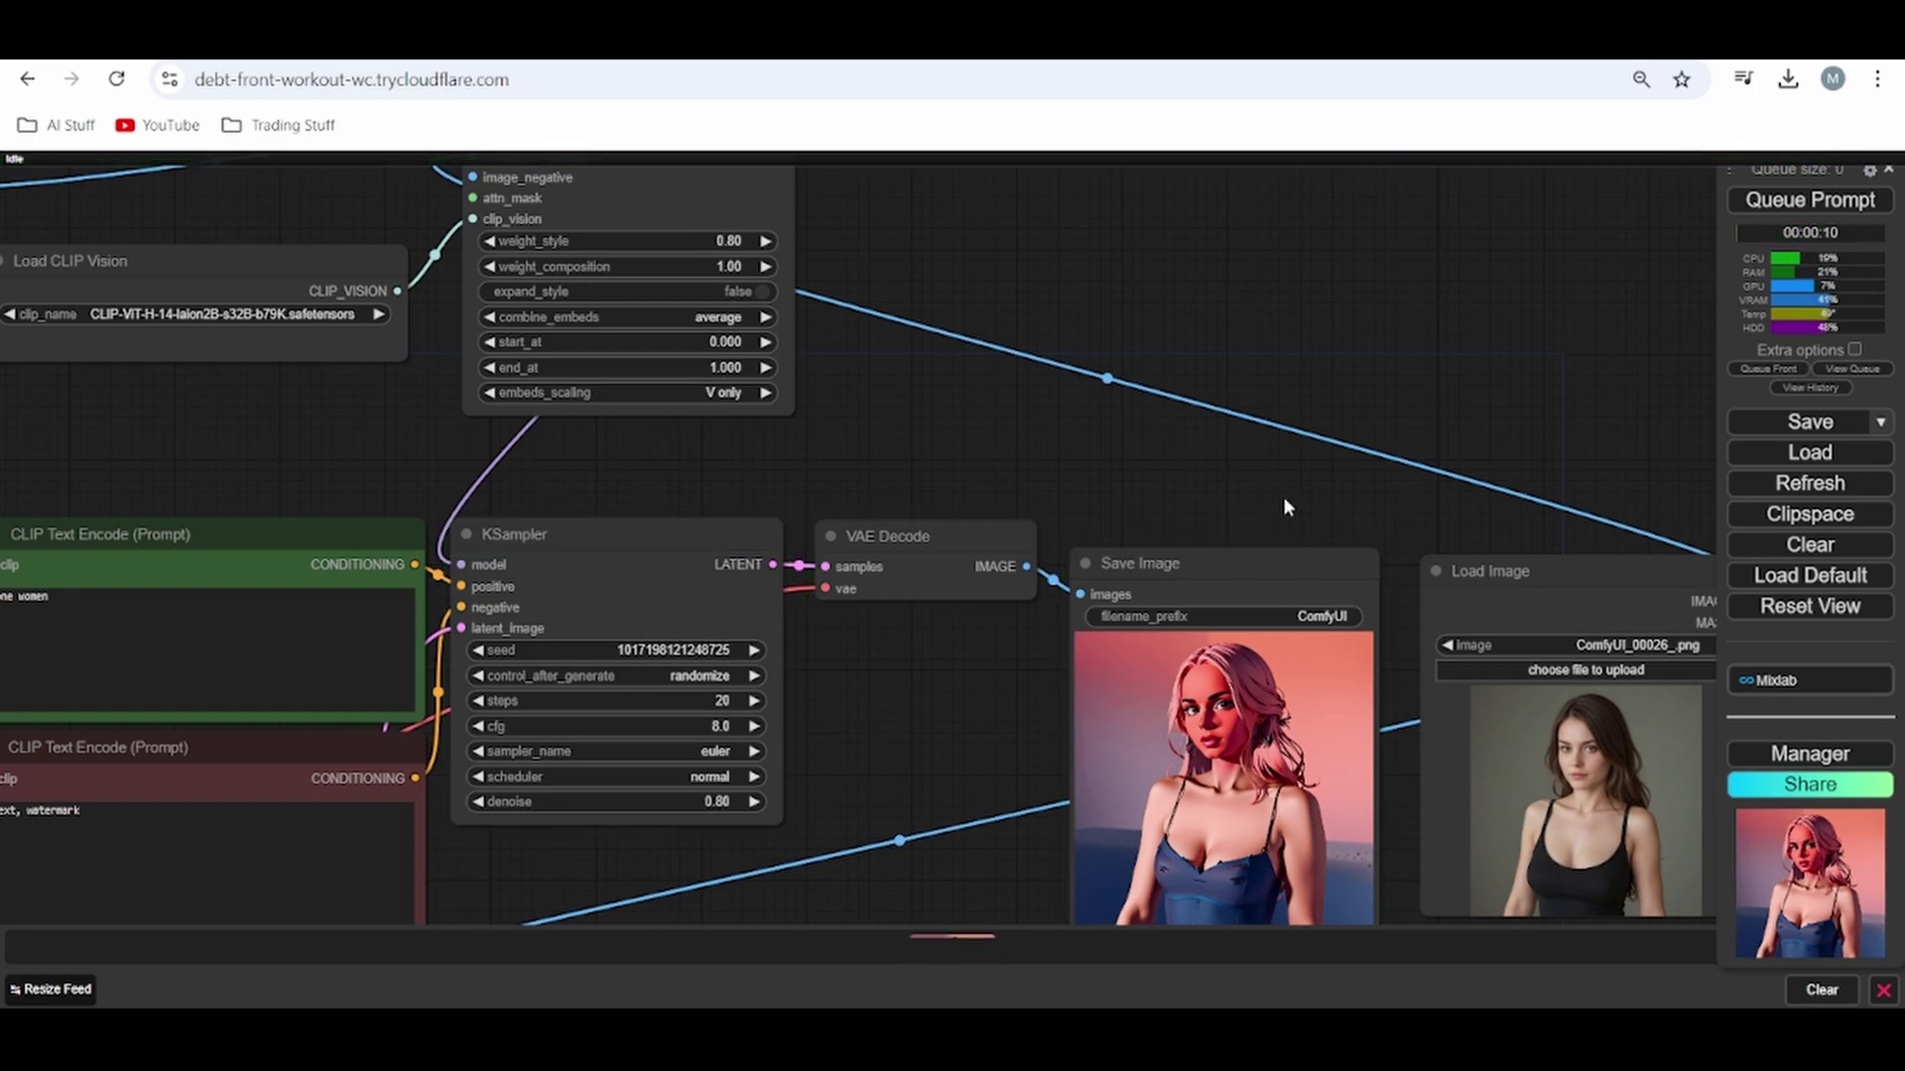
drag(1416, 520, 1283, 342)
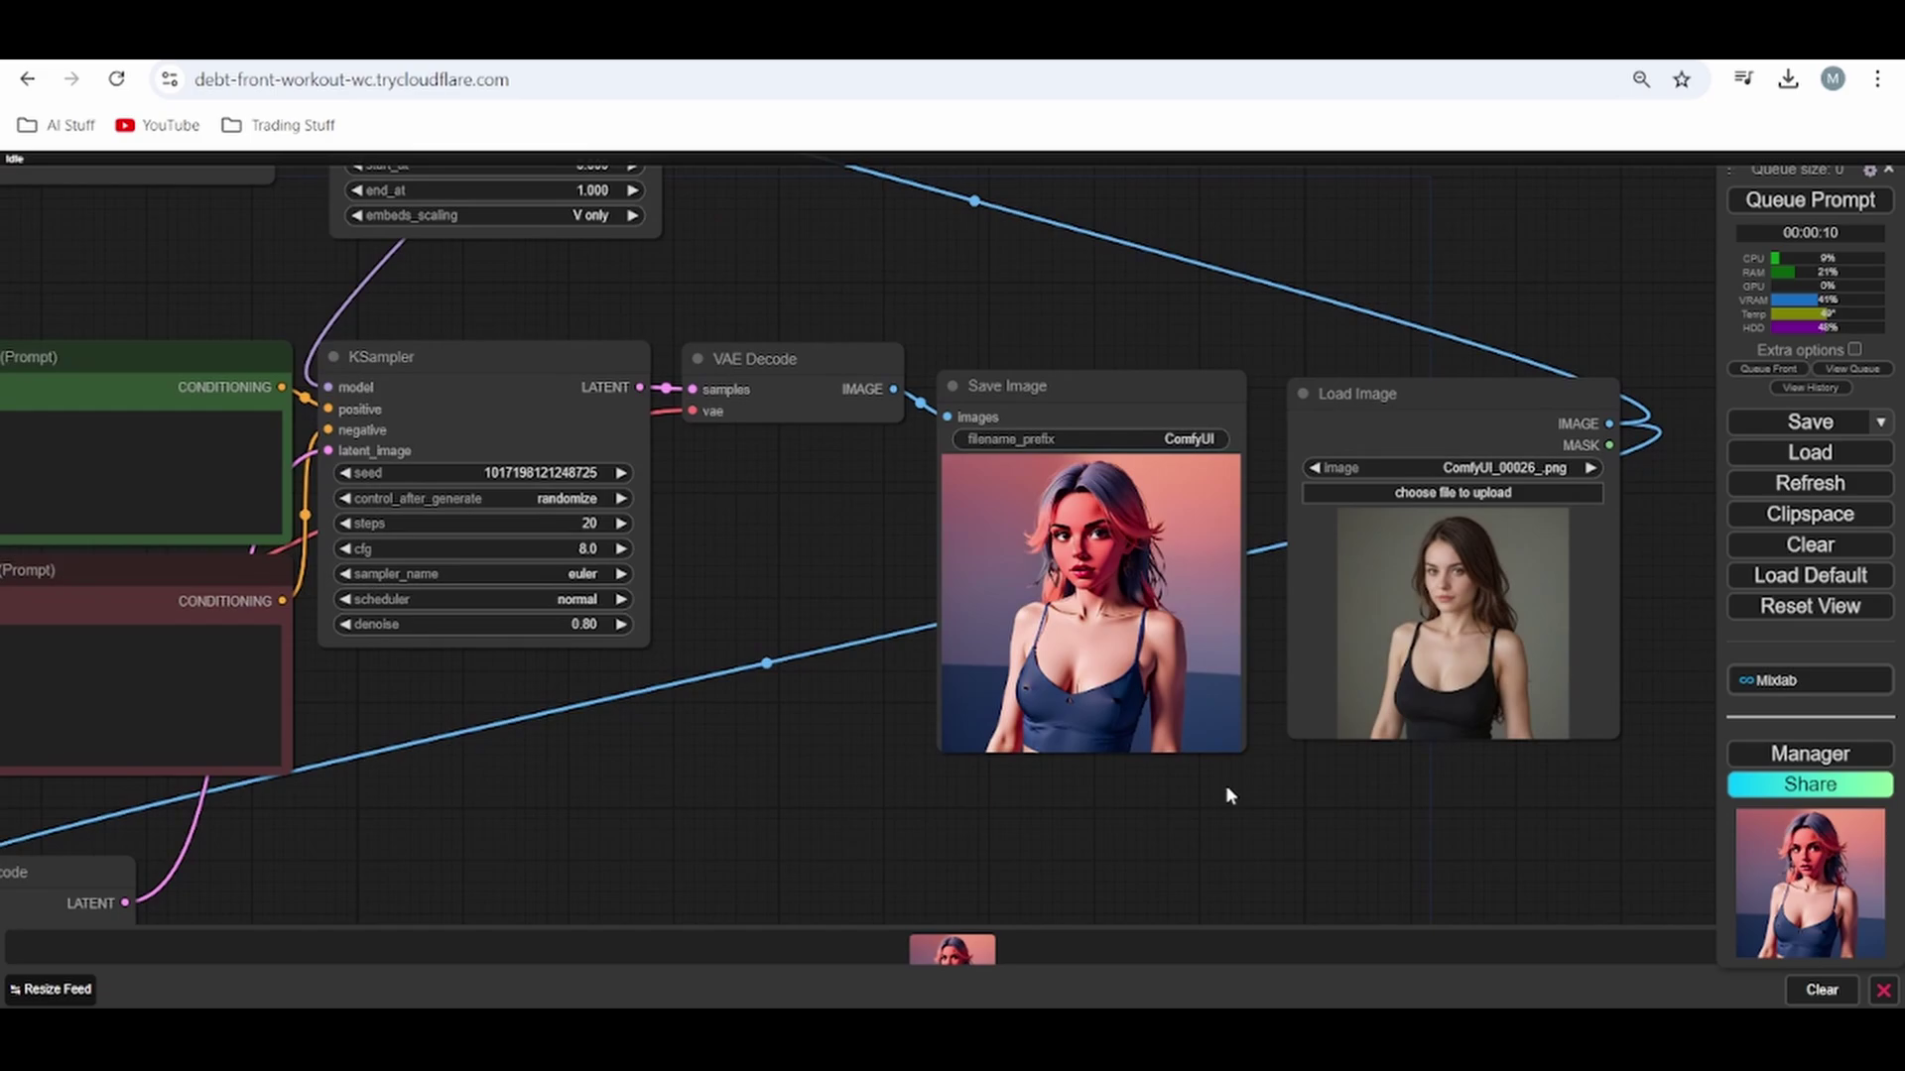